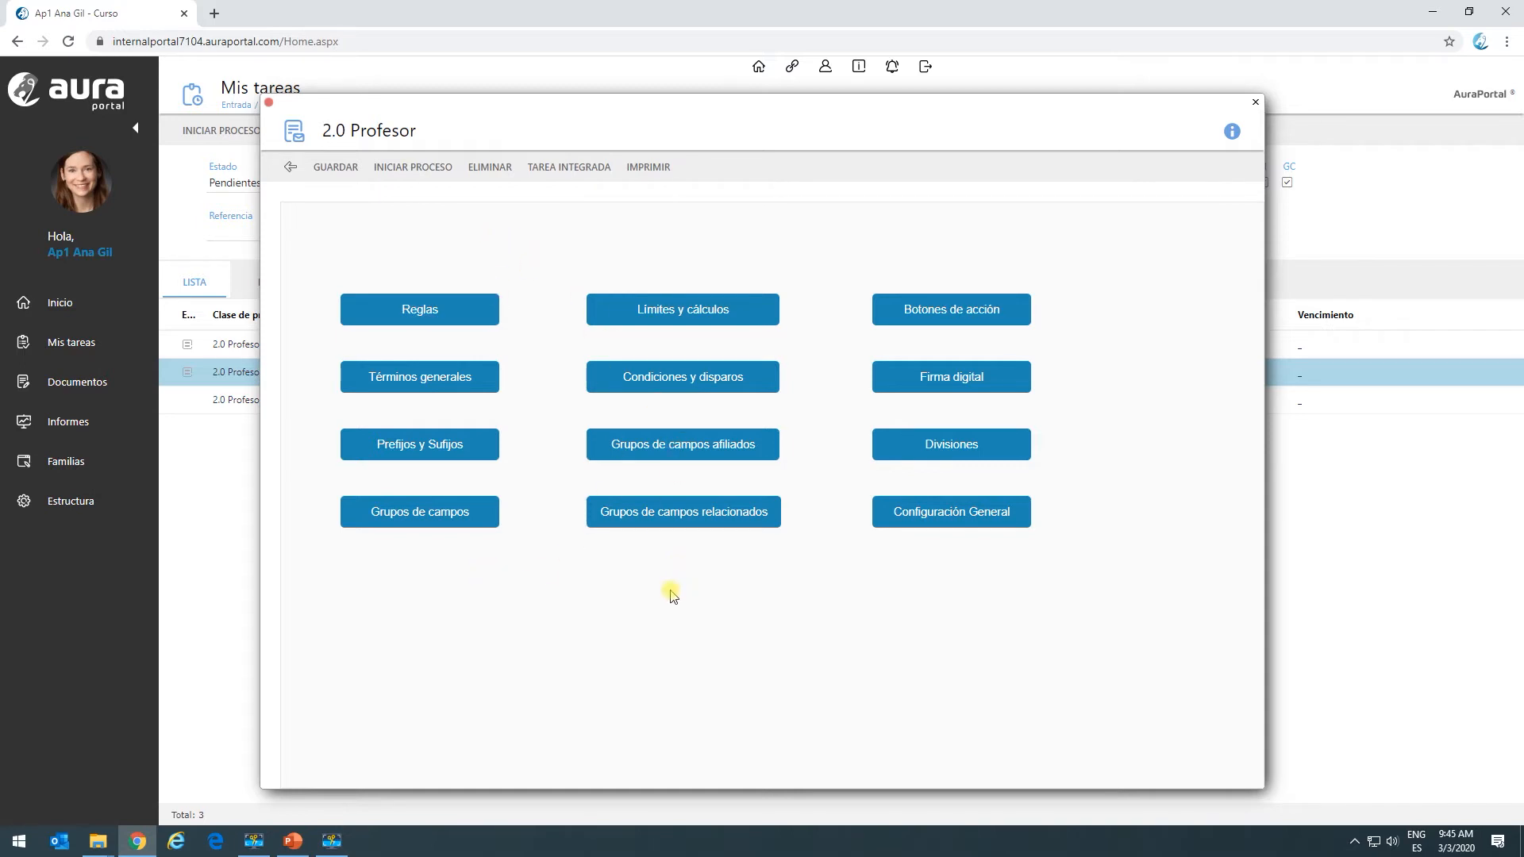
Step: Open the configuration of the Botones de acción form, select its Botones de acción division and list the elements that can be added
{"action": "left_click", "coordinate": [936, 309]}
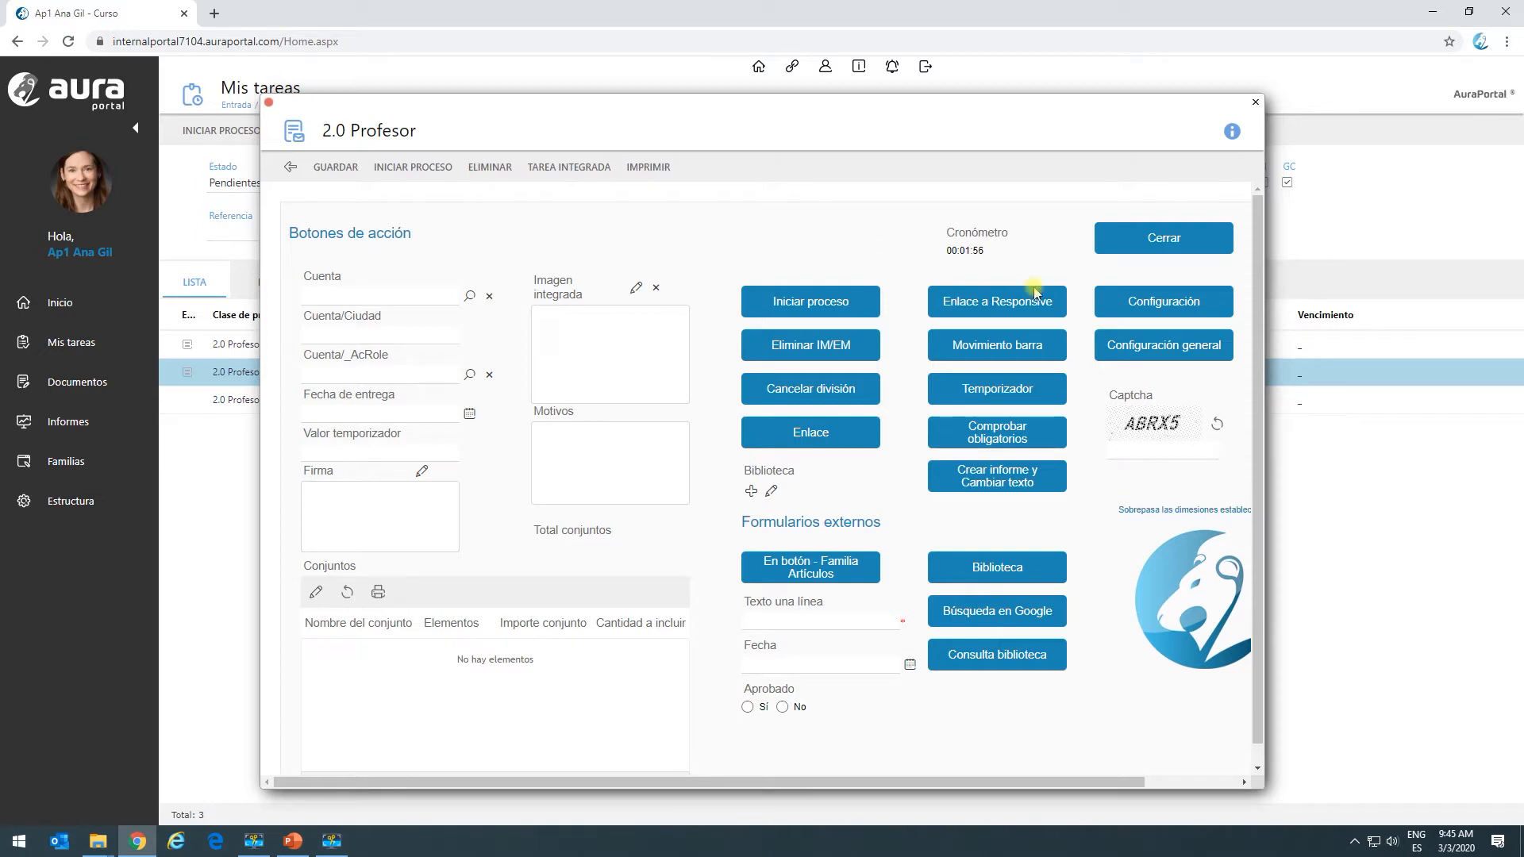
{"action": "left_click", "coordinate": [1164, 304]}
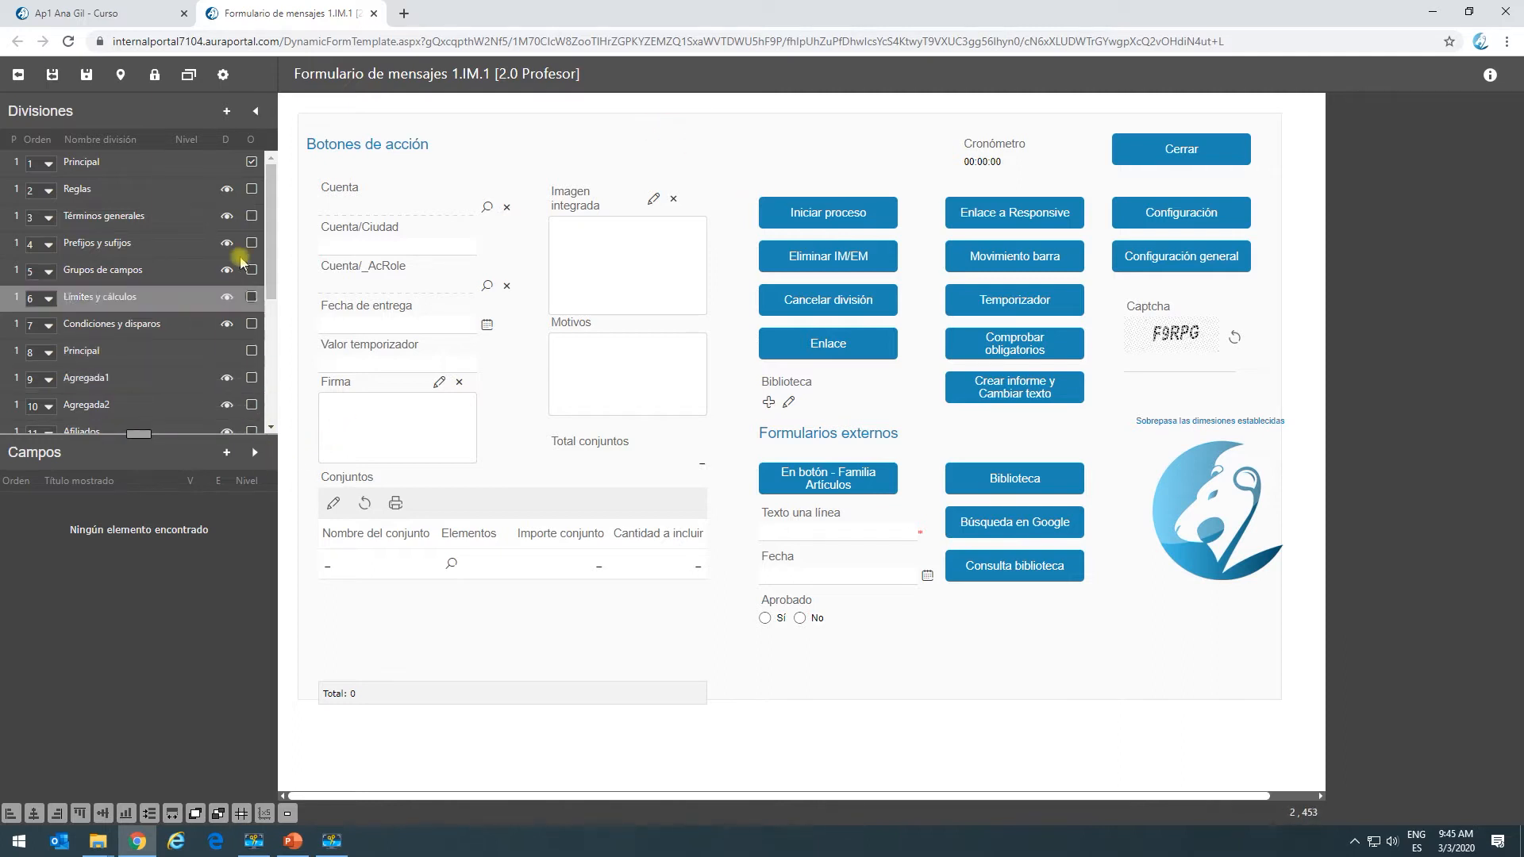
{"action": "left_click", "coordinate": [556, 140]}
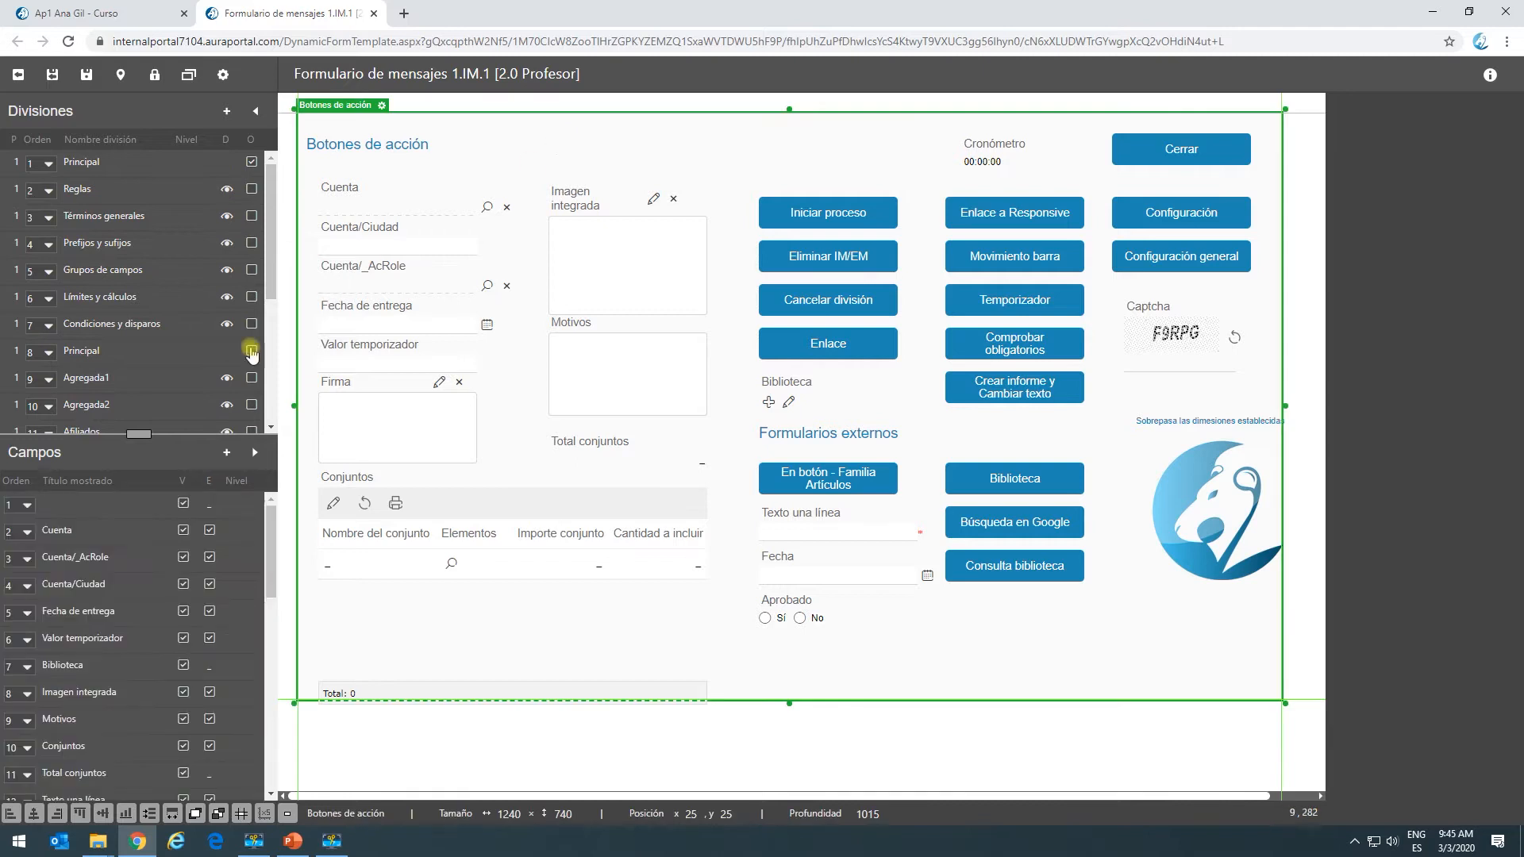
{"action": "left_click", "coordinate": [226, 452]}
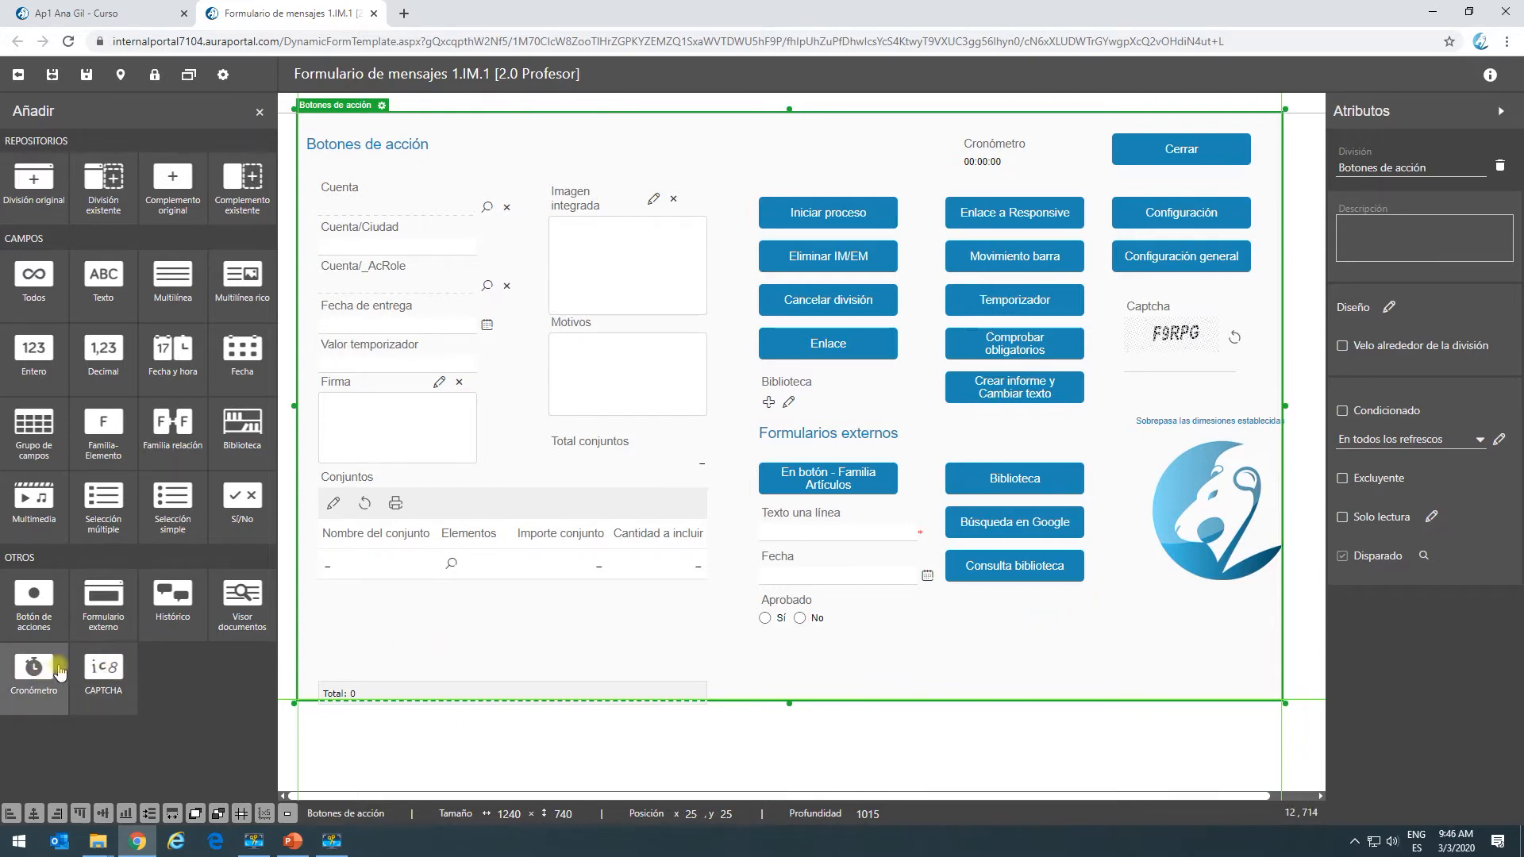
Step: Inspect the Cronómetro element's settings, including the field it is saved in, and close them without changes
{"action": "left_click", "coordinate": [997, 159]}
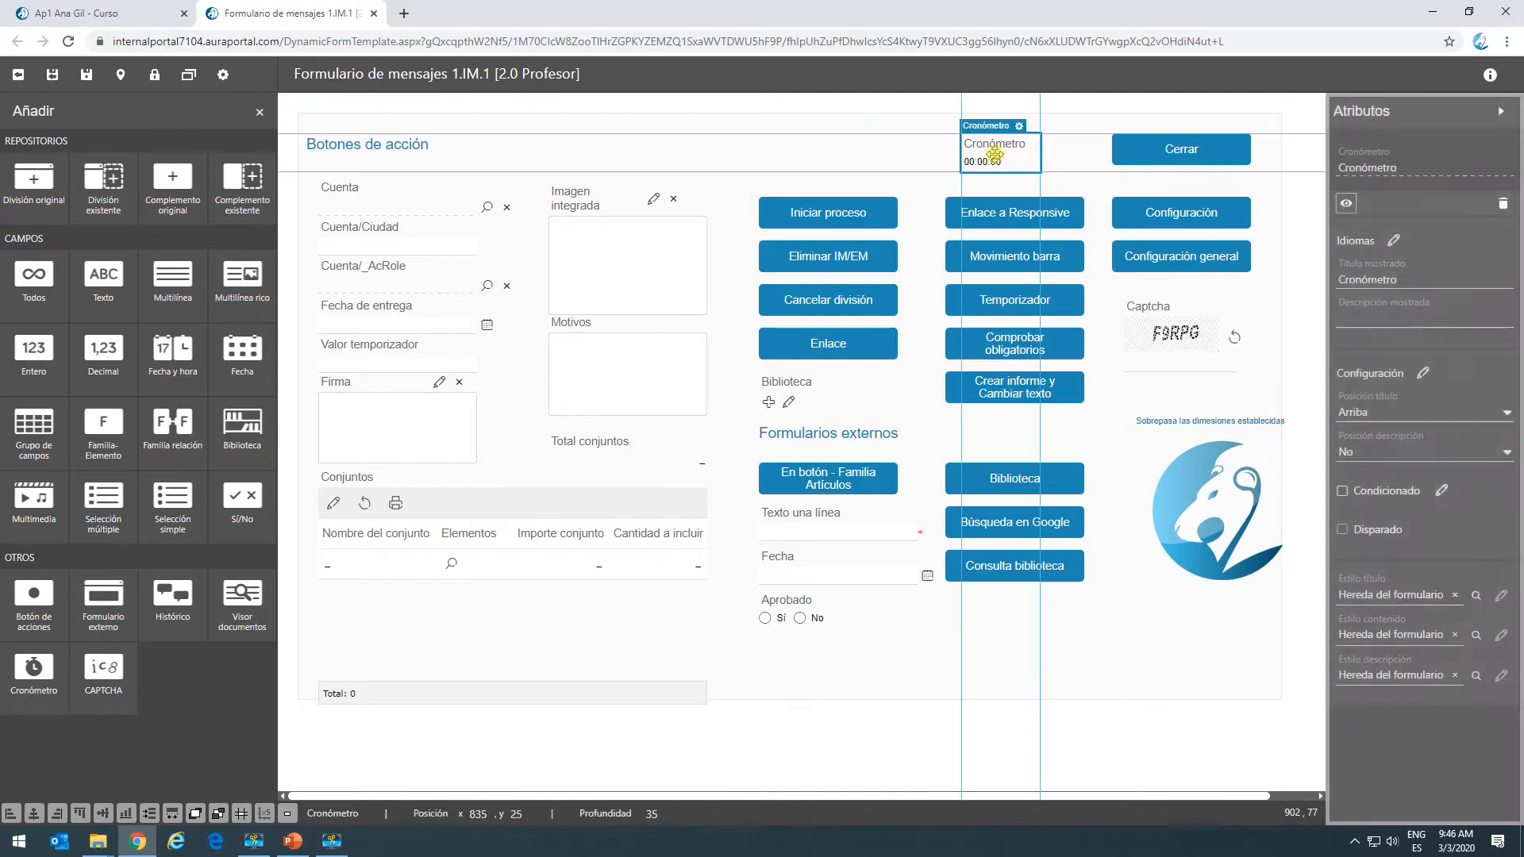
{"action": "left_click", "coordinate": [1019, 127]}
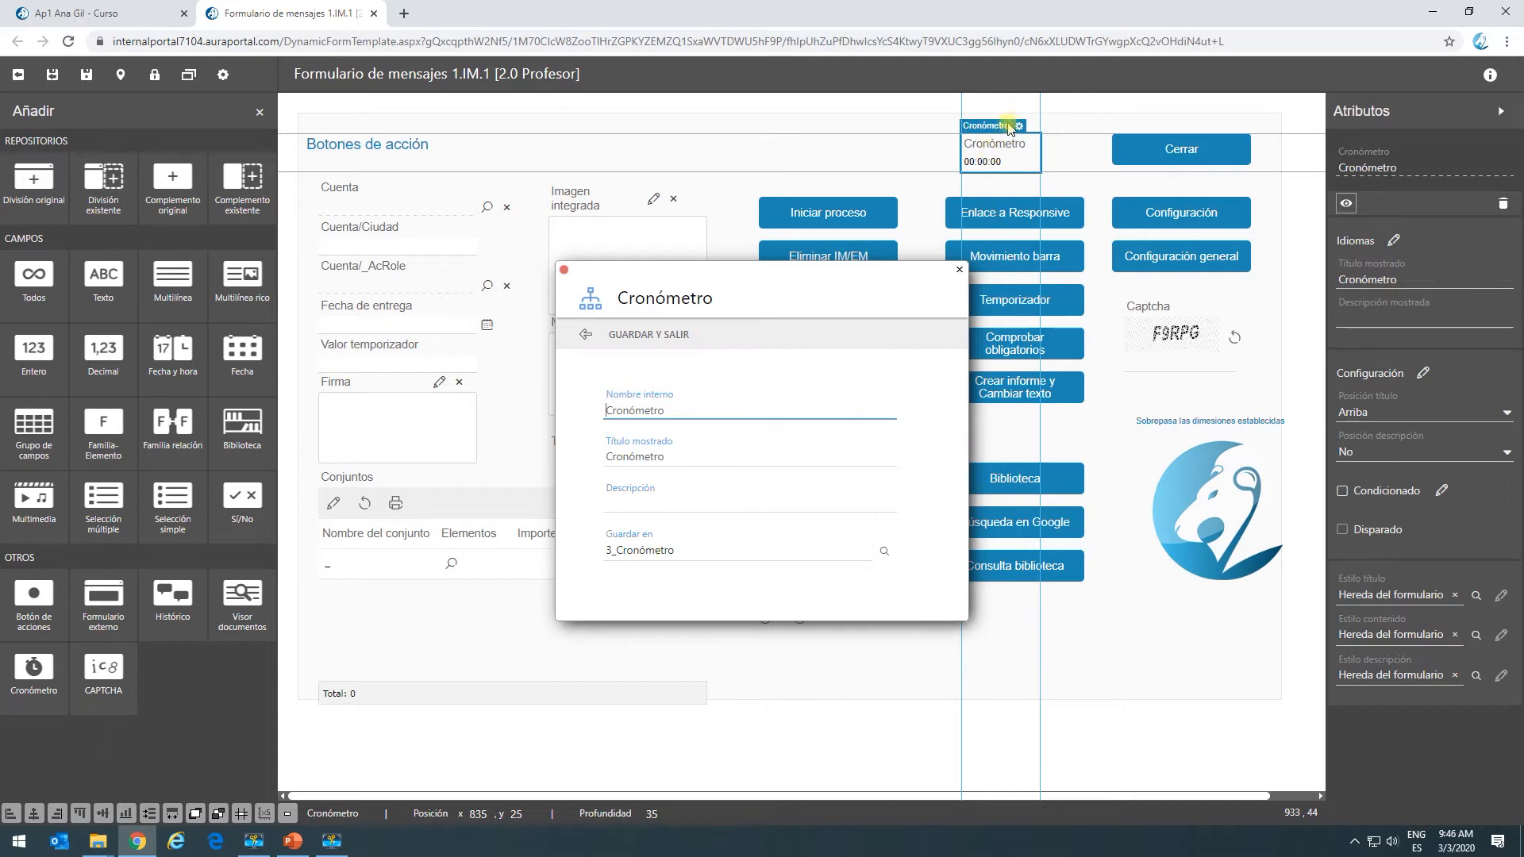
{"action": "left_click", "coordinate": [960, 270]}
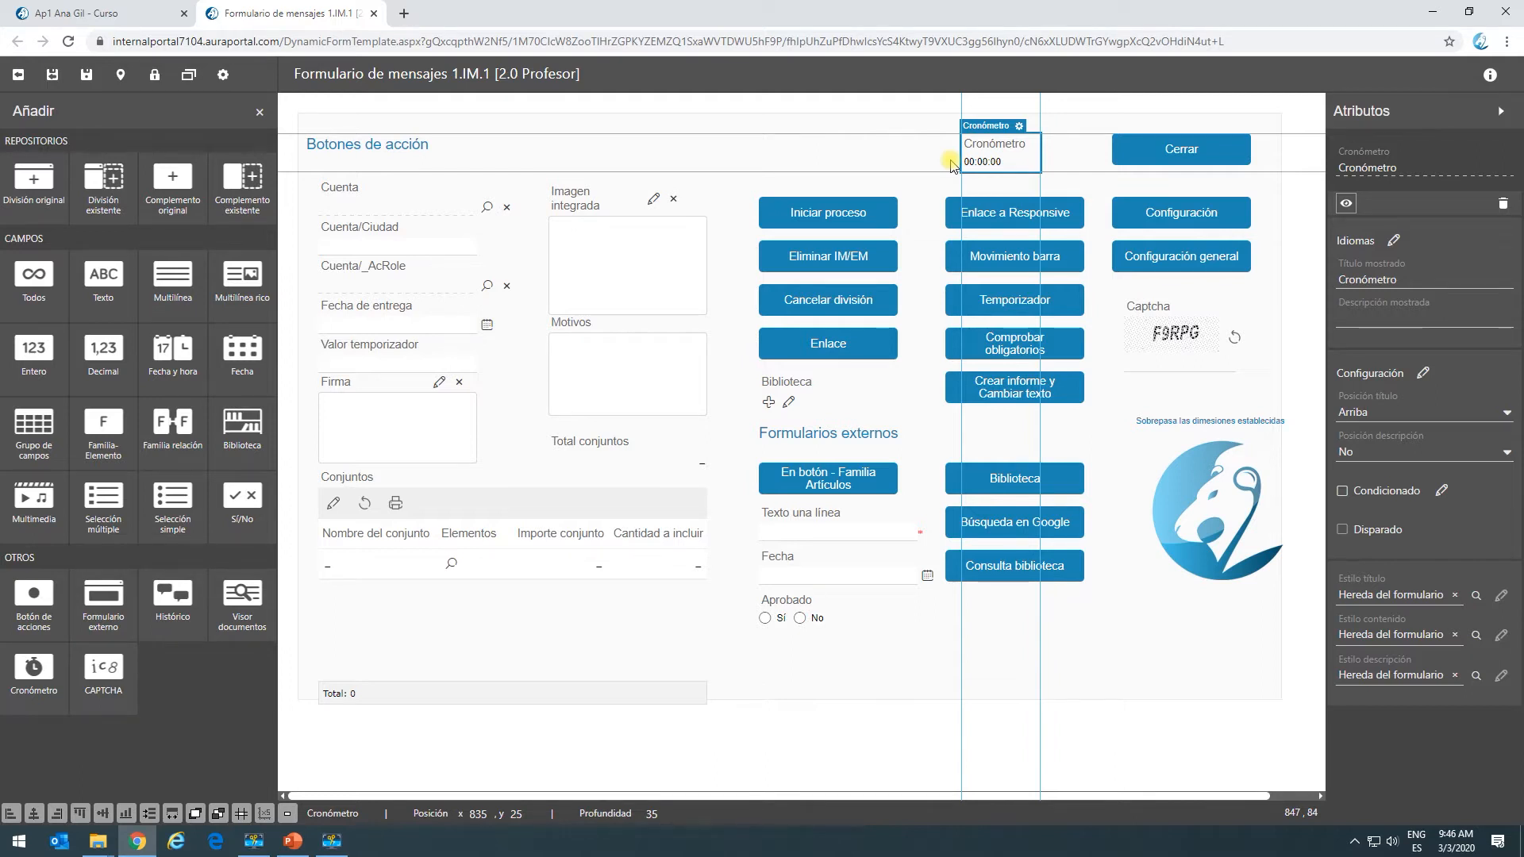
Step: Review the attributes of the Captcha field and the Cerrar button, and return to the running form
{"action": "left_click", "coordinate": [1183, 324]}
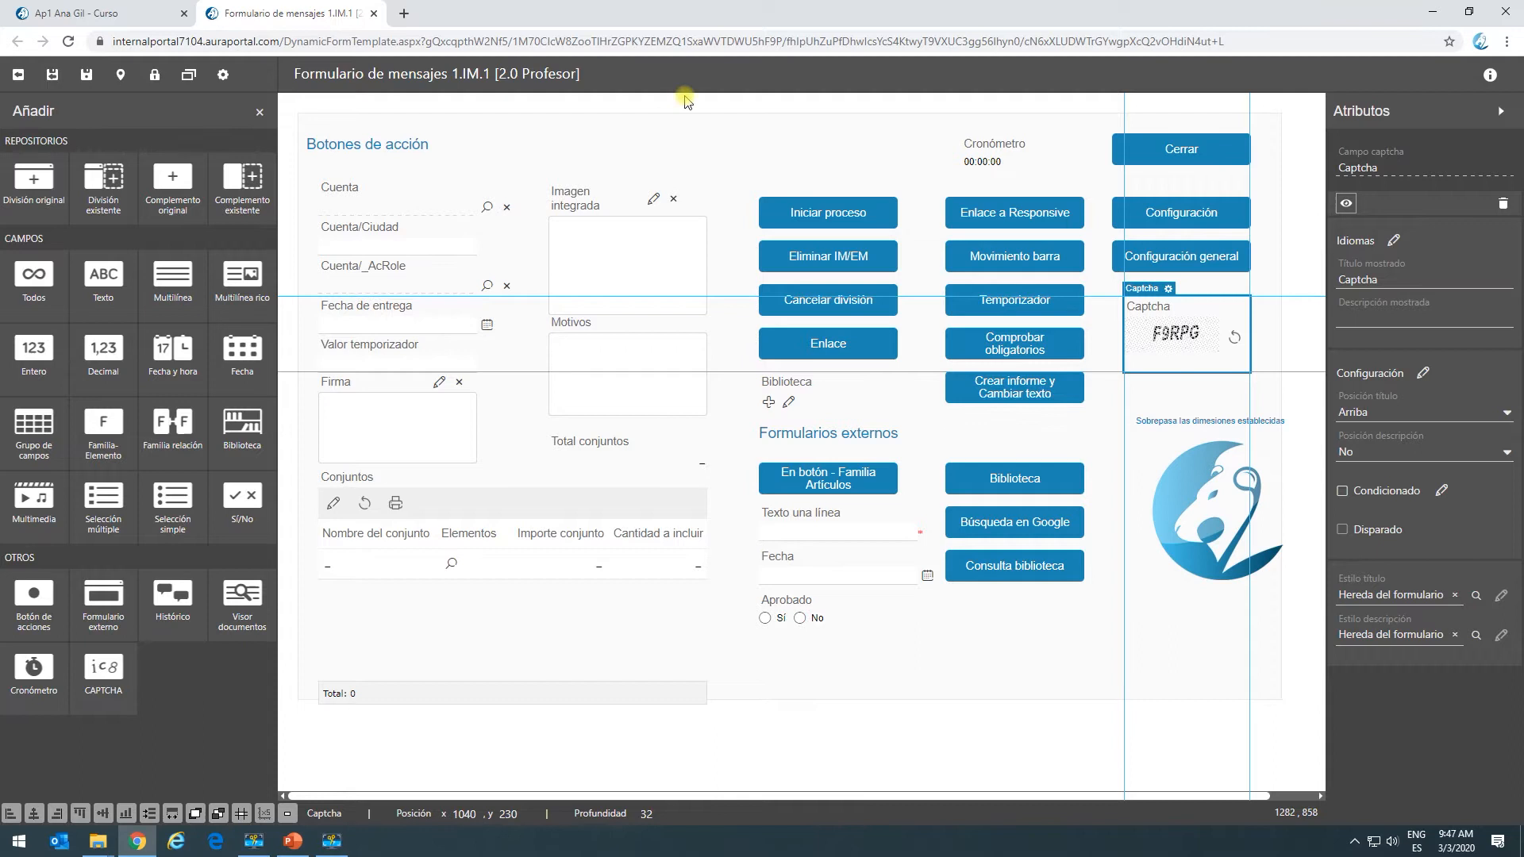
{"action": "left_click", "coordinate": [1186, 155]}
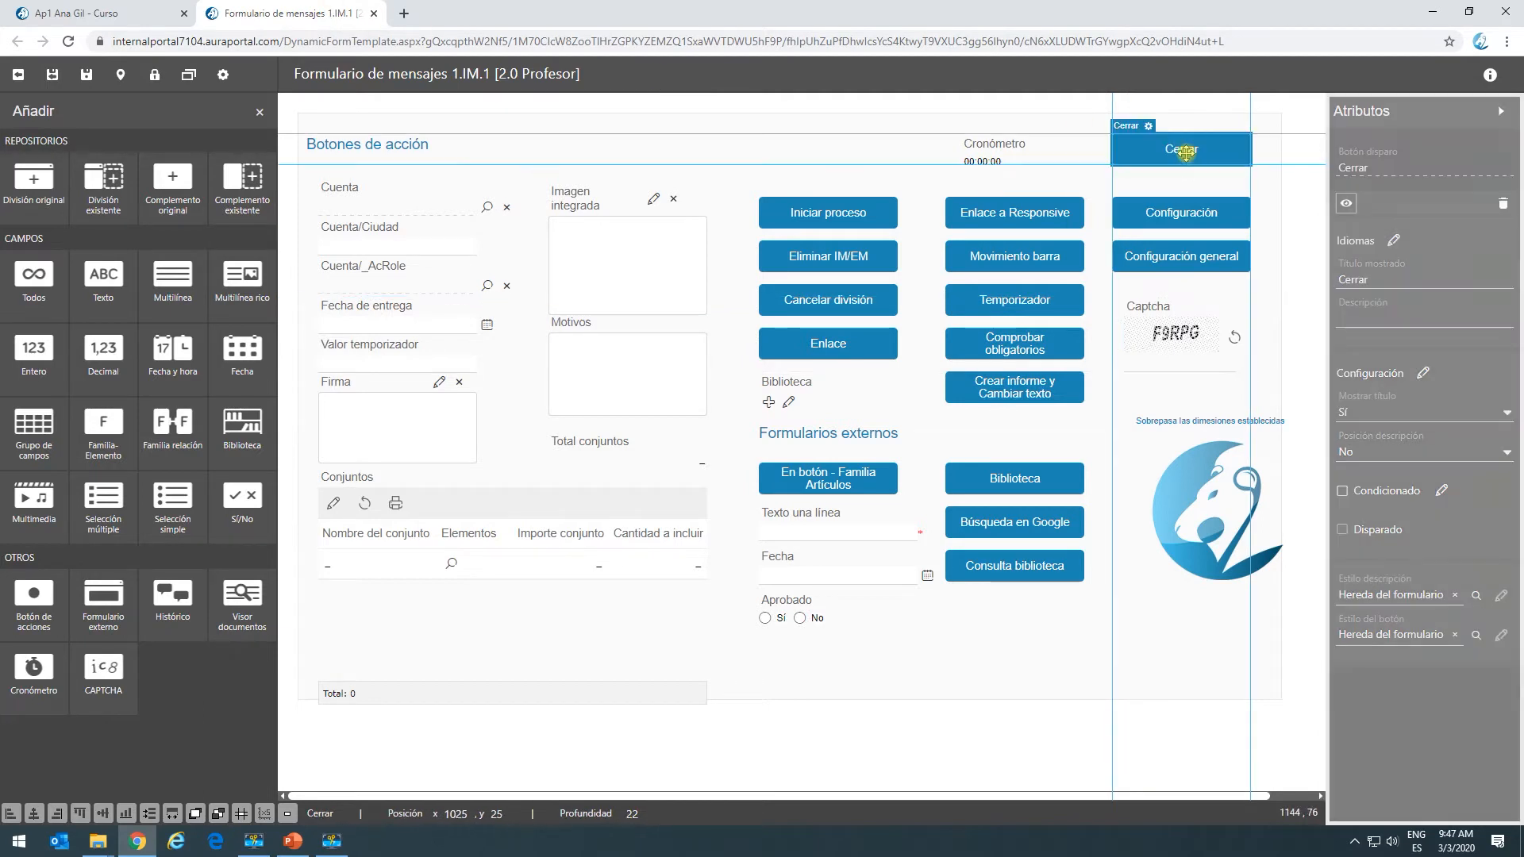
{"action": "left_click", "coordinate": [374, 14]}
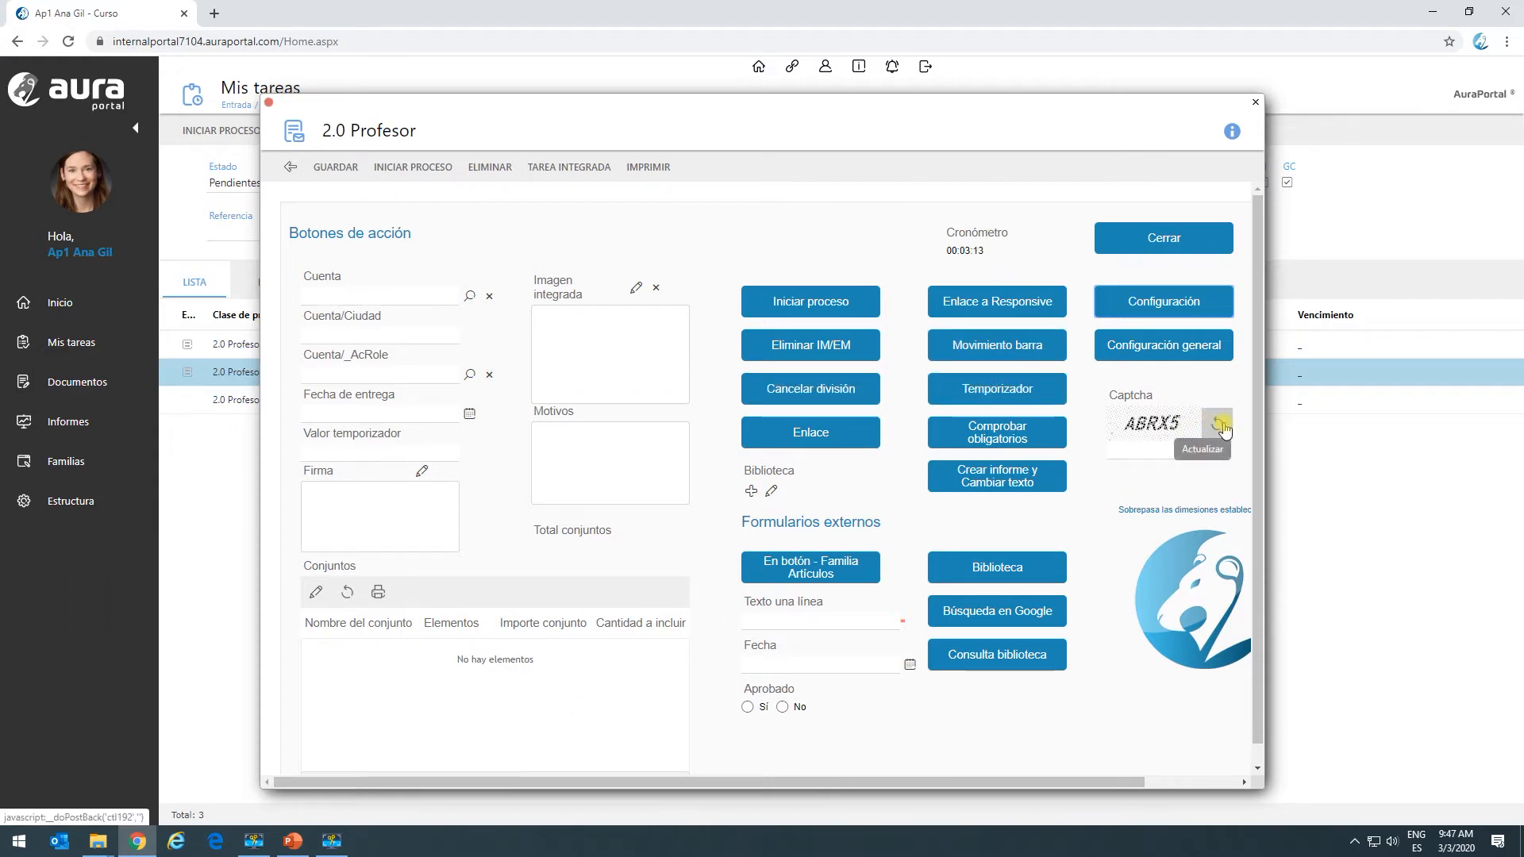
Step: Try to start the process with the Captcha field left empty and dismiss the message
{"action": "left_click", "coordinate": [1185, 447]}
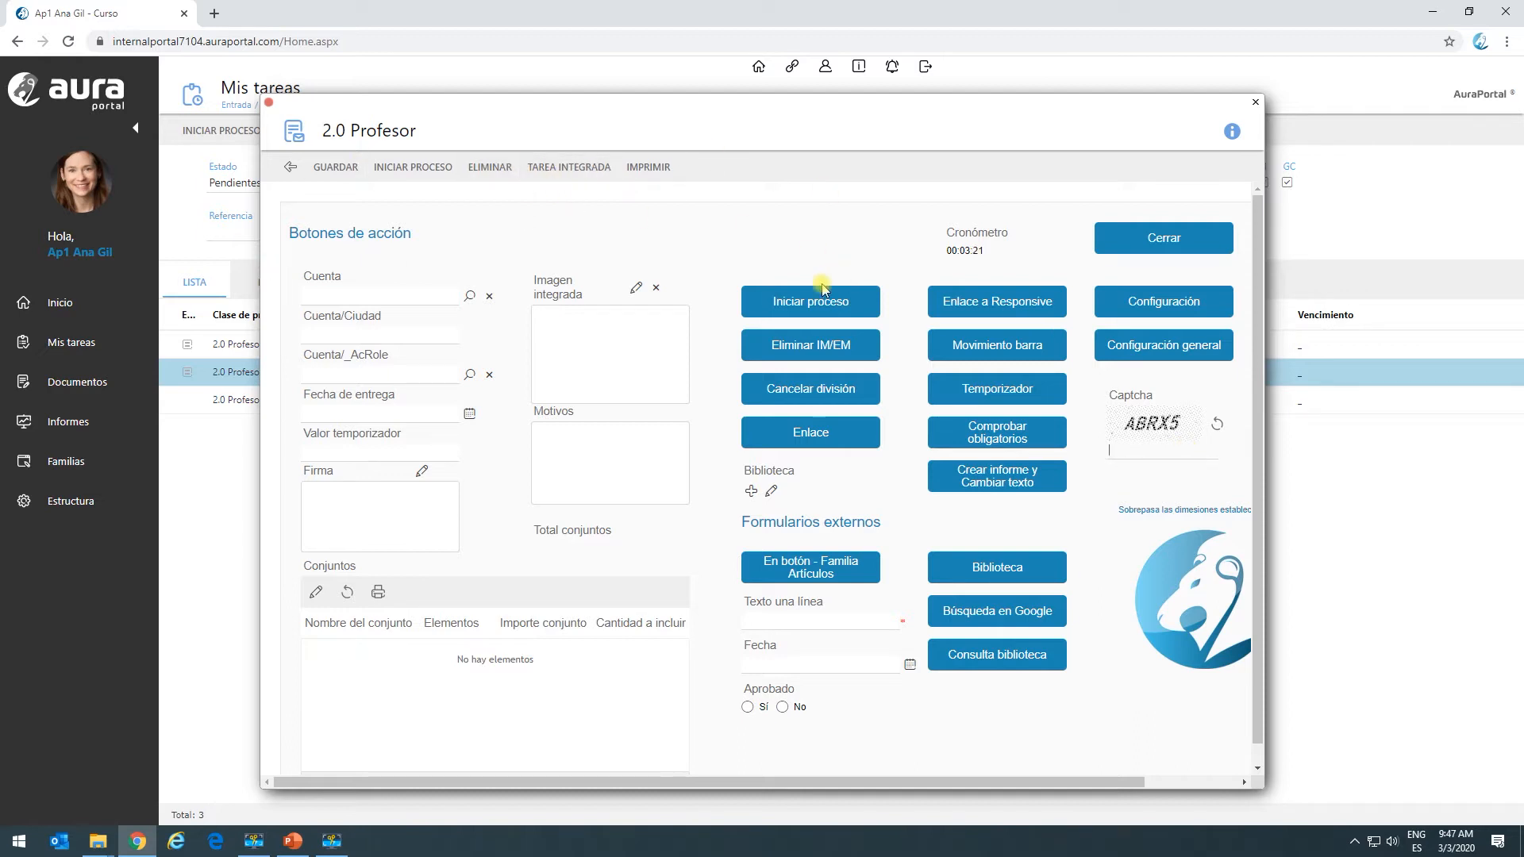
{"action": "left_click", "coordinate": [810, 302]}
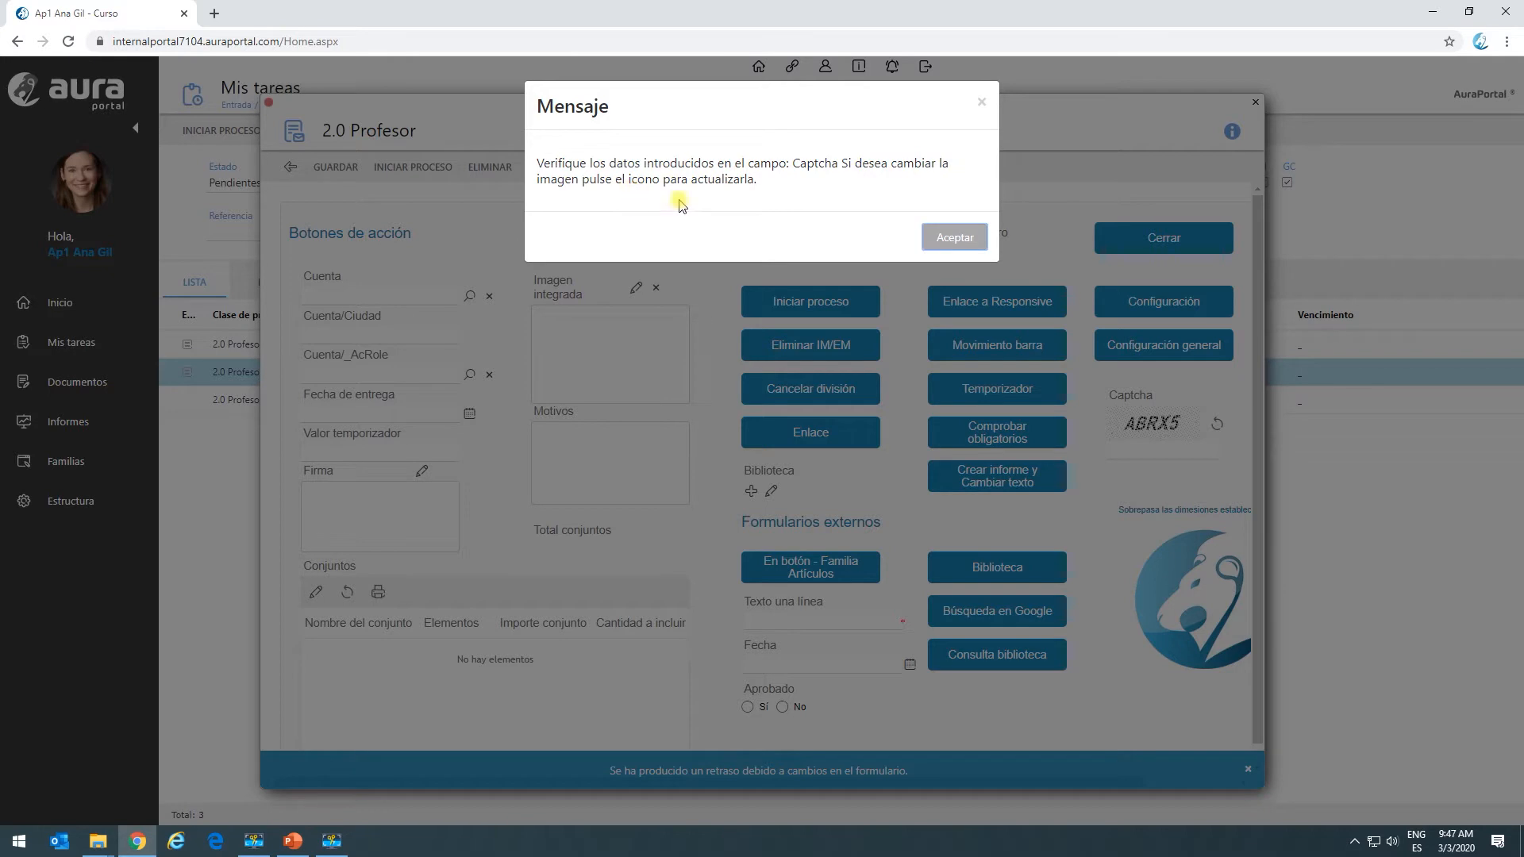
{"action": "left_click", "coordinate": [943, 239]}
Step: Enter the displayed captcha code in the Captcha field, try to start the process again and dismiss the message
{"action": "left_click", "coordinate": [1125, 446]}
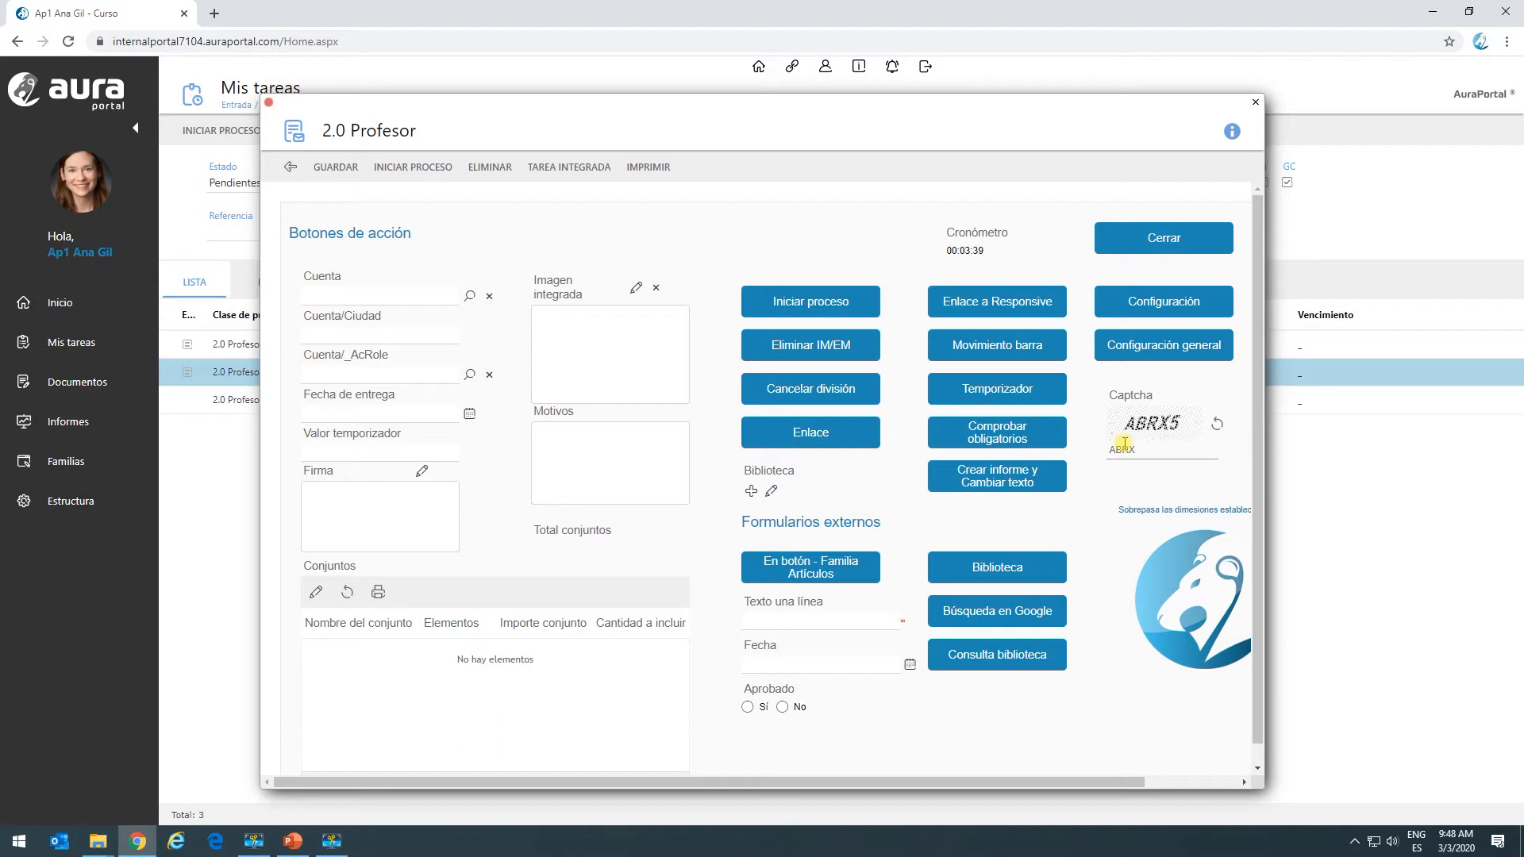
{"action": "type", "text": "5"}
{"action": "left_click", "coordinate": [794, 301]}
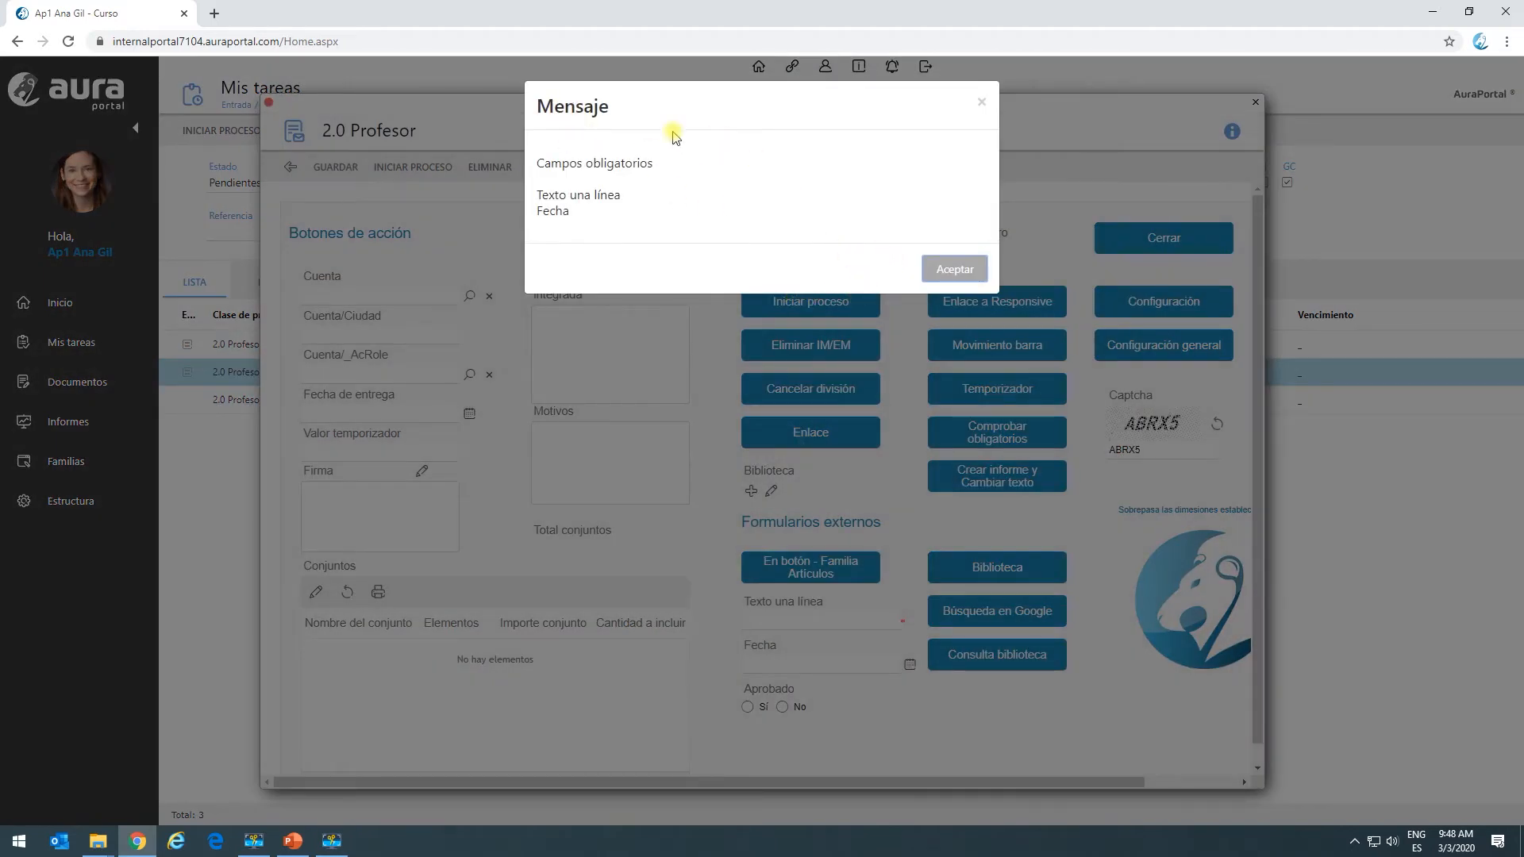
{"action": "left_click", "coordinate": [982, 104]}
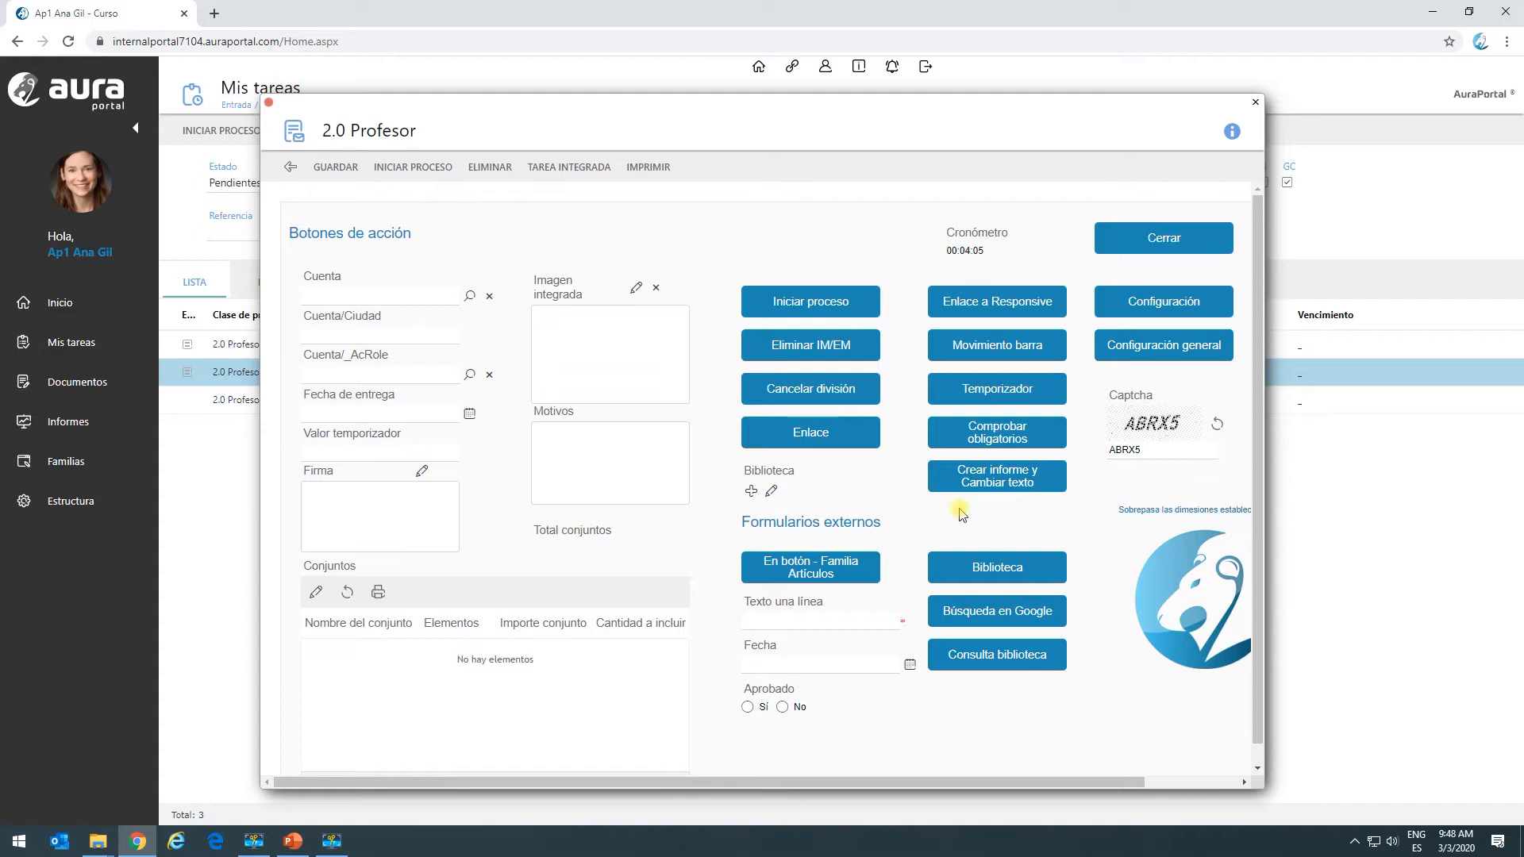
Step: Run the Comprobar obligatorios check on the form with the captcha filled in and dismiss its message
{"action": "left_click", "coordinate": [1002, 435]}
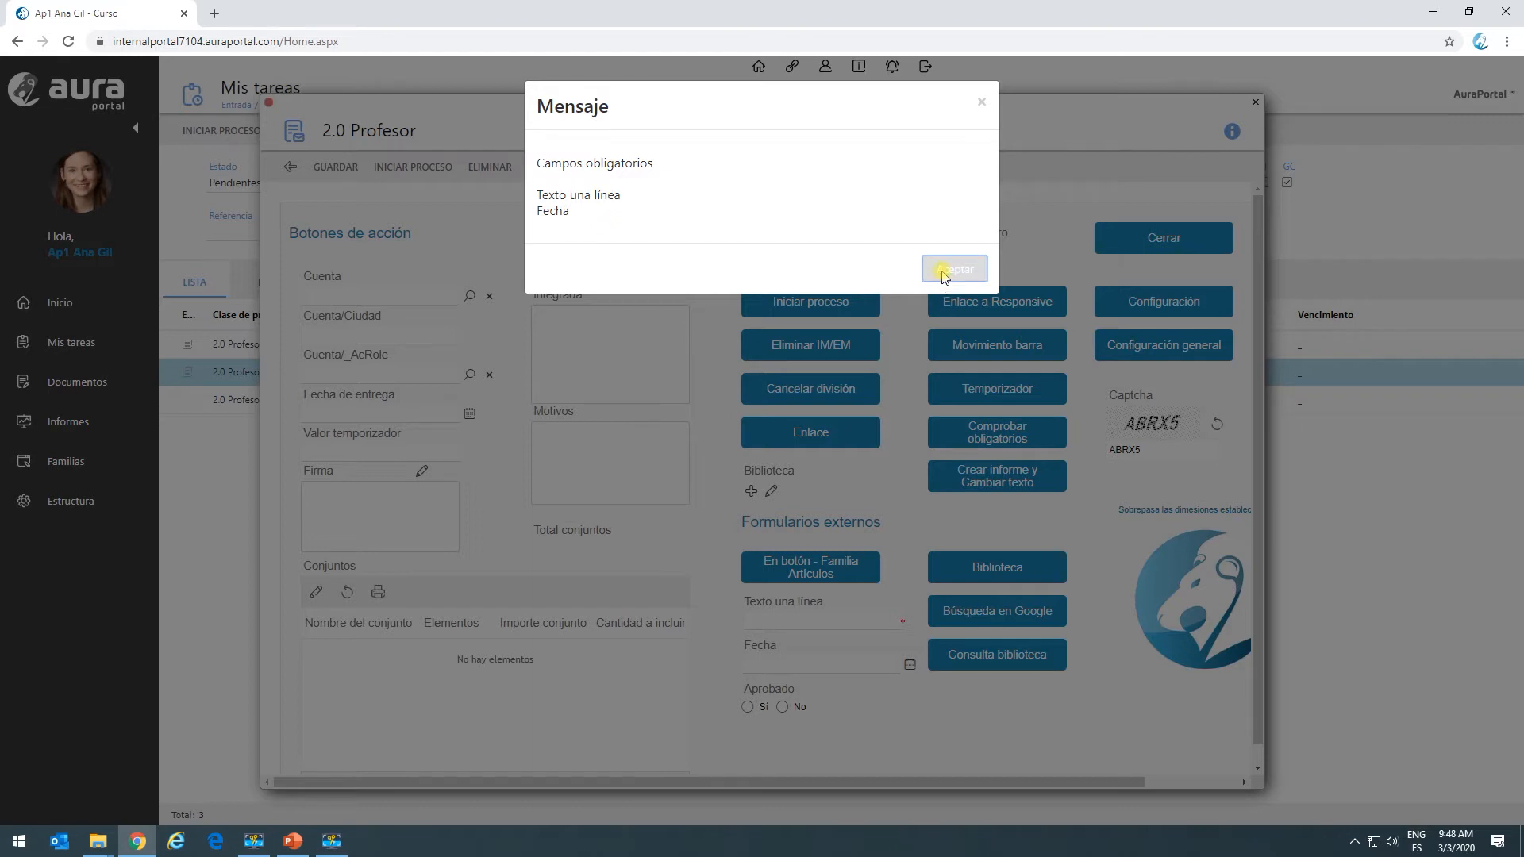
{"action": "left_click", "coordinate": [984, 106]}
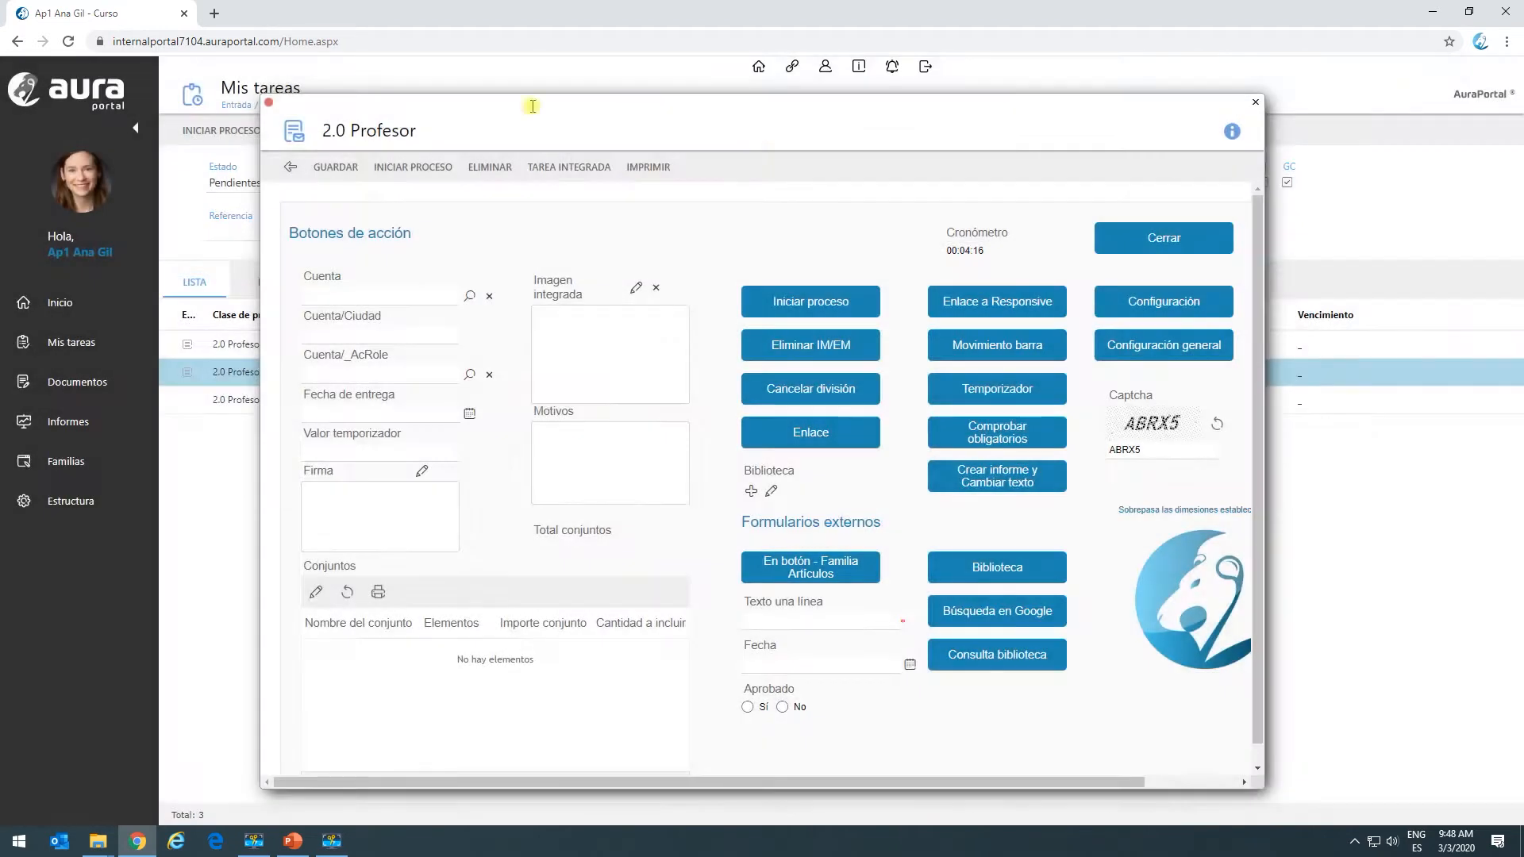
Step: Exit the form, reopen task ATS-2.1_3 at Botones de acción and run Comprobar obligatorios with the captcha empty
{"action": "left_click", "coordinate": [290, 166]}
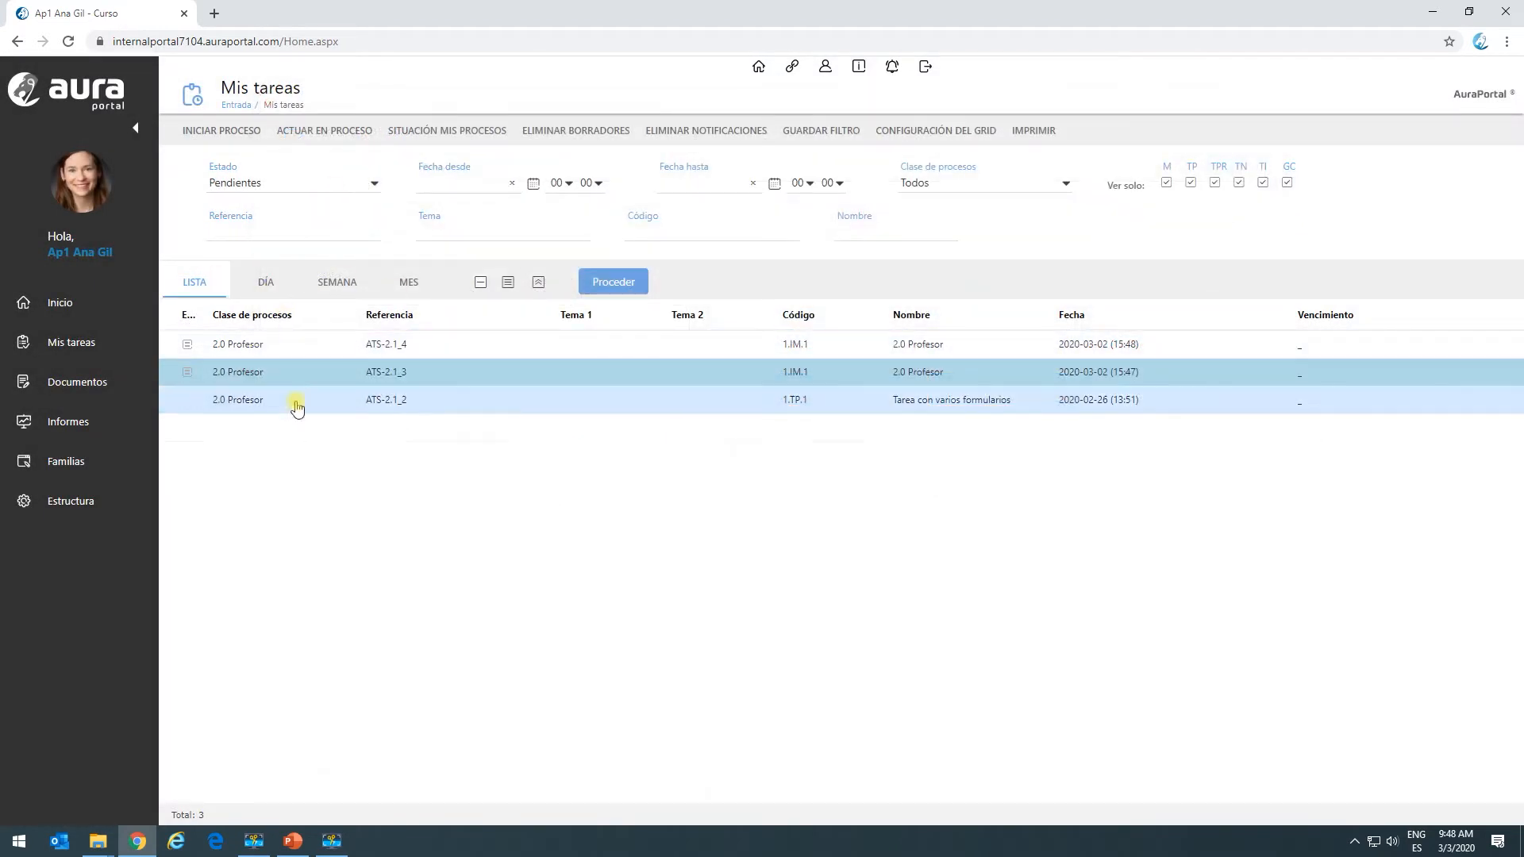
{"action": "left_click", "coordinate": [275, 383]}
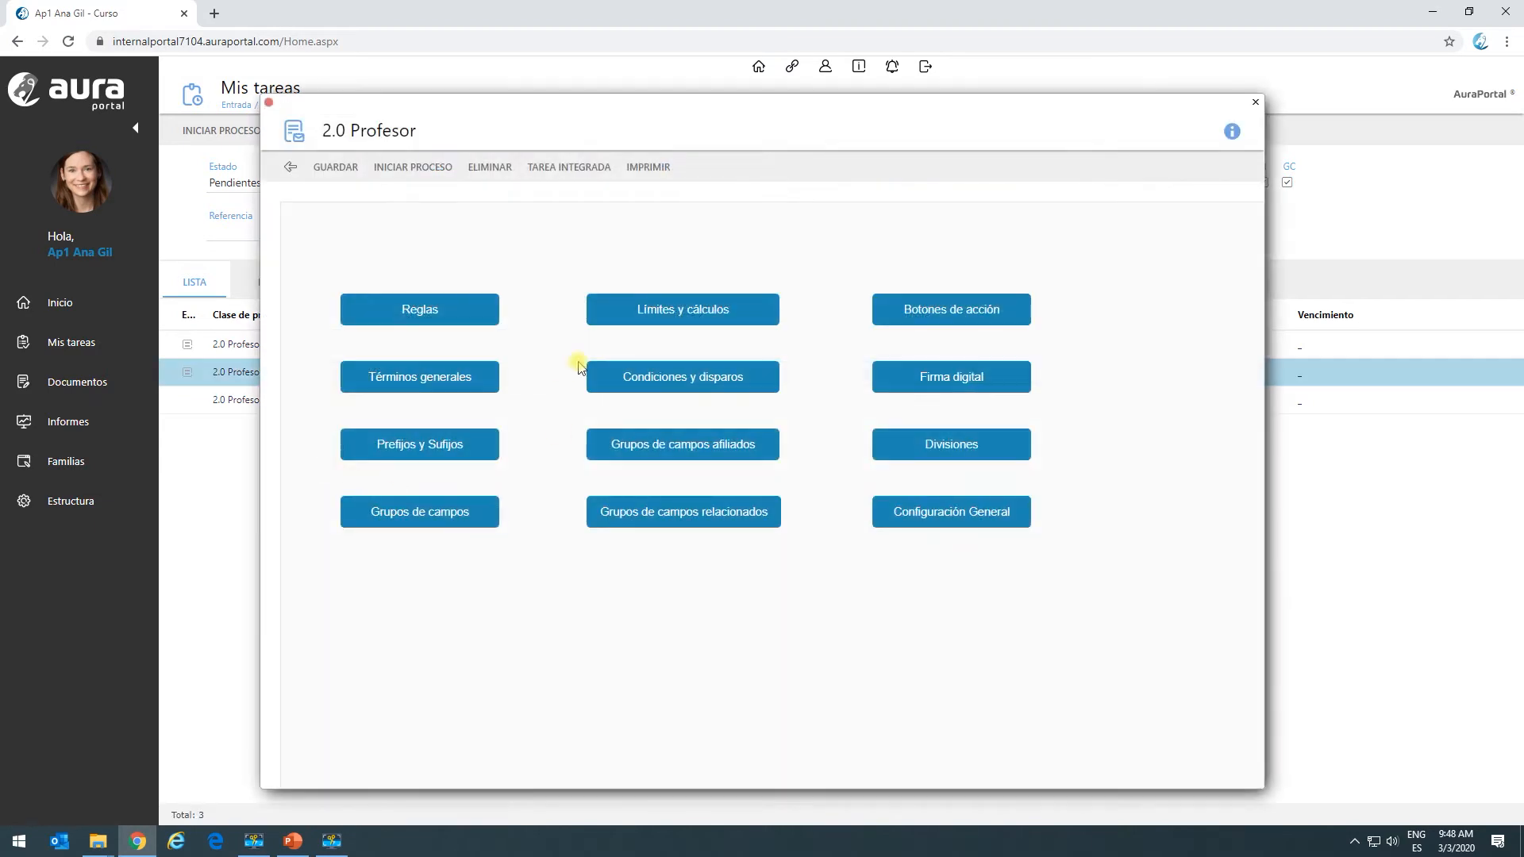
{"action": "left_click", "coordinate": [951, 318]}
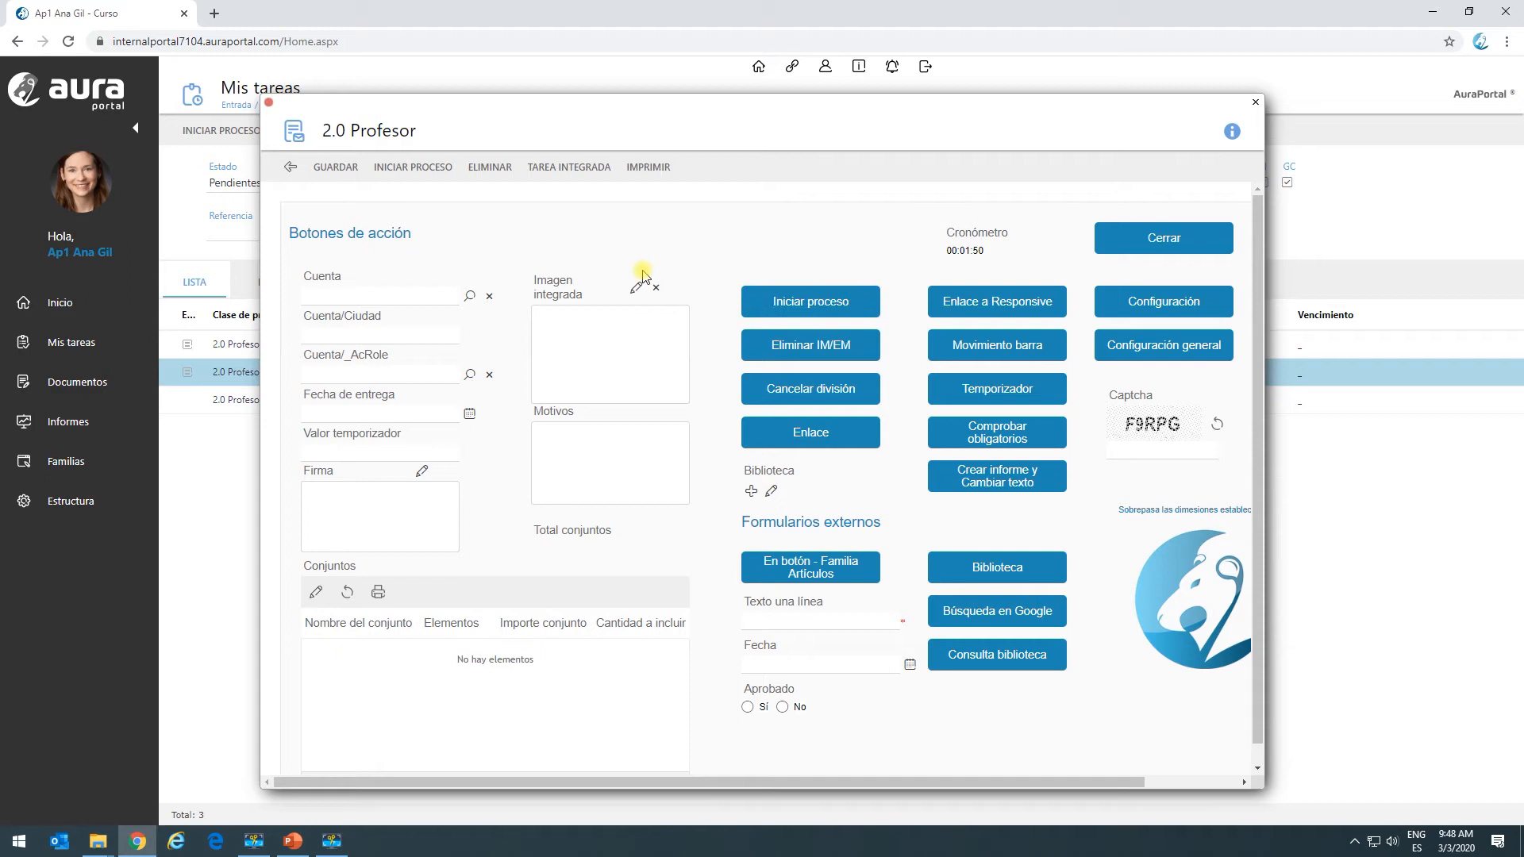
{"action": "left_click", "coordinate": [984, 437]}
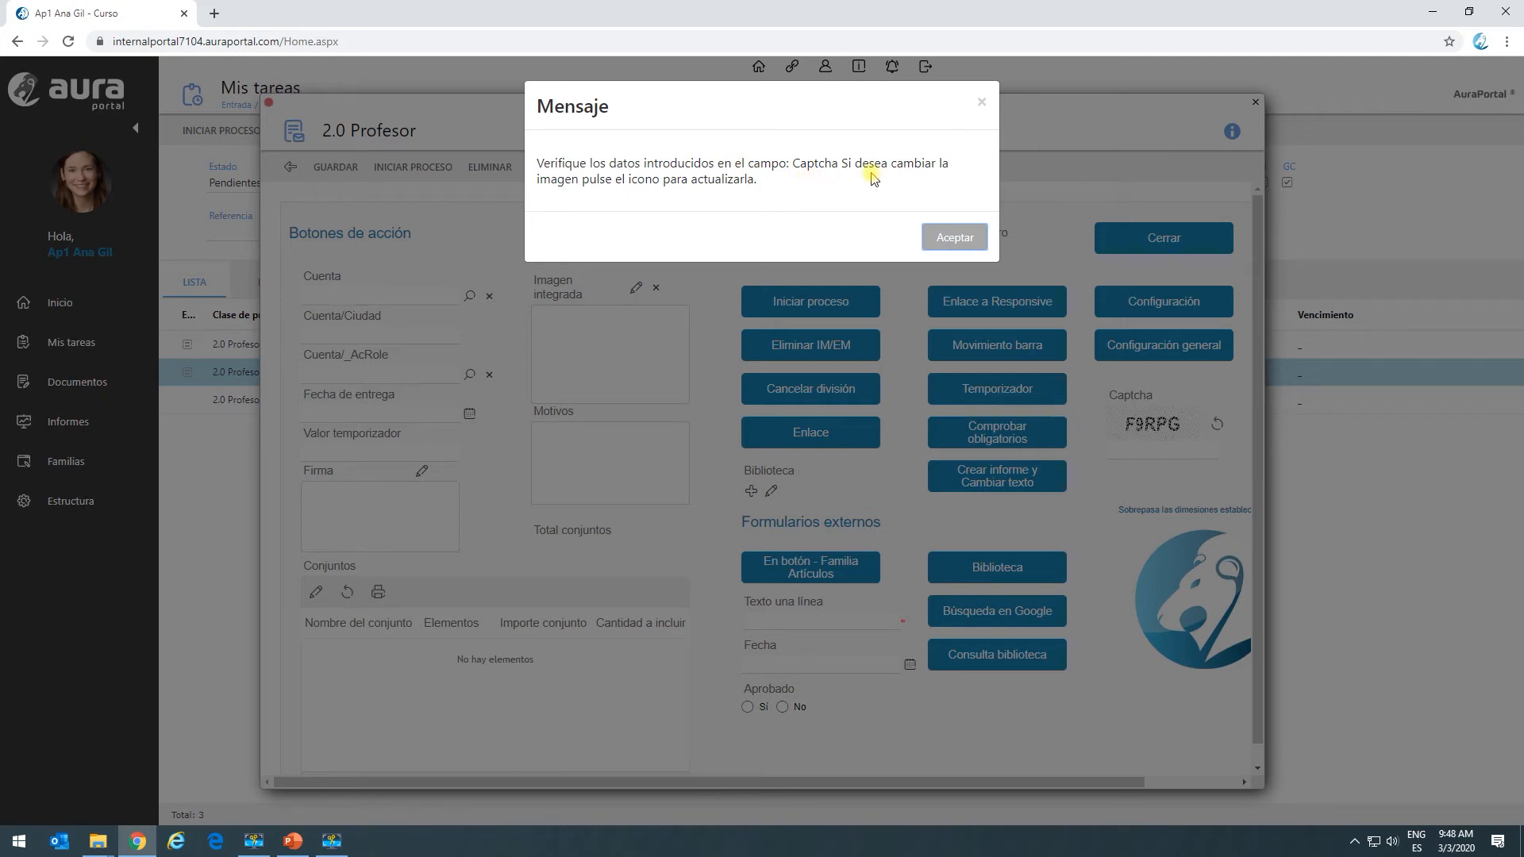
{"action": "left_click", "coordinate": [950, 242]}
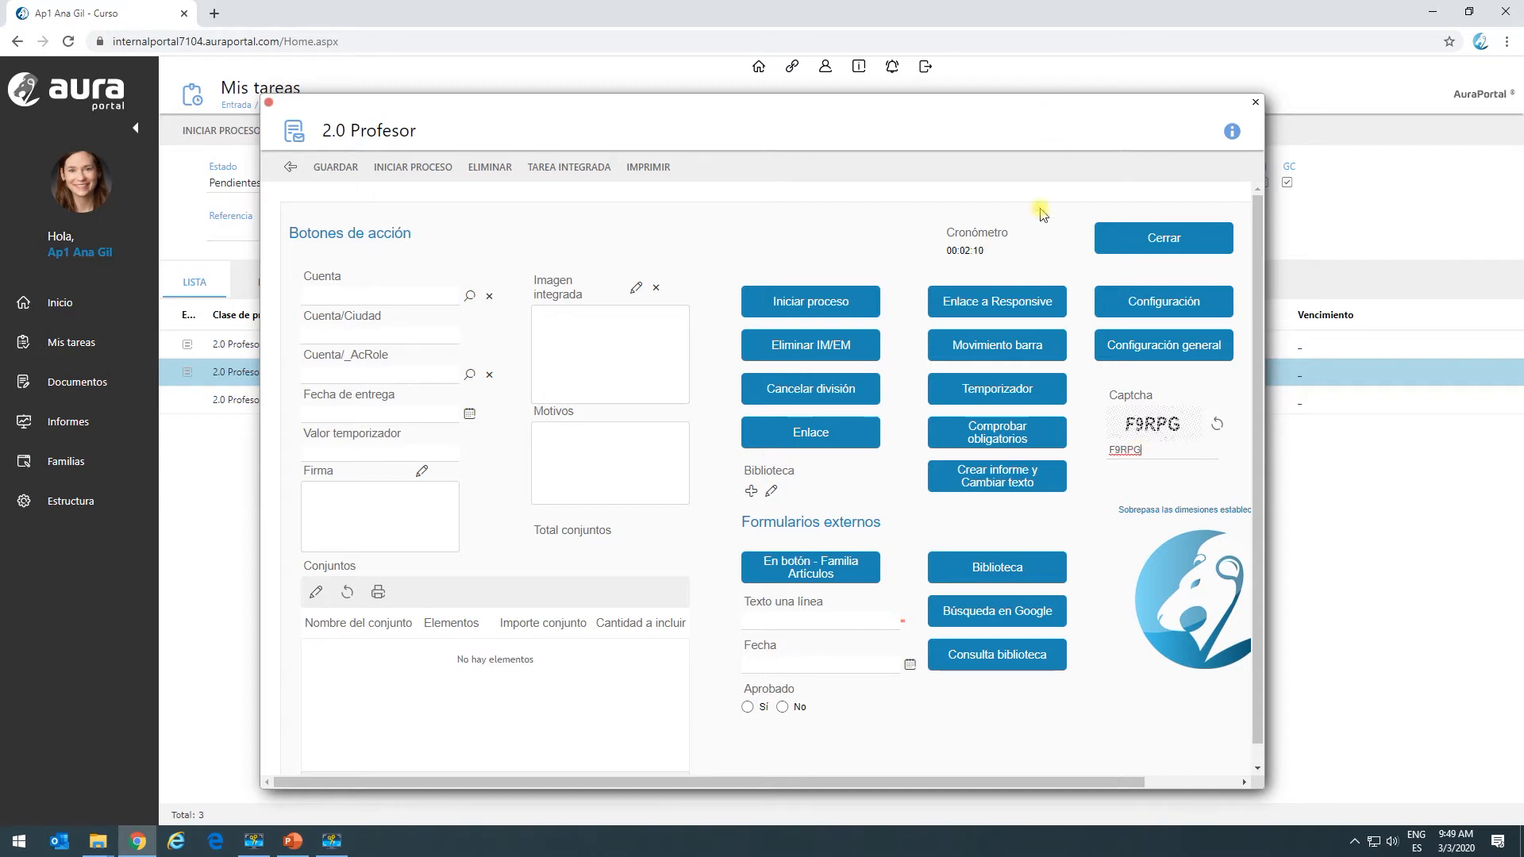
Step: With the captcha code entered in the Captcha field, try to start the process and dismiss the message
{"action": "left_click", "coordinate": [800, 302]}
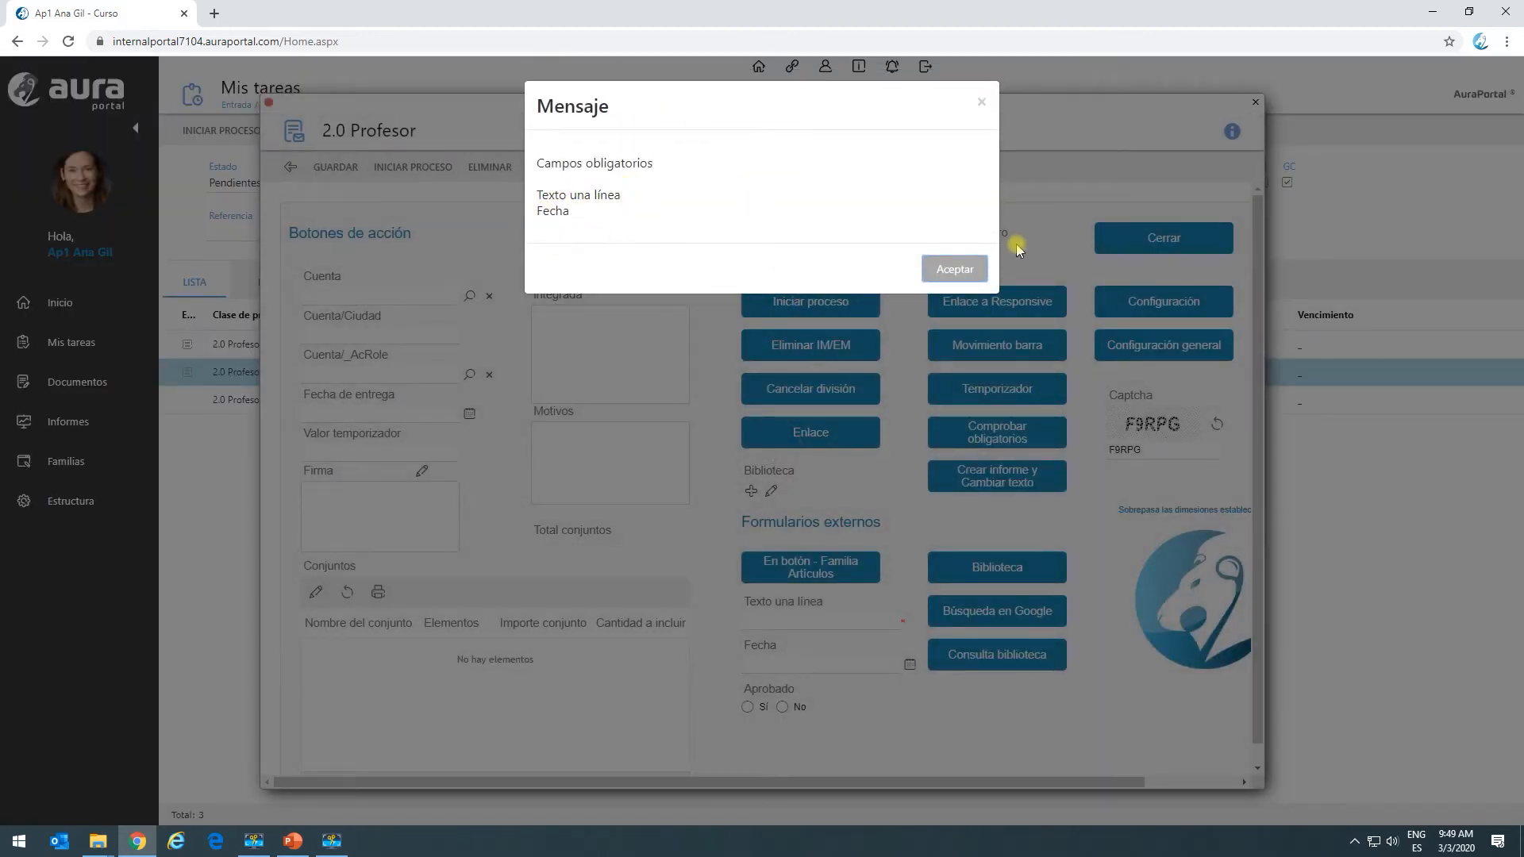
{"action": "left_click", "coordinate": [954, 270]}
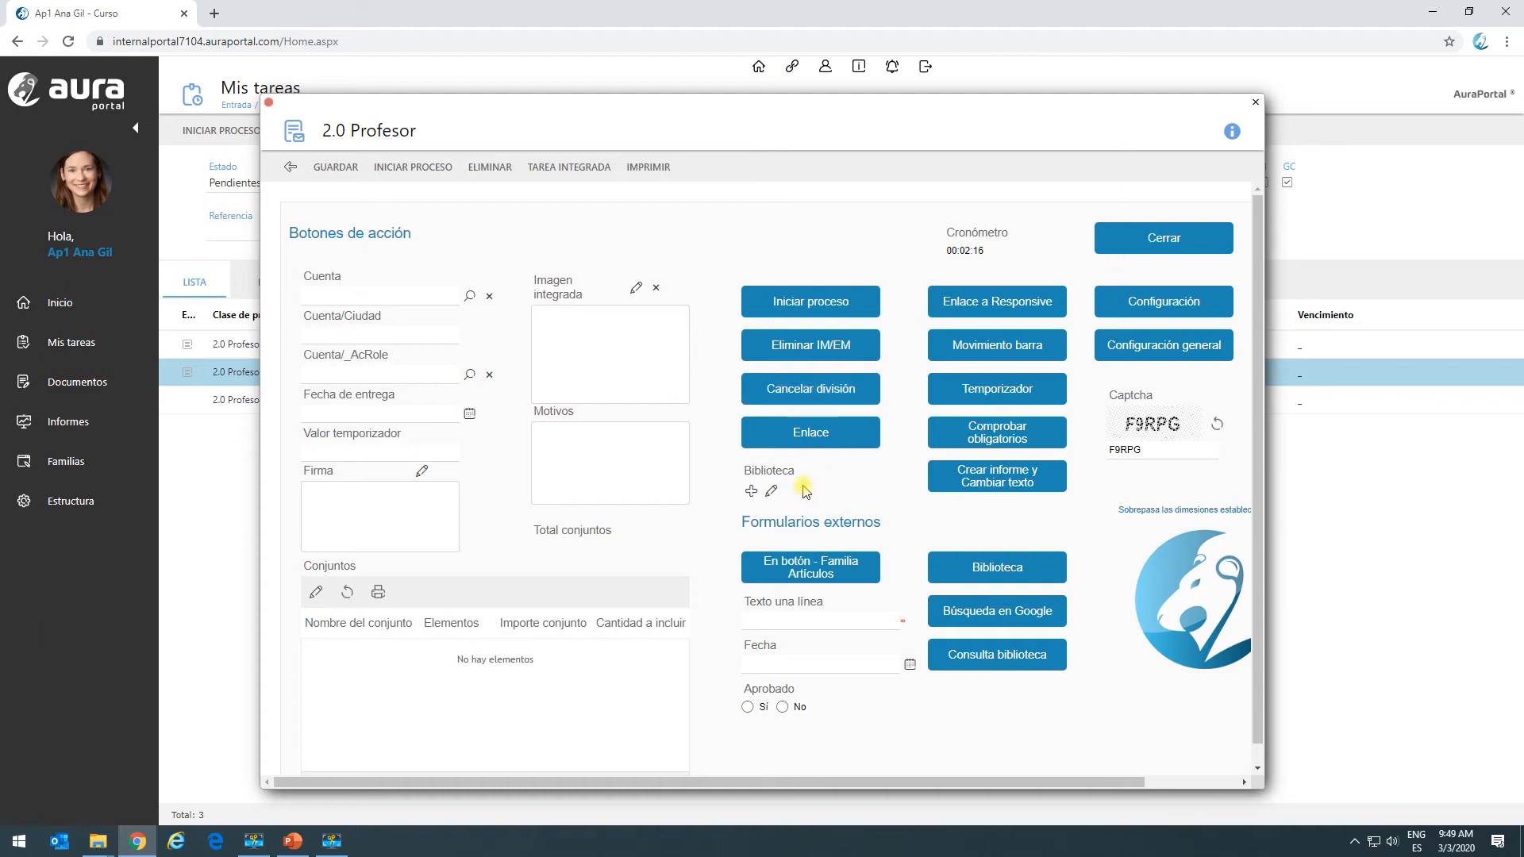
Step: Leave the Texto una línea and Fecha fields empty, run Comprobar obligatorios and dismiss the message
{"action": "left_click", "coordinate": [813, 617]}
{"action": "left_click", "coordinate": [818, 645]}
{"action": "left_click", "coordinate": [983, 436]}
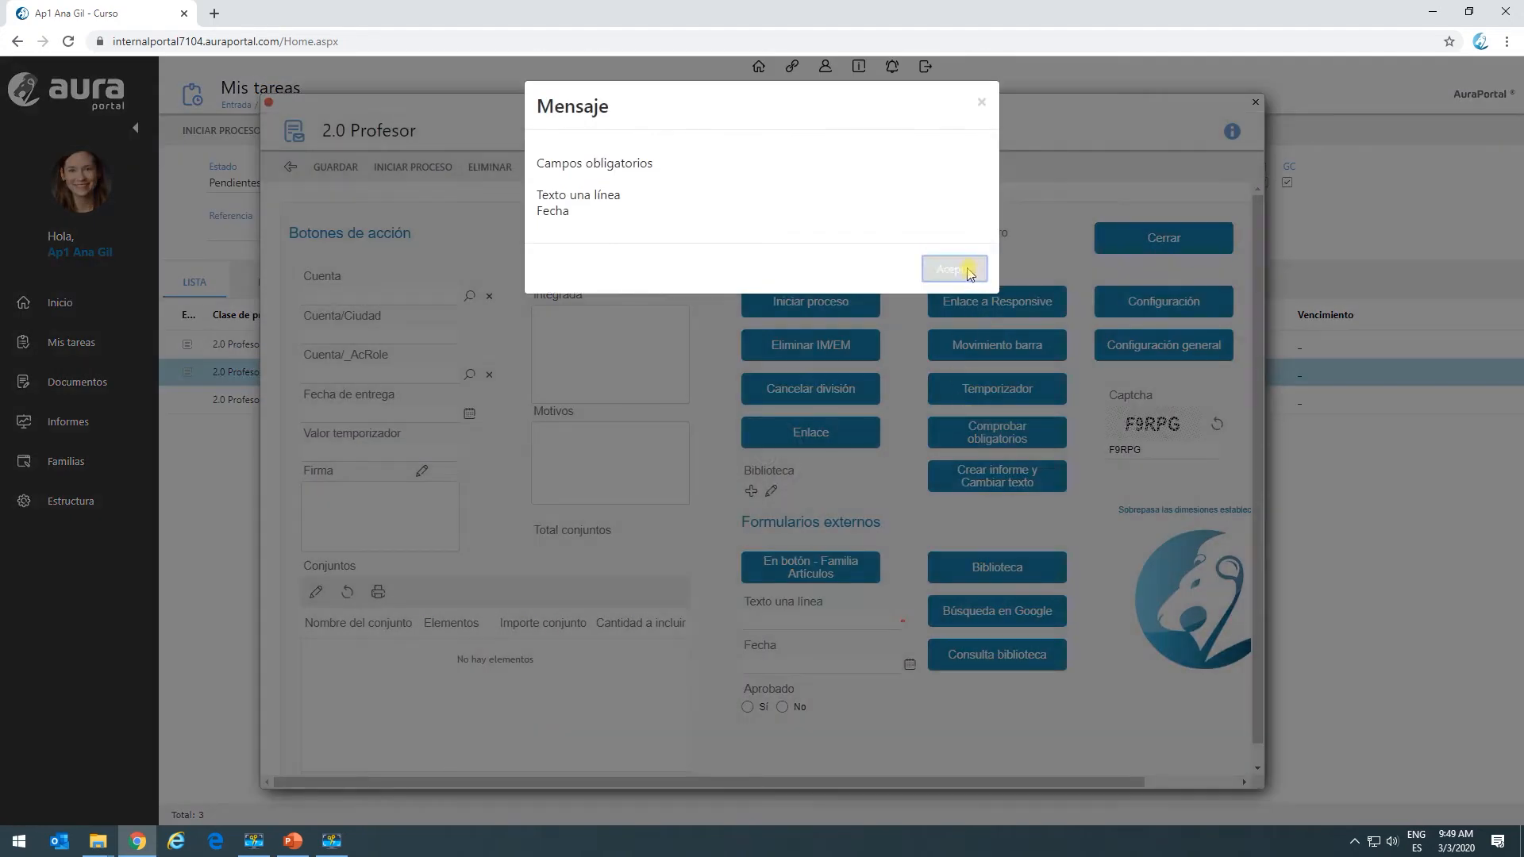
{"action": "left_click", "coordinate": [980, 101]}
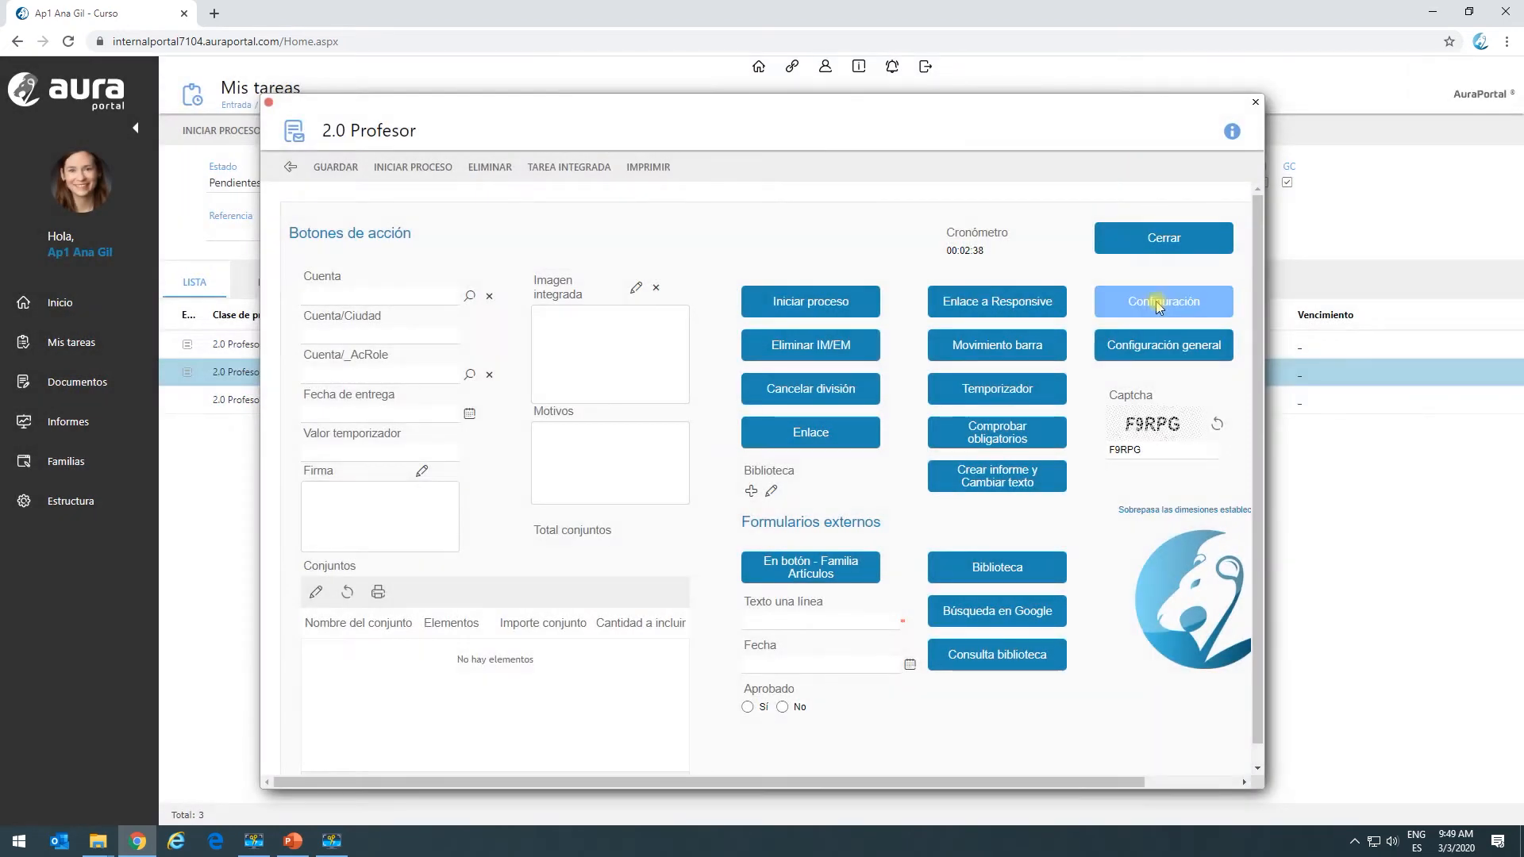
Step: Open the form's configuration again and inspect the actions assigned to the Comprobar obligatorios button
{"action": "left_click", "coordinate": [1159, 304]}
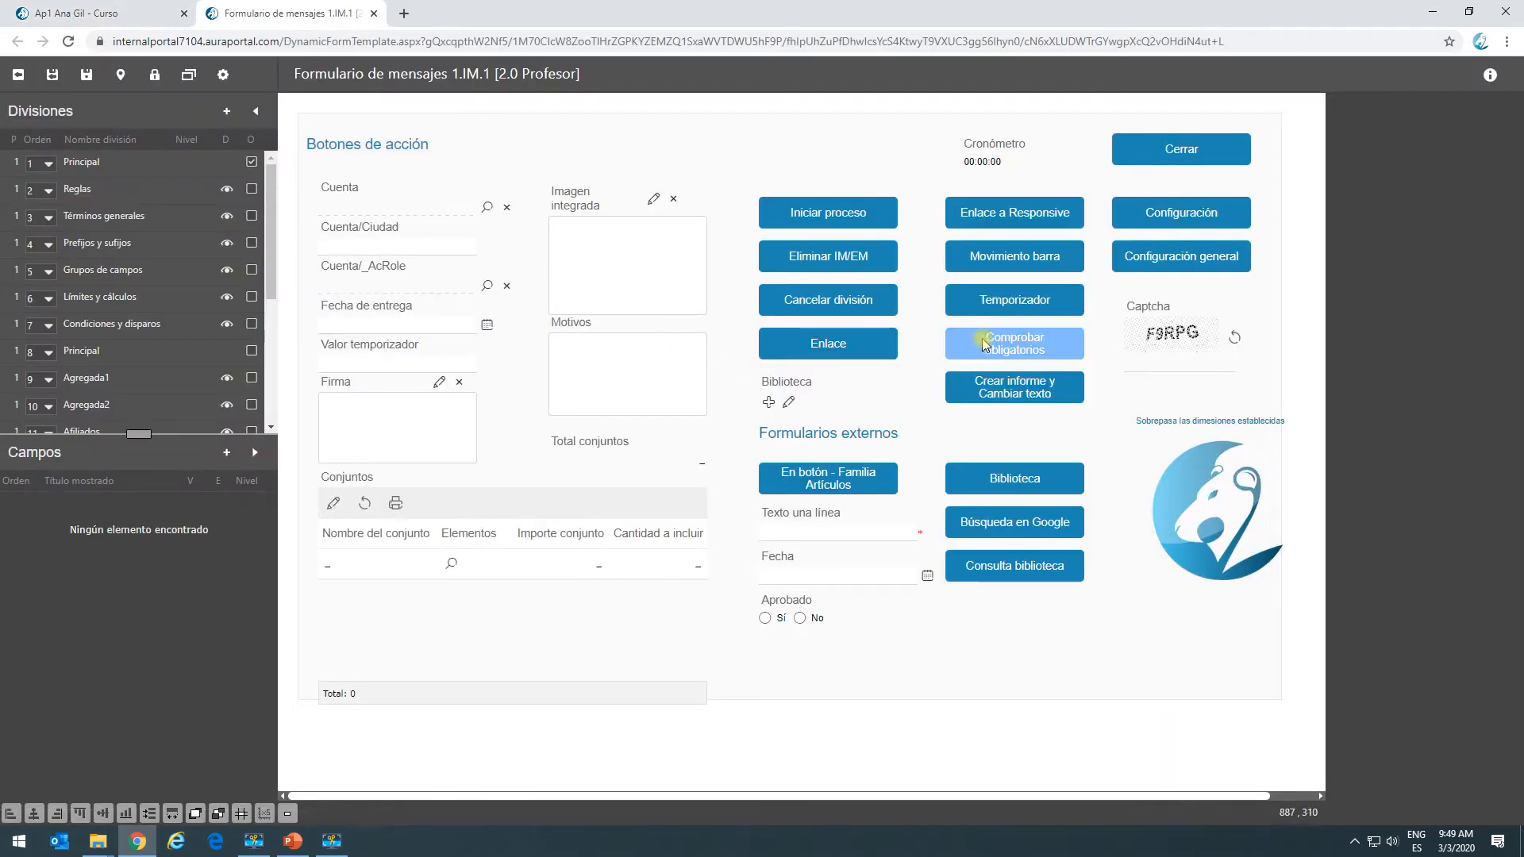
{"action": "left_click", "coordinate": [985, 343]}
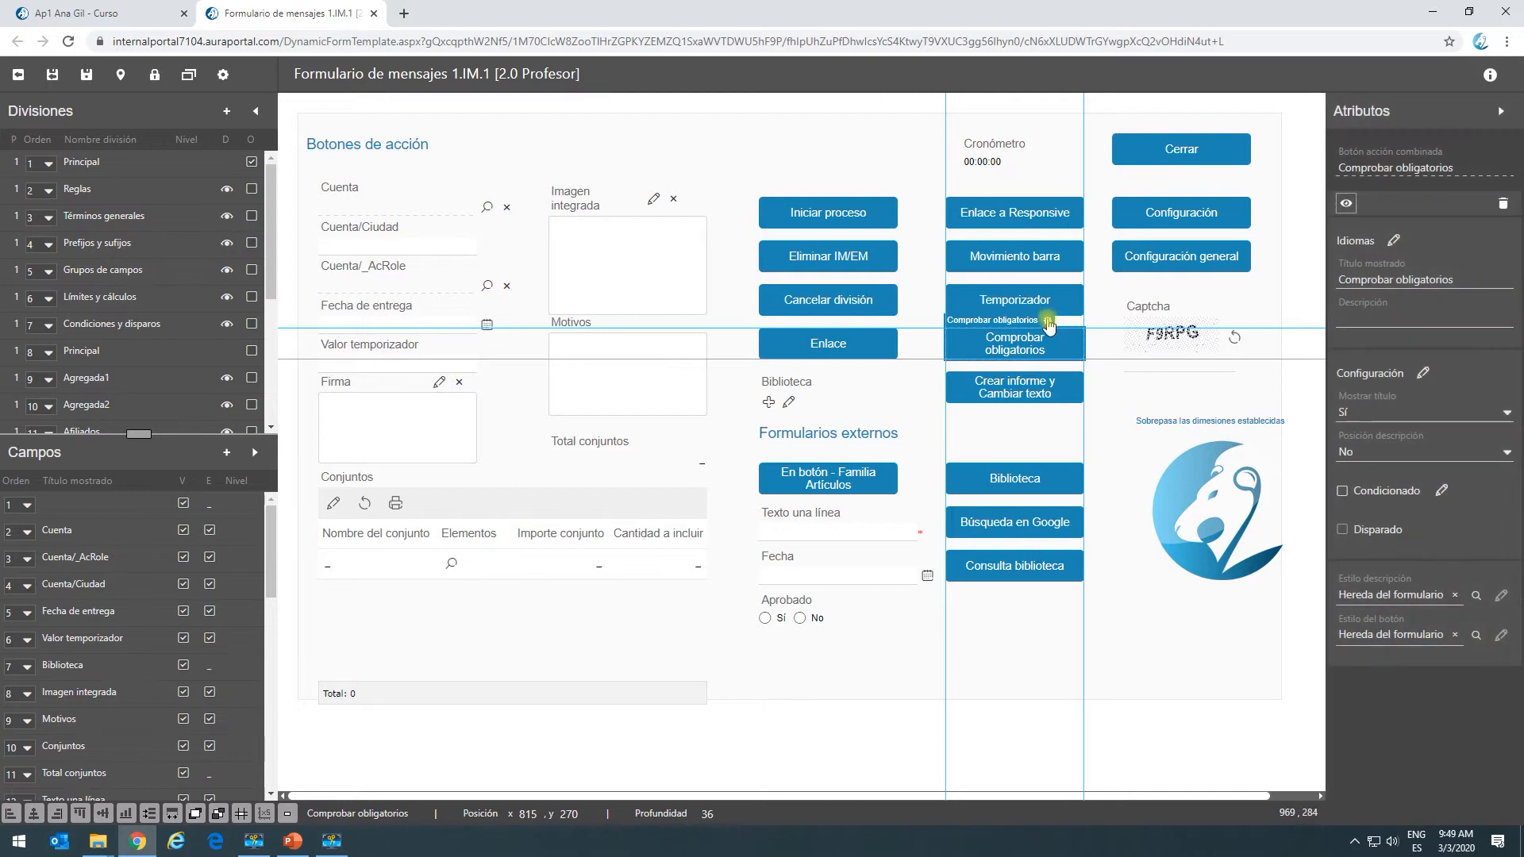
{"action": "left_click", "coordinate": [1048, 322]}
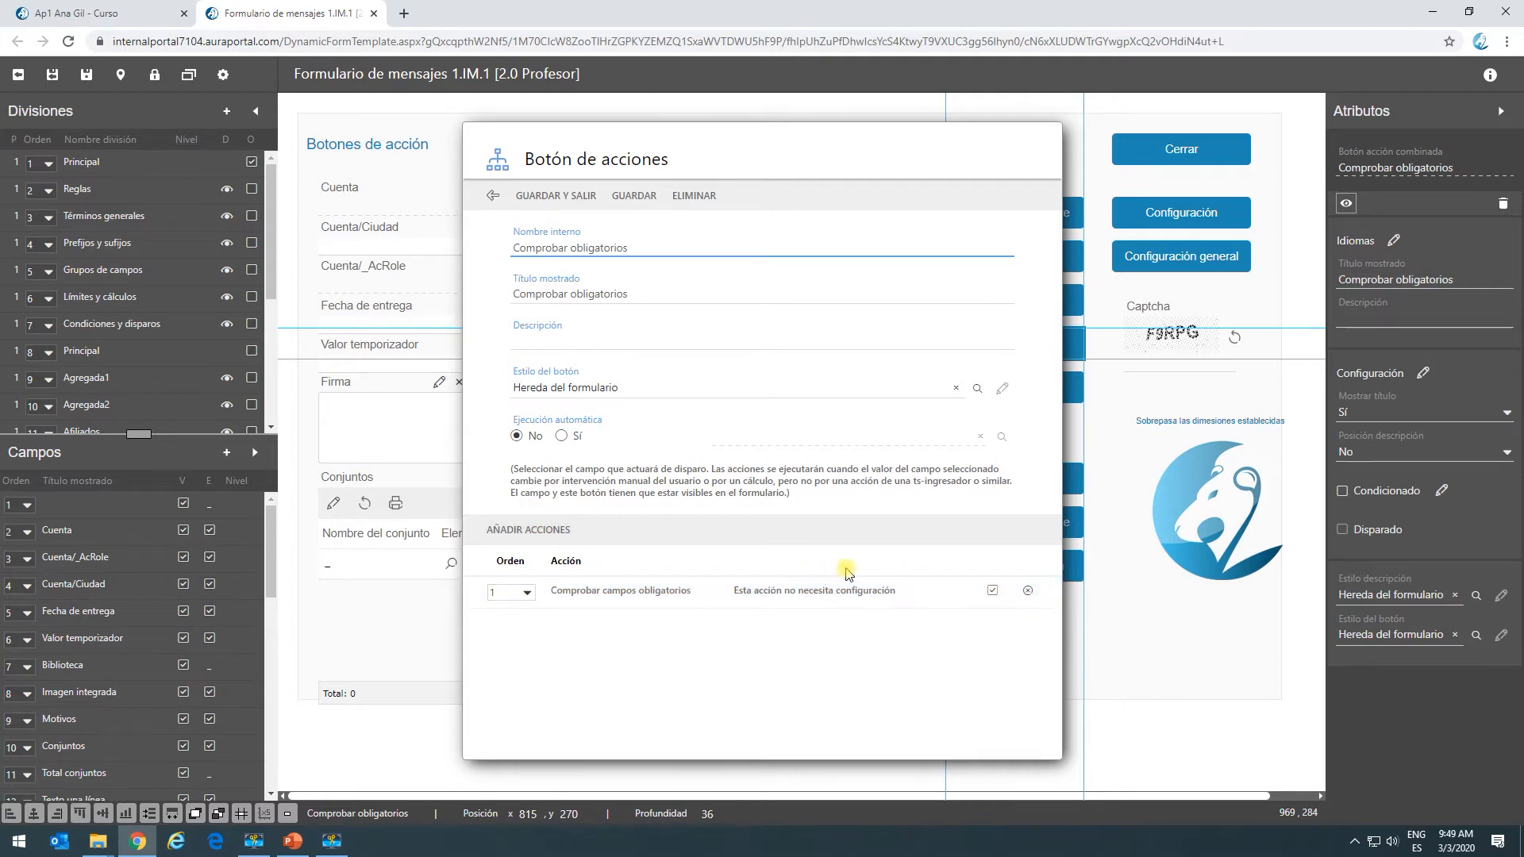
{"action": "left_click", "coordinate": [498, 196]}
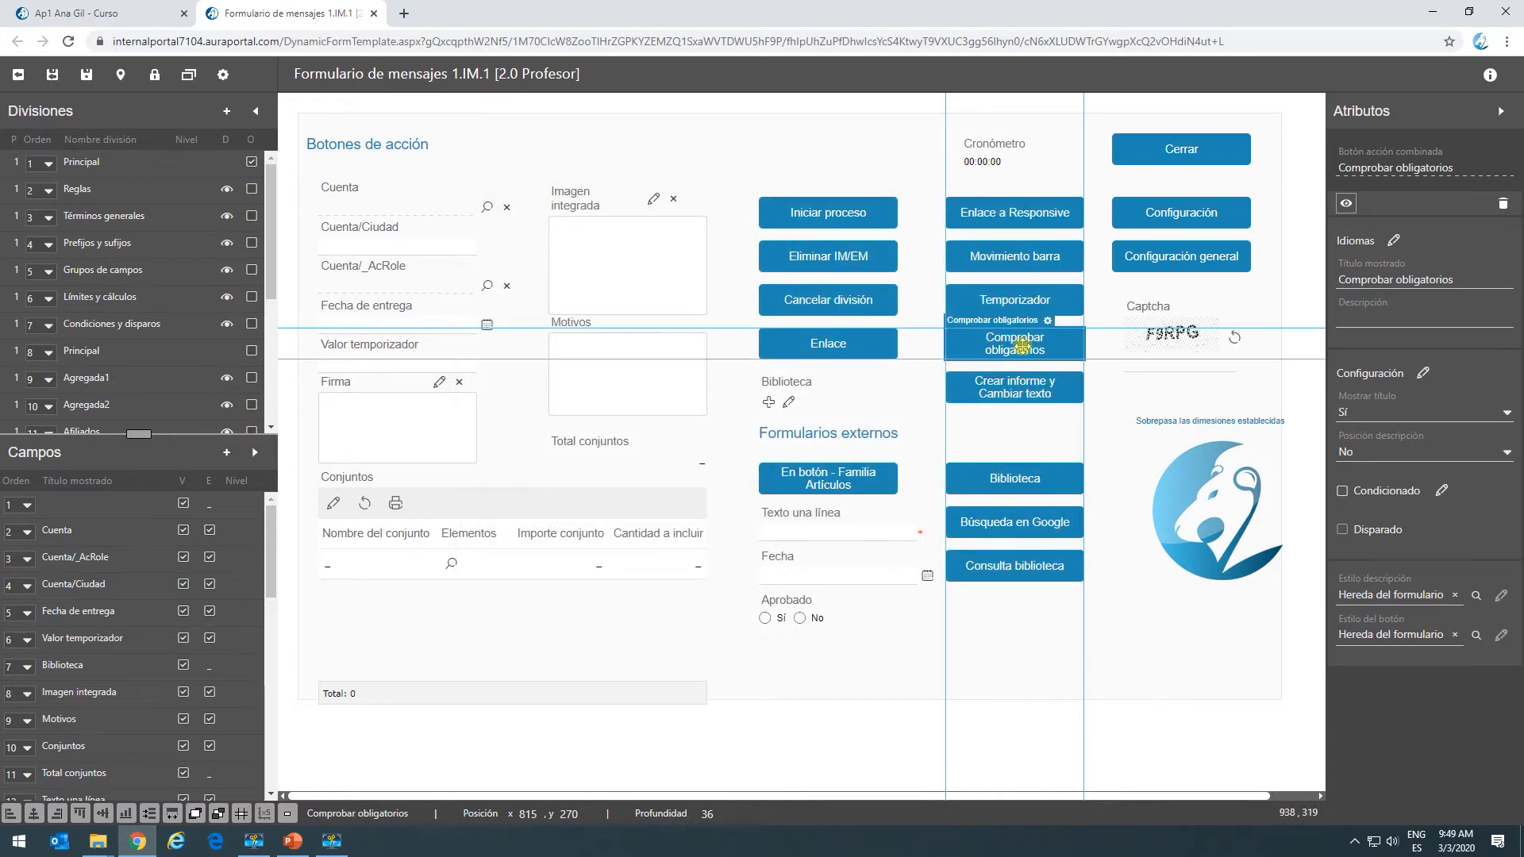
Step: Inspect the Iniciar proceso button's action and its Acción posterior settings, and return to the form designer
{"action": "left_click", "coordinate": [819, 219]}
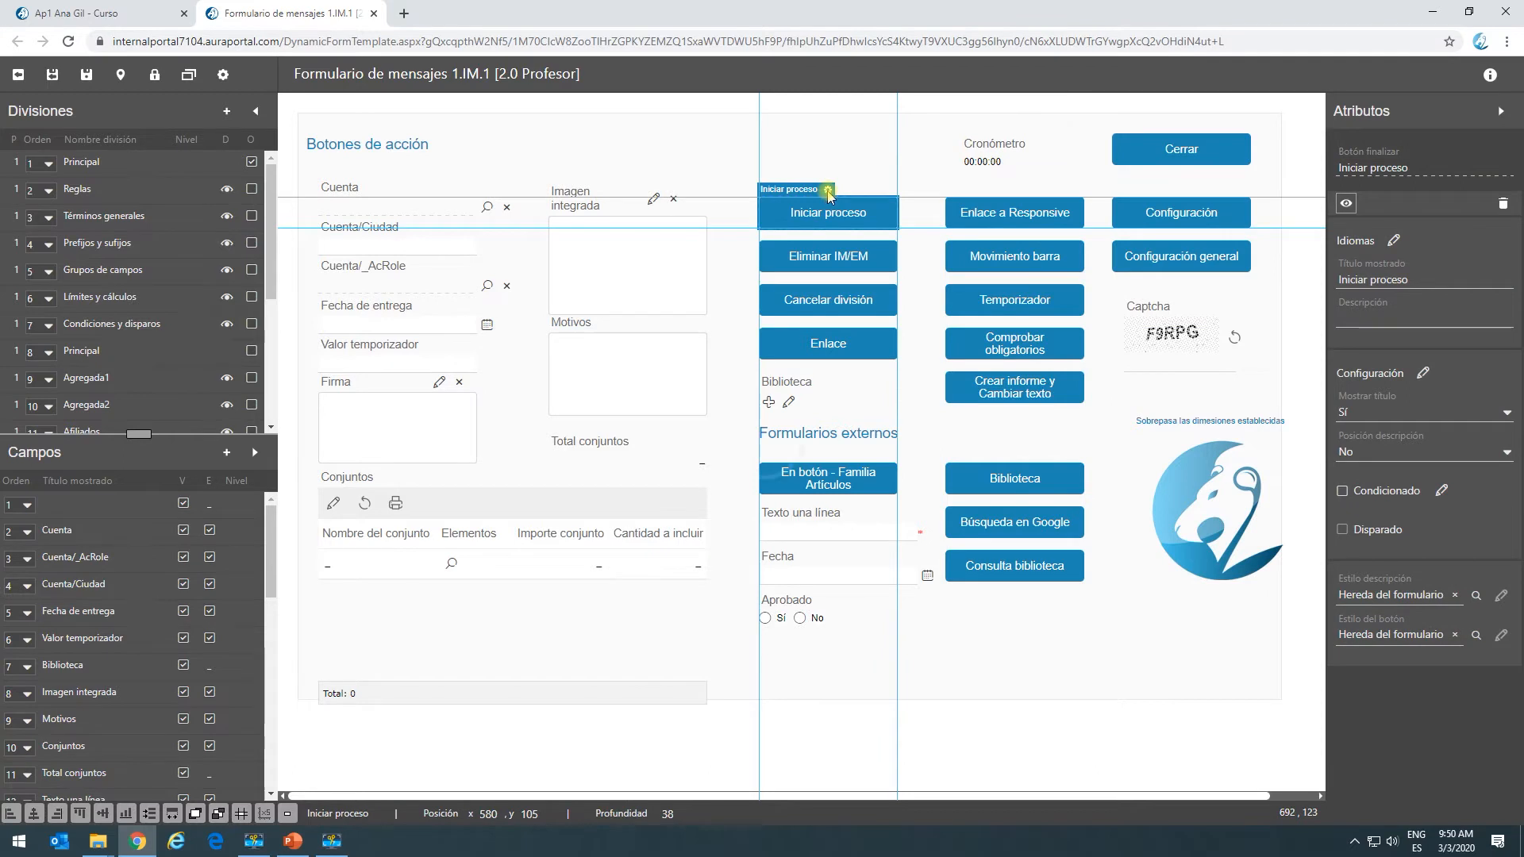
{"action": "left_click", "coordinate": [828, 192]}
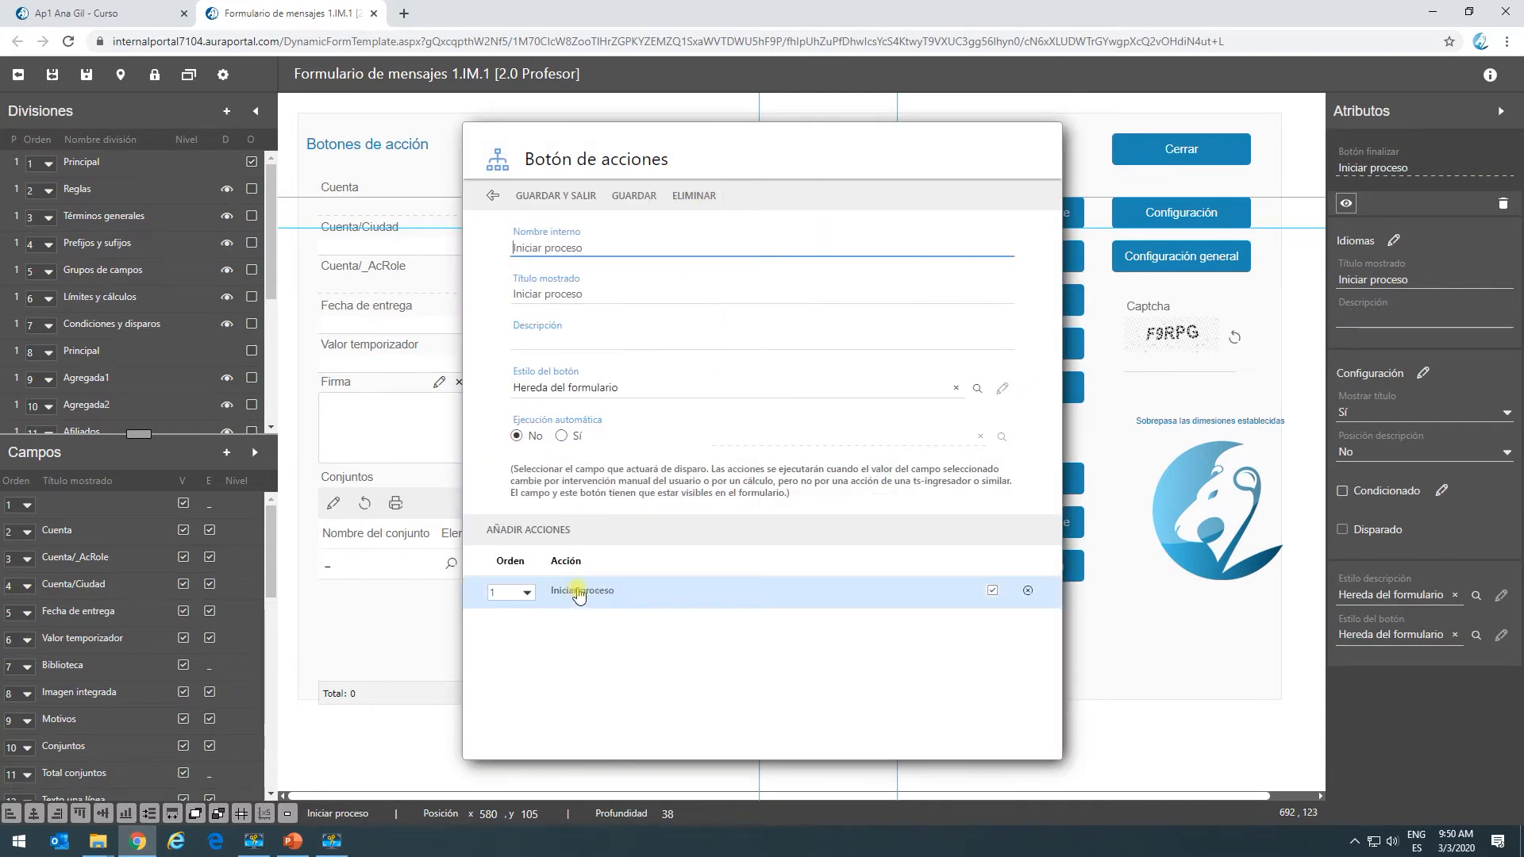
{"action": "left_click", "coordinate": [579, 592]}
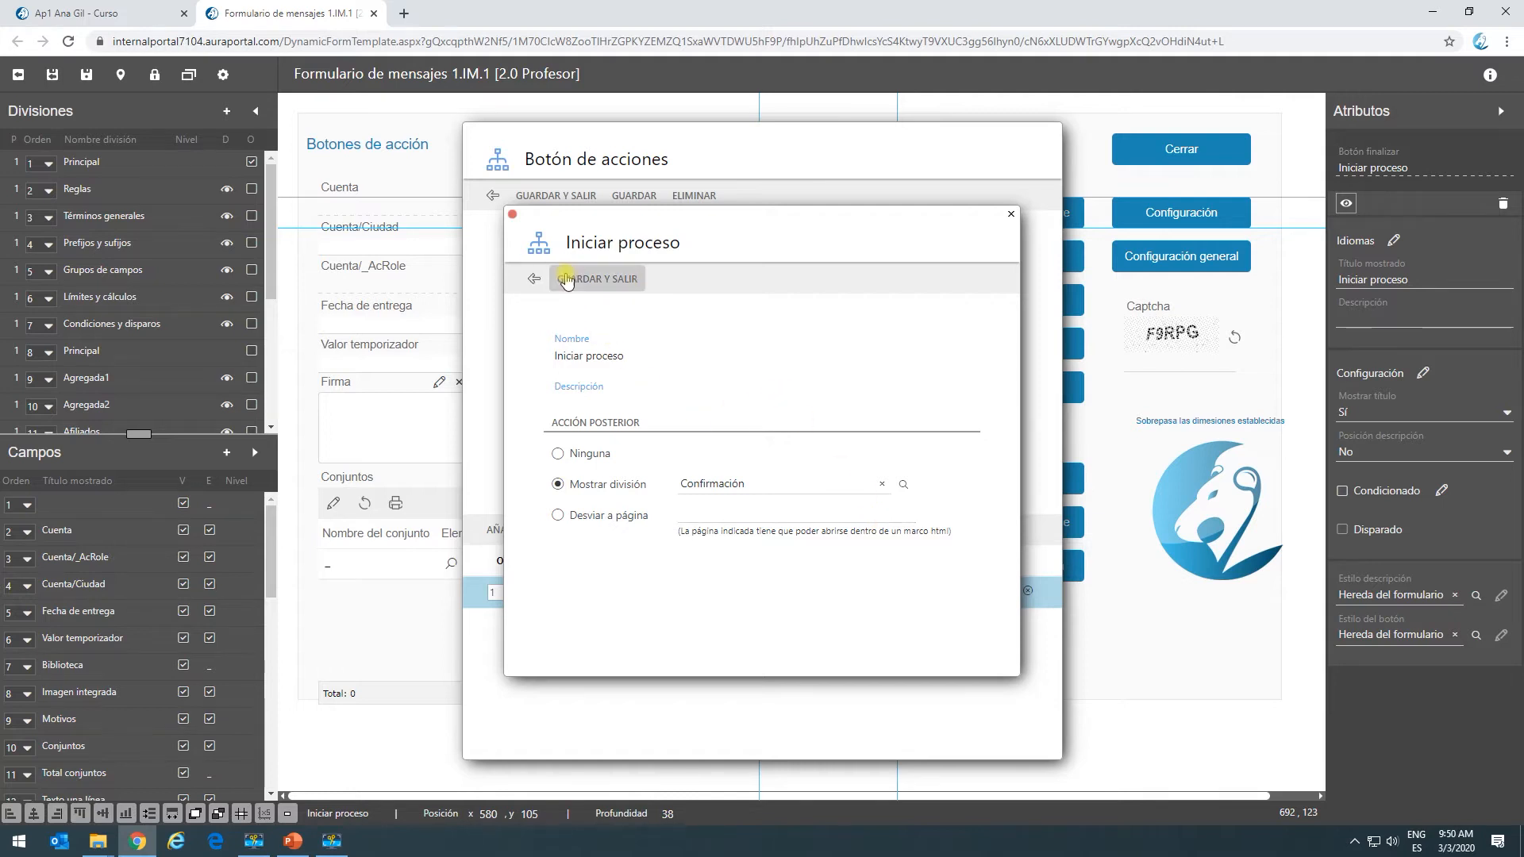
{"action": "left_click", "coordinate": [567, 282]}
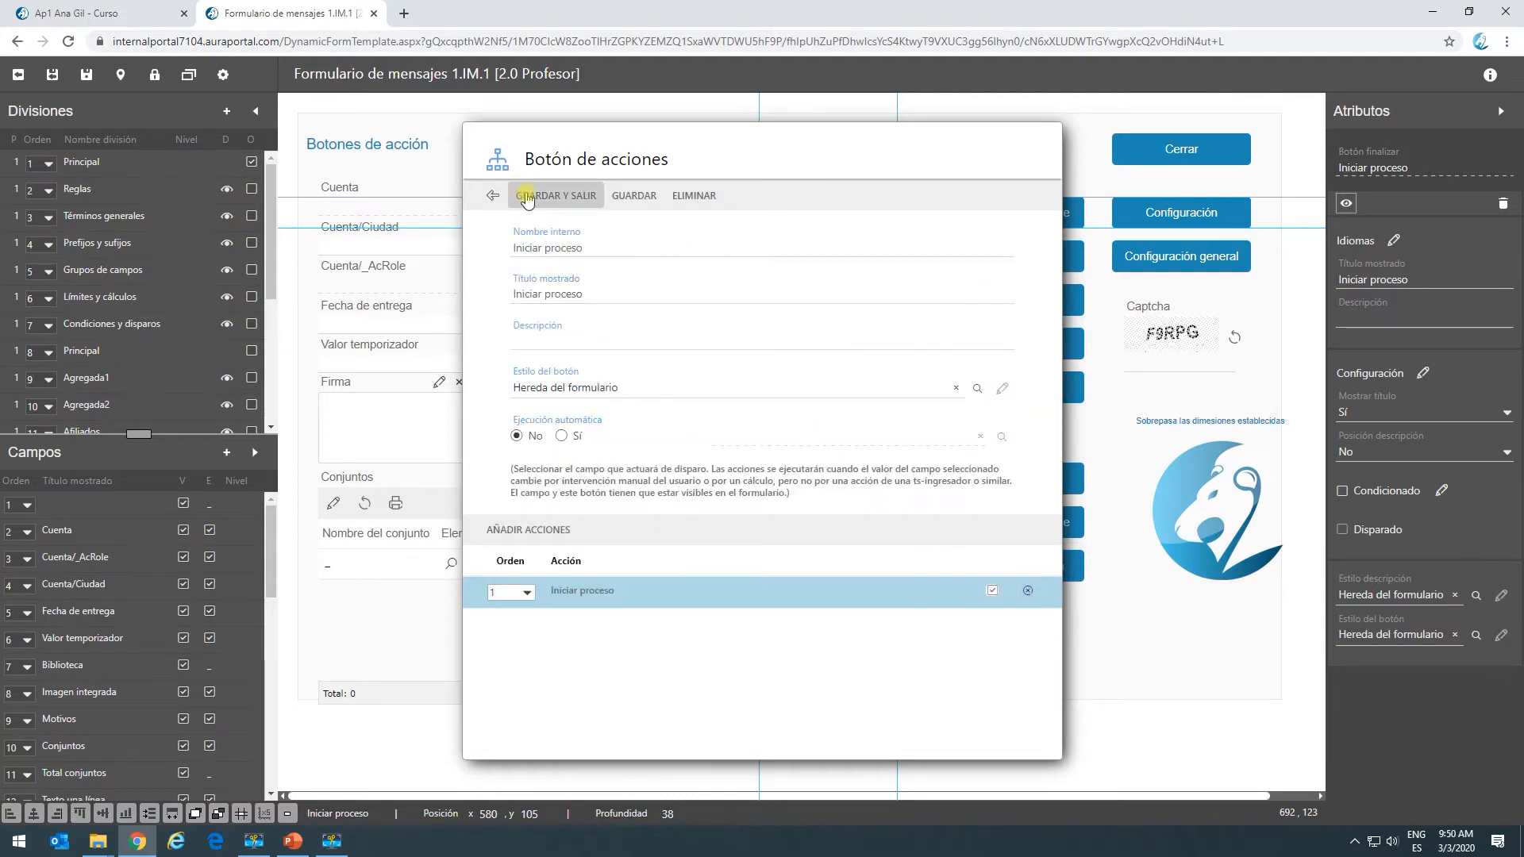
{"action": "left_click", "coordinate": [494, 193]}
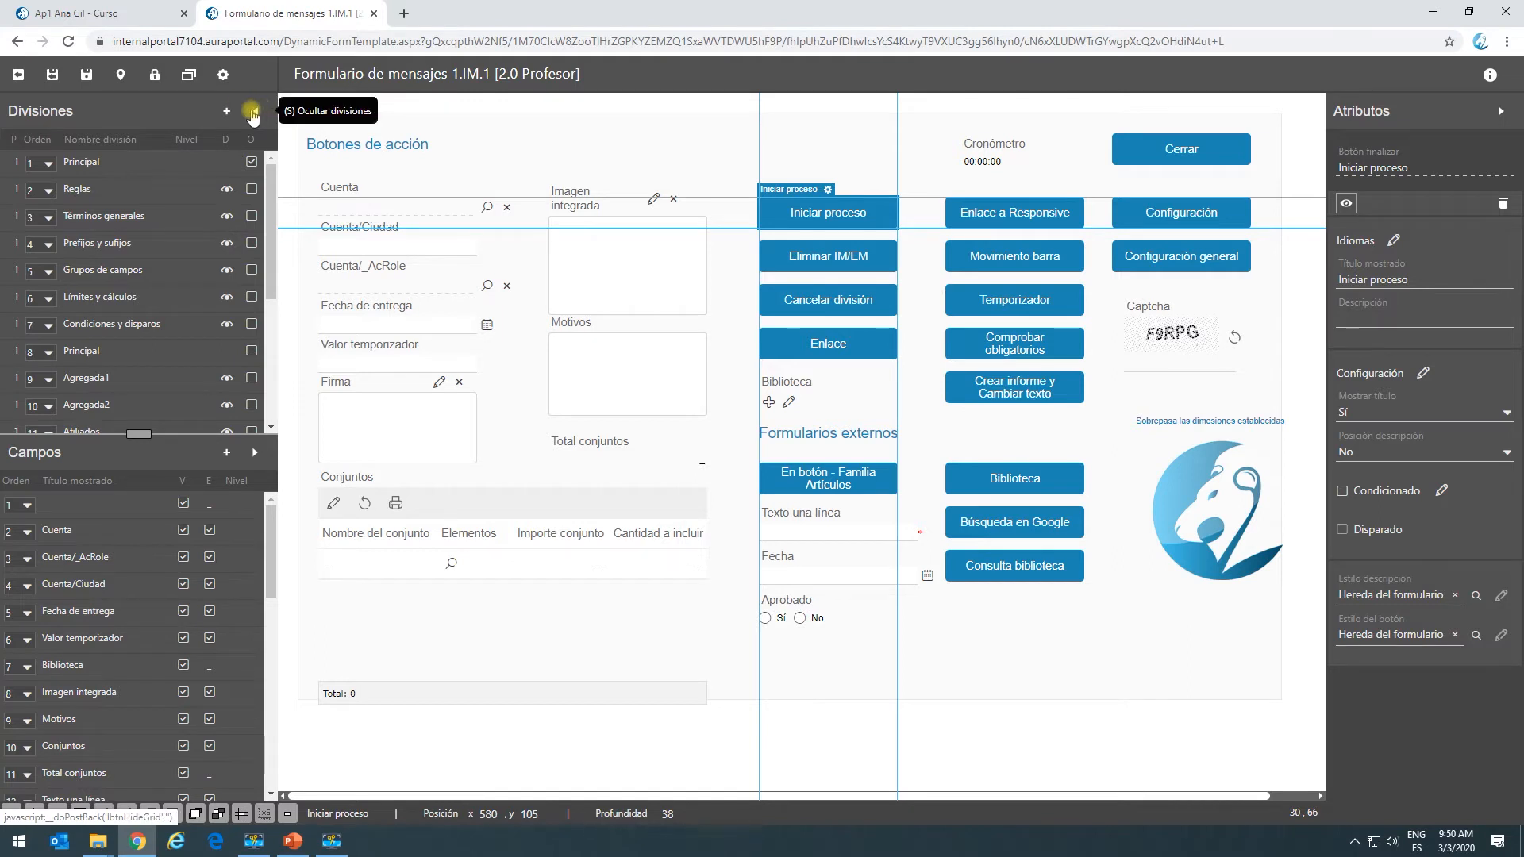
{"action": "left_click", "coordinate": [253, 115]}
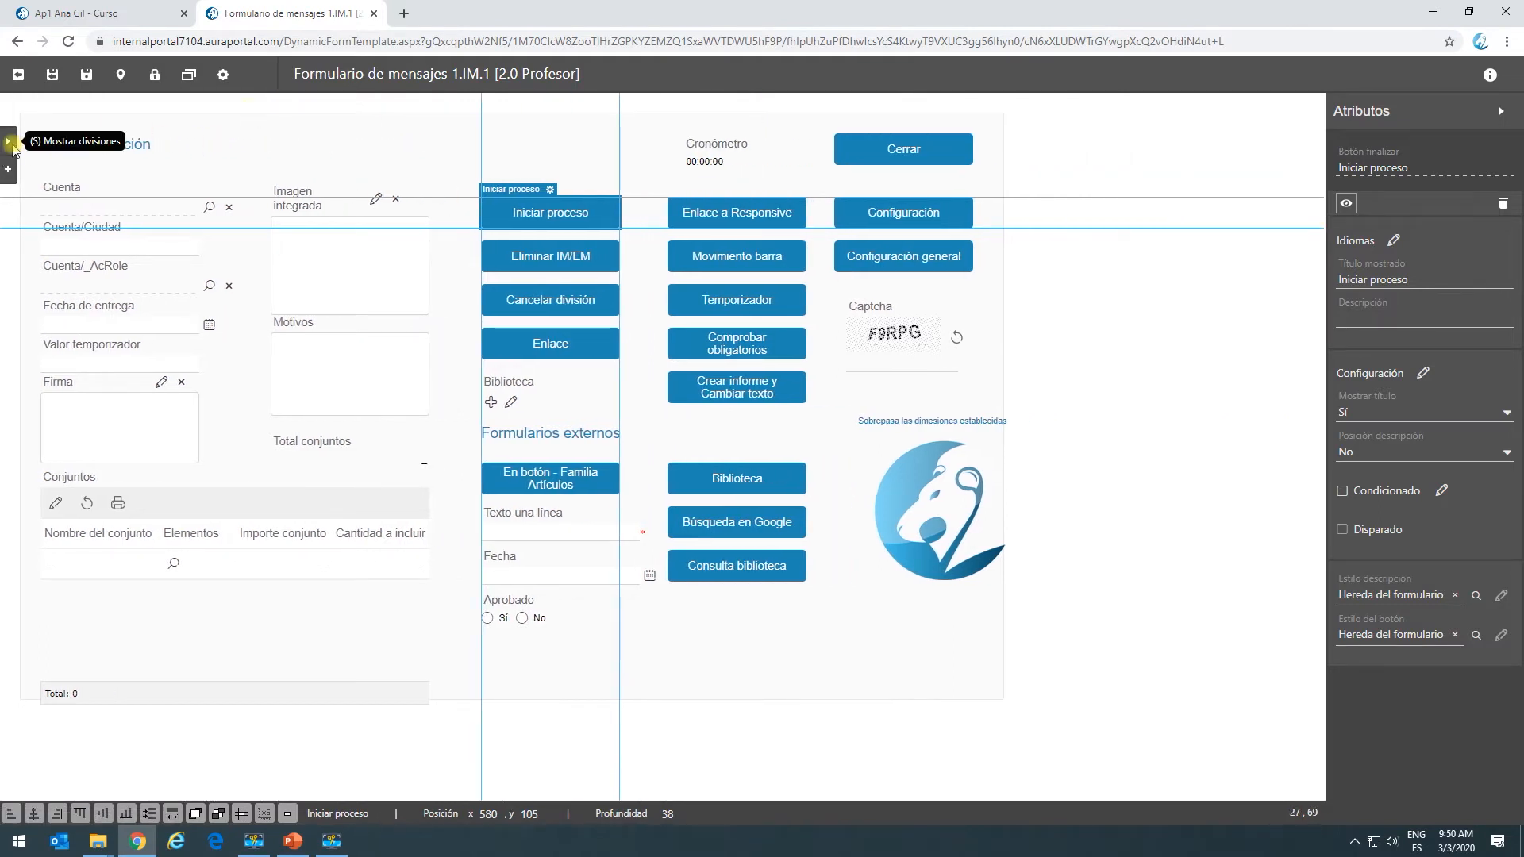
{"action": "left_click", "coordinate": [11, 143]}
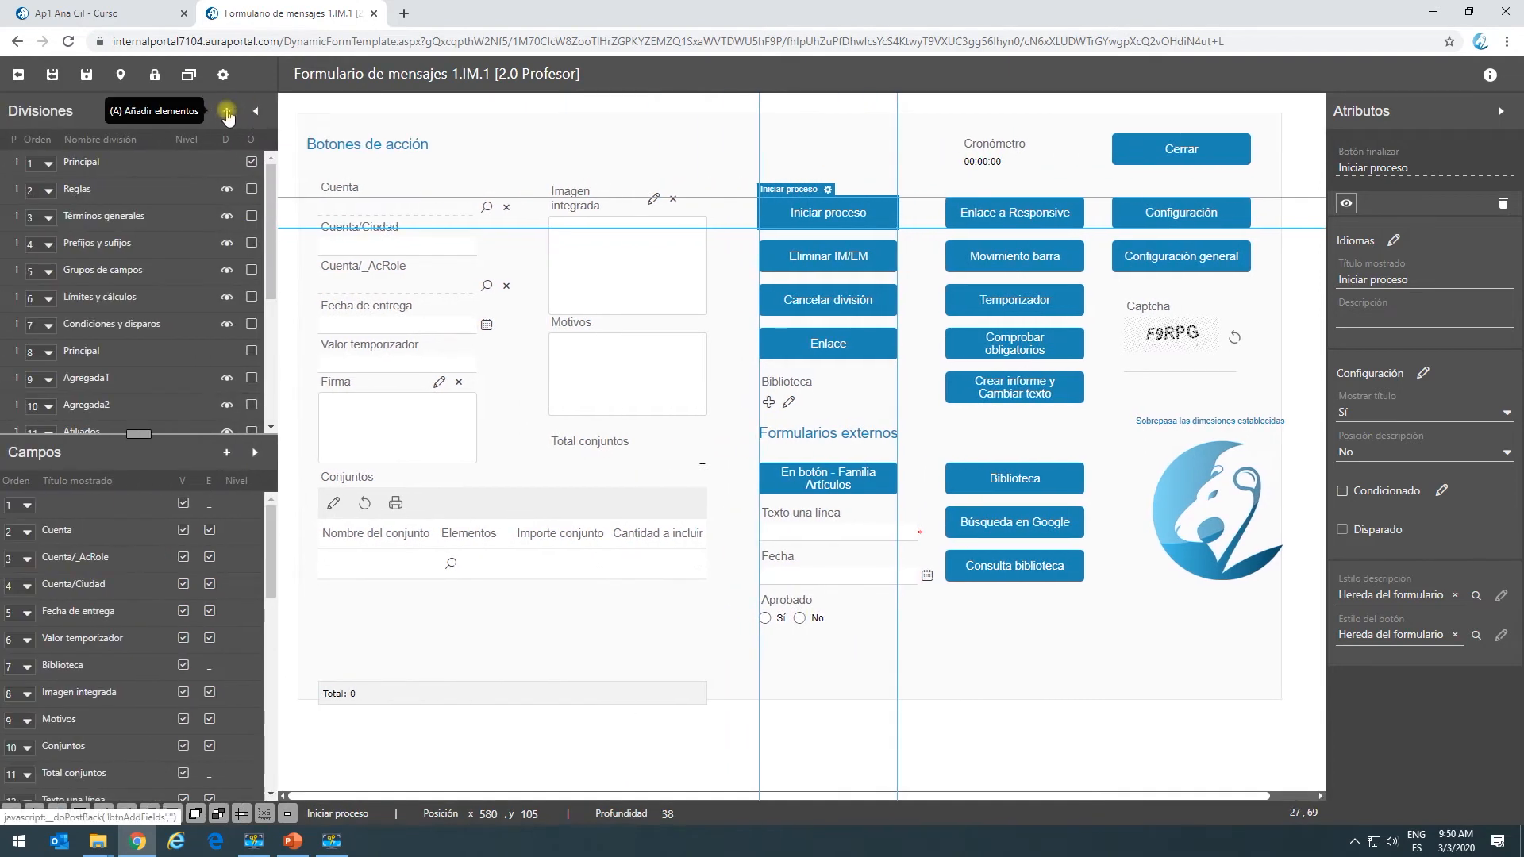
{"action": "left_click", "coordinate": [228, 119]}
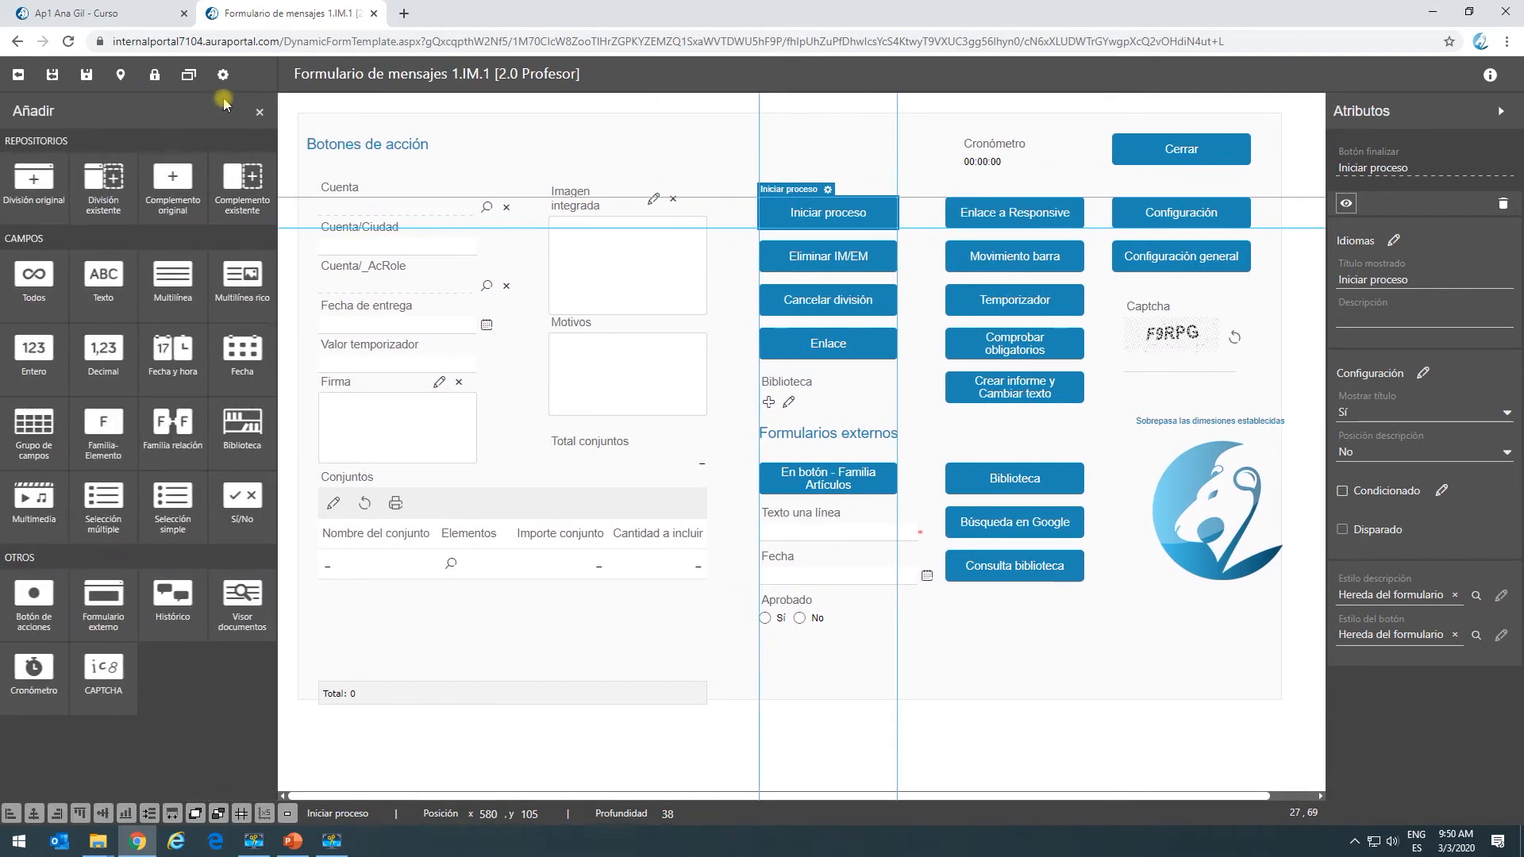
{"action": "left_click", "coordinate": [258, 112]}
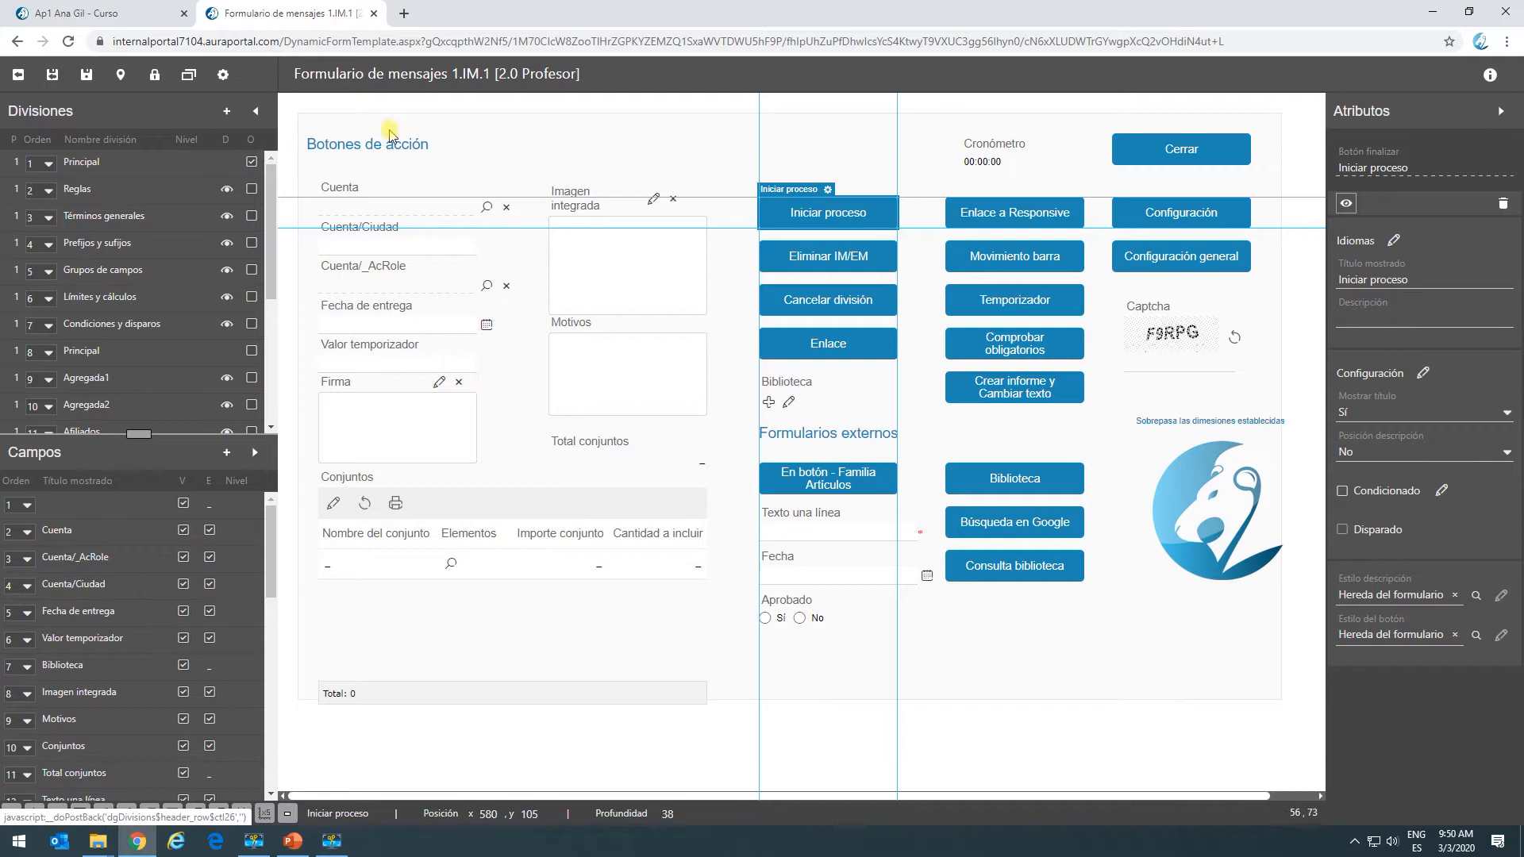
{"action": "left_click", "coordinate": [513, 153]}
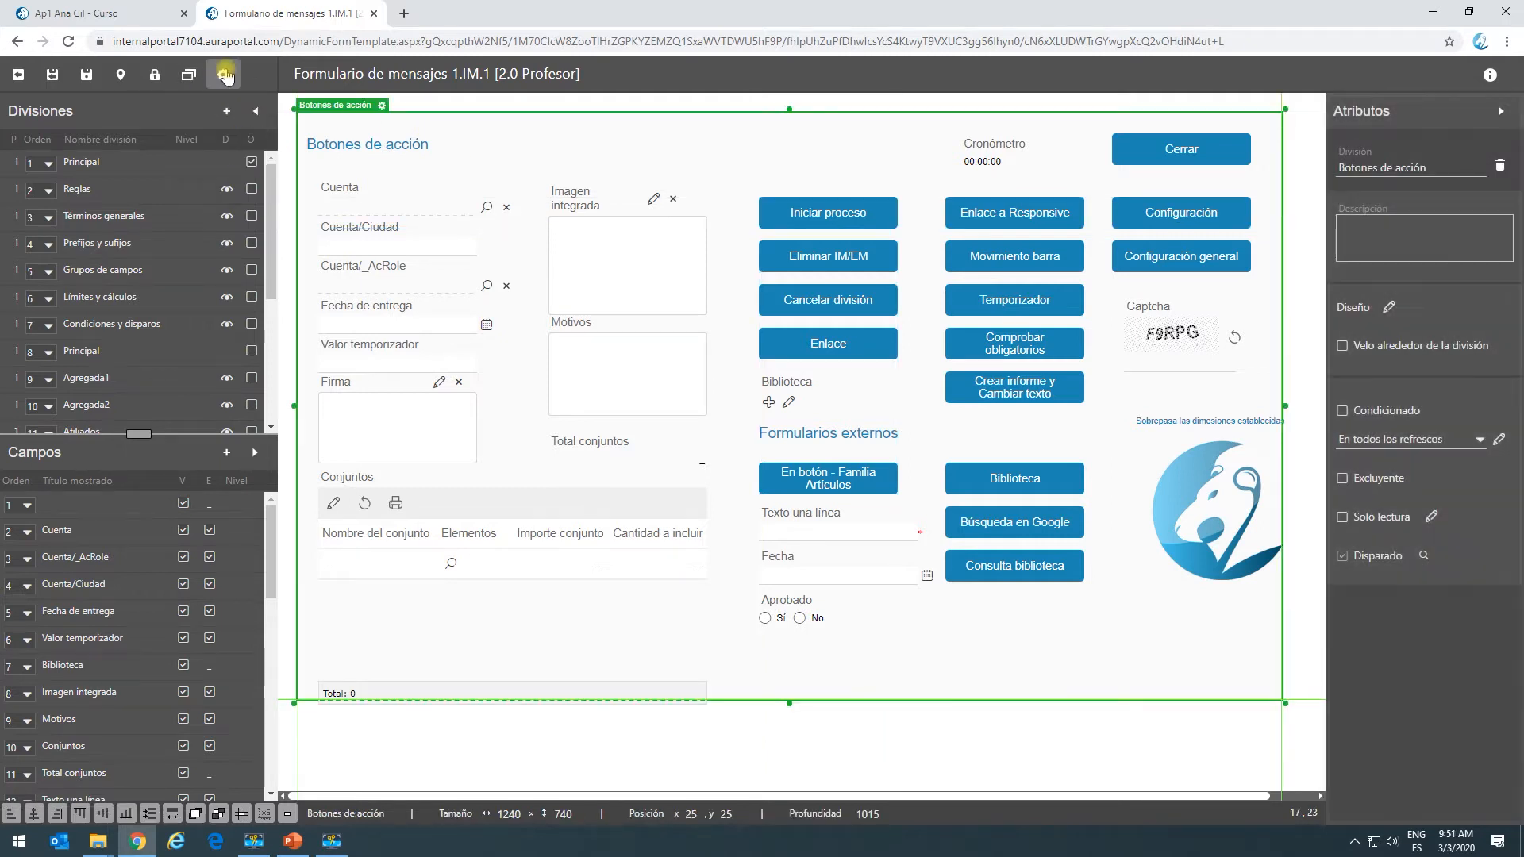
{"action": "left_click", "coordinate": [225, 74]}
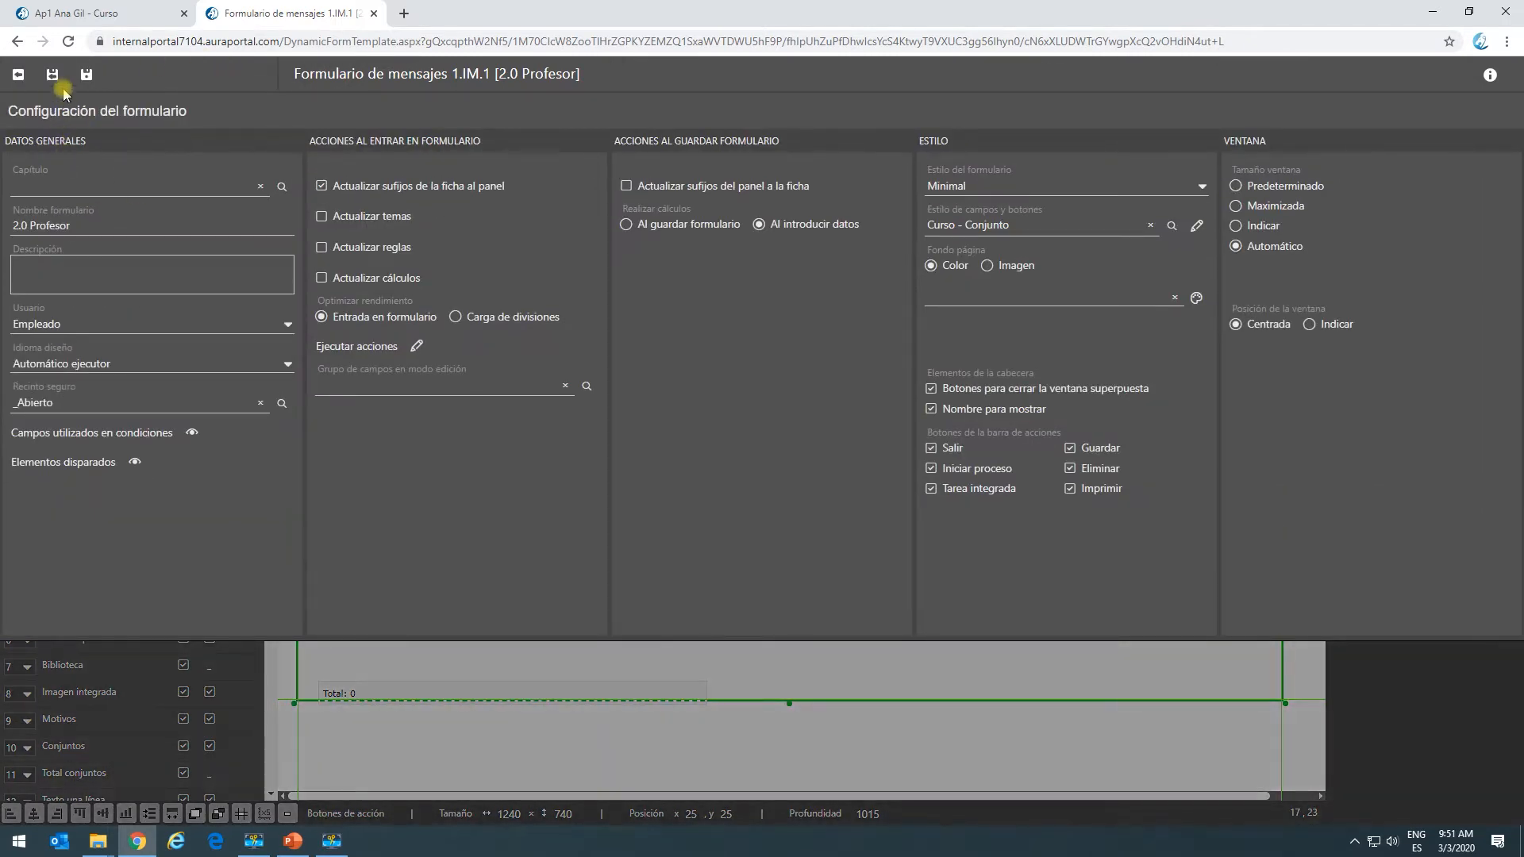
{"action": "left_click", "coordinate": [54, 76]}
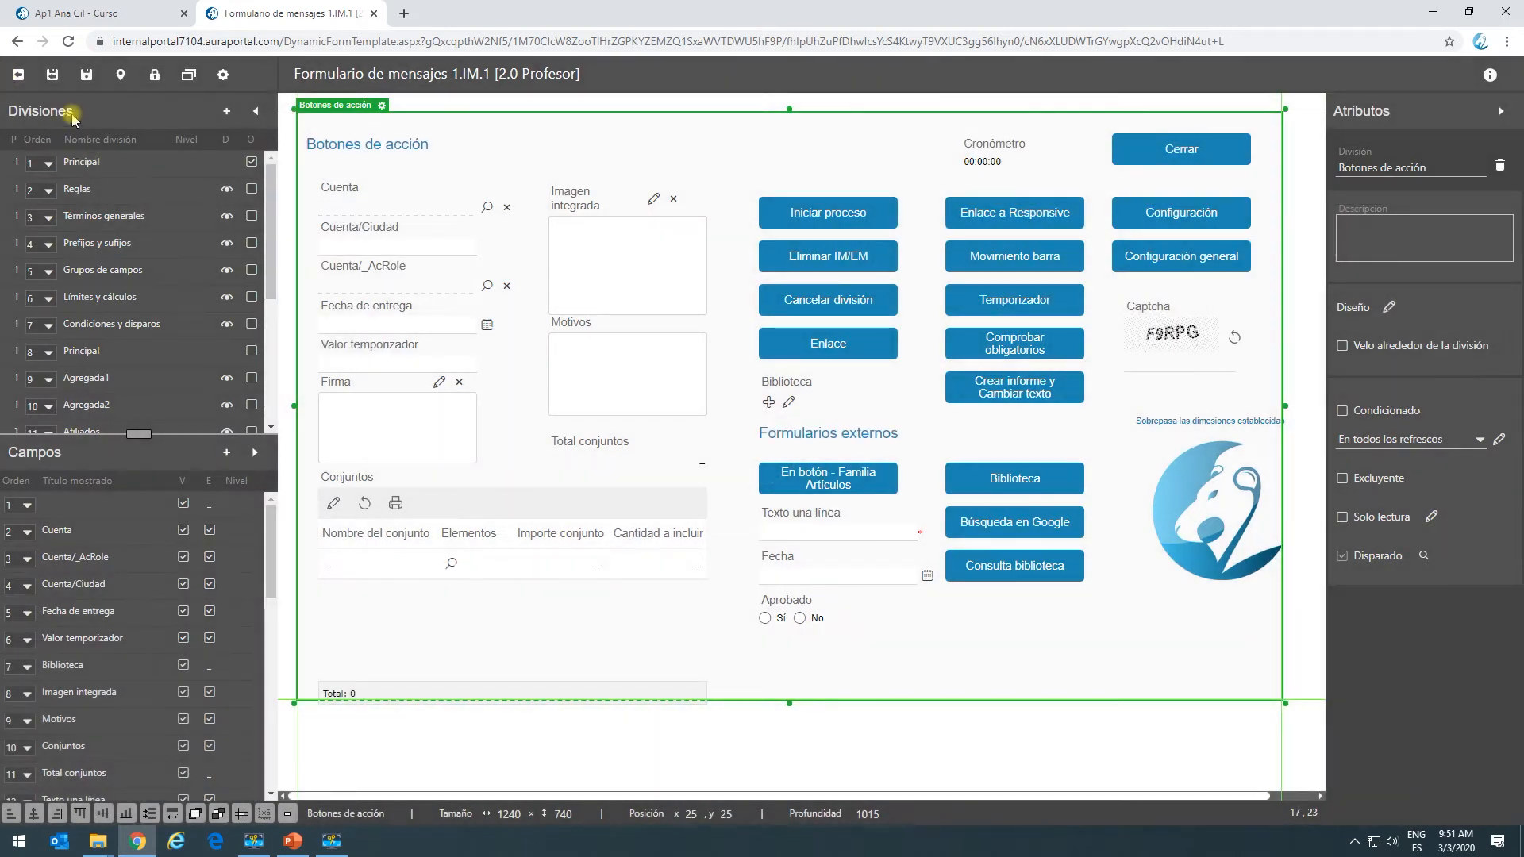
Step: Stop showing the Botones de acción and Principal divisions in the designer and select the Confirmación division to examine it
{"action": "scroll", "coordinate": [151, 175], "scroll_direction": "down", "scroll_amount": 4}
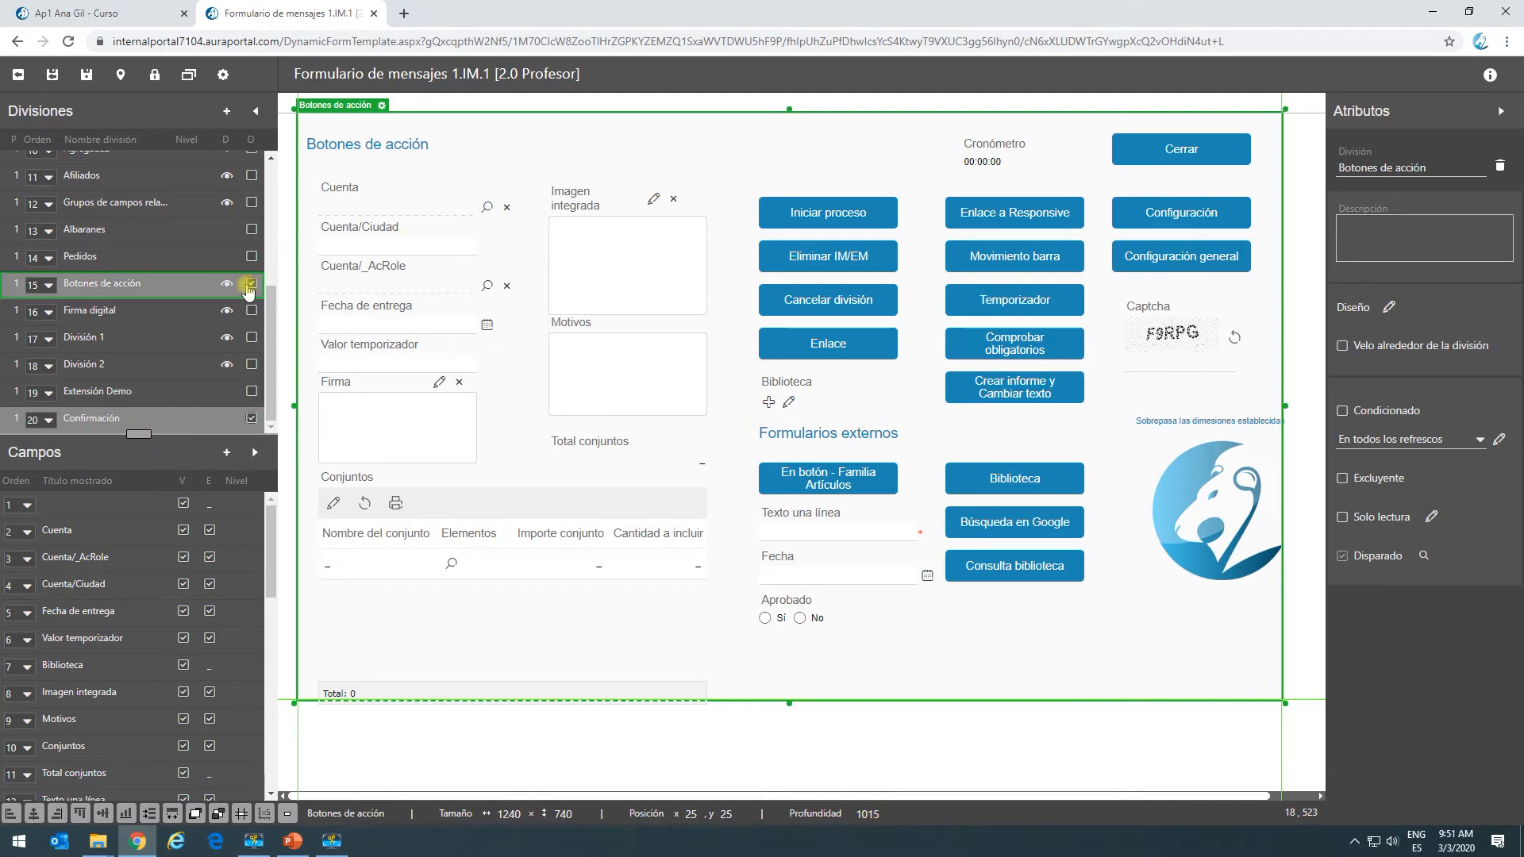
{"action": "left_click", "coordinate": [249, 286]}
{"action": "scroll", "coordinate": [248, 222], "scroll_direction": "up", "scroll_amount": 3}
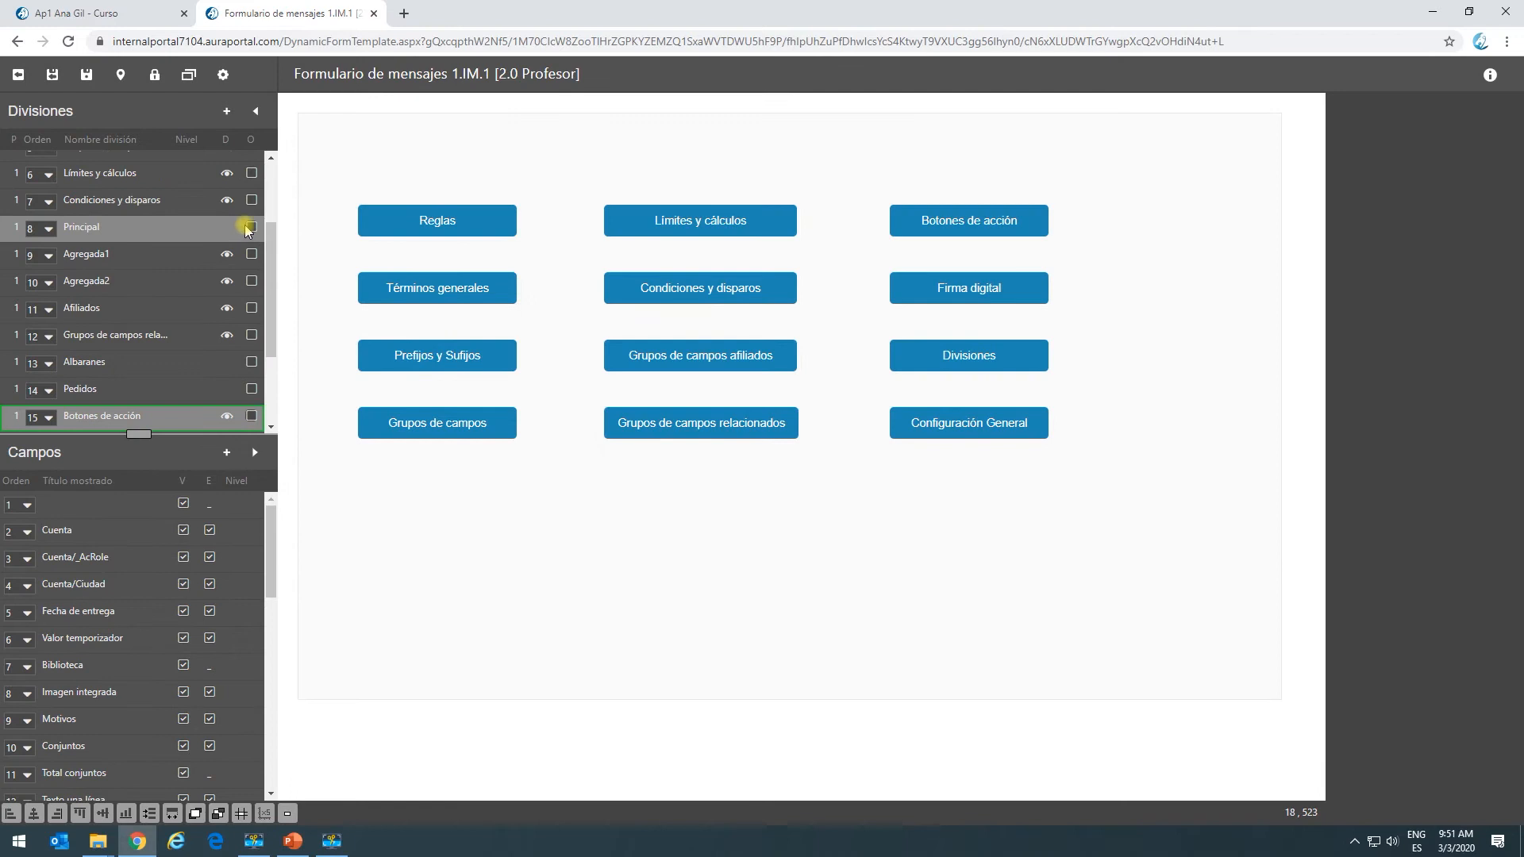
{"action": "left_click", "coordinate": [252, 163]}
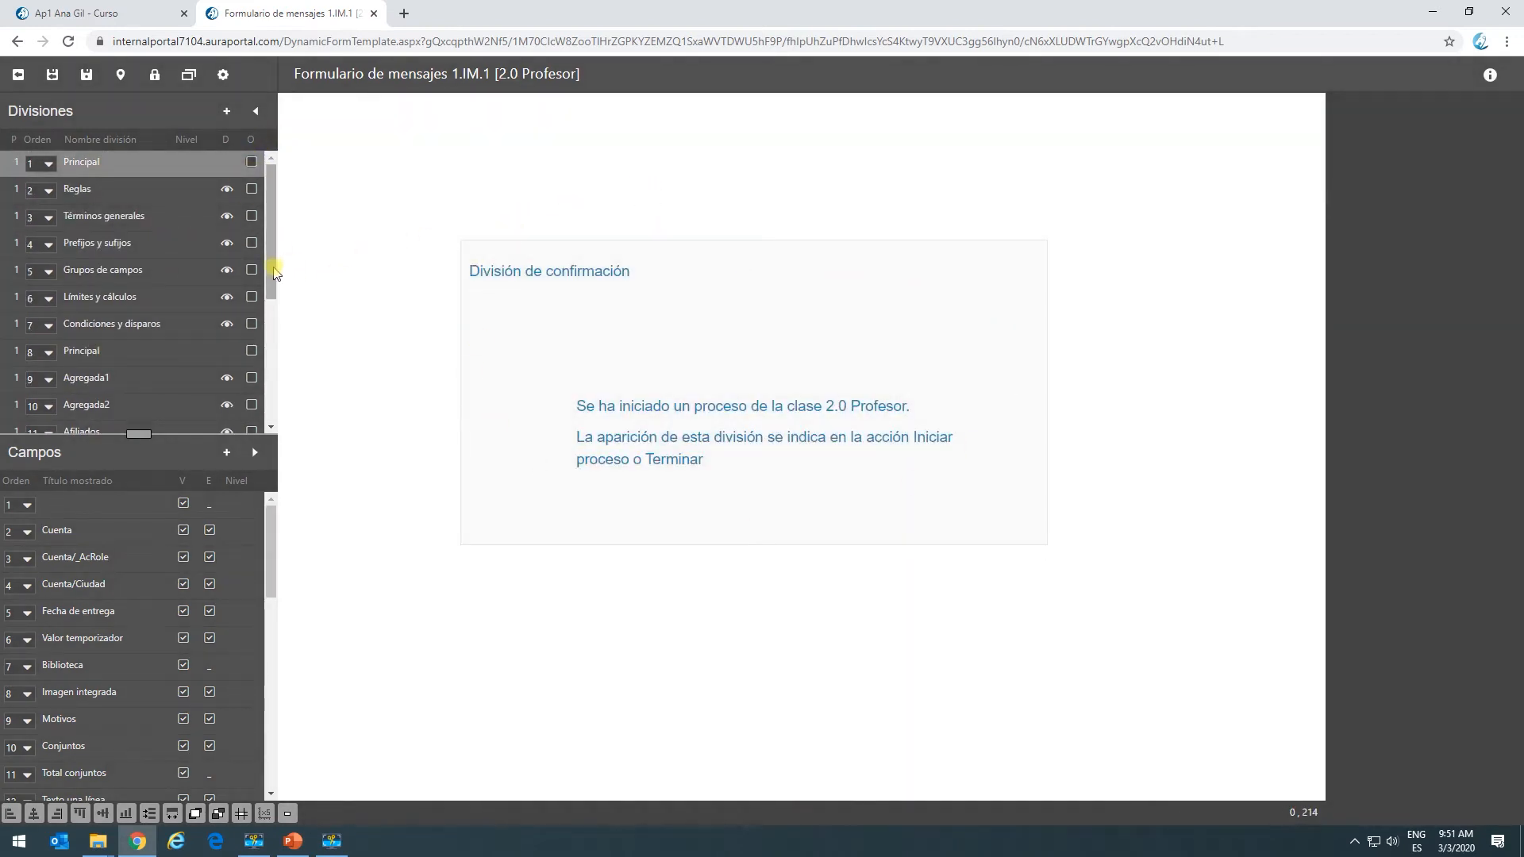
{"action": "left_click_drag", "start_coordinate": [272, 265], "coordinate": [285, 540]}
{"action": "left_click", "coordinate": [1022, 318]}
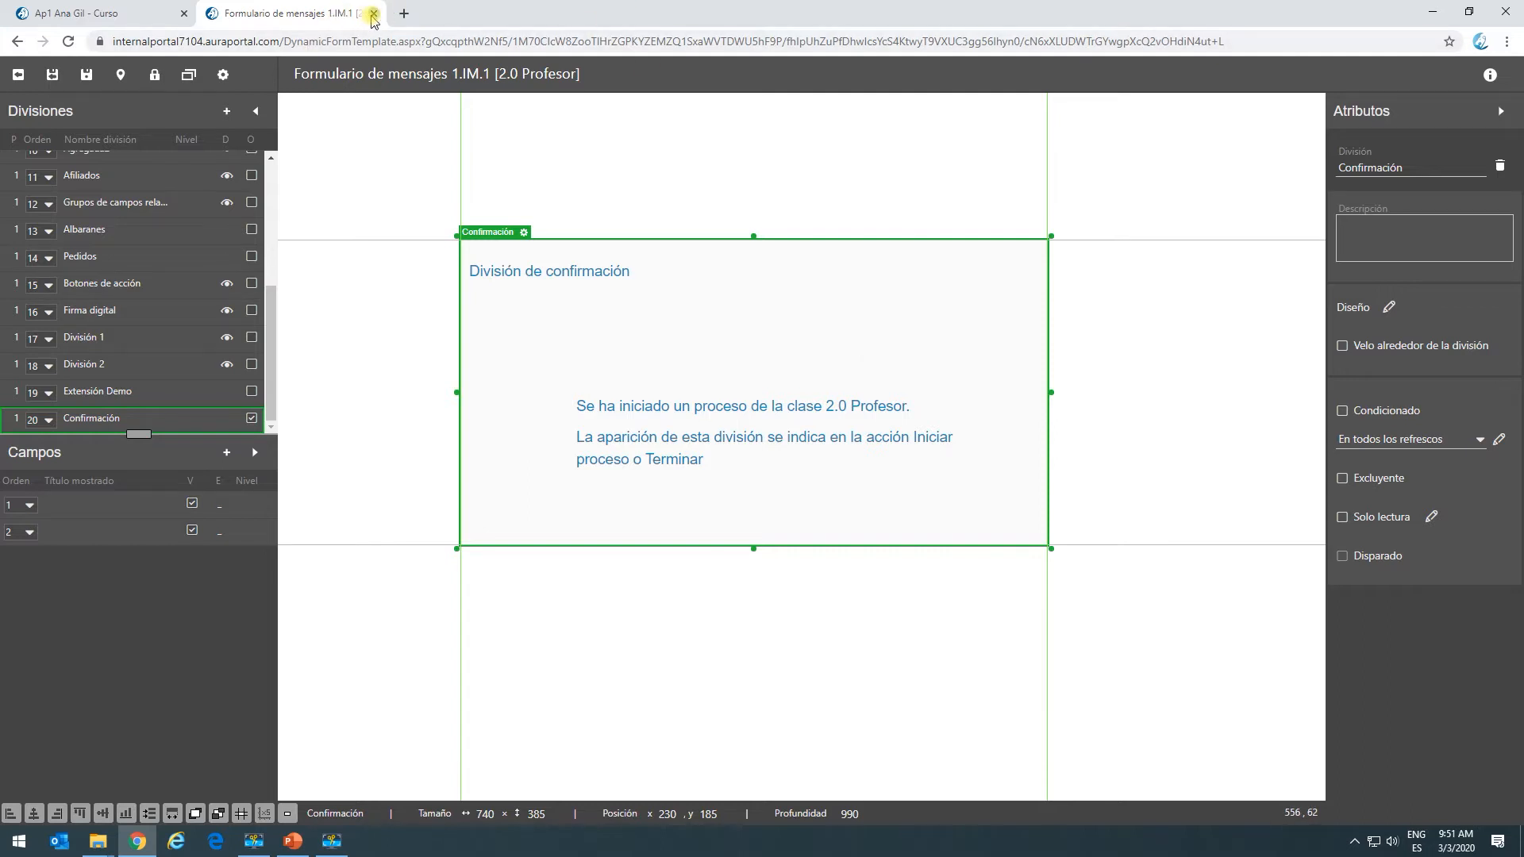
Step: Close the form designer and fill in Texto una línea with dgfsdgf and Fecha with 2020-03-02 in the open form
{"action": "left_click", "coordinate": [373, 14]}
{"action": "left_click", "coordinate": [839, 618]}
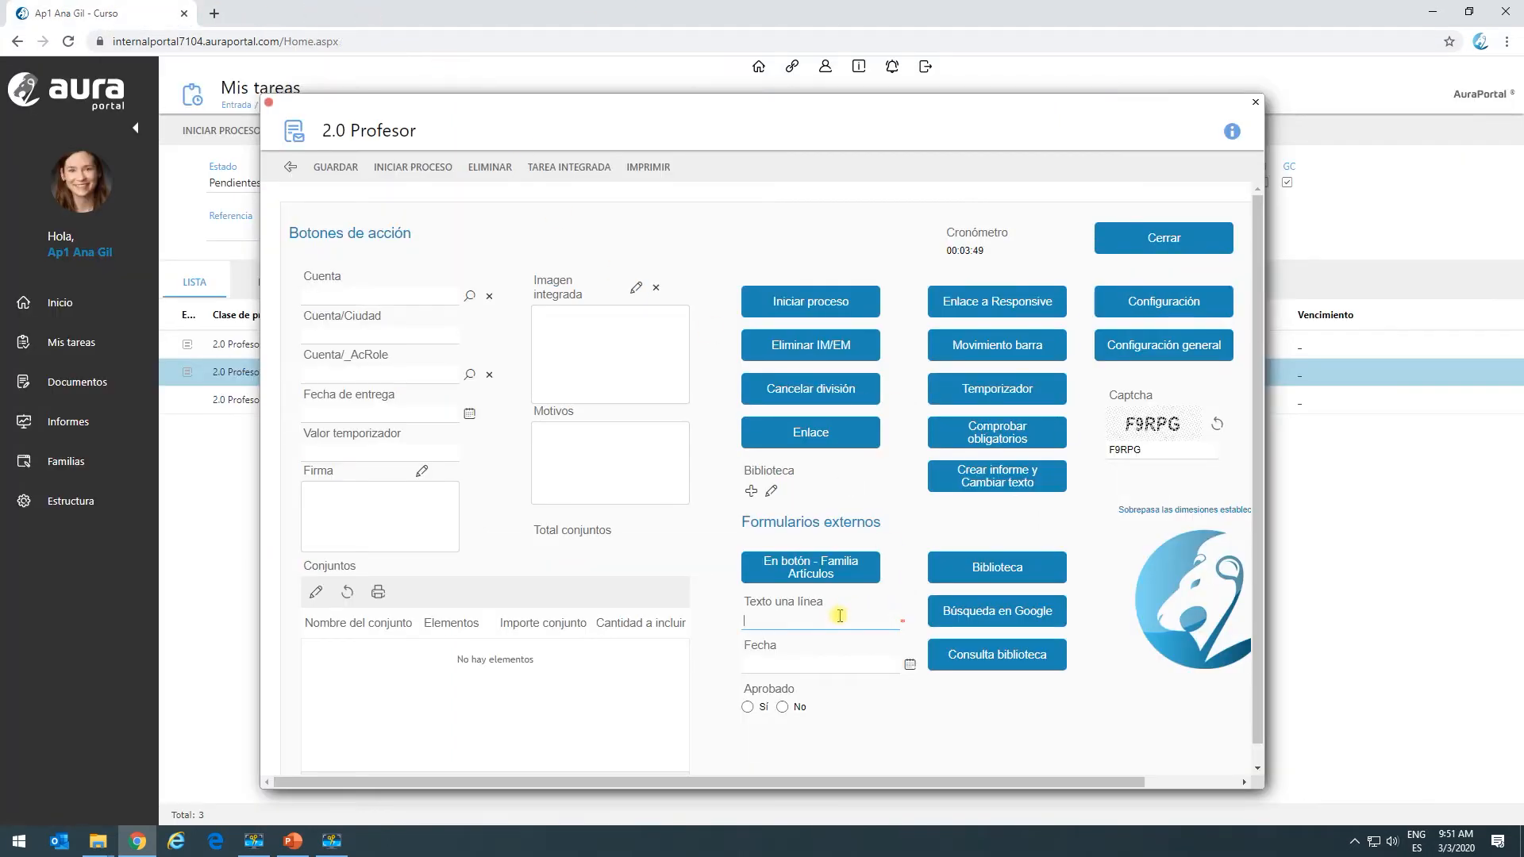
{"action": "type", "text": "dgfsdgf"}
{"action": "left_click", "coordinate": [910, 664]}
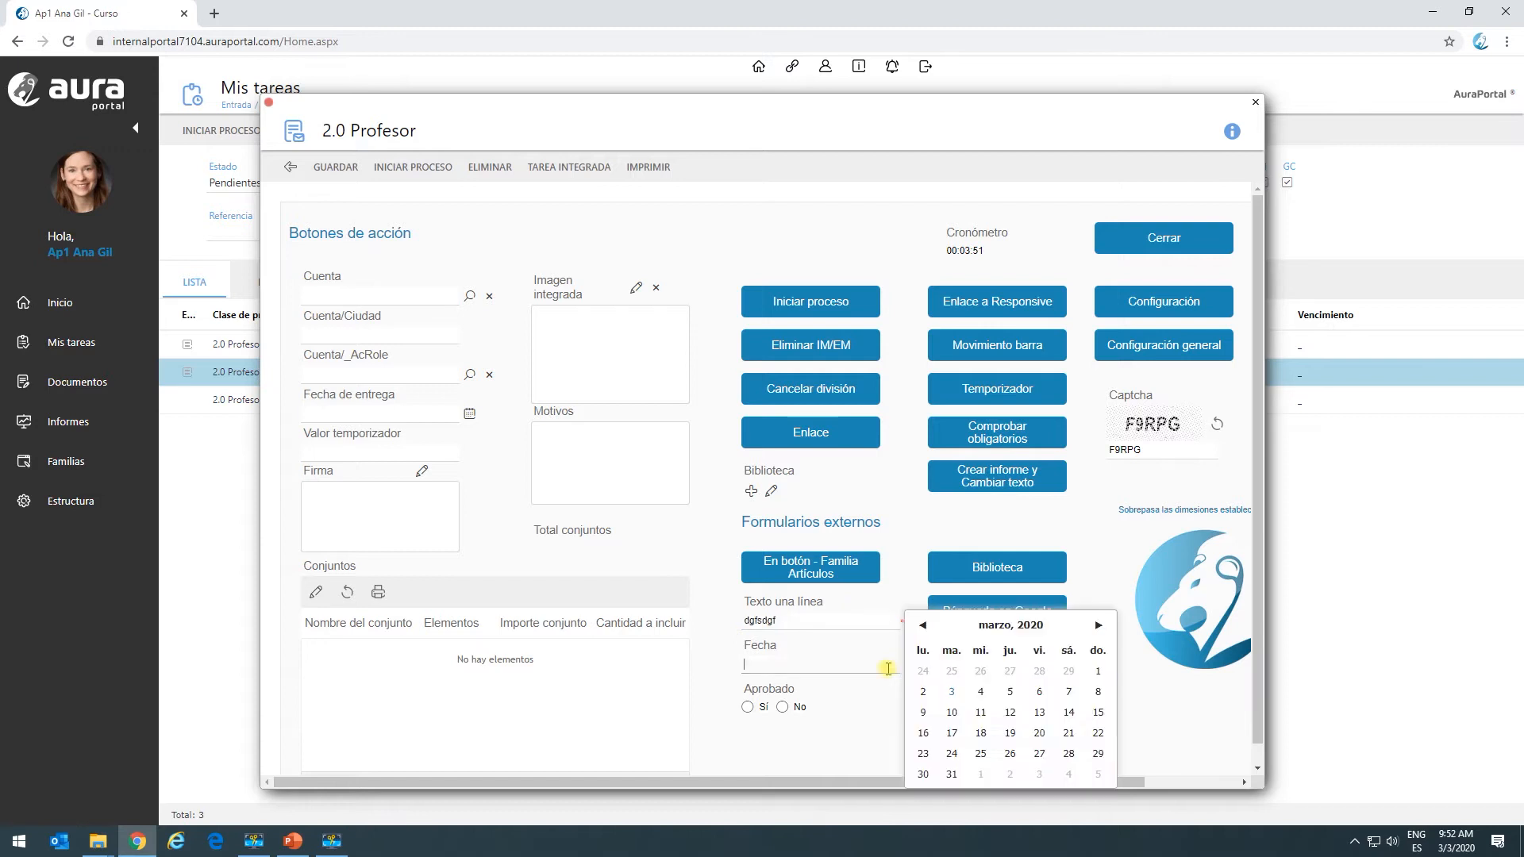
{"action": "left_click", "coordinate": [922, 692]}
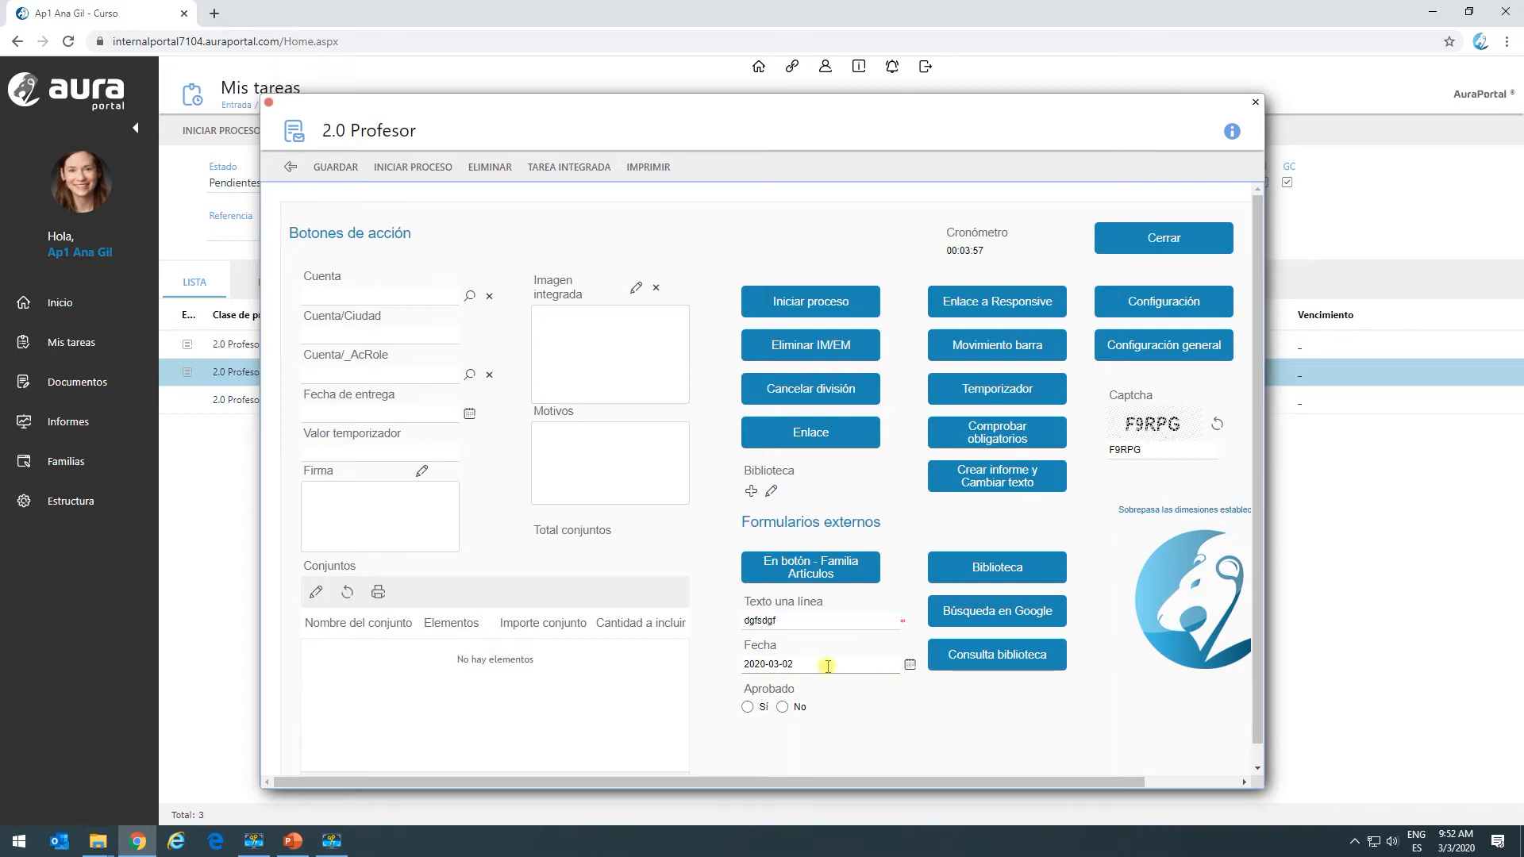
Step: Start the process from the form's Iniciar proceso action, close the confirmation division and refresh the task list
{"action": "left_click", "coordinate": [805, 306]}
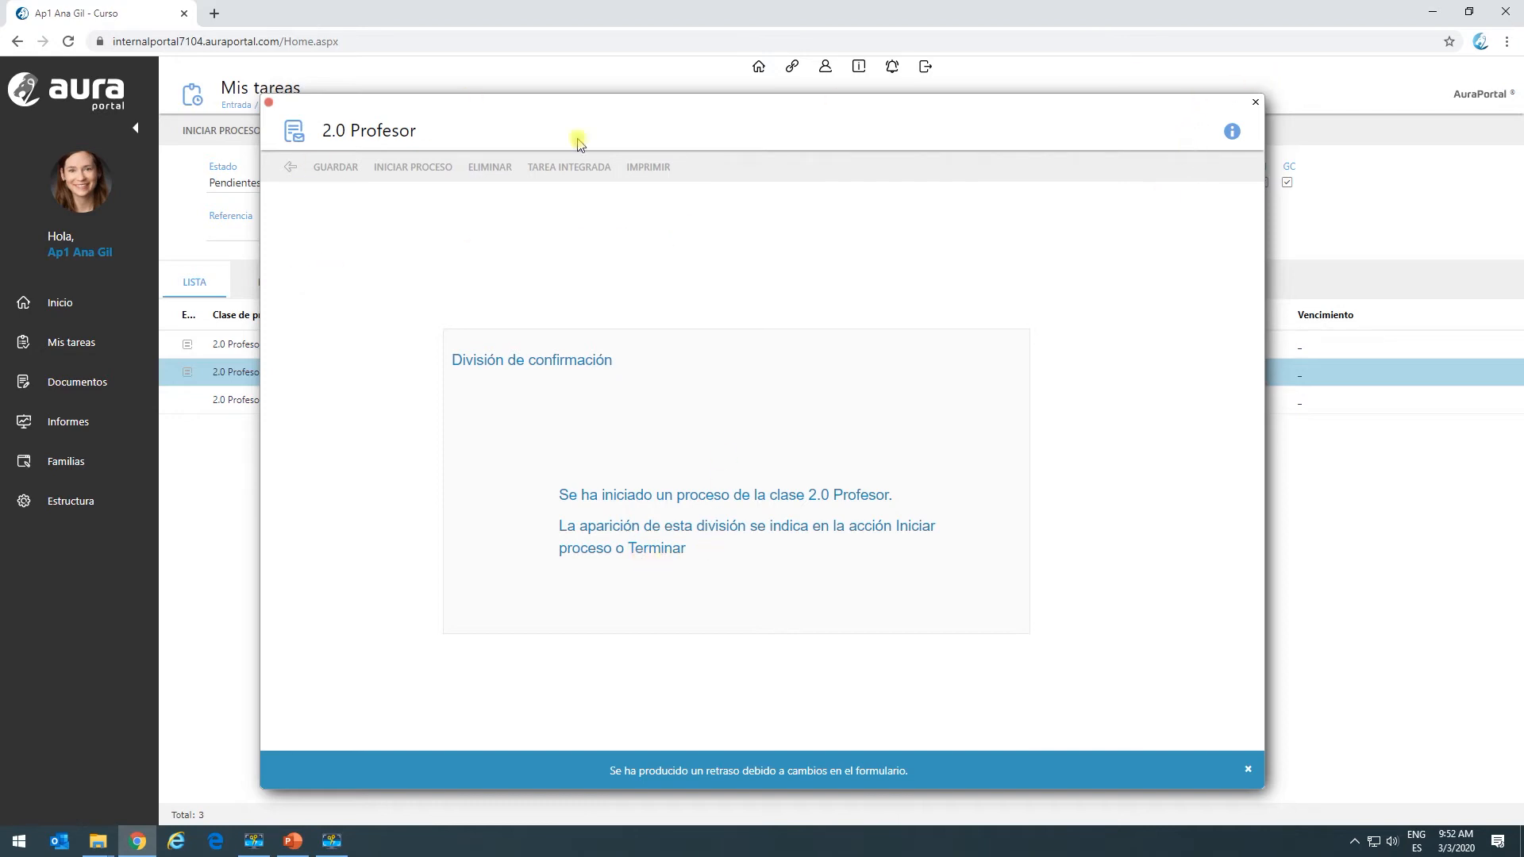
{"action": "left_click", "coordinate": [1259, 106]}
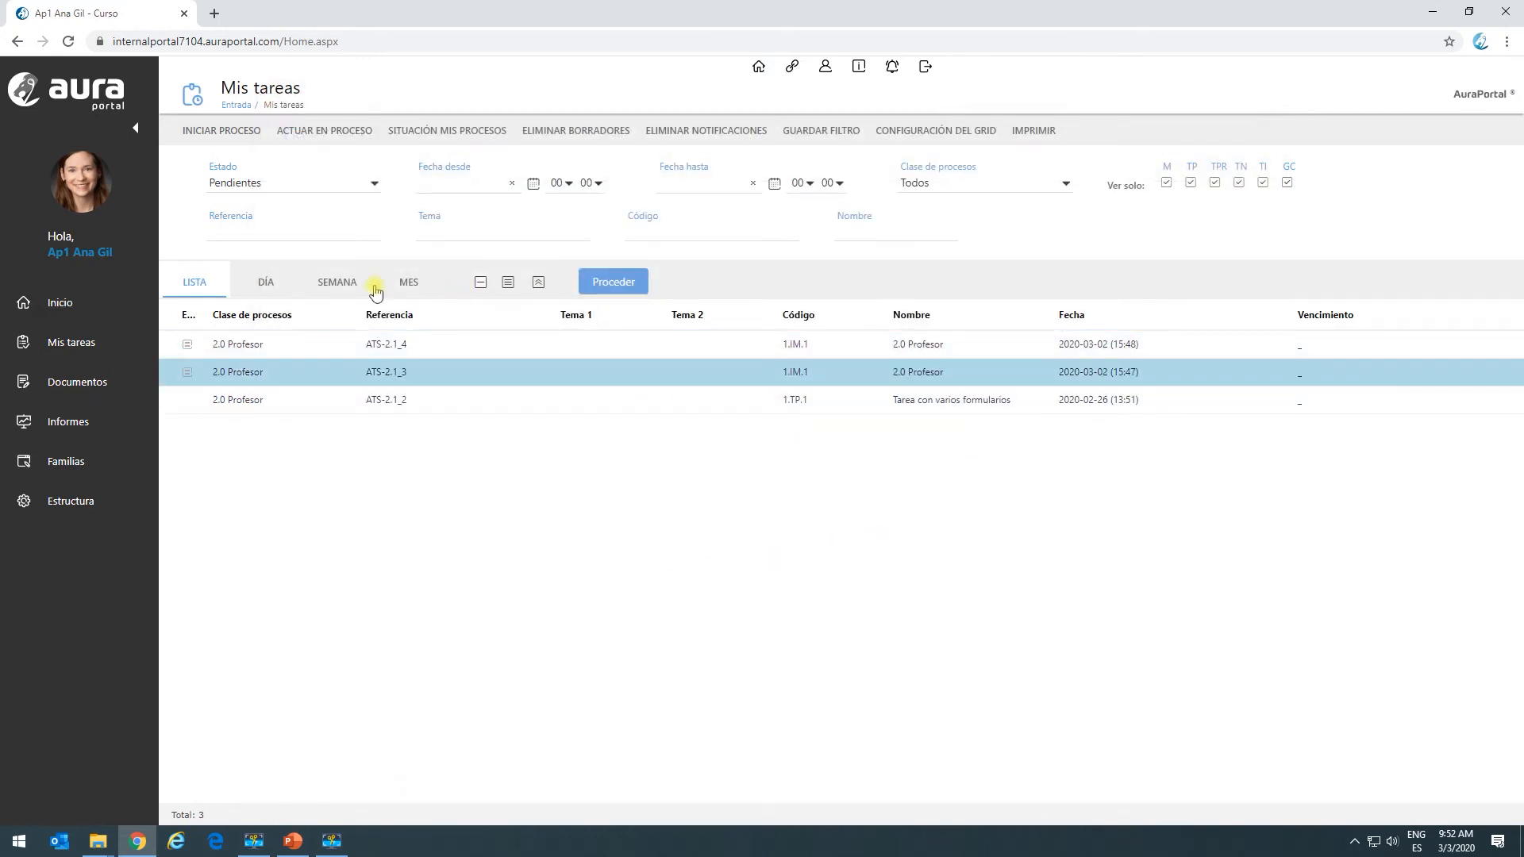
{"action": "left_click", "coordinate": [613, 285]}
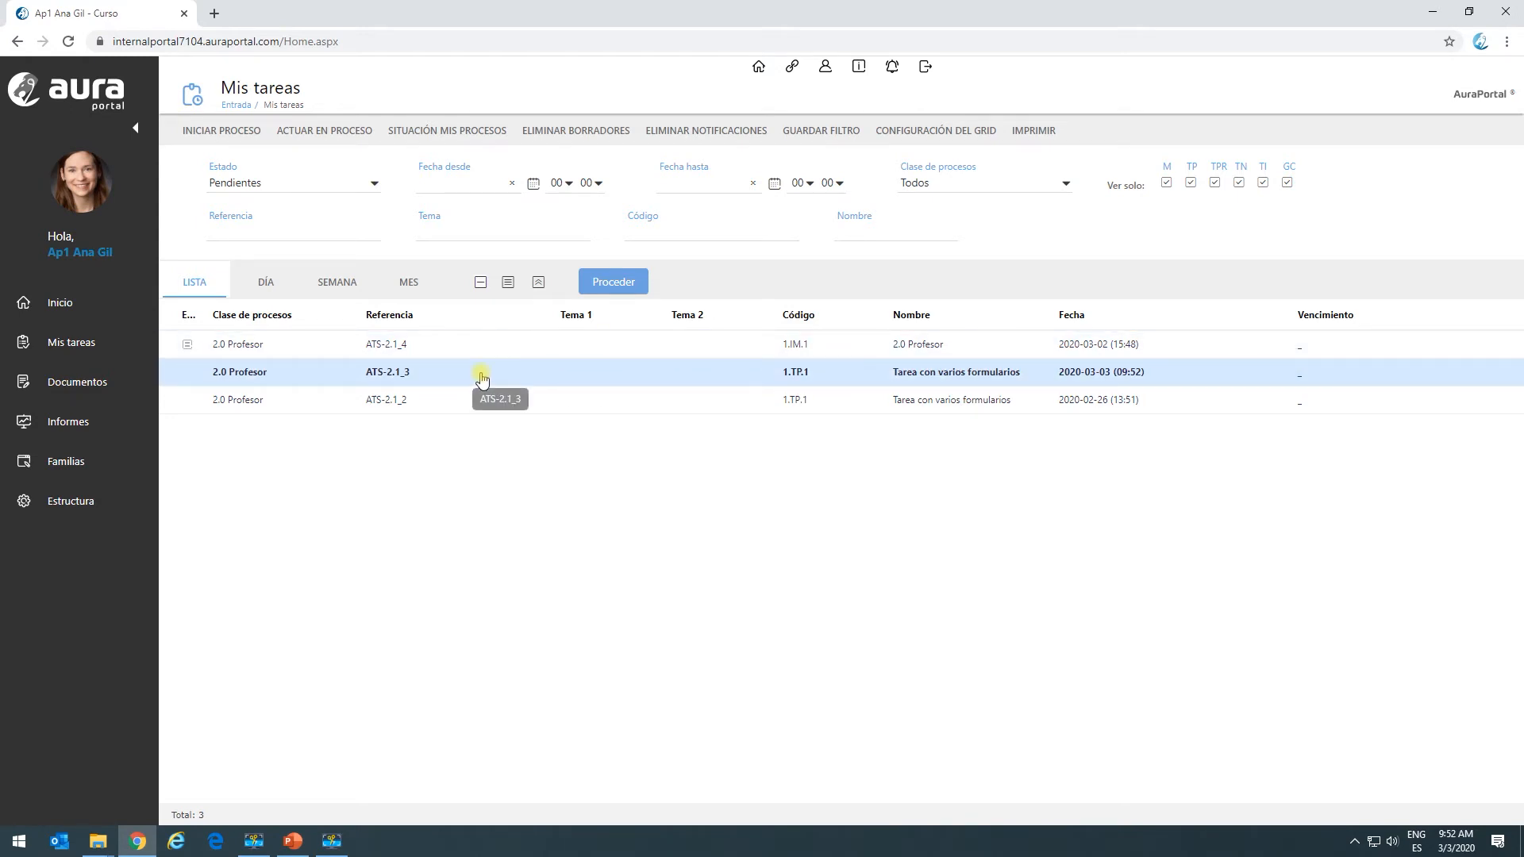
Step: Open the Botones de acción division of draft ATS-2.1_4 and set Cuenta to Supermarket, searching accounts for "sup"
{"action": "left_click", "coordinate": [292, 349]}
{"action": "left_click", "coordinate": [951, 329]}
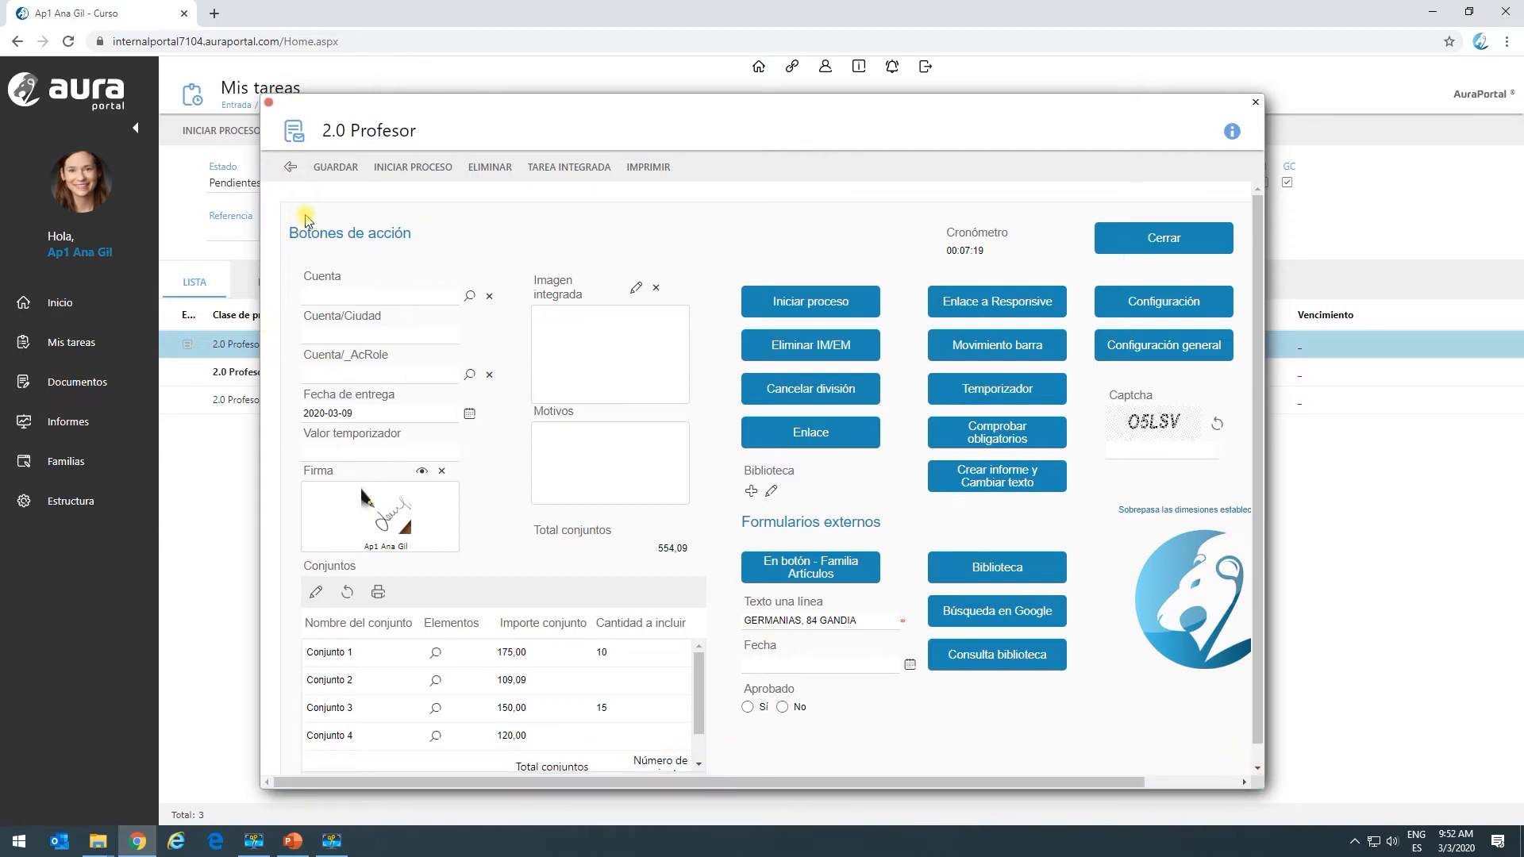
{"action": "left_click", "coordinate": [371, 341]}
{"action": "left_click", "coordinate": [413, 295]}
{"action": "type", "text": "sup"}
{"action": "key", "text": "Return"}
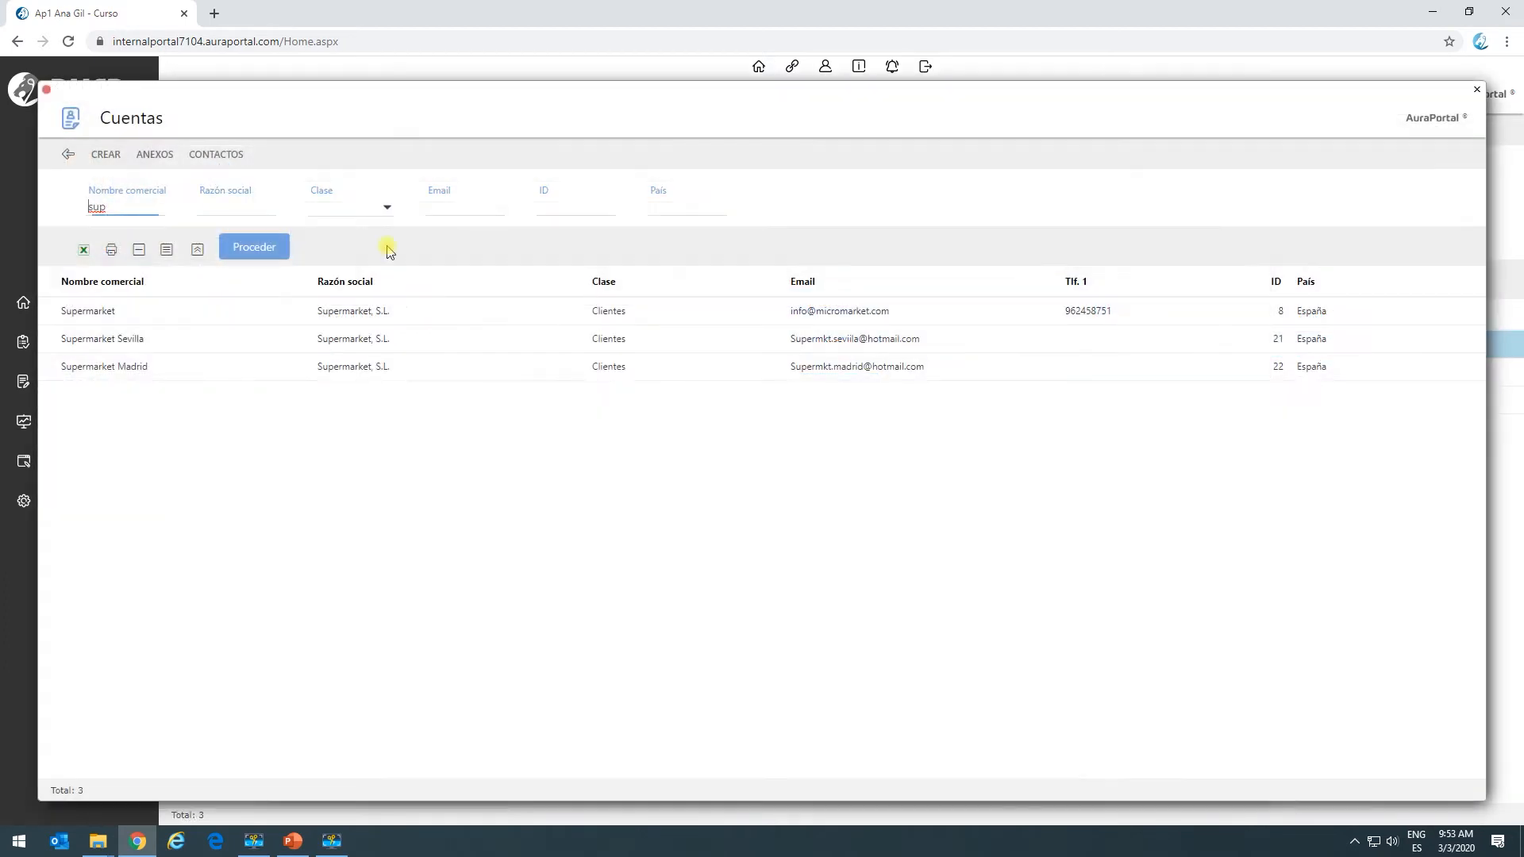
{"action": "left_click", "coordinate": [136, 312]}
Step: Choose the second-to-last listed contact for Cuenta/_AcRole, then save the form and close it
{"action": "left_click", "coordinate": [470, 374]}
{"action": "left_click", "coordinate": [928, 331]}
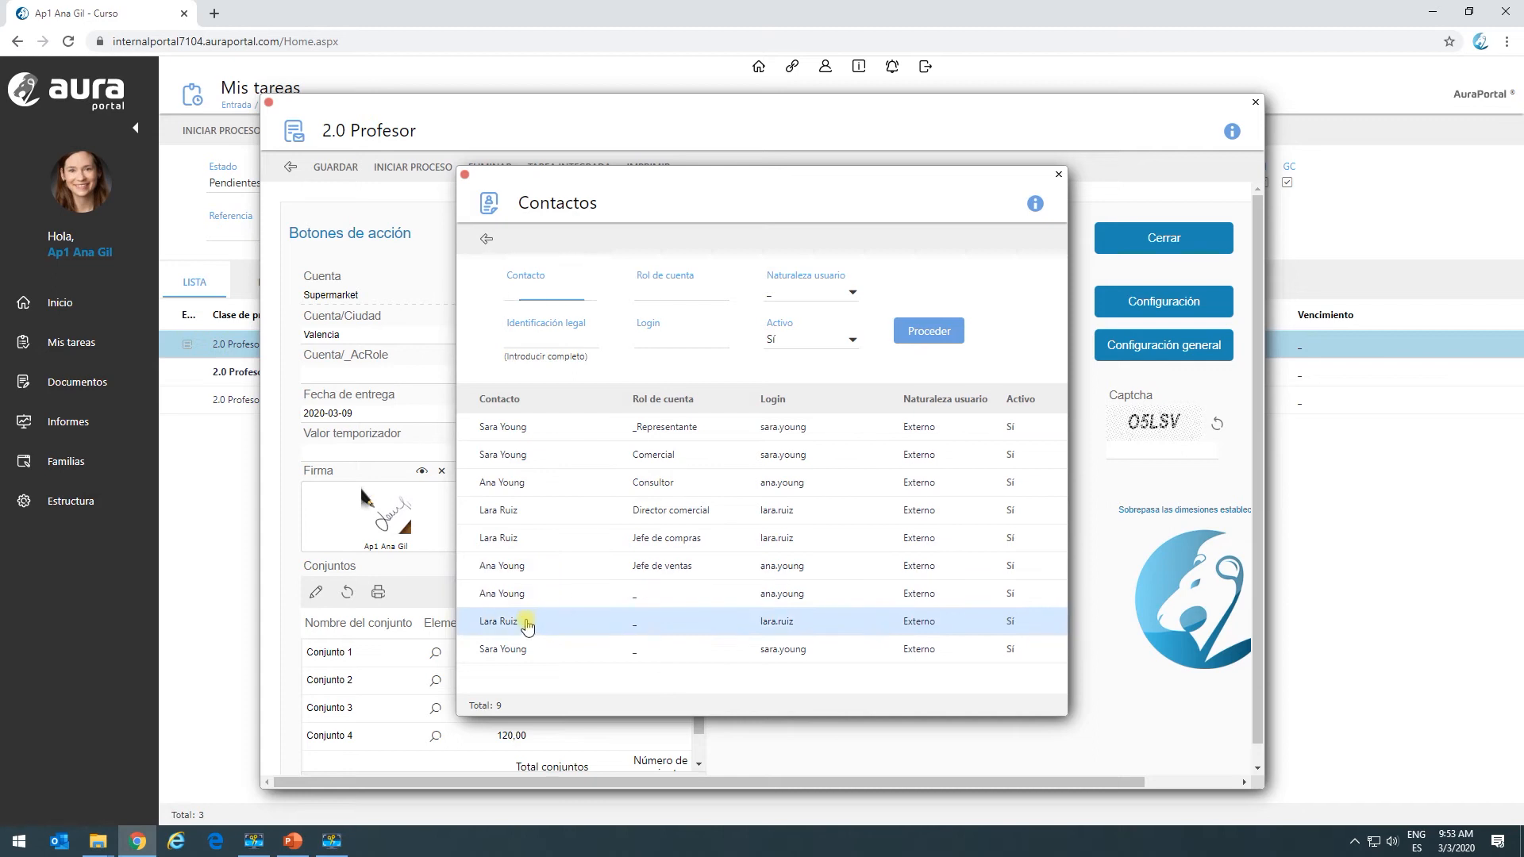
{"action": "left_click", "coordinate": [527, 624]}
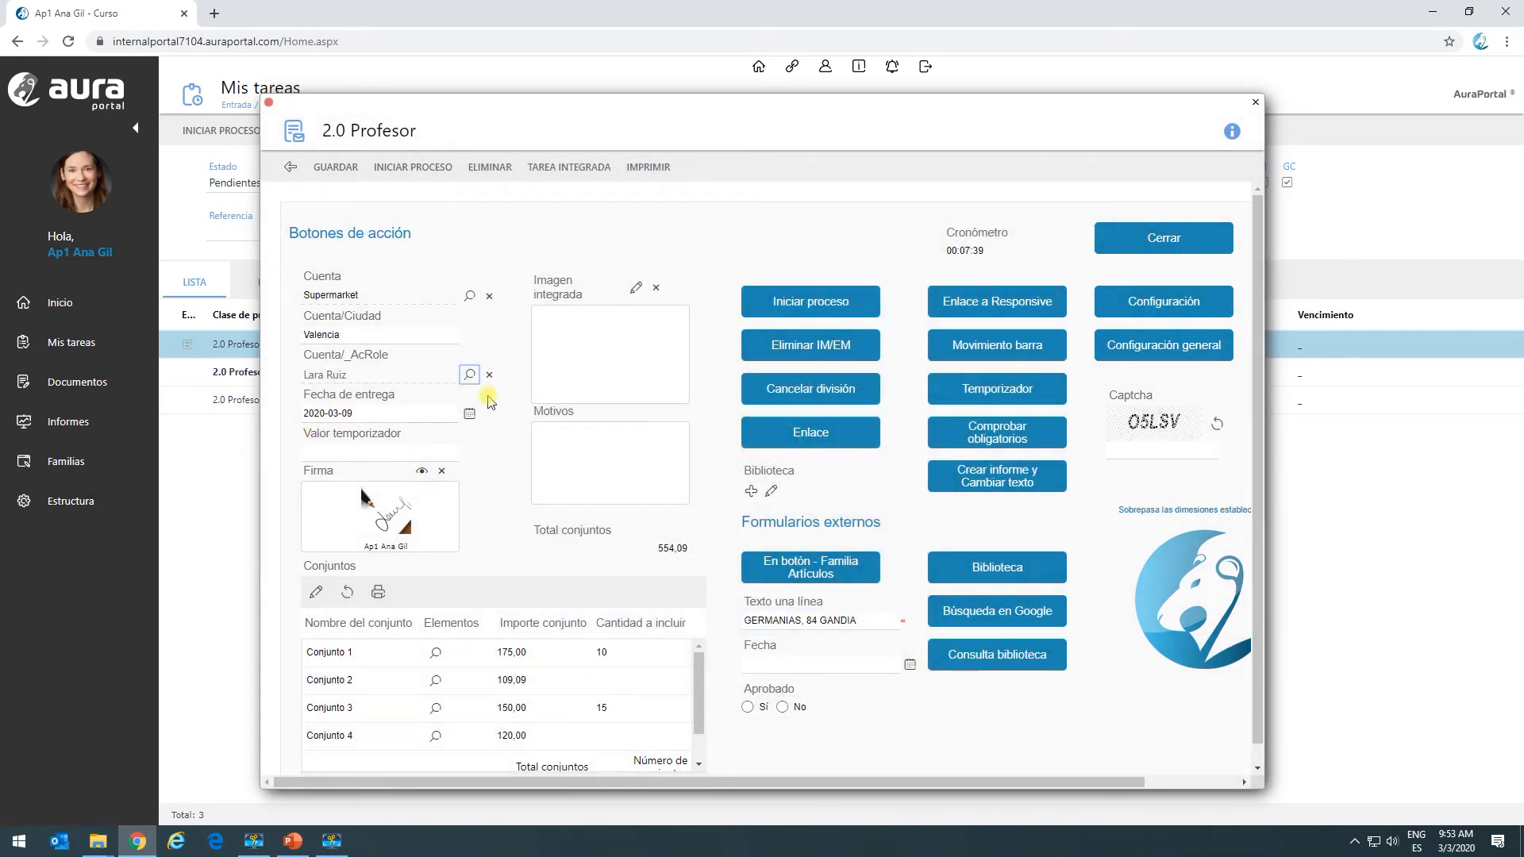
{"action": "left_click", "coordinate": [335, 167]}
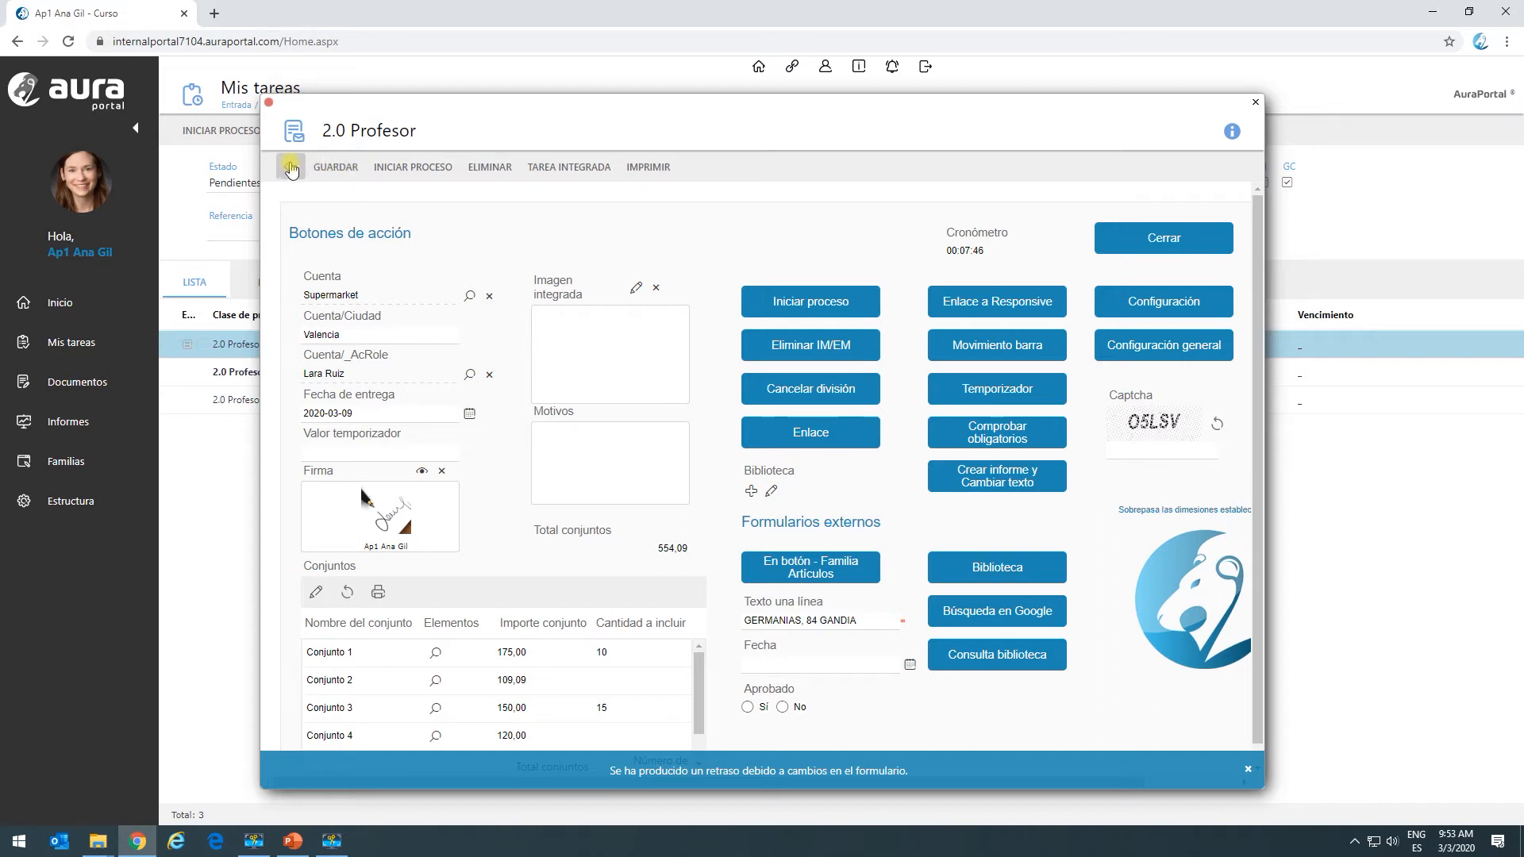
{"action": "left_click", "coordinate": [321, 171]}
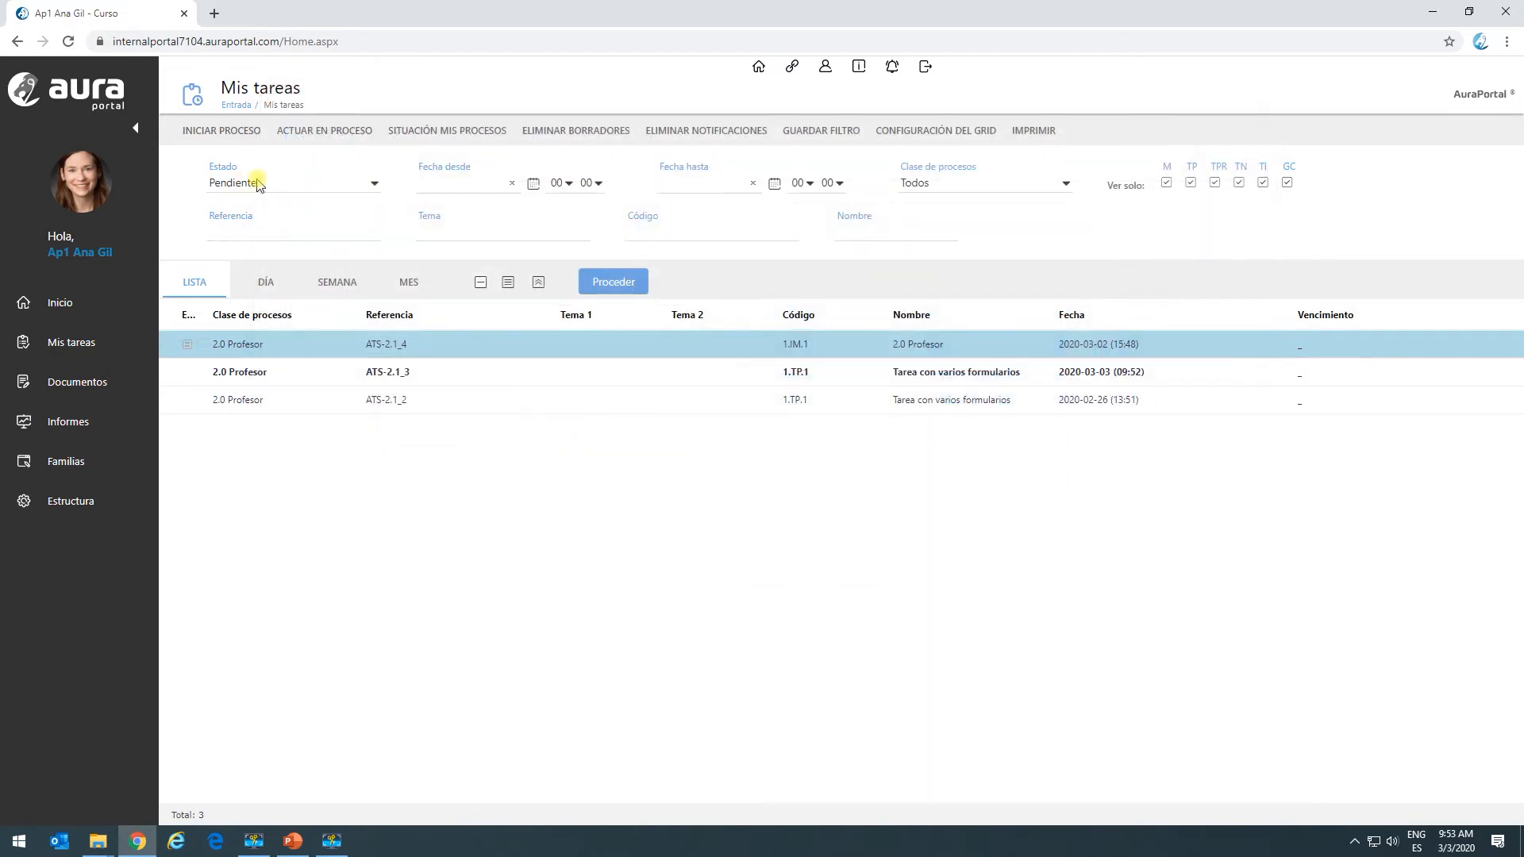
Step: Start a new 2.0 Profesor process form and open its Botones de acción division
{"action": "left_click", "coordinate": [220, 131]}
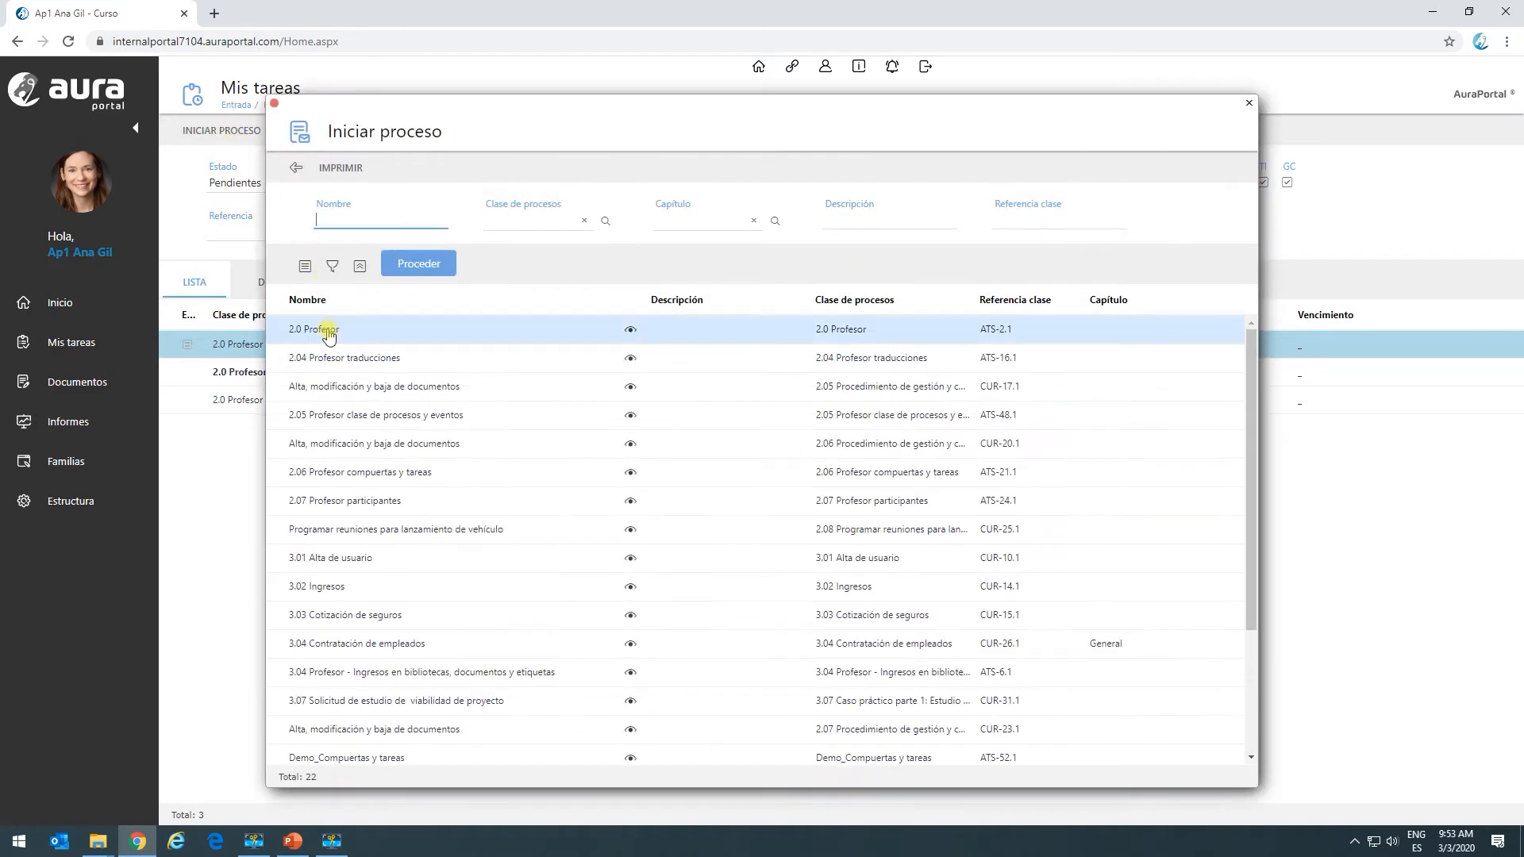
{"action": "double_click", "coordinate": [330, 334]}
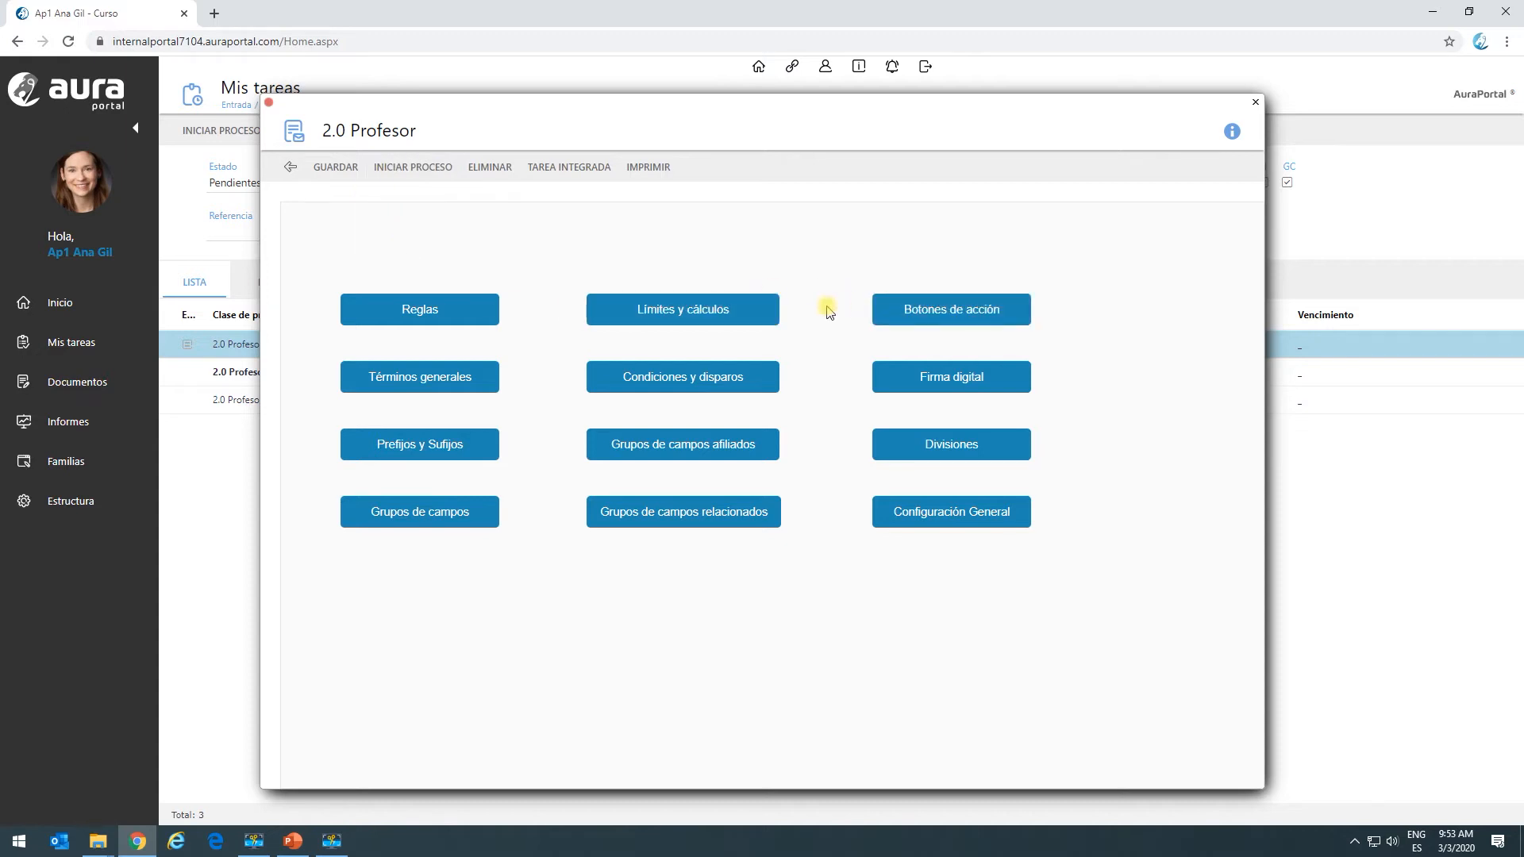
{"action": "left_click", "coordinate": [906, 309]}
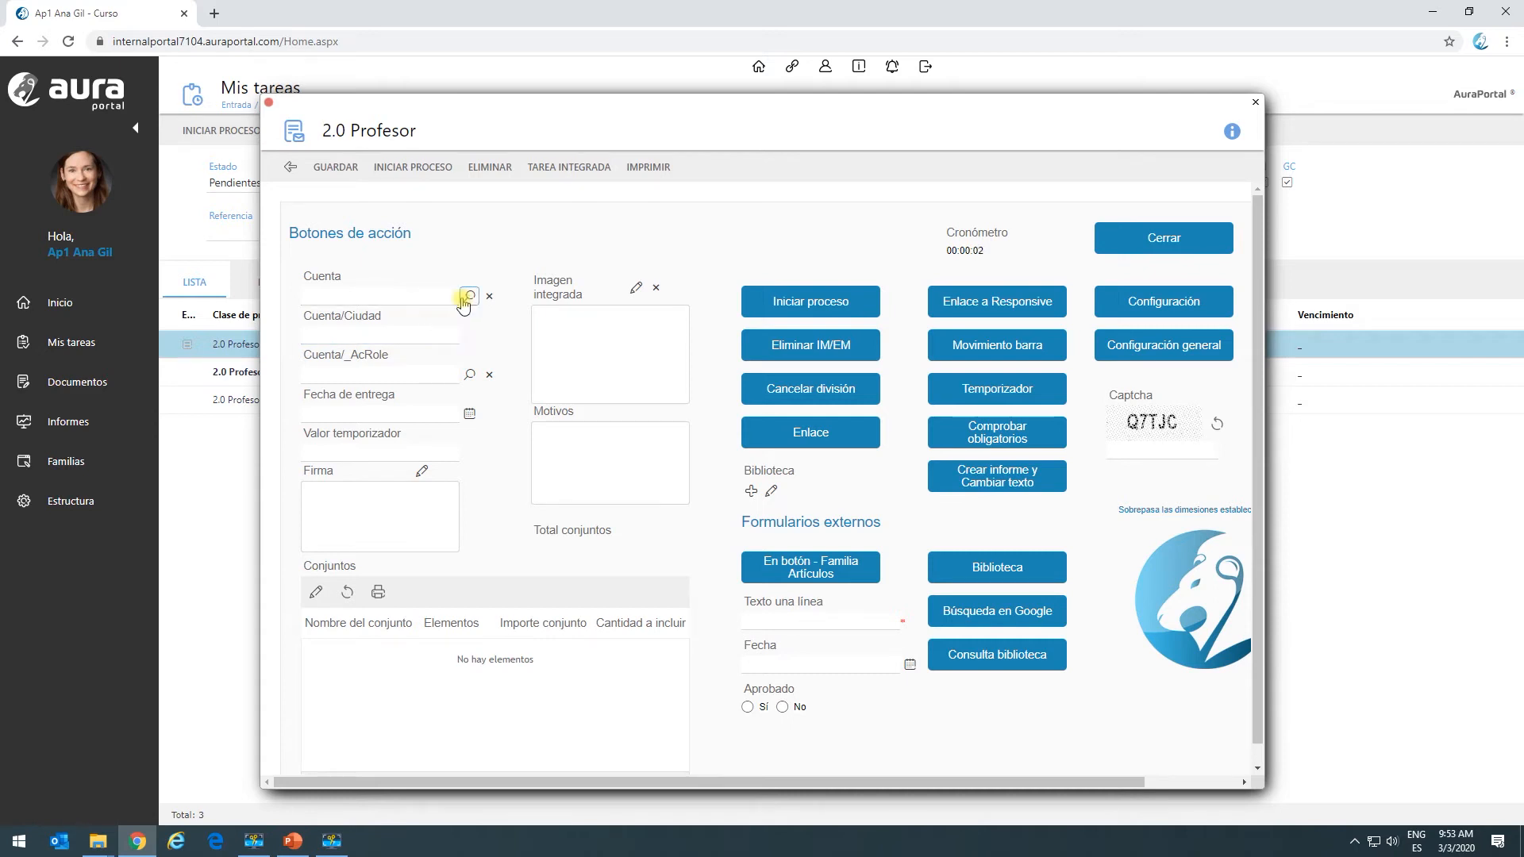
Step: Fill in Texto una línea with asdfsdfa and Fecha with 2020-03-02, and set Aprobado to Sí
{"action": "left_click", "coordinate": [826, 614]}
{"action": "type", "text": "asdfsdfa"}
{"action": "left_click", "coordinate": [912, 665]}
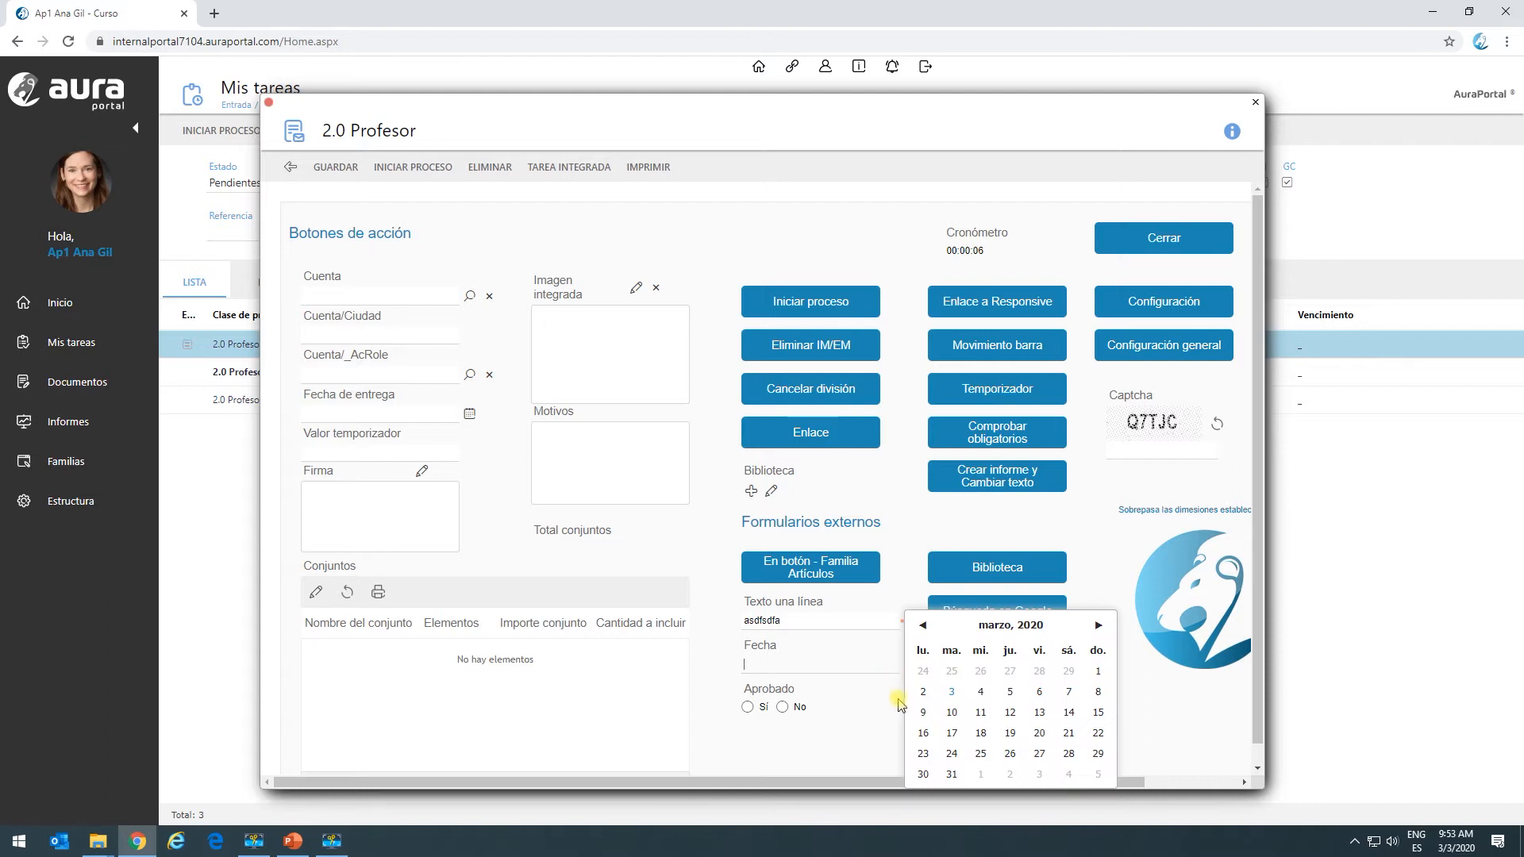
{"action": "left_click", "coordinate": [918, 691]}
{"action": "left_click", "coordinate": [747, 708]}
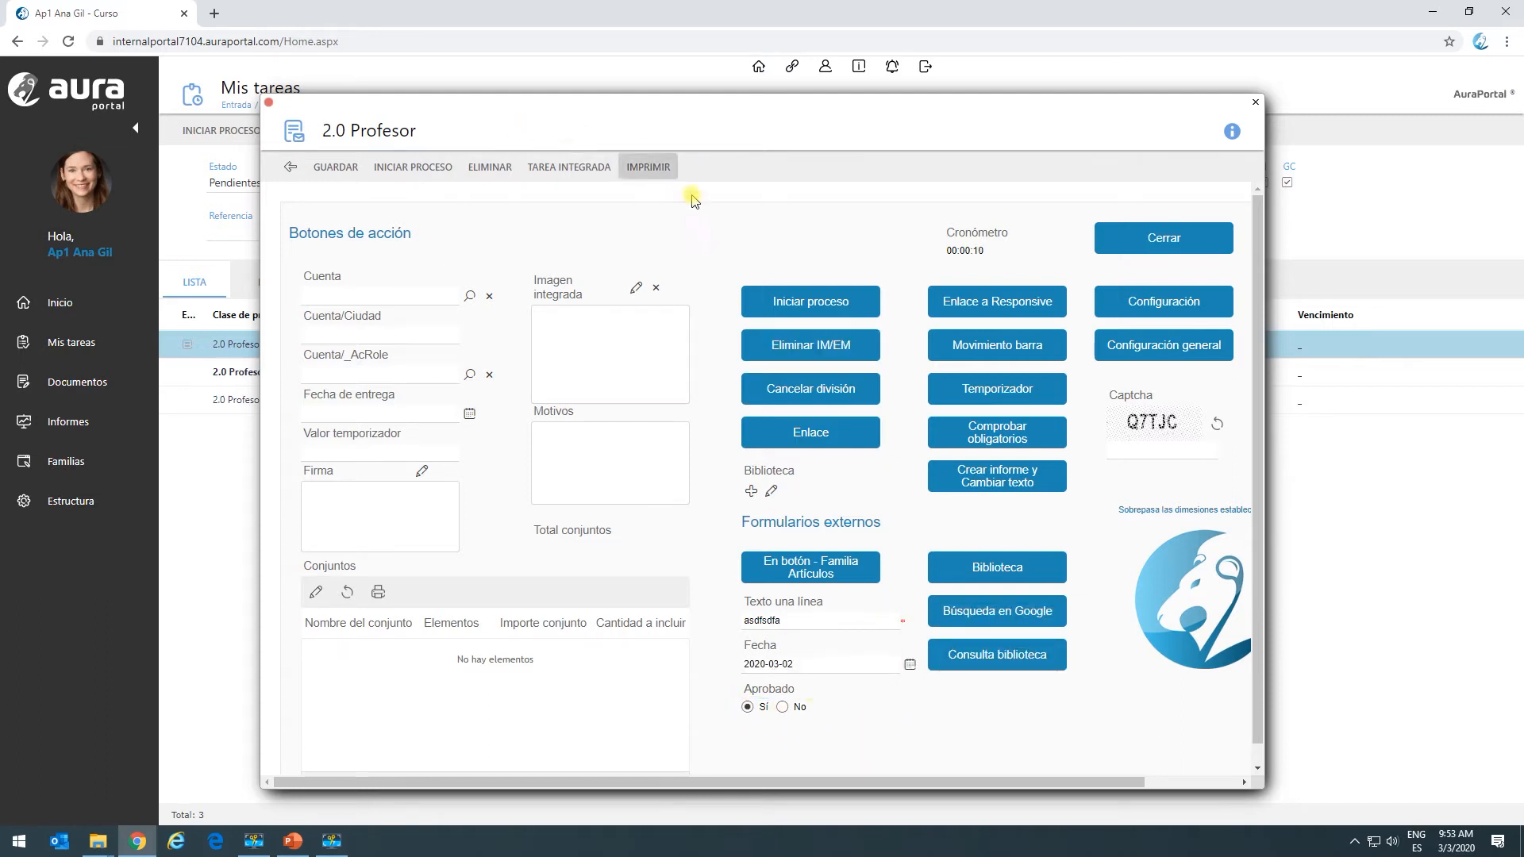
Step: Delete the open start message with the form's Eliminar IM/EM action and refresh the task list
{"action": "left_click", "coordinate": [789, 349]}
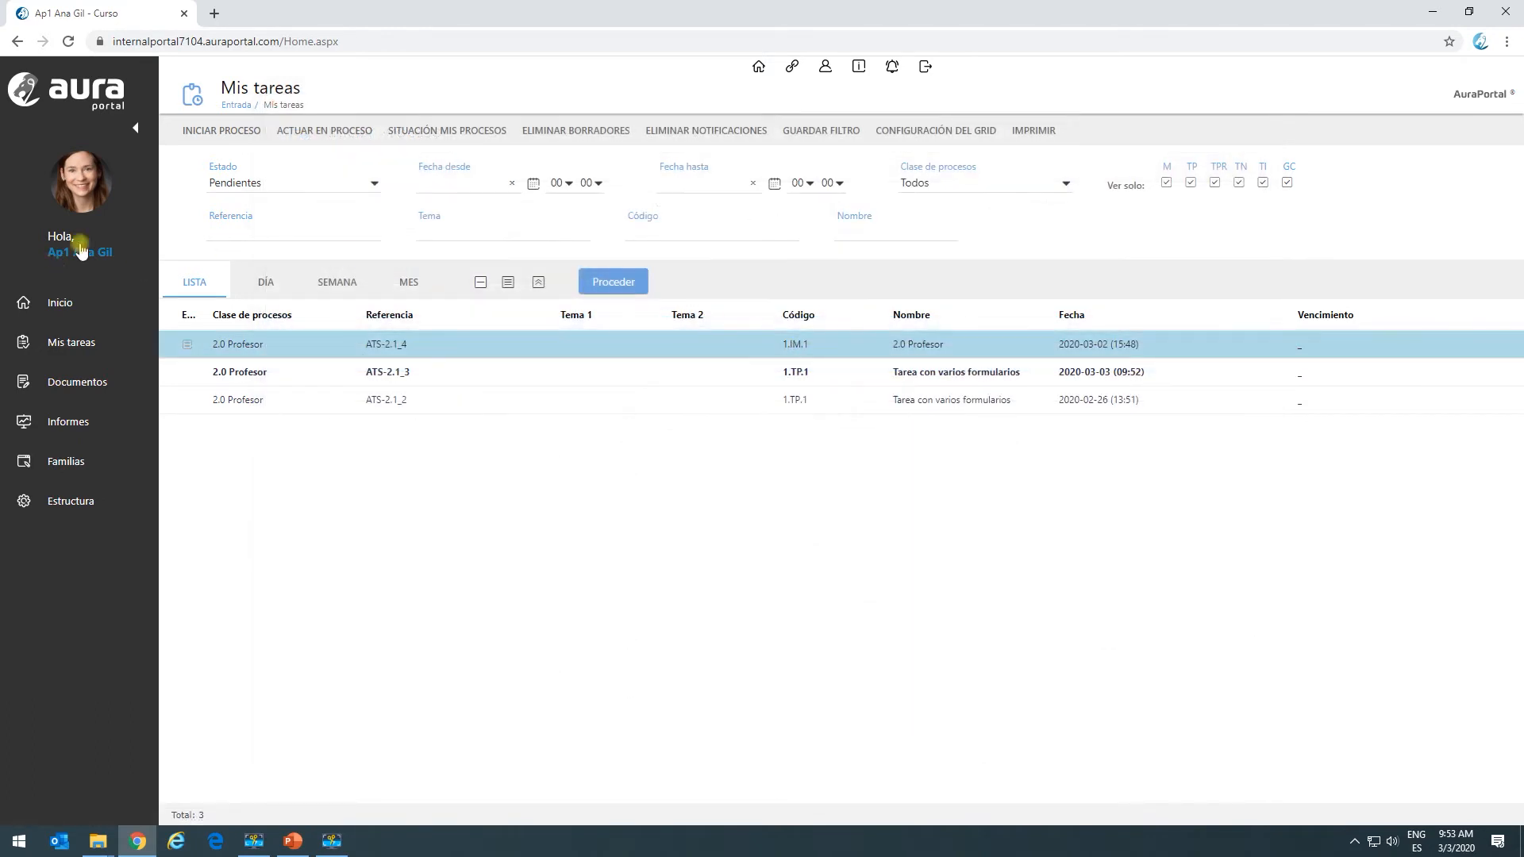
{"action": "left_click", "coordinate": [613, 283]}
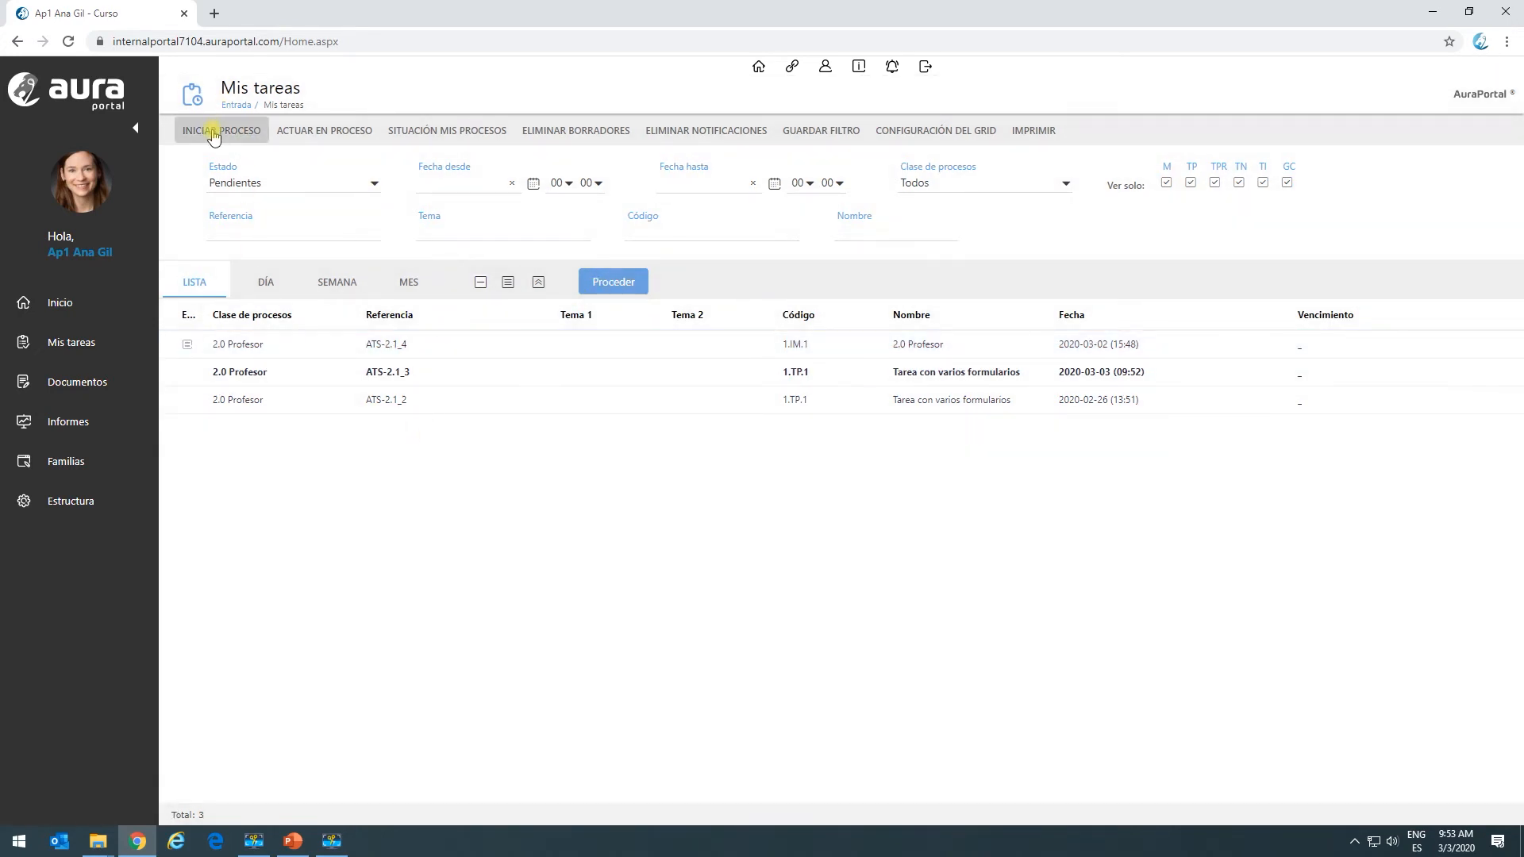
Step: Start another 2.0 Profesor process form and go to its Botones de acción division
{"action": "left_click", "coordinate": [213, 133]}
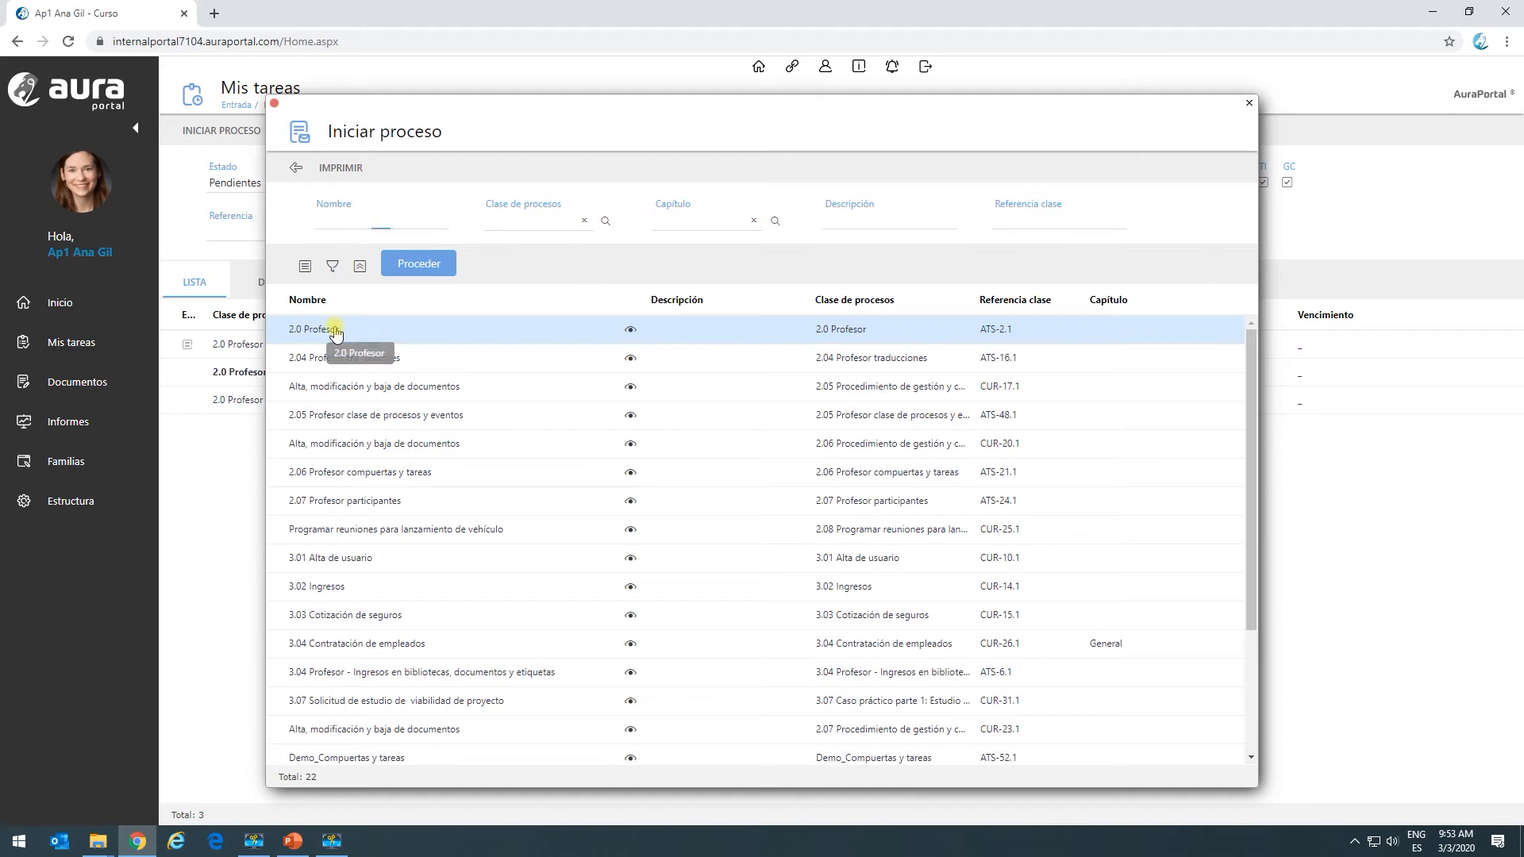
{"action": "left_click", "coordinate": [335, 330]}
{"action": "left_click", "coordinate": [935, 309]}
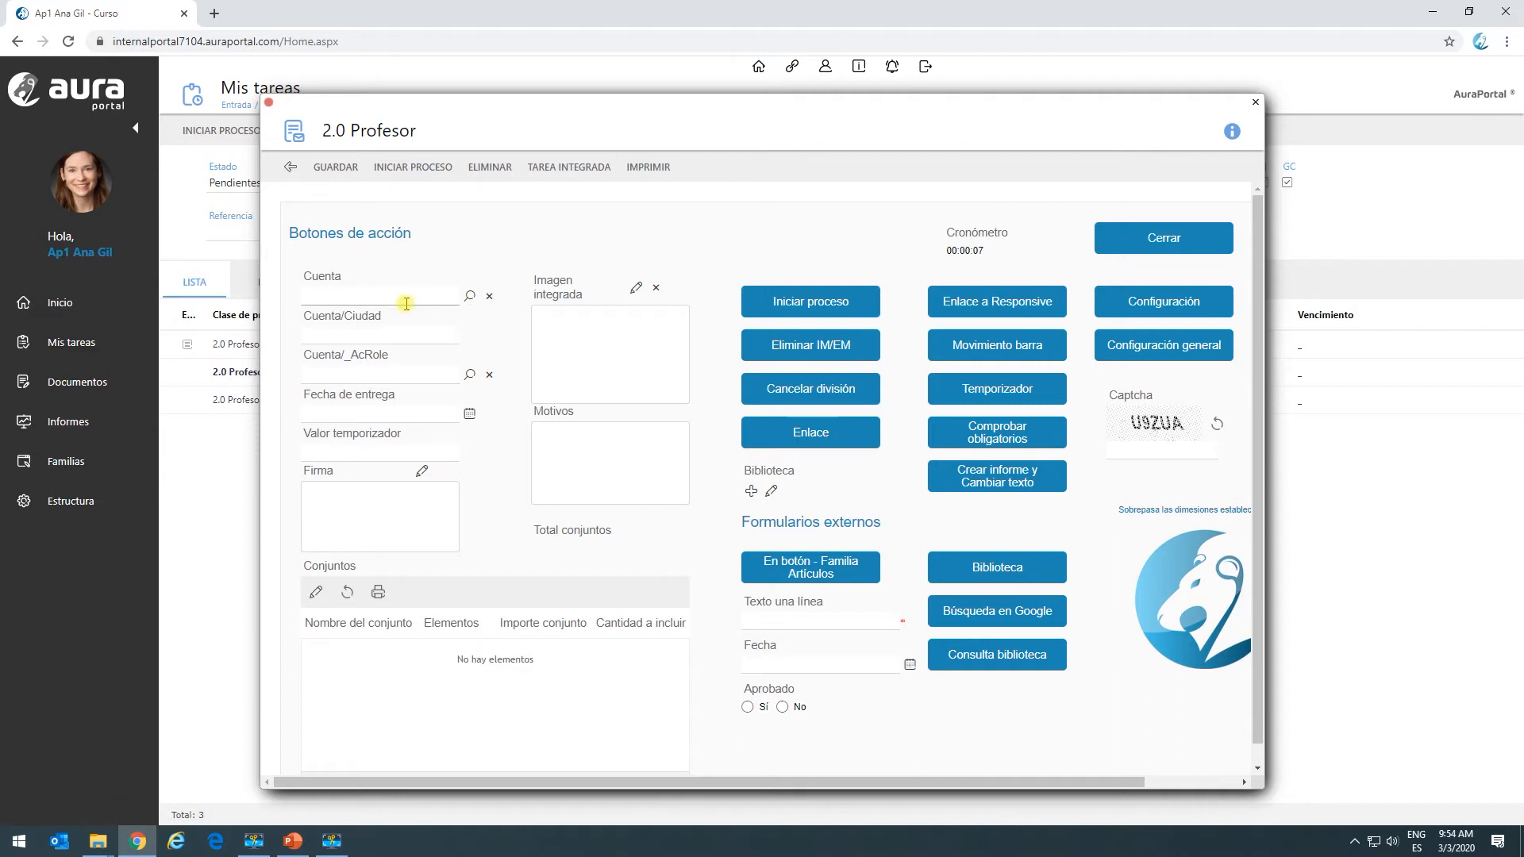
Step: Set Cuenta to ACS and pick that account's listed contact for Cuenta/_AcRole
{"action": "left_click", "coordinate": [470, 295]}
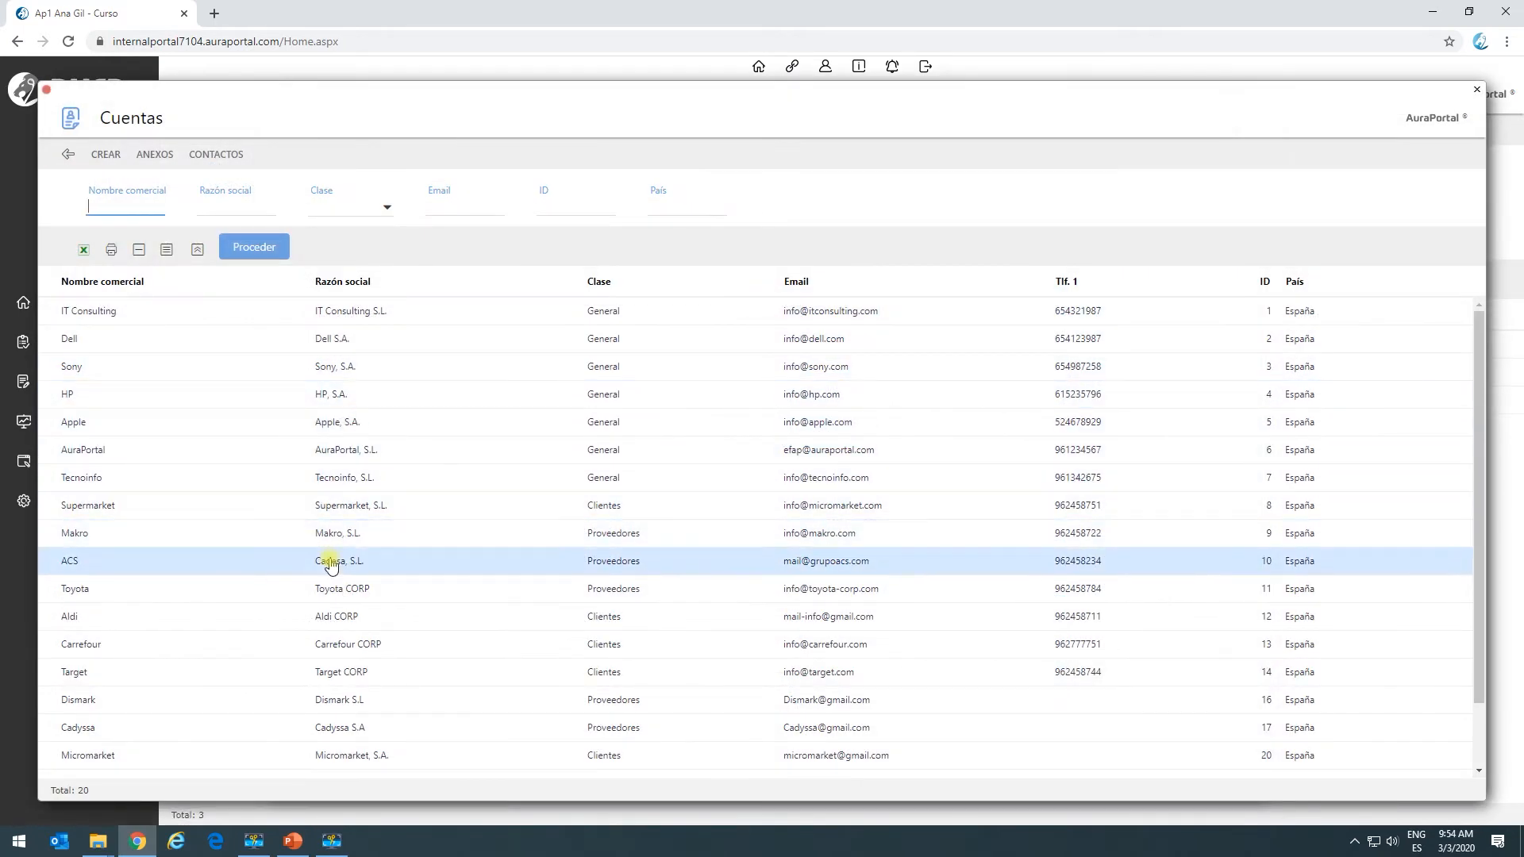
{"action": "left_click", "coordinate": [346, 566]}
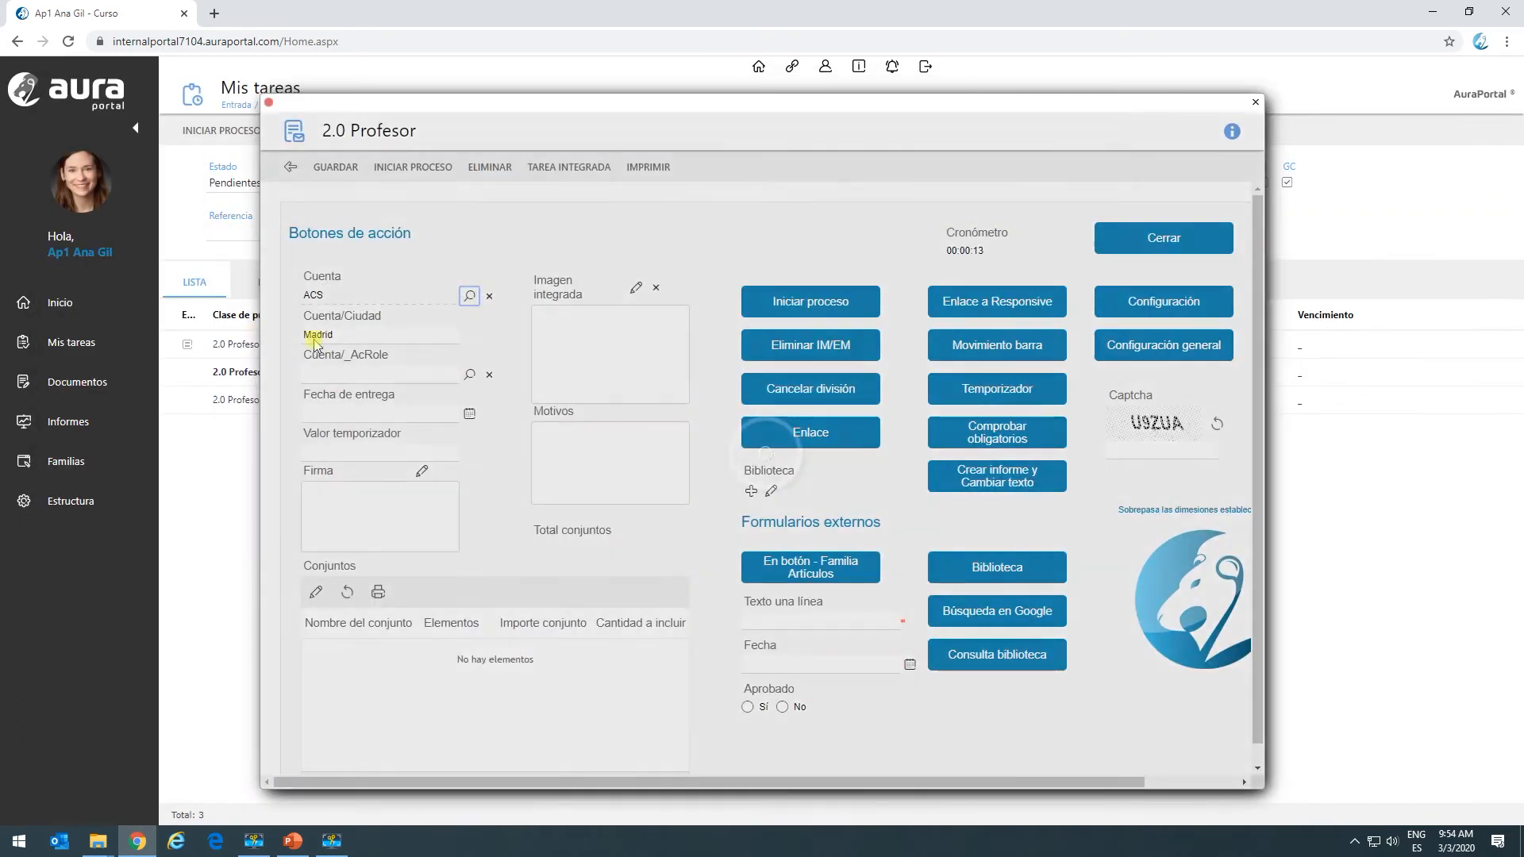
{"action": "left_click", "coordinate": [468, 375]}
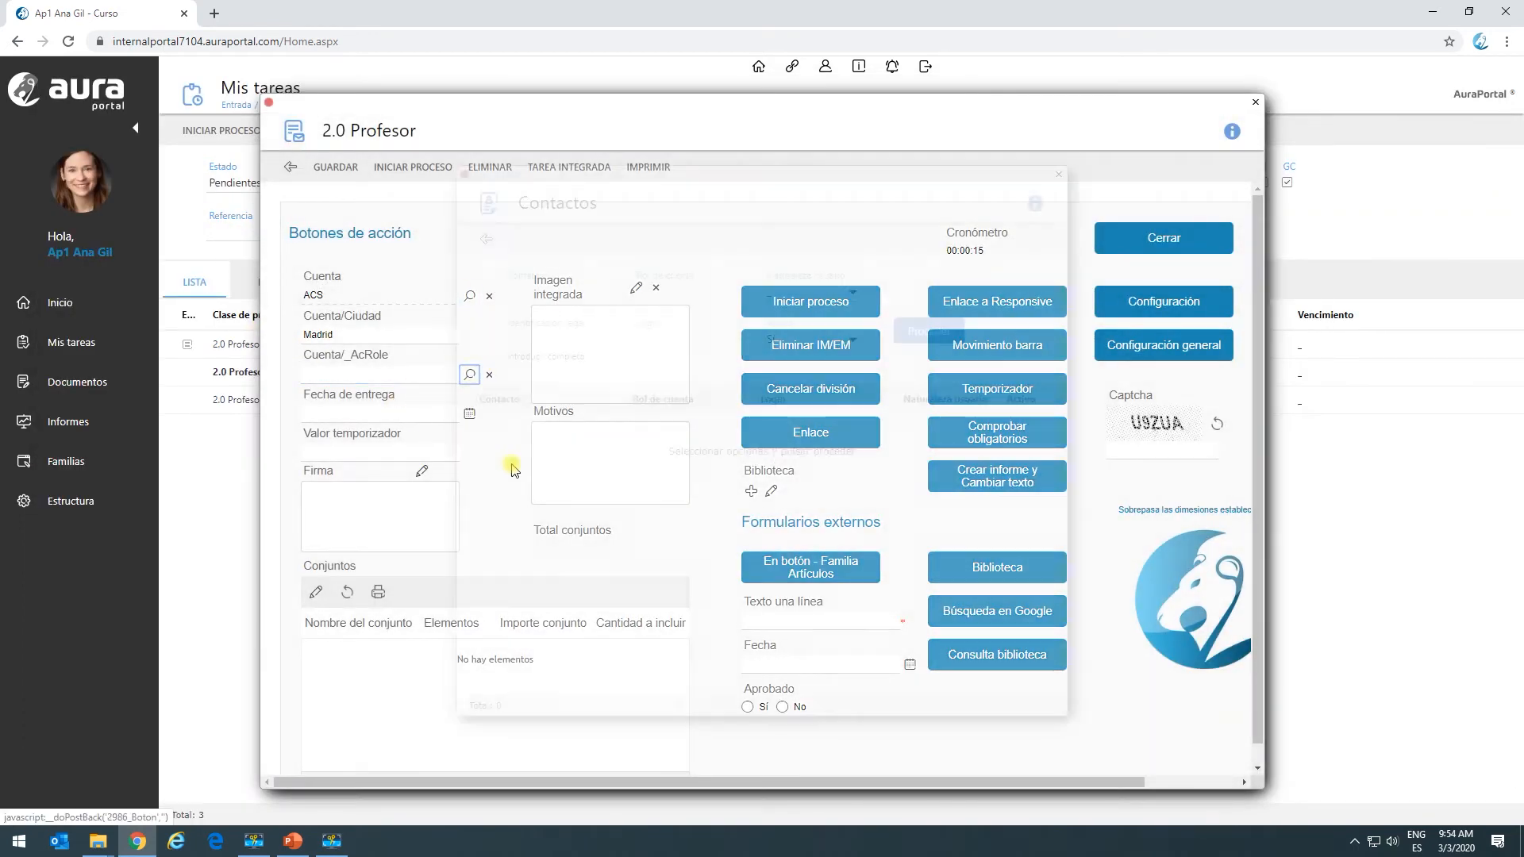
{"action": "left_click", "coordinate": [910, 343]}
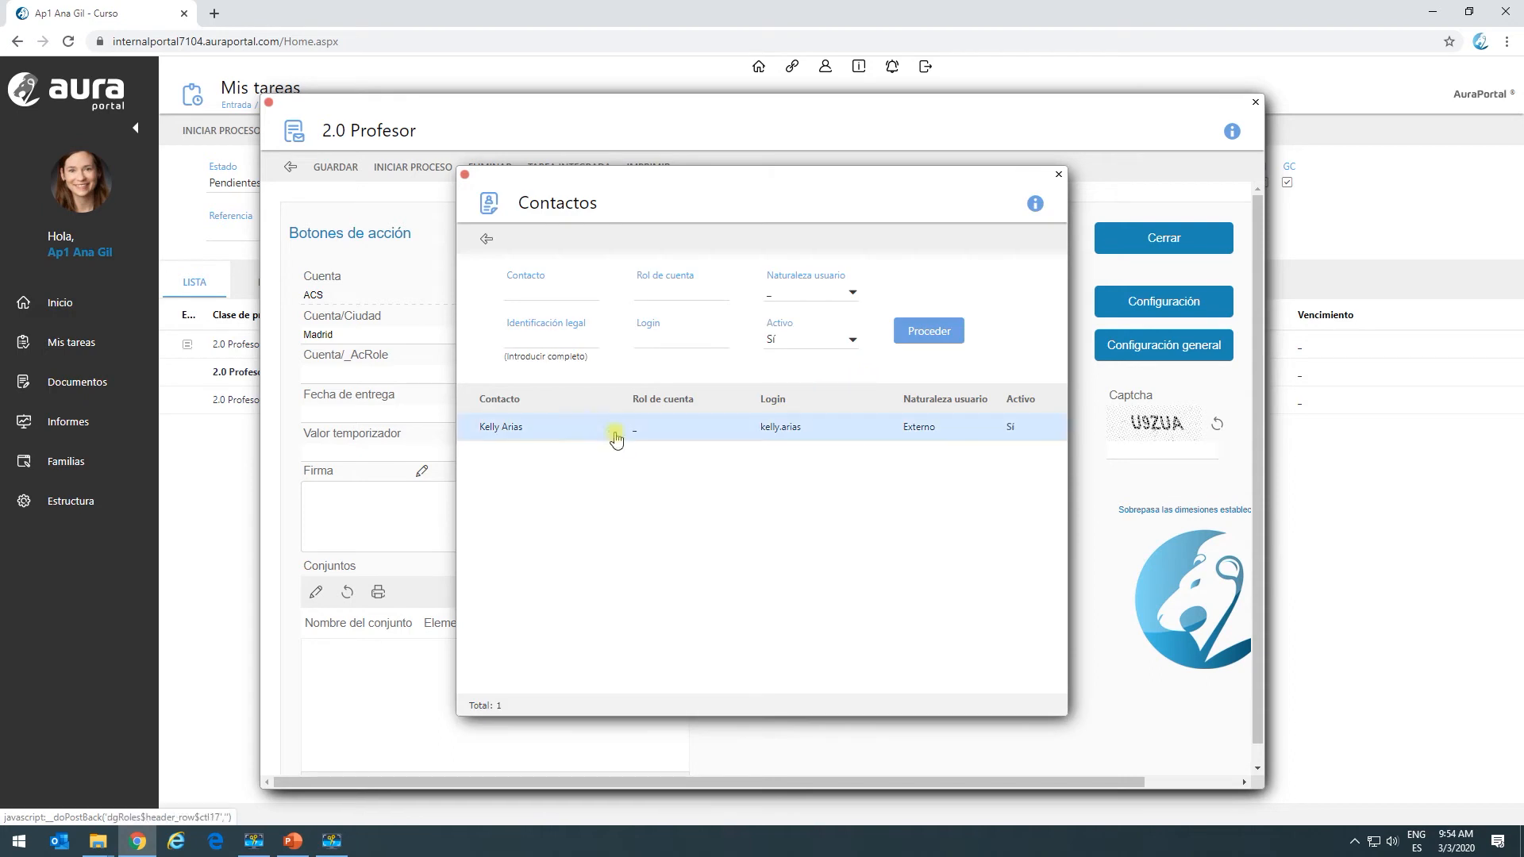
{"action": "left_click", "coordinate": [555, 434]}
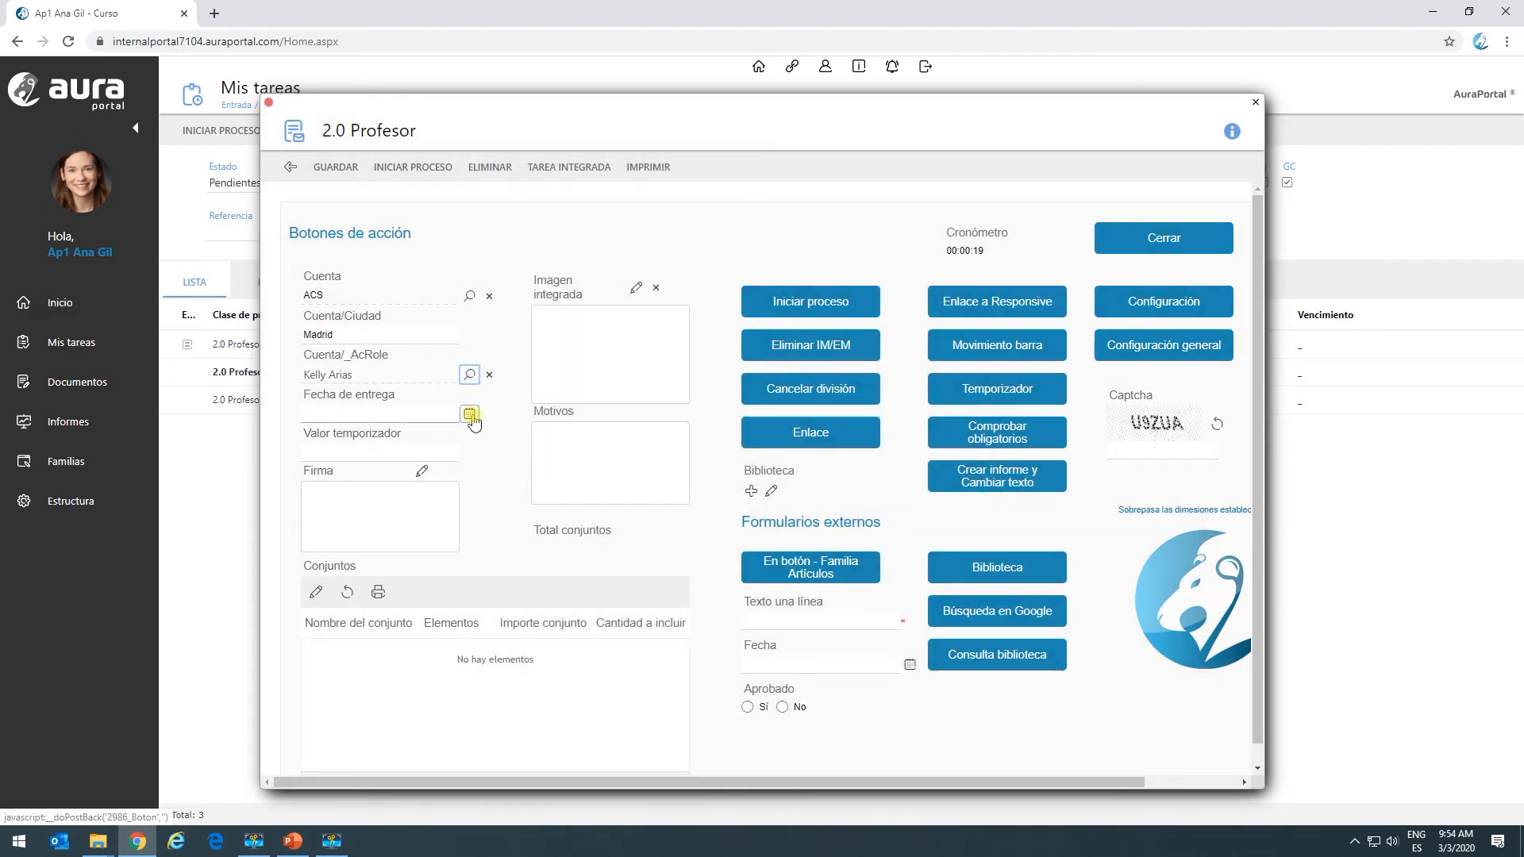
Step: Set Fecha de entrega to 2020-03-09 and Valor temporizador to 15, and fill in Texto una línea with afa
{"action": "left_click", "coordinate": [469, 414]}
{"action": "left_click", "coordinate": [482, 503]}
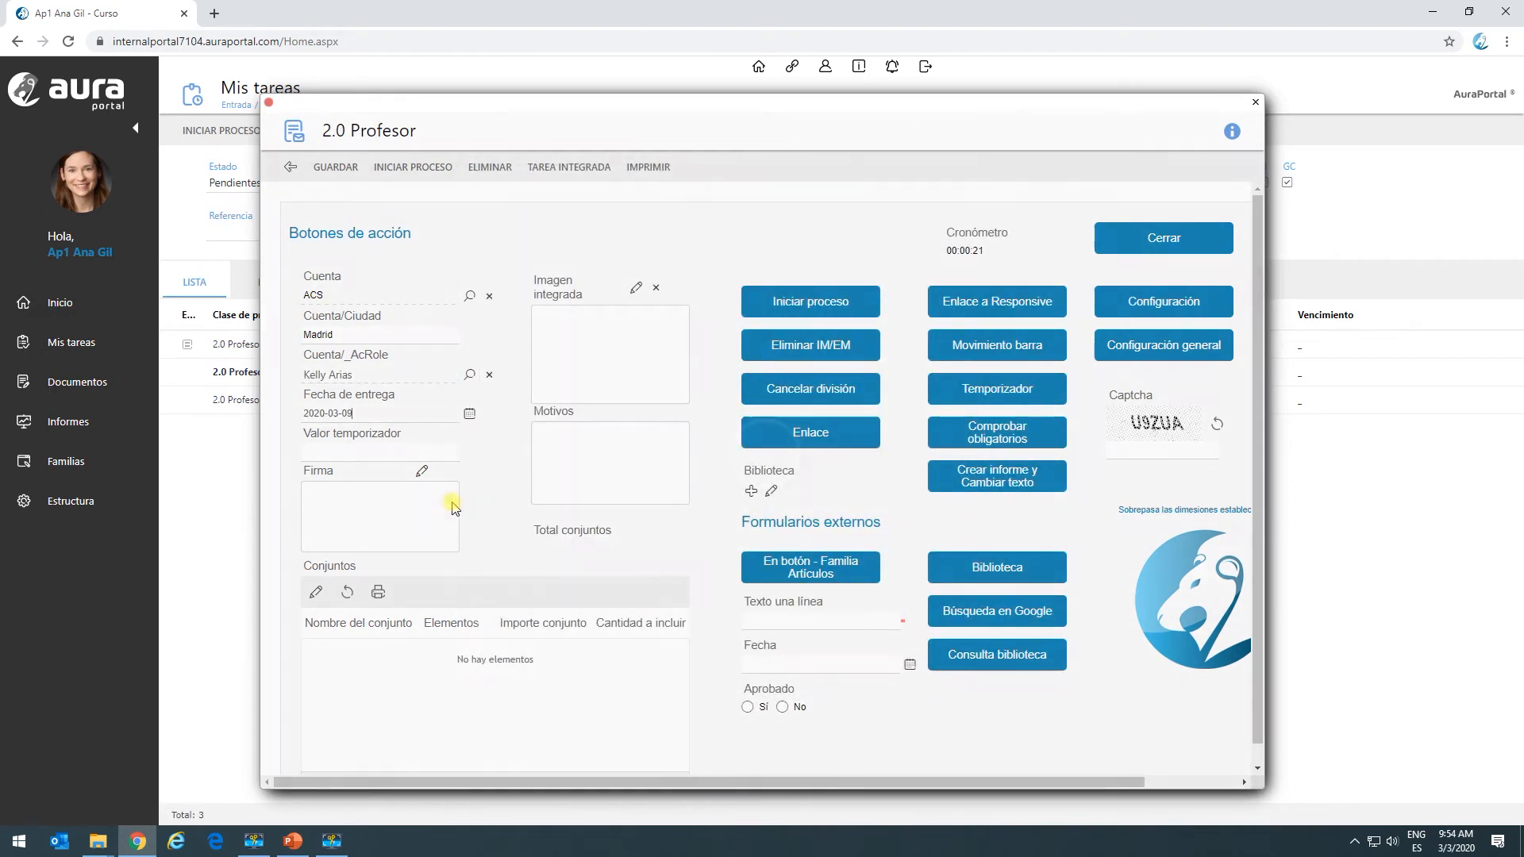
{"action": "left_click", "coordinate": [432, 450]}
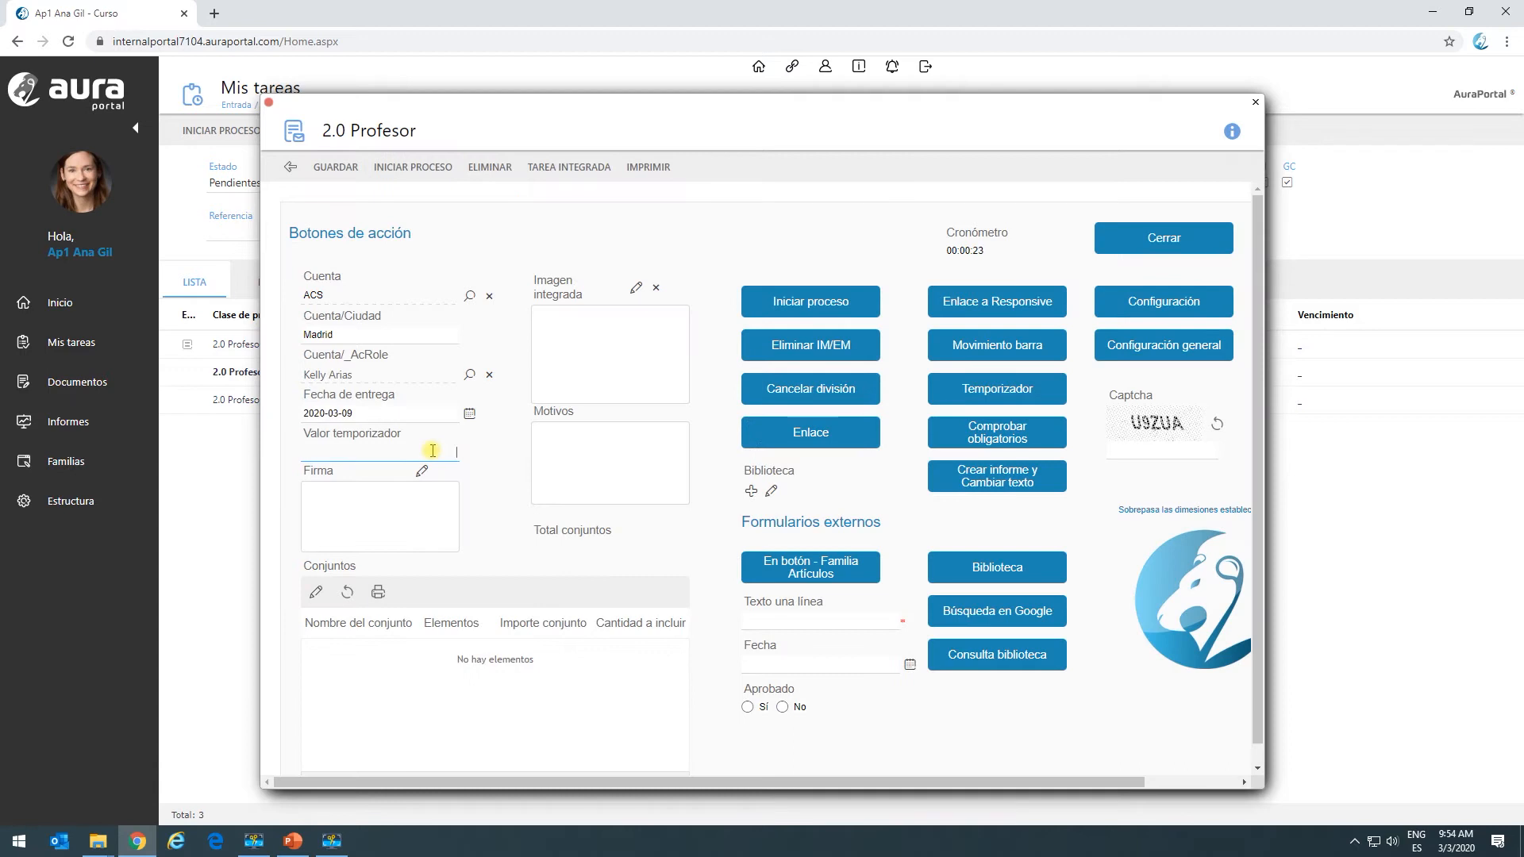
{"action": "type", "text": "15"}
{"action": "left_click", "coordinate": [563, 496]}
{"action": "left_click", "coordinate": [773, 618]}
{"action": "type", "text": "afa"}
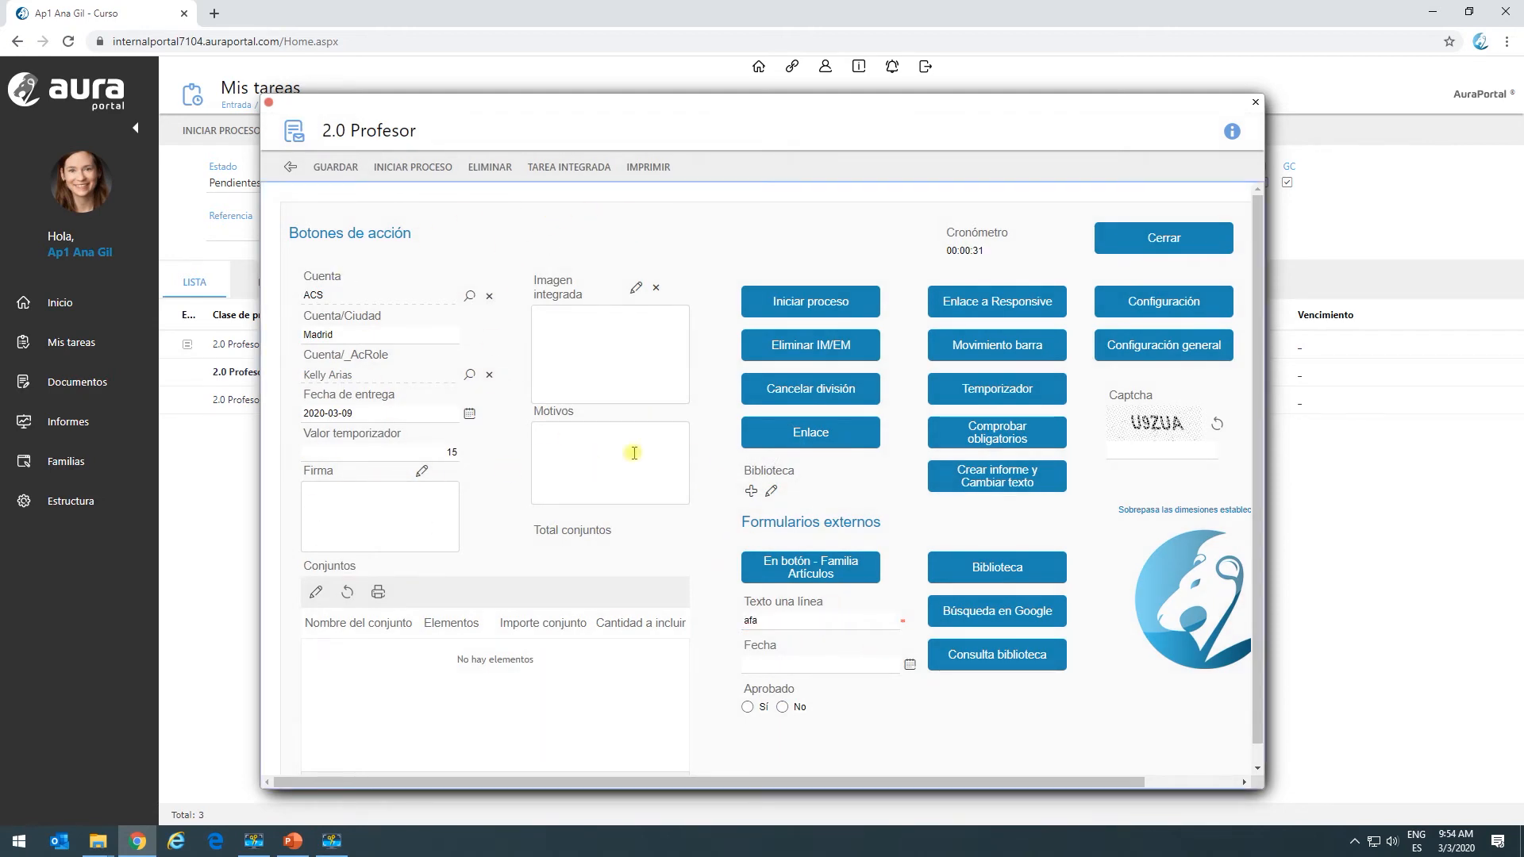
Step: Clear the values entered in the Botones de acción division using the form's Cancelar división action
{"action": "left_click", "coordinate": [788, 393]}
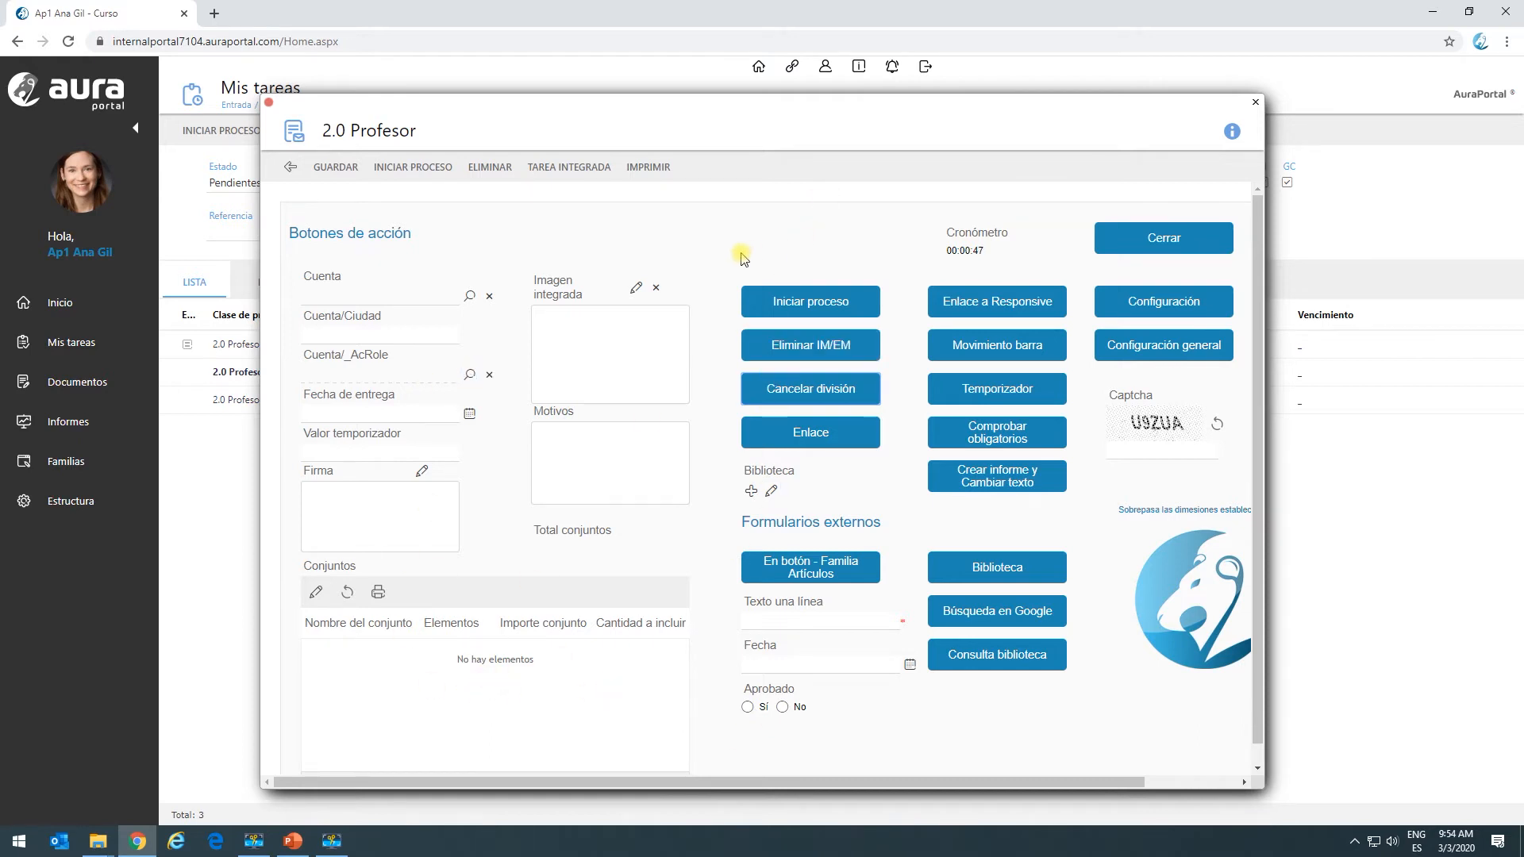
{"action": "left_click", "coordinate": [821, 388]}
Step: Open the 2.0 Profesor form's configuration in the form designer and display its Botones de acción division
{"action": "left_click", "coordinate": [1126, 300]}
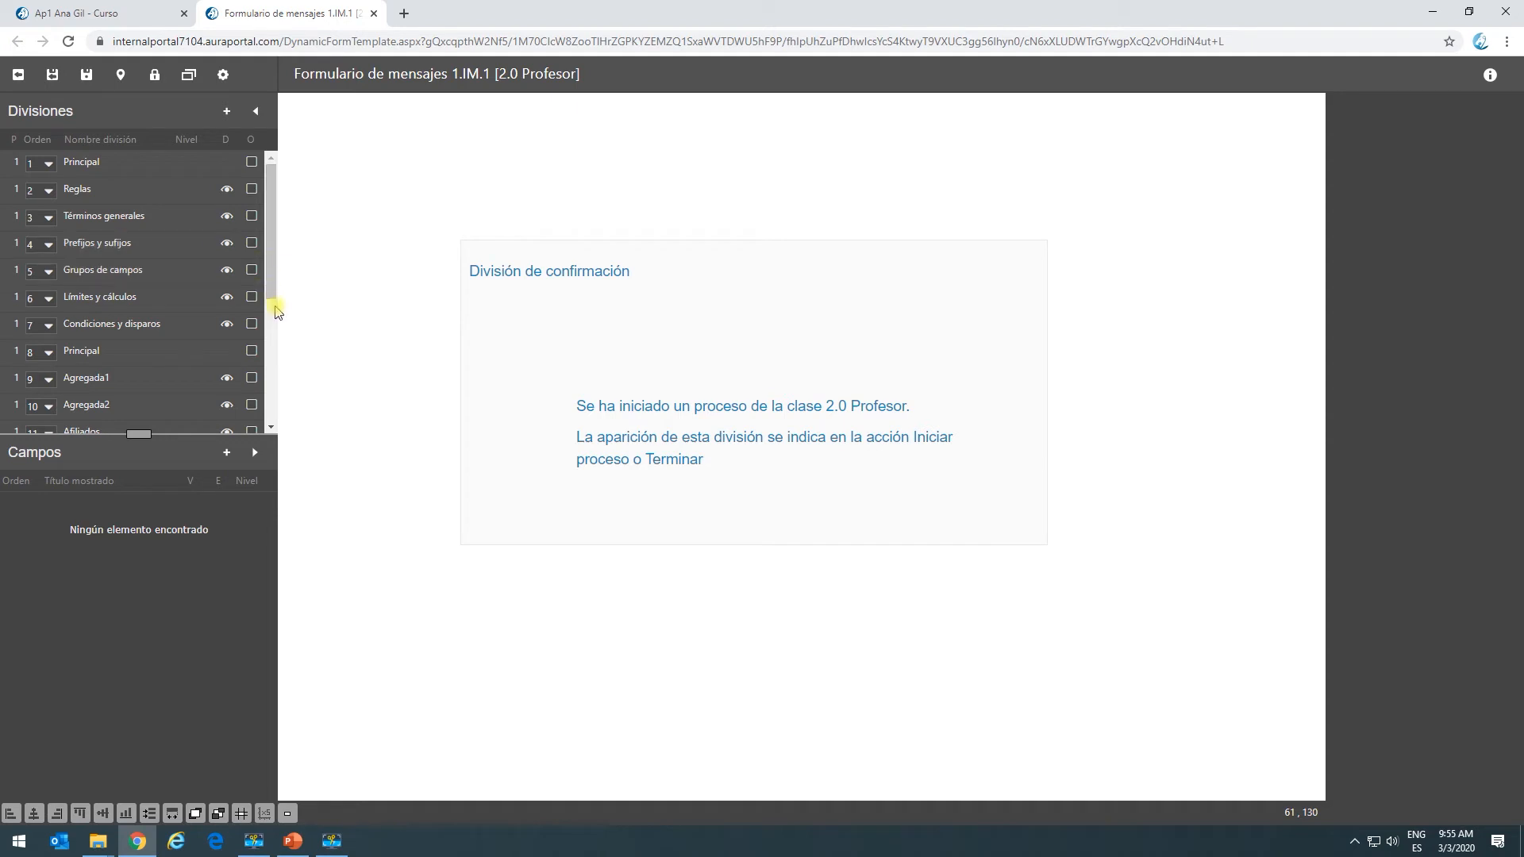
{"action": "left_click_drag", "start_coordinate": [270, 245], "coordinate": [264, 338]}
{"action": "left_click", "coordinate": [252, 341]}
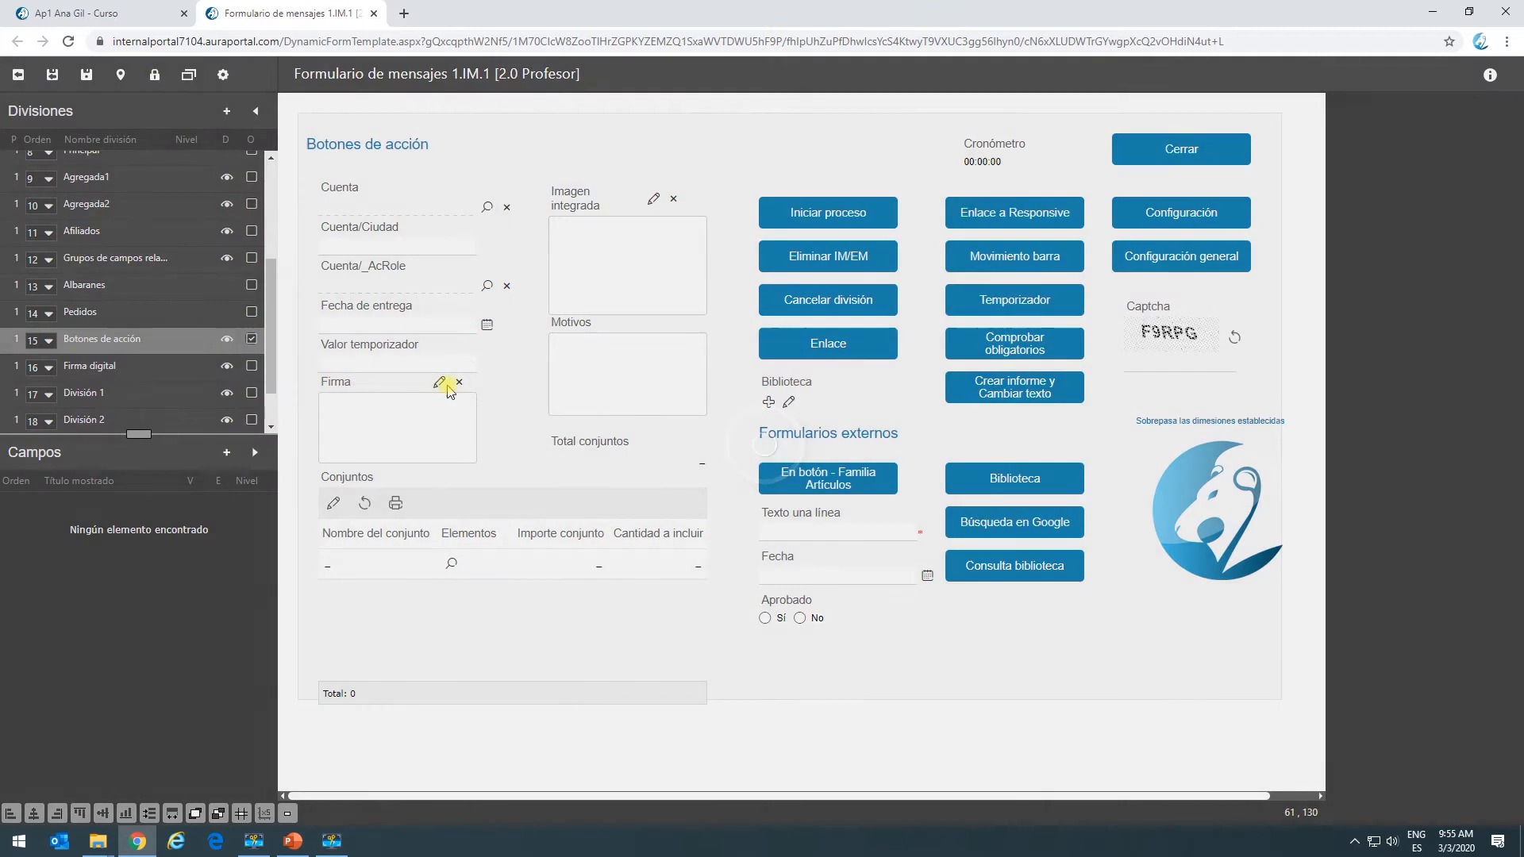
Step: Review the action settings of the Iniciar proceso and Eliminar IM/EM buttons, including the actions available for adding
{"action": "double_click", "coordinate": [830, 212]}
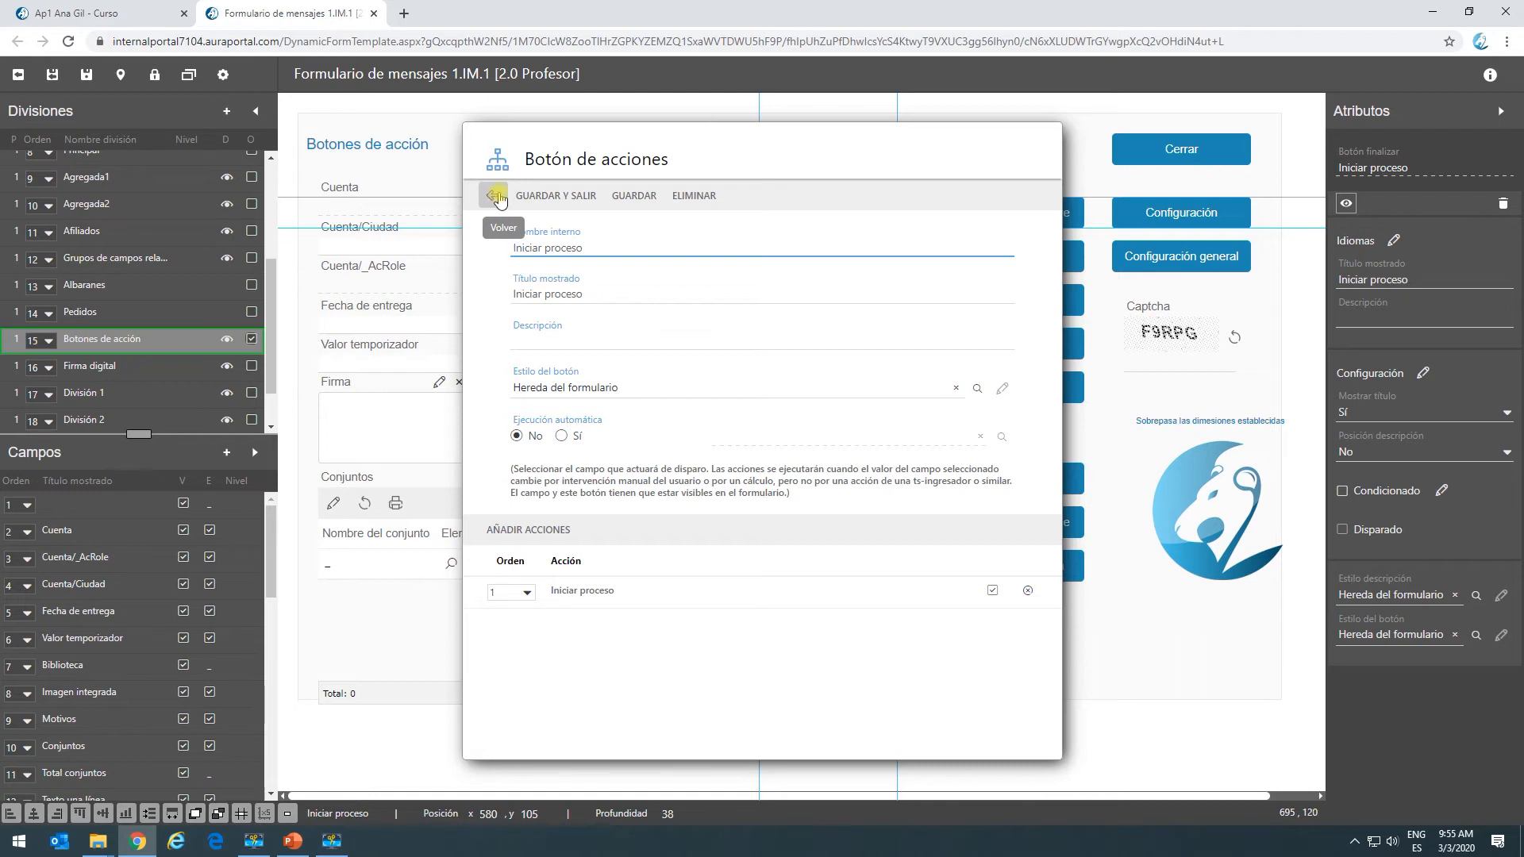
{"action": "left_click", "coordinate": [499, 198]}
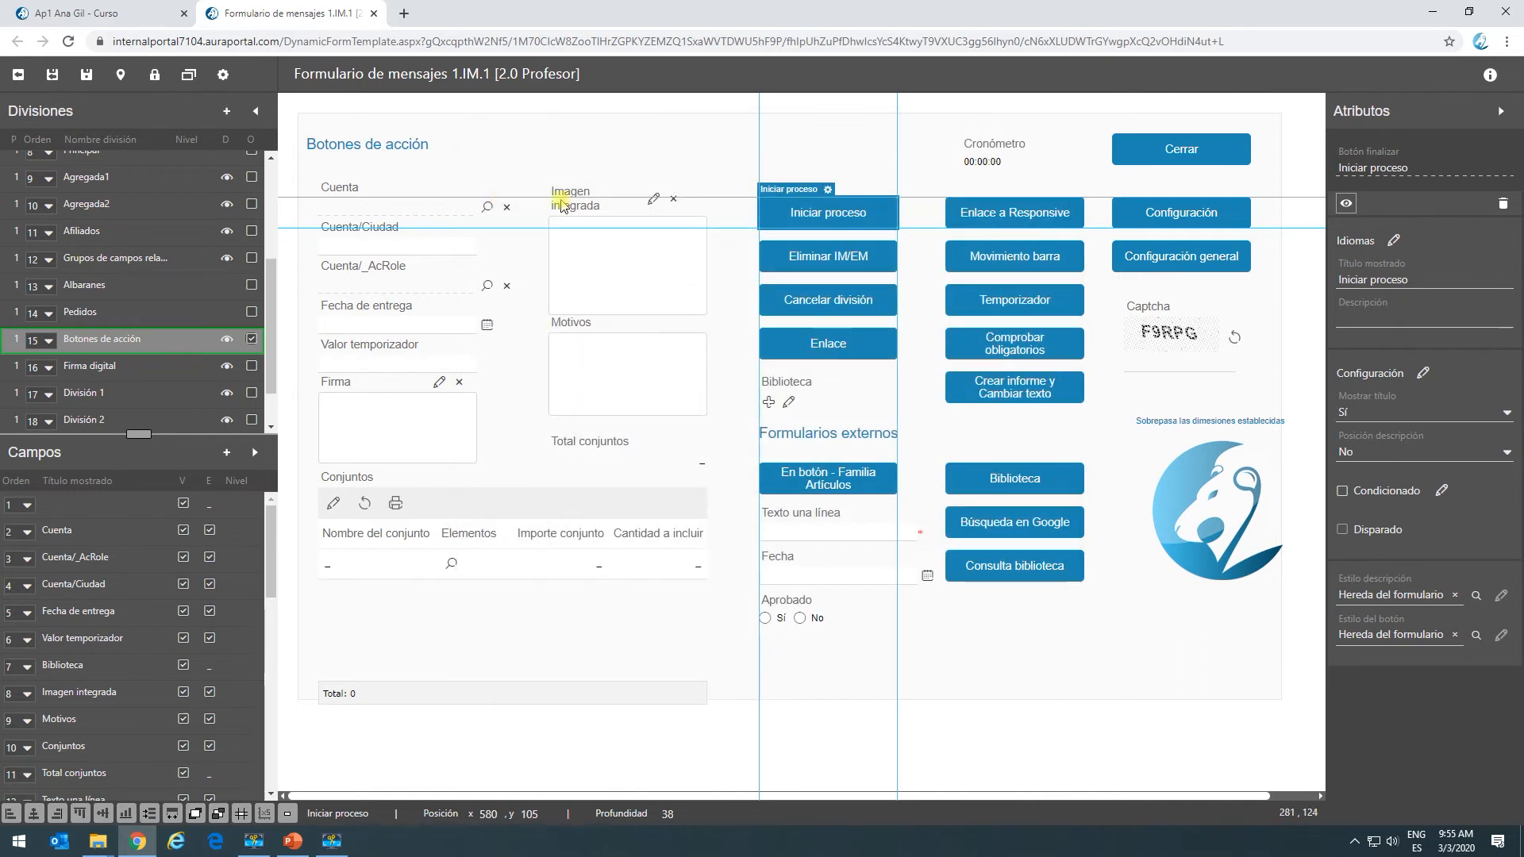
{"action": "left_click", "coordinate": [828, 260]}
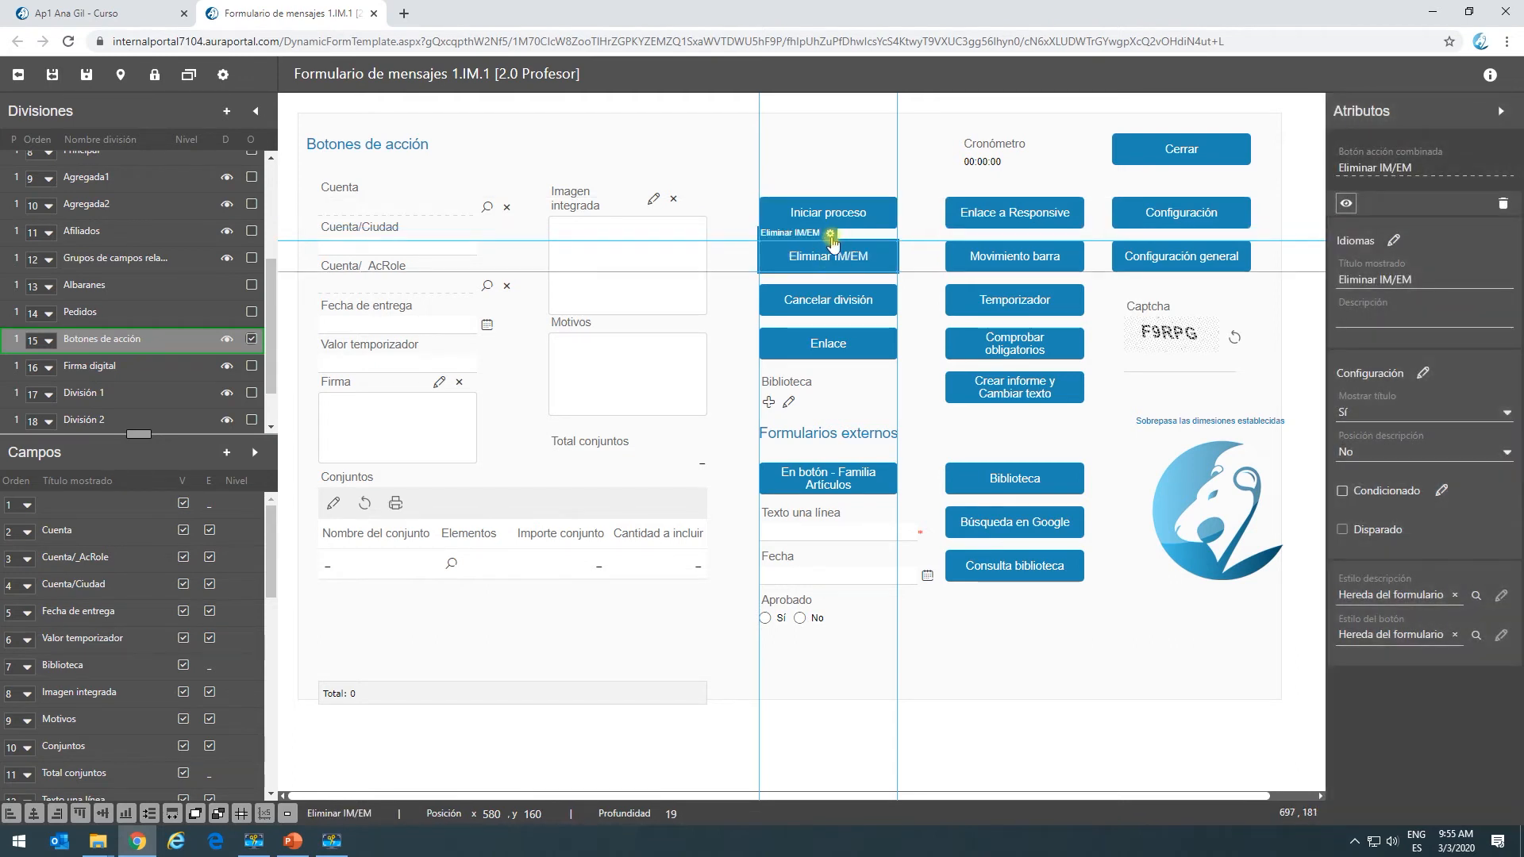
{"action": "left_click", "coordinate": [831, 234]}
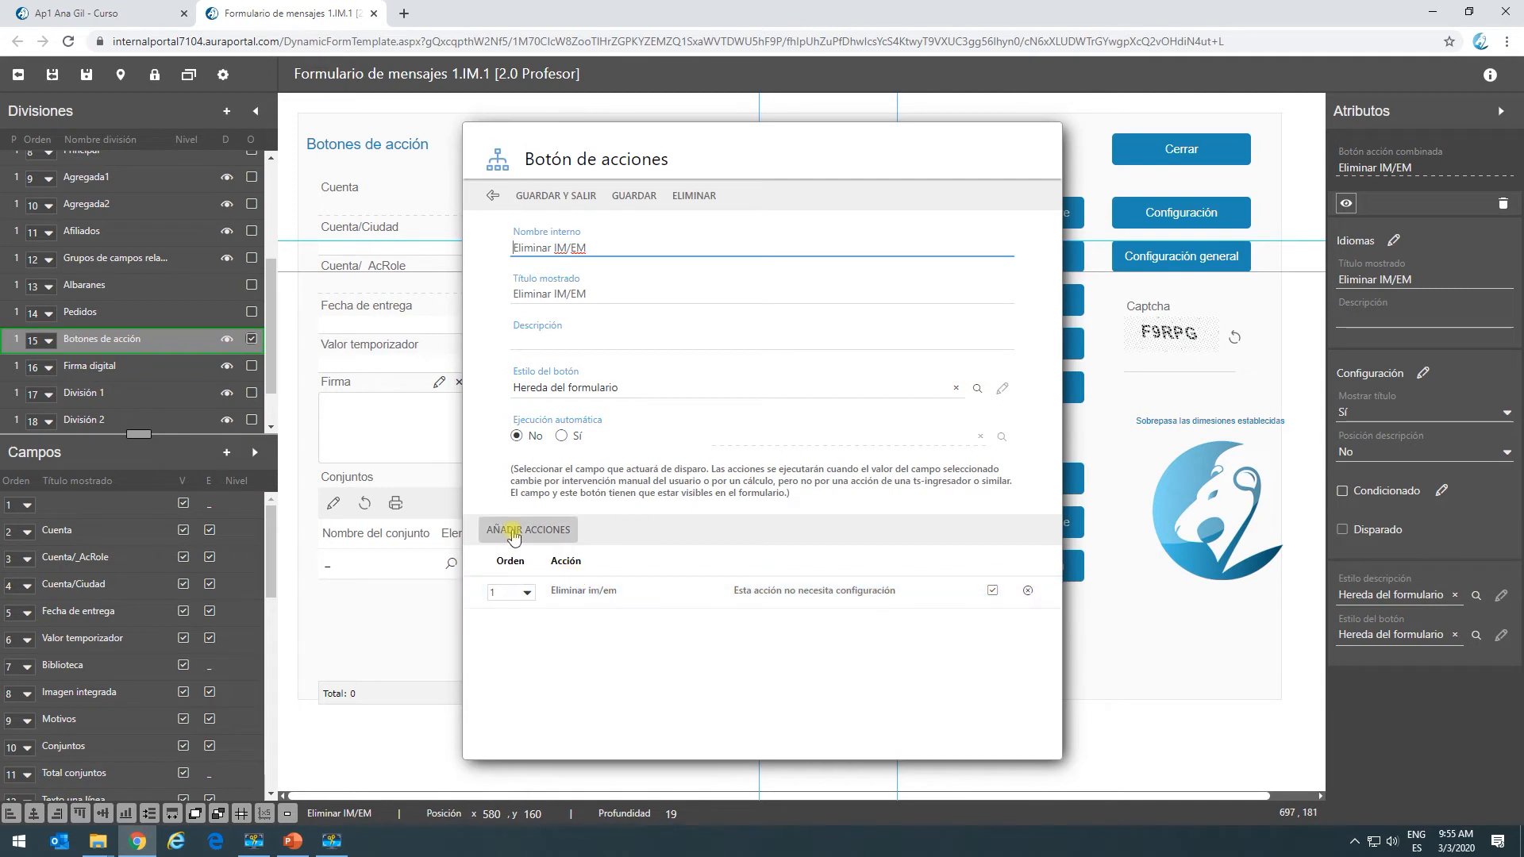
{"action": "left_click", "coordinate": [513, 536]}
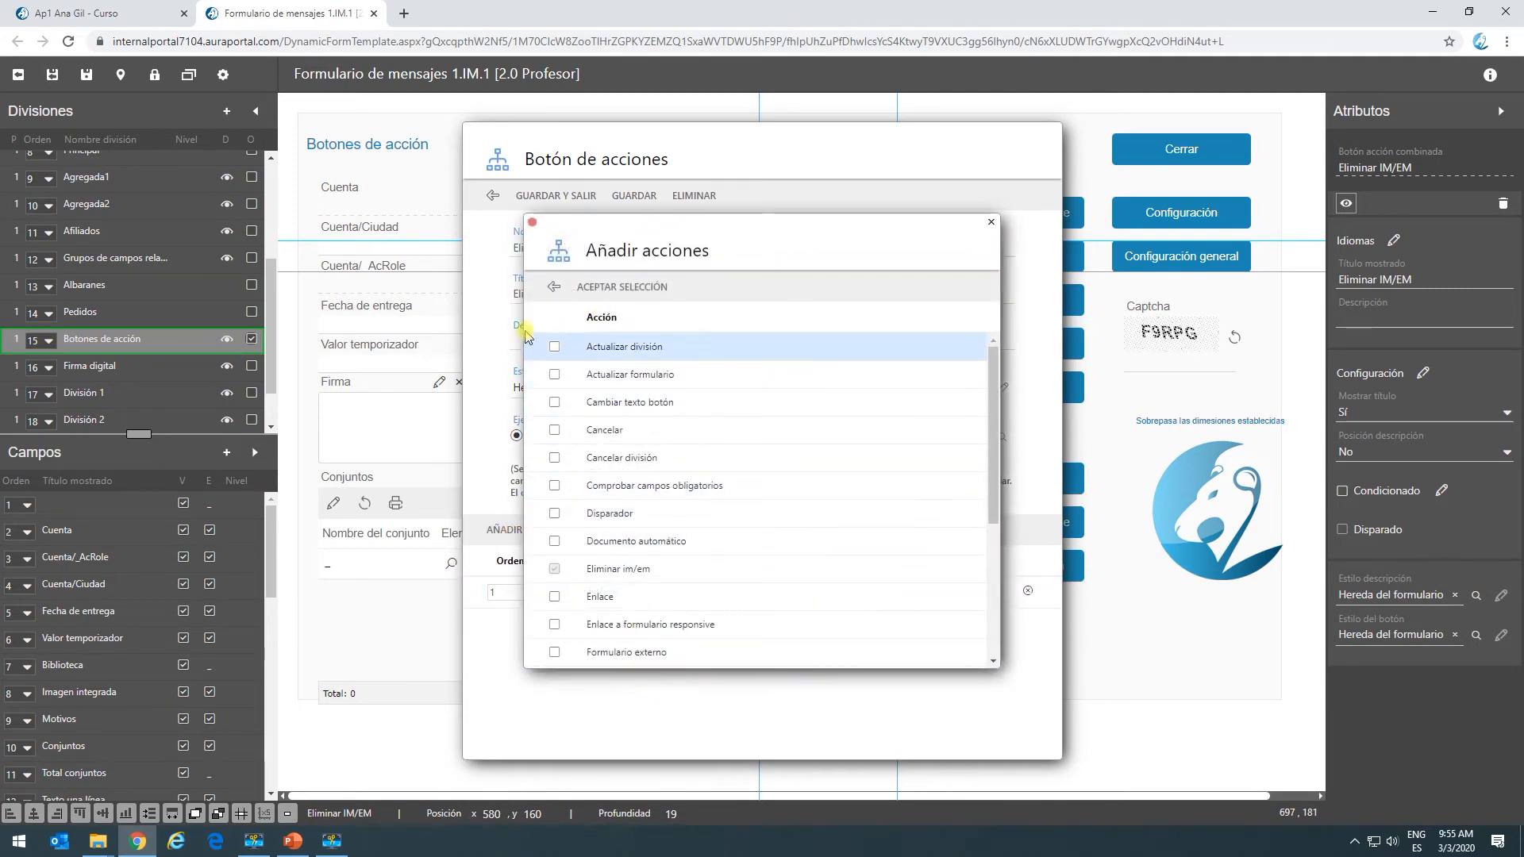
{"action": "left_click", "coordinate": [556, 288]}
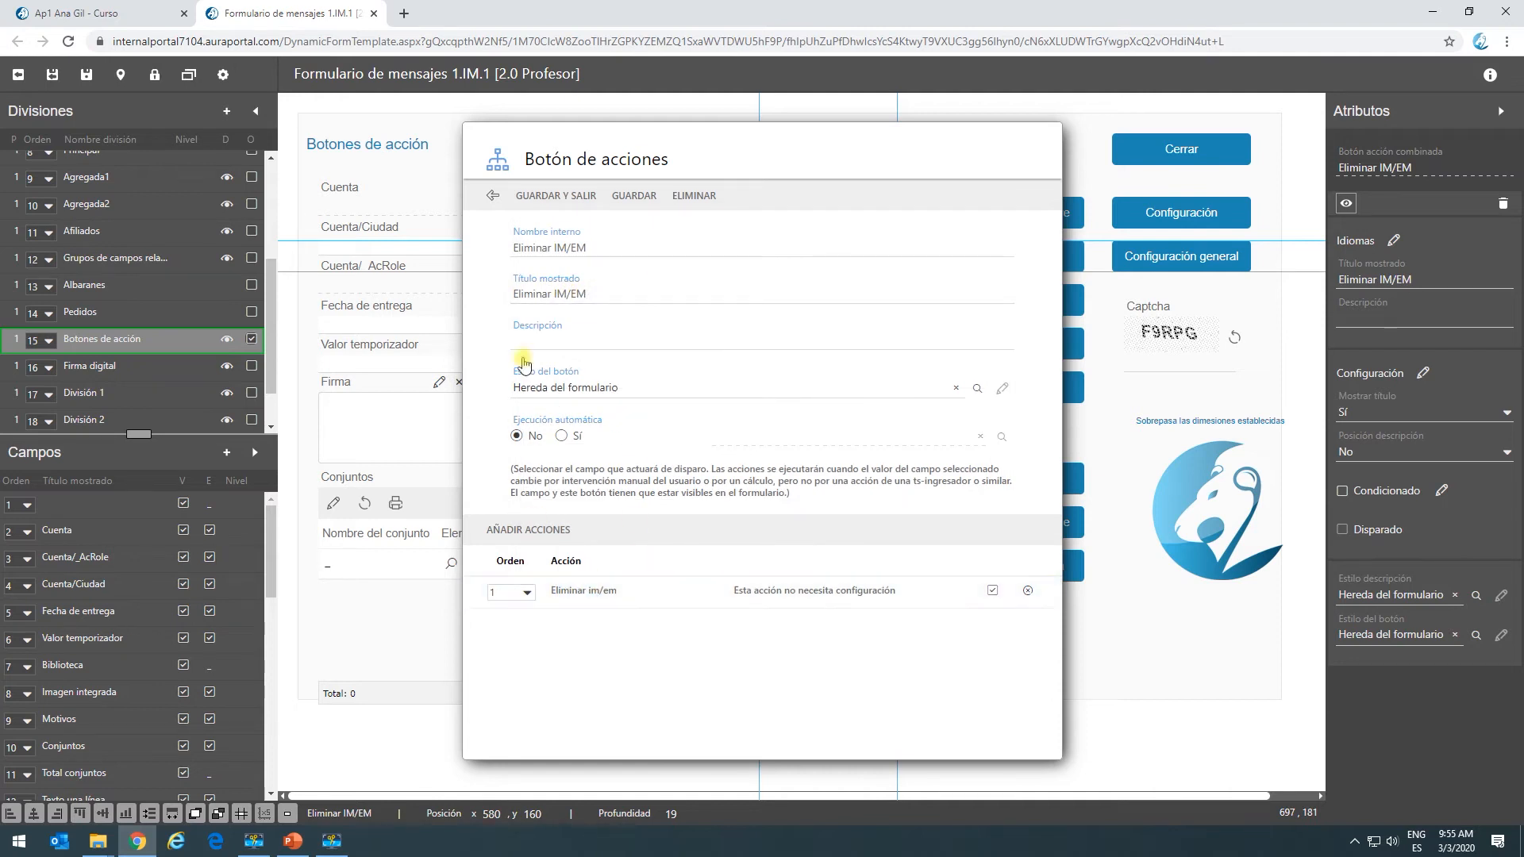
{"action": "left_click", "coordinate": [489, 194]}
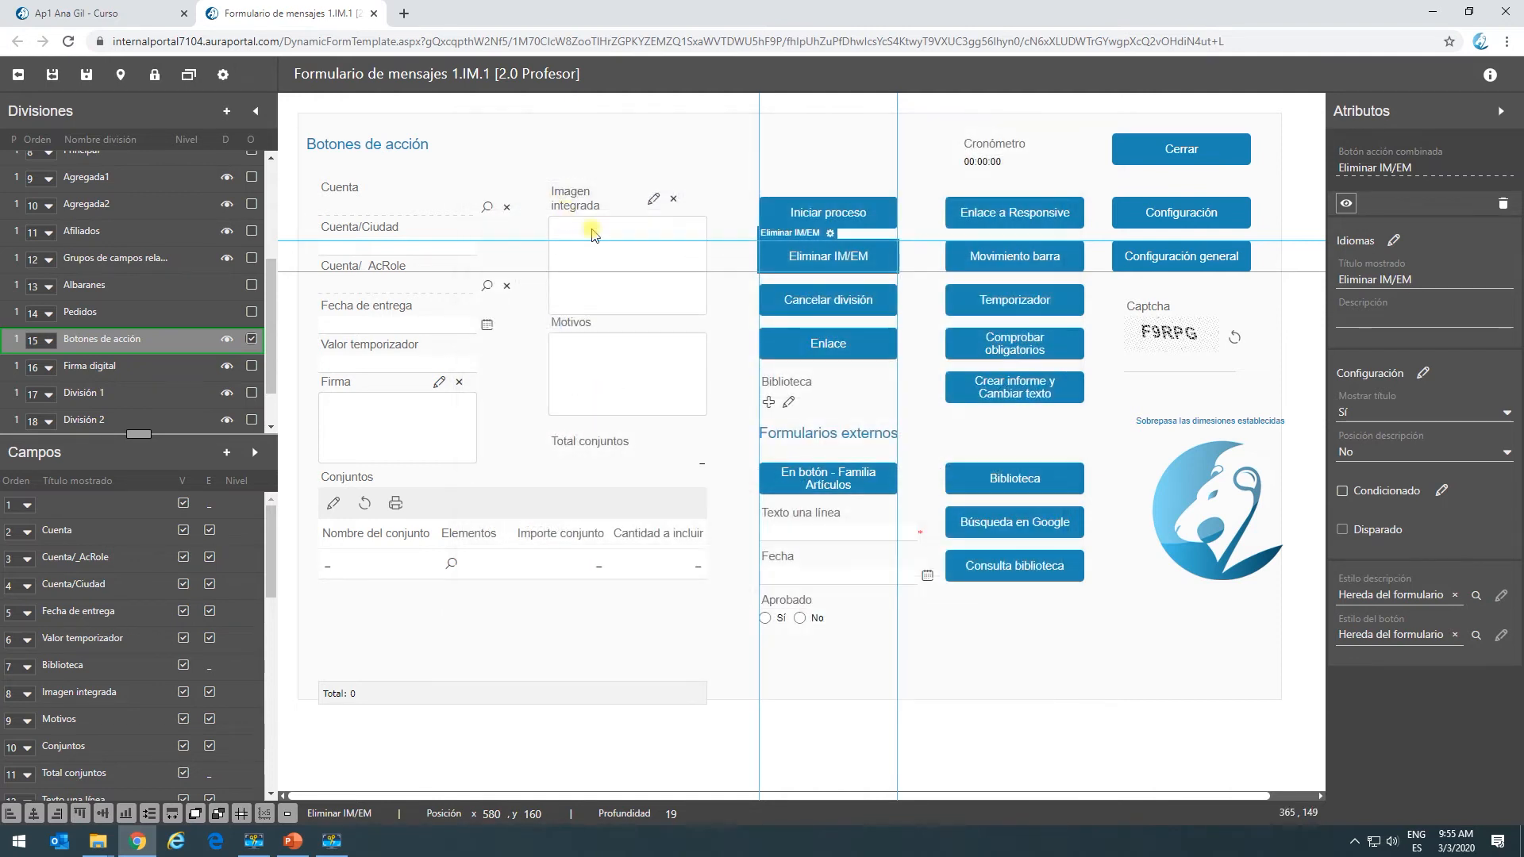
Step: Check the configured action of the Cancelar división button and close its settings
{"action": "left_click", "coordinate": [803, 290]}
{"action": "left_click", "coordinate": [839, 278]}
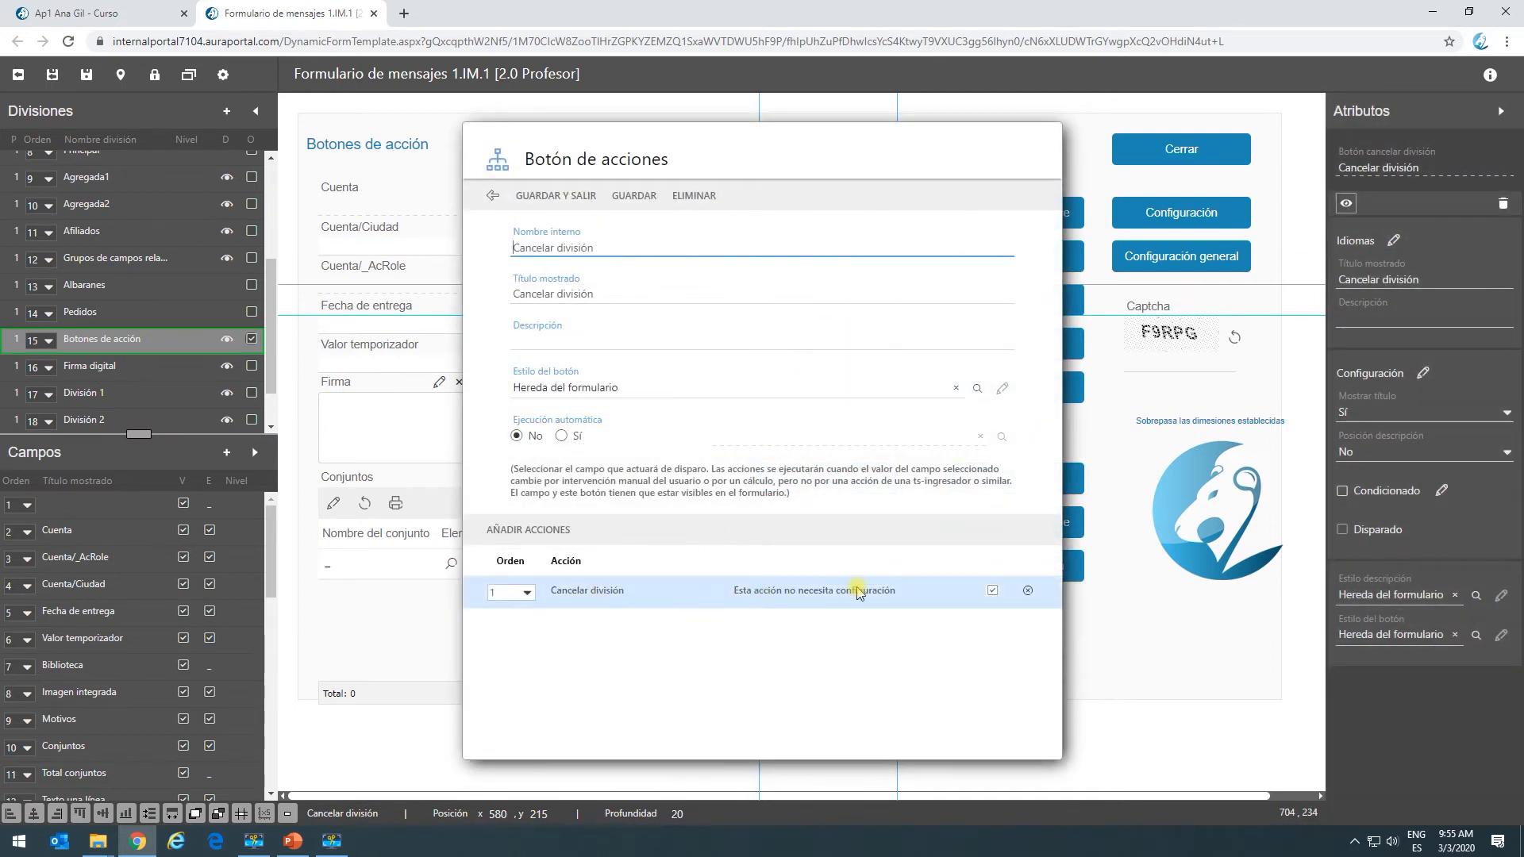
{"action": "left_click", "coordinate": [491, 195]}
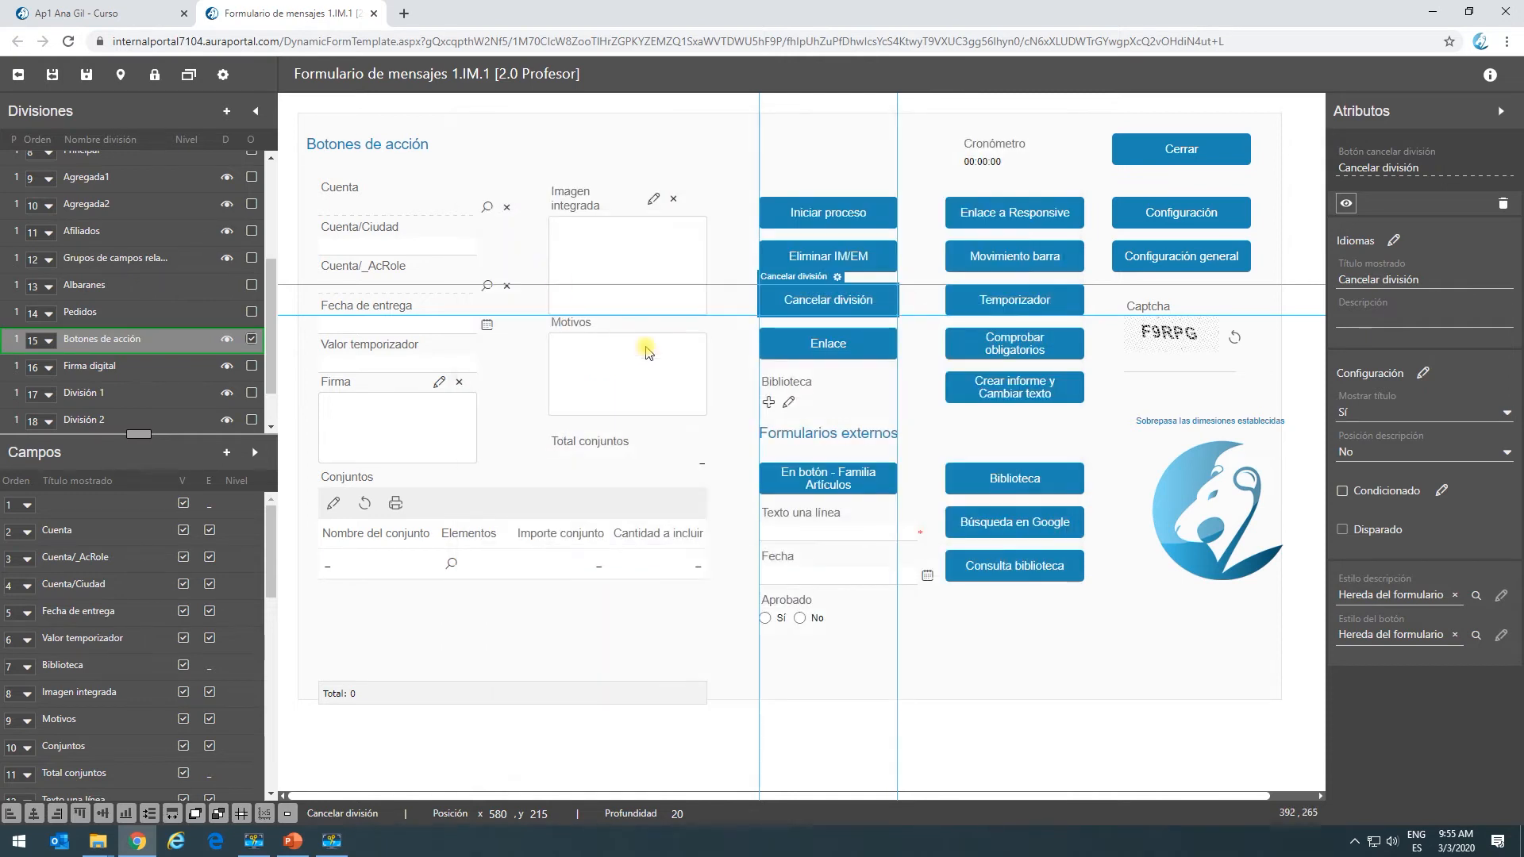
Step: Inspect the Enlace button's link action, including its URL, destination window and credential options, and leave its settings
{"action": "left_click", "coordinate": [791, 333]}
{"action": "left_click", "coordinate": [799, 322]}
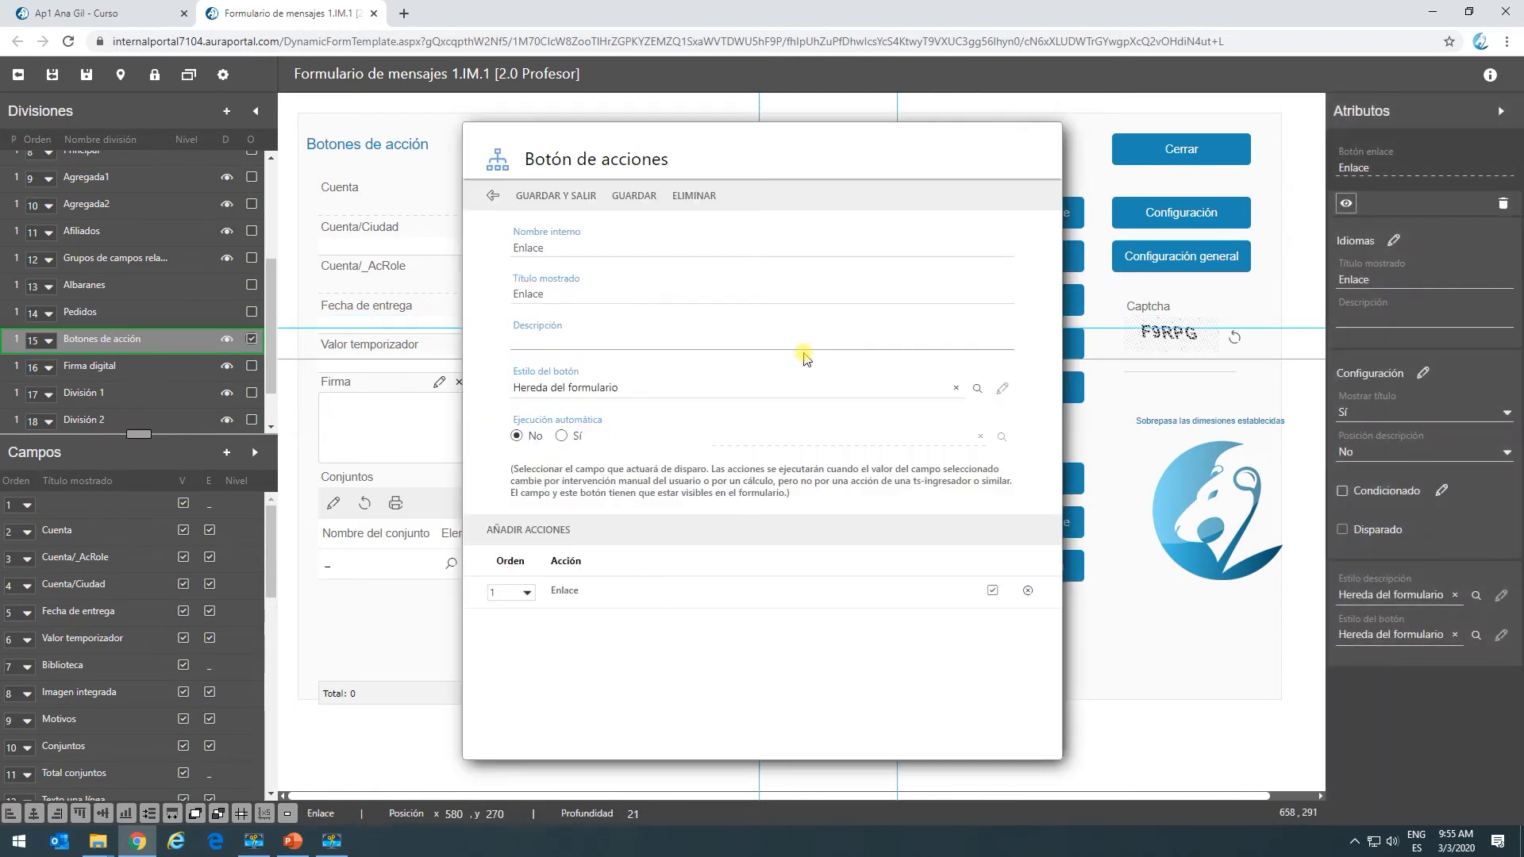
{"action": "double_click", "coordinate": [585, 602]}
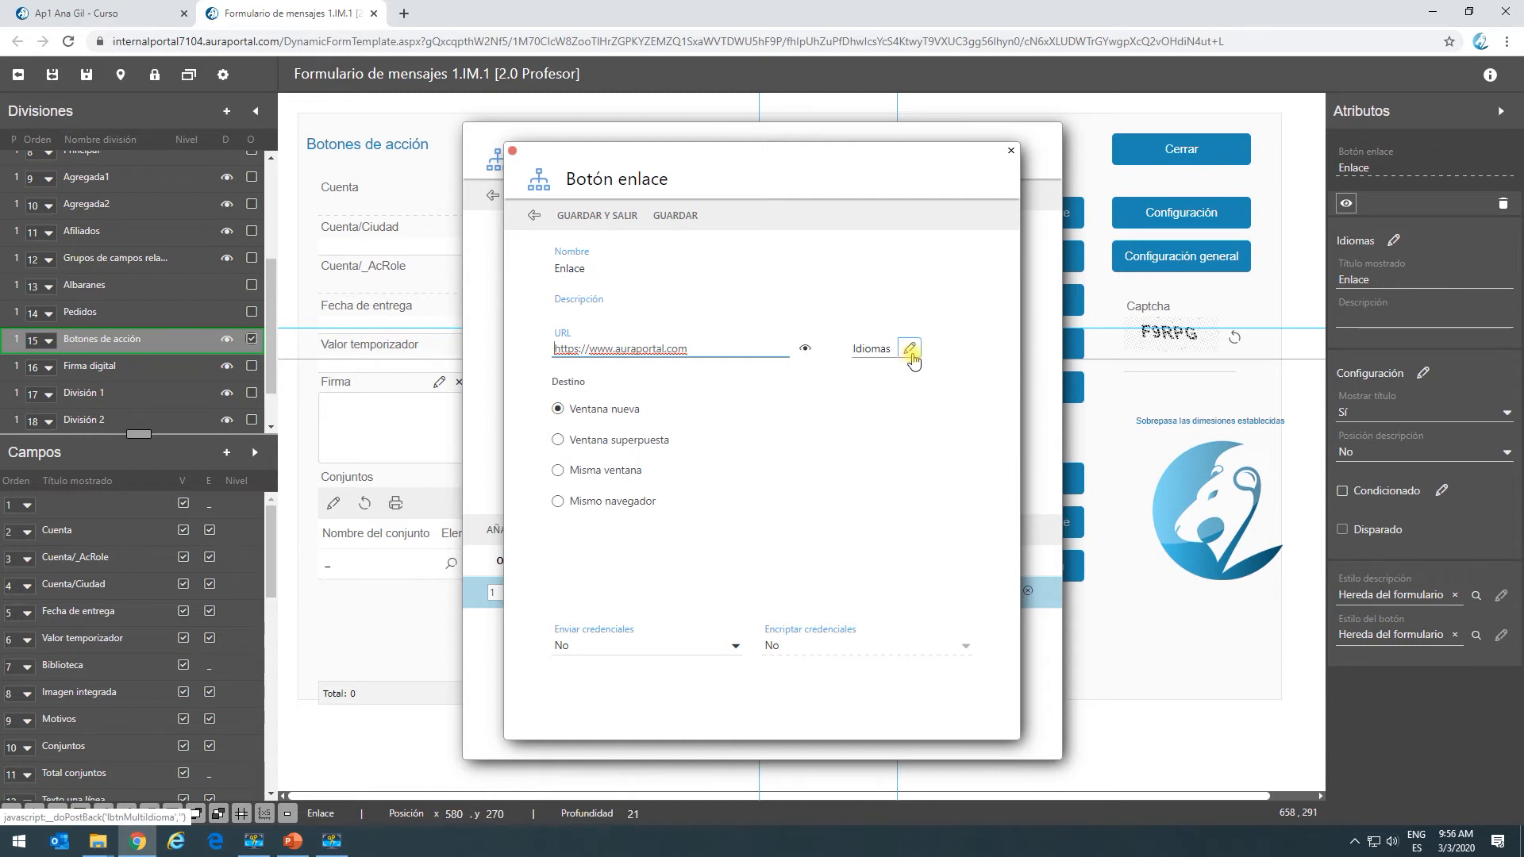
{"action": "left_click", "coordinate": [532, 216]}
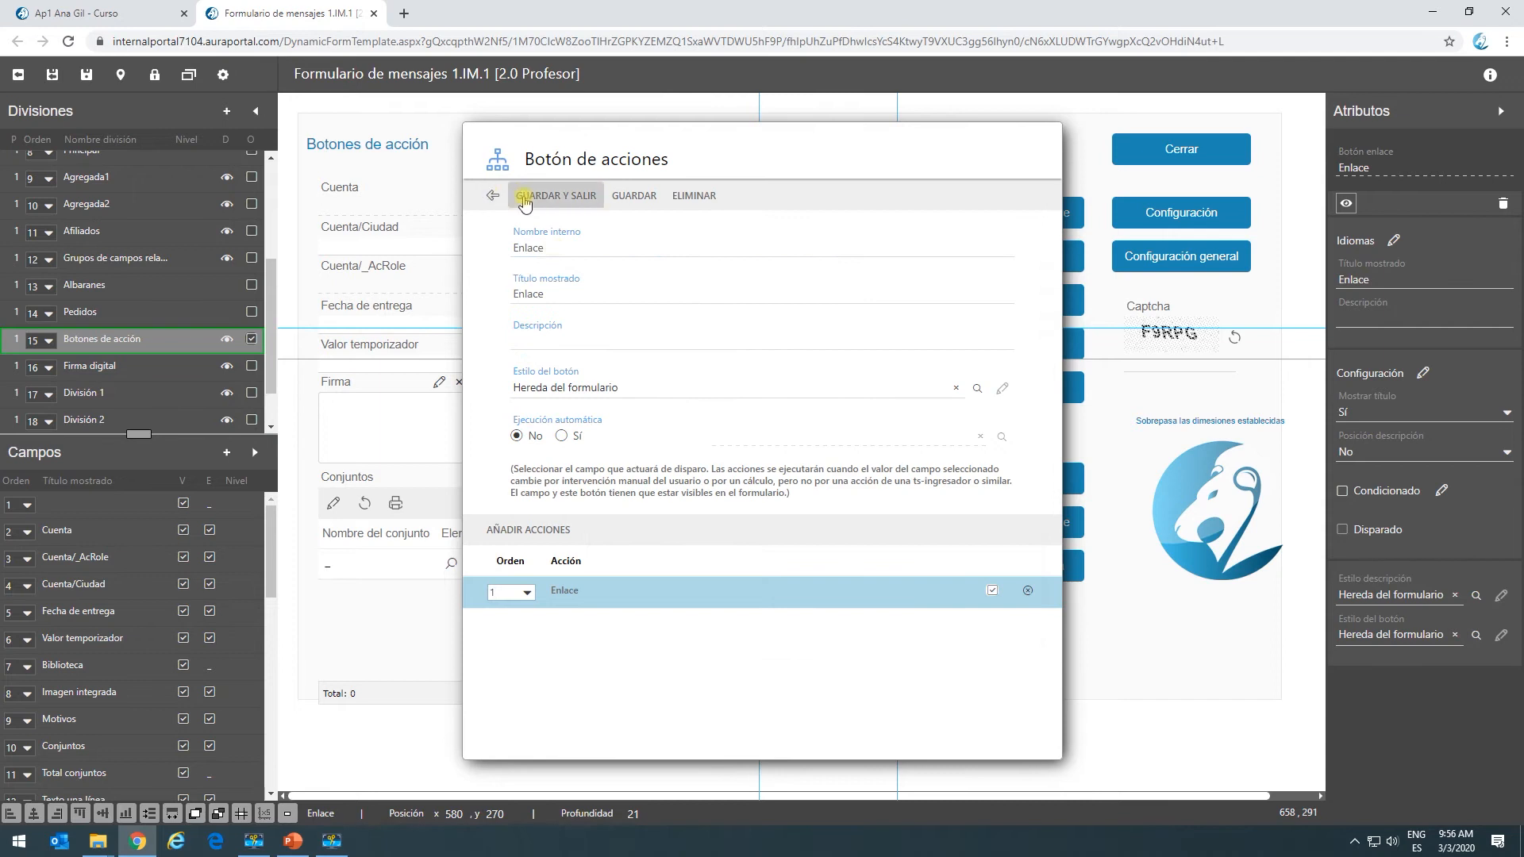
{"action": "left_click", "coordinate": [524, 196]}
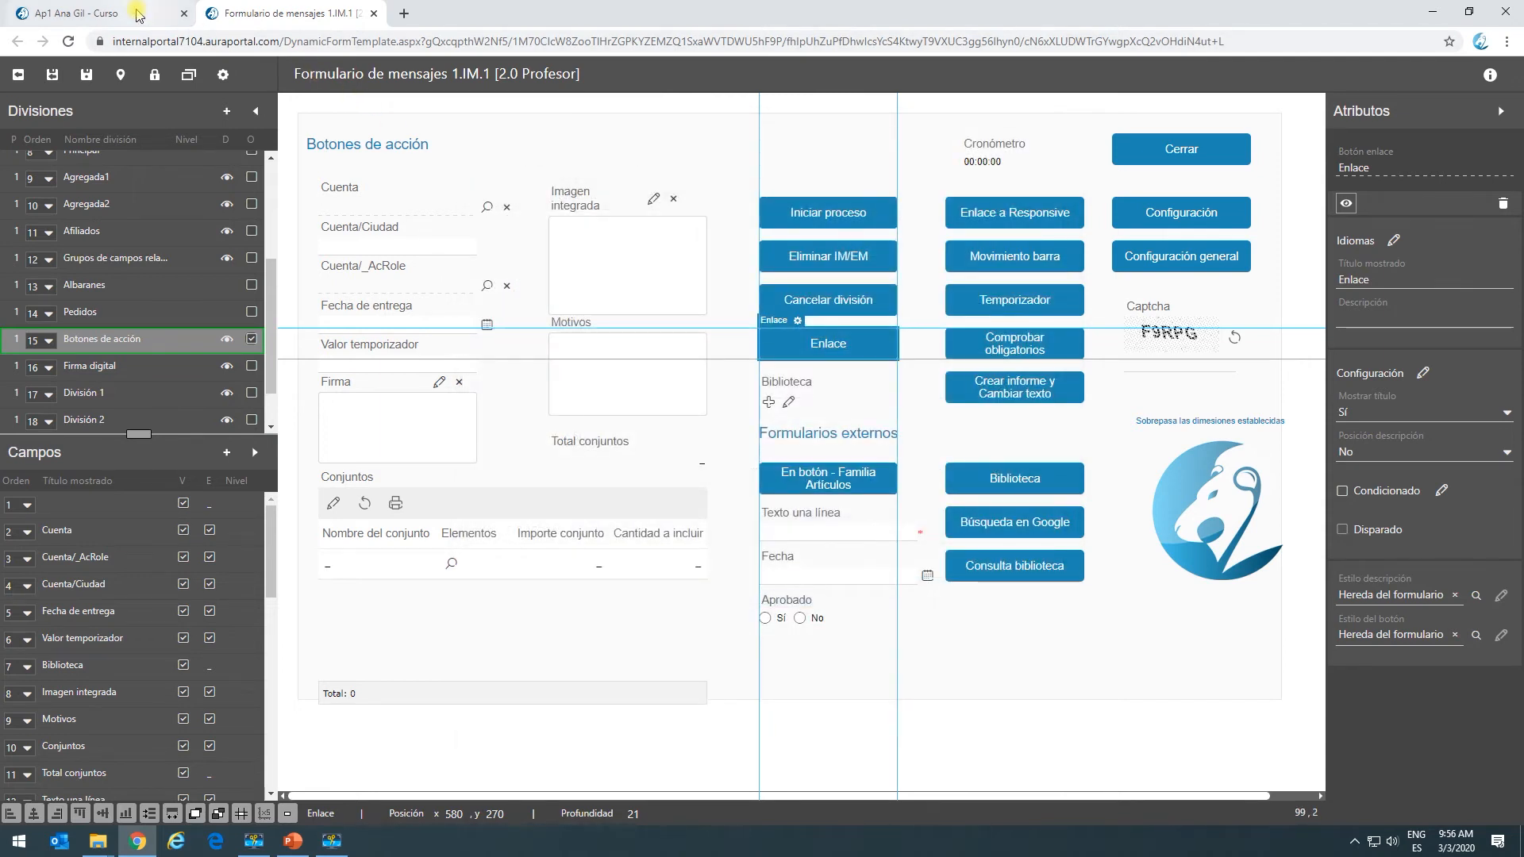
Step: Test the Enlace action in the running 2.0 Profesor form, close the linked website, and try the Movimiento barra action
{"action": "left_click", "coordinate": [138, 15]}
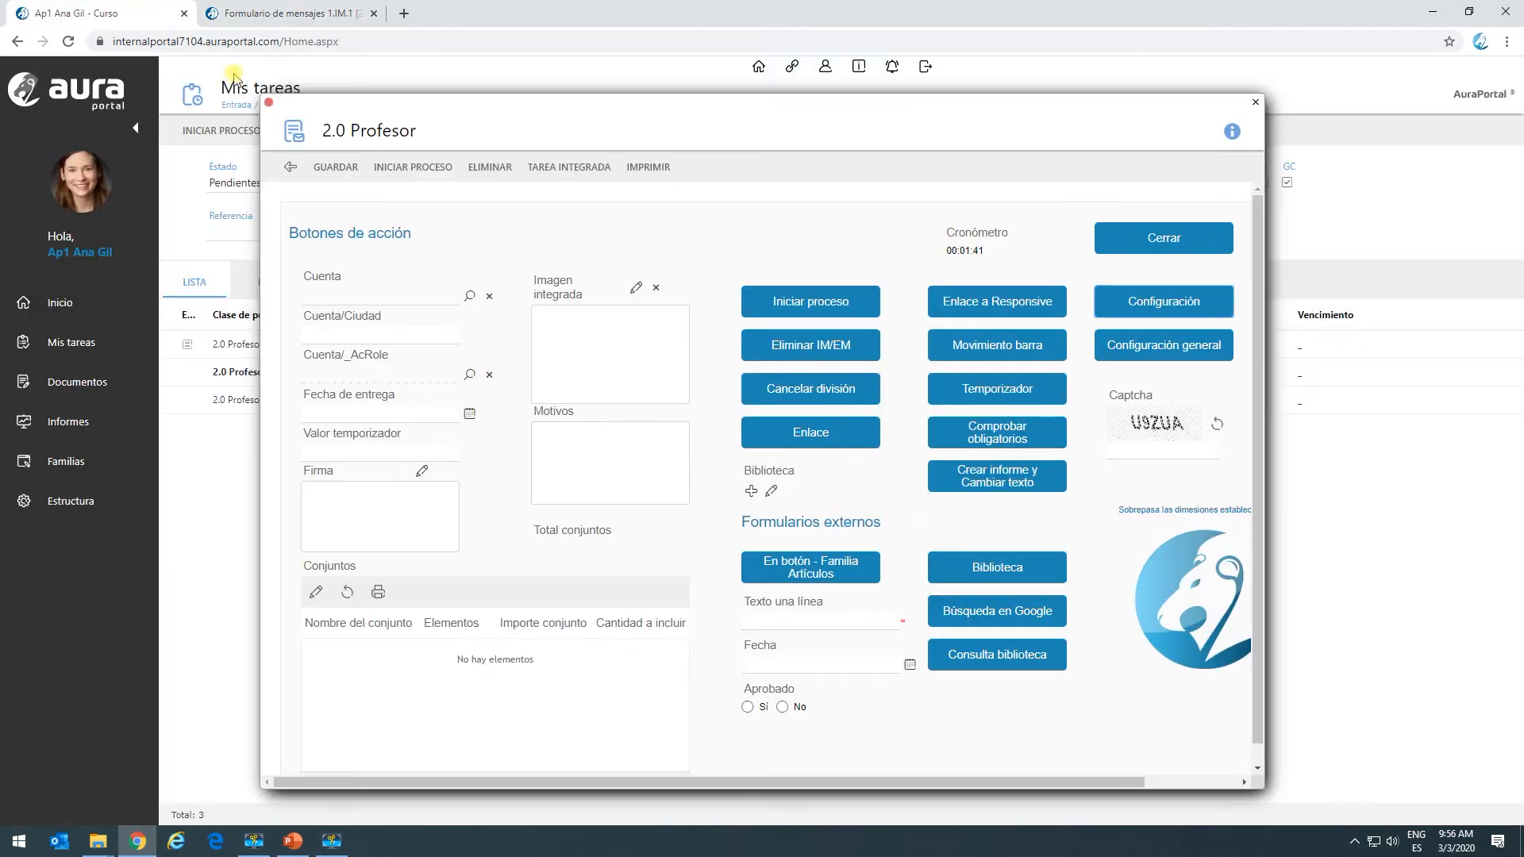
{"action": "left_click", "coordinate": [778, 447]}
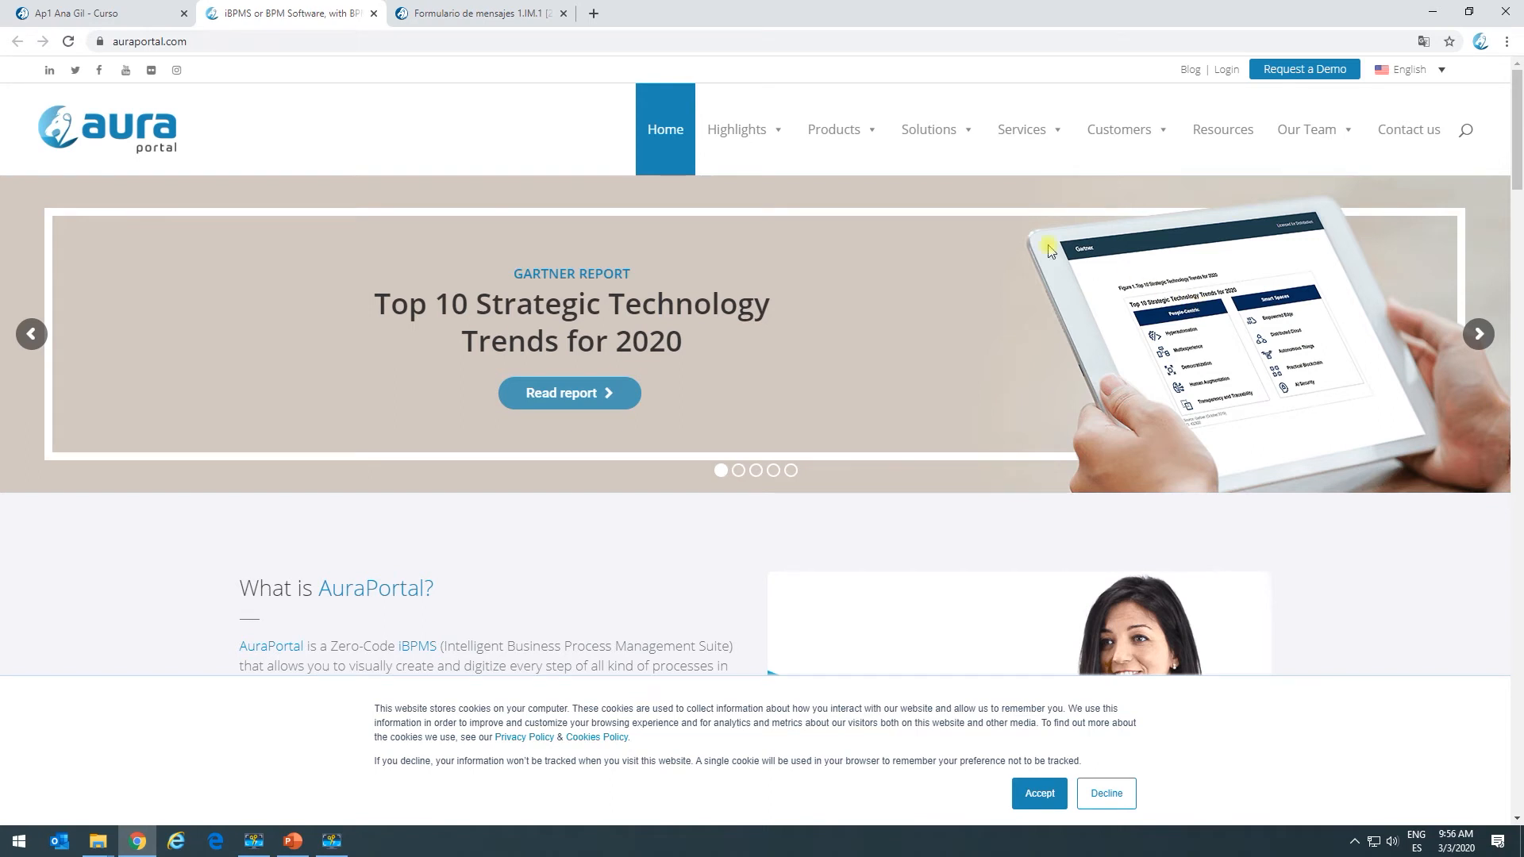
{"action": "left_click", "coordinate": [374, 13]}
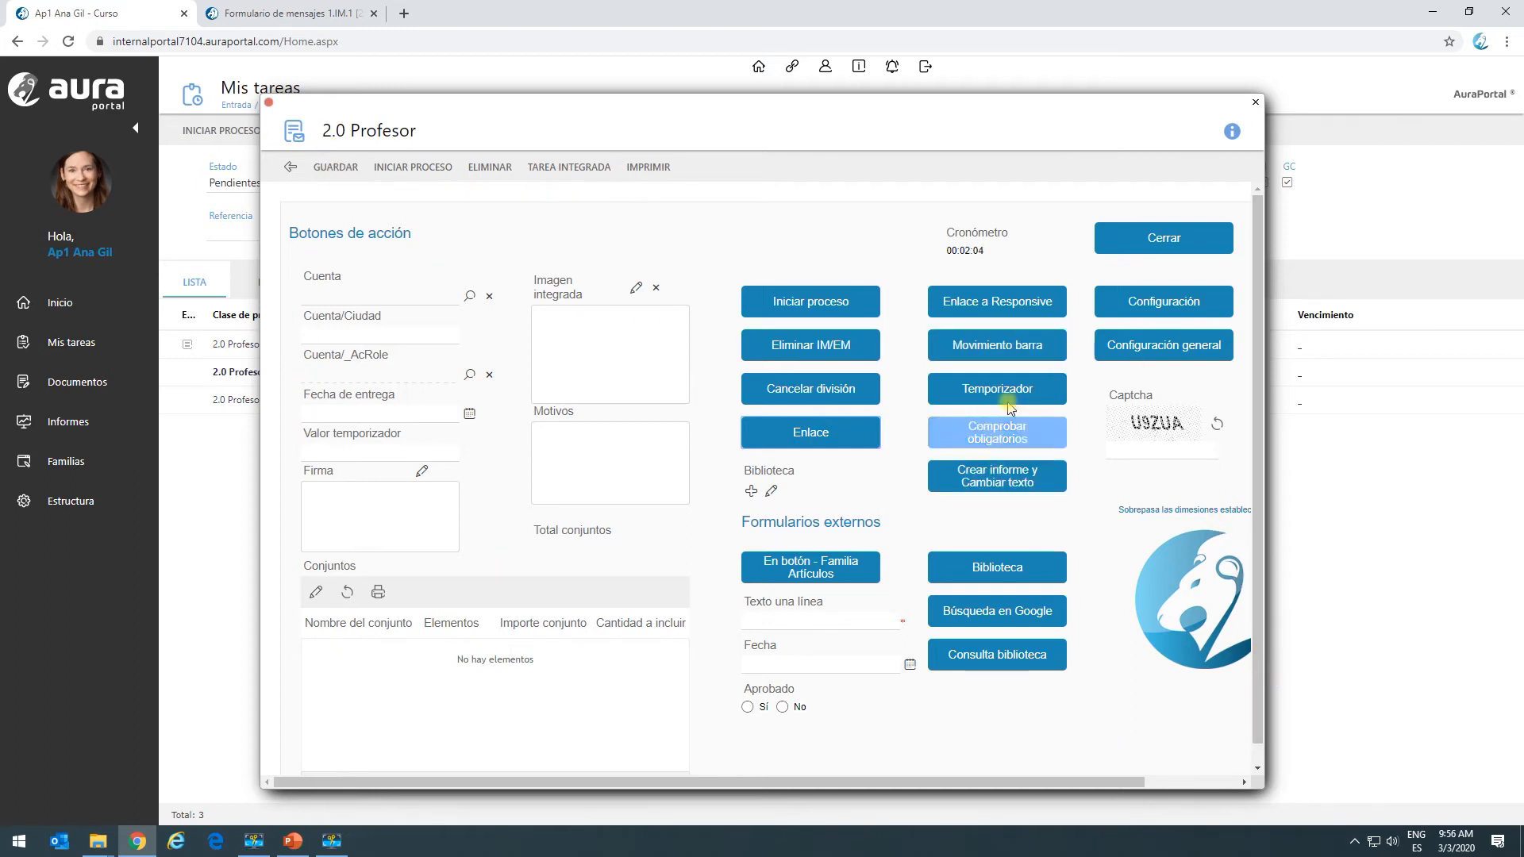
{"action": "left_click", "coordinate": [973, 350]}
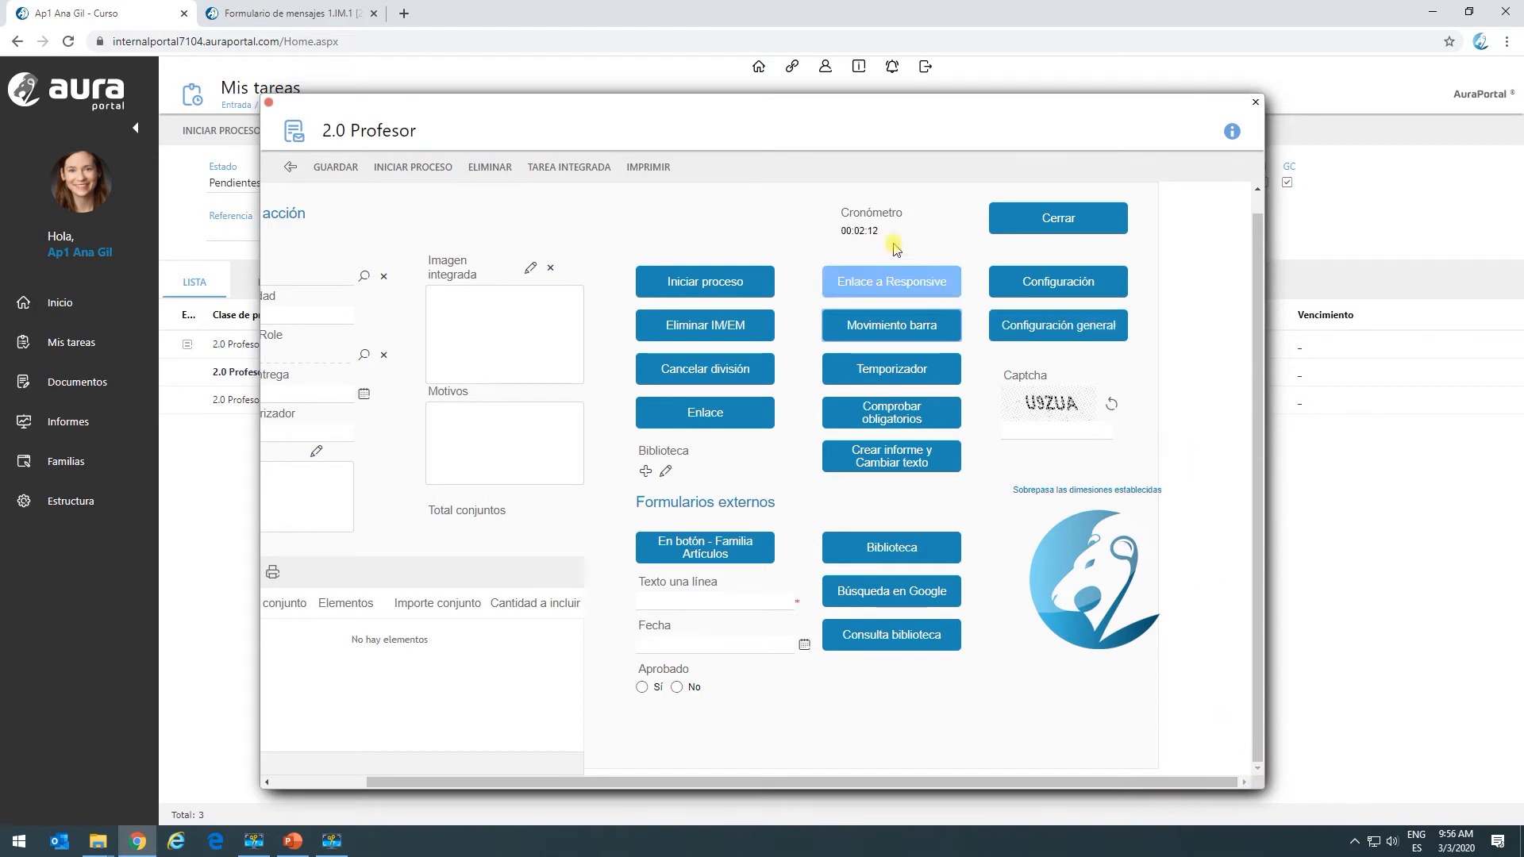
{"action": "left_click", "coordinate": [873, 327]}
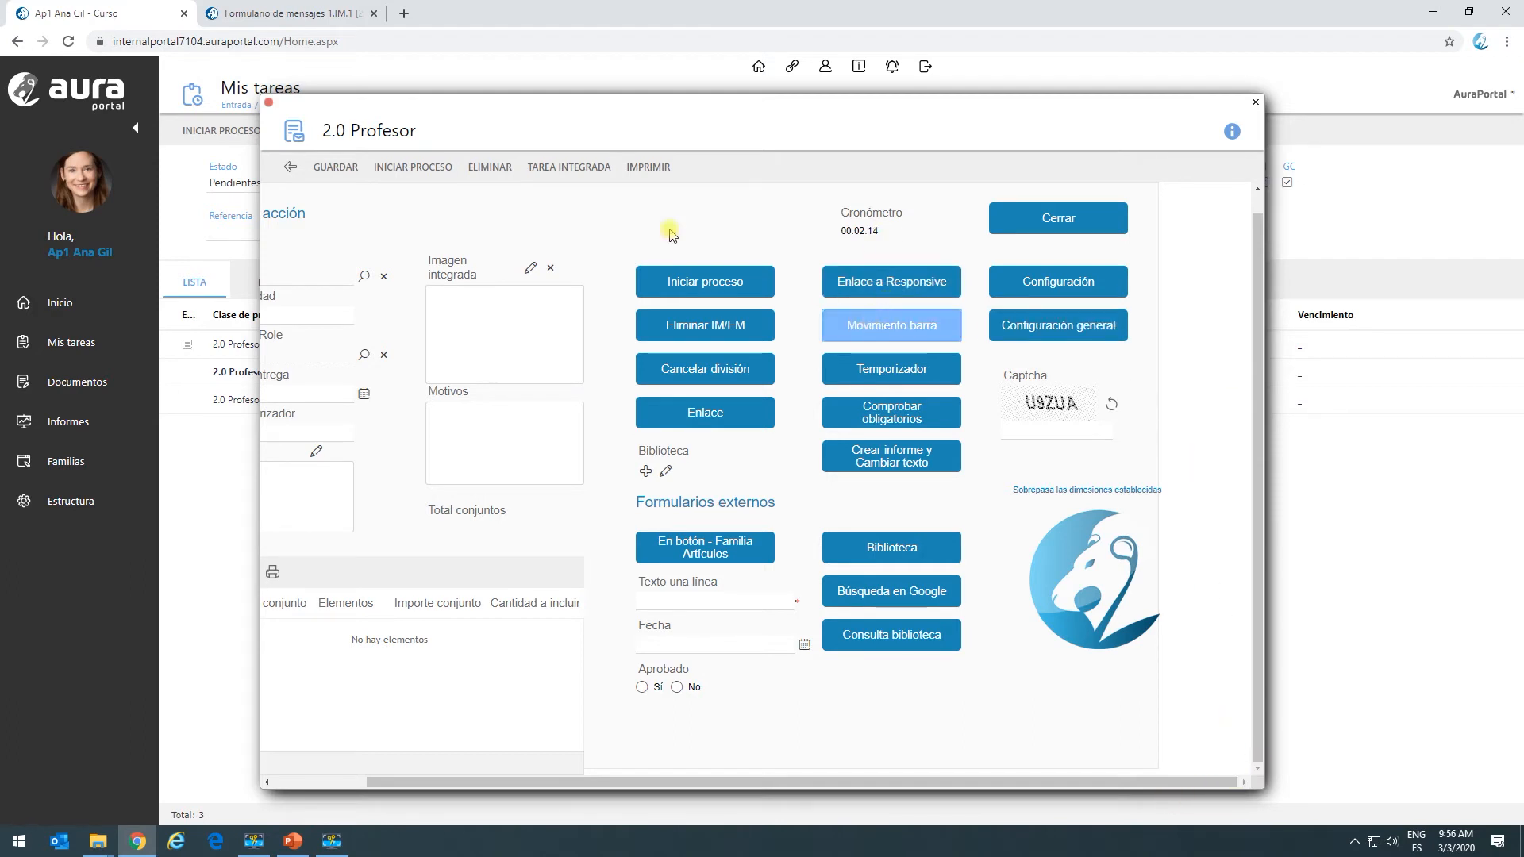
Step: In the form designer, inspect the Movimiento barra button's horizontal and vertical scroll-bar movement settings, and close them
{"action": "left_click", "coordinate": [301, 12]}
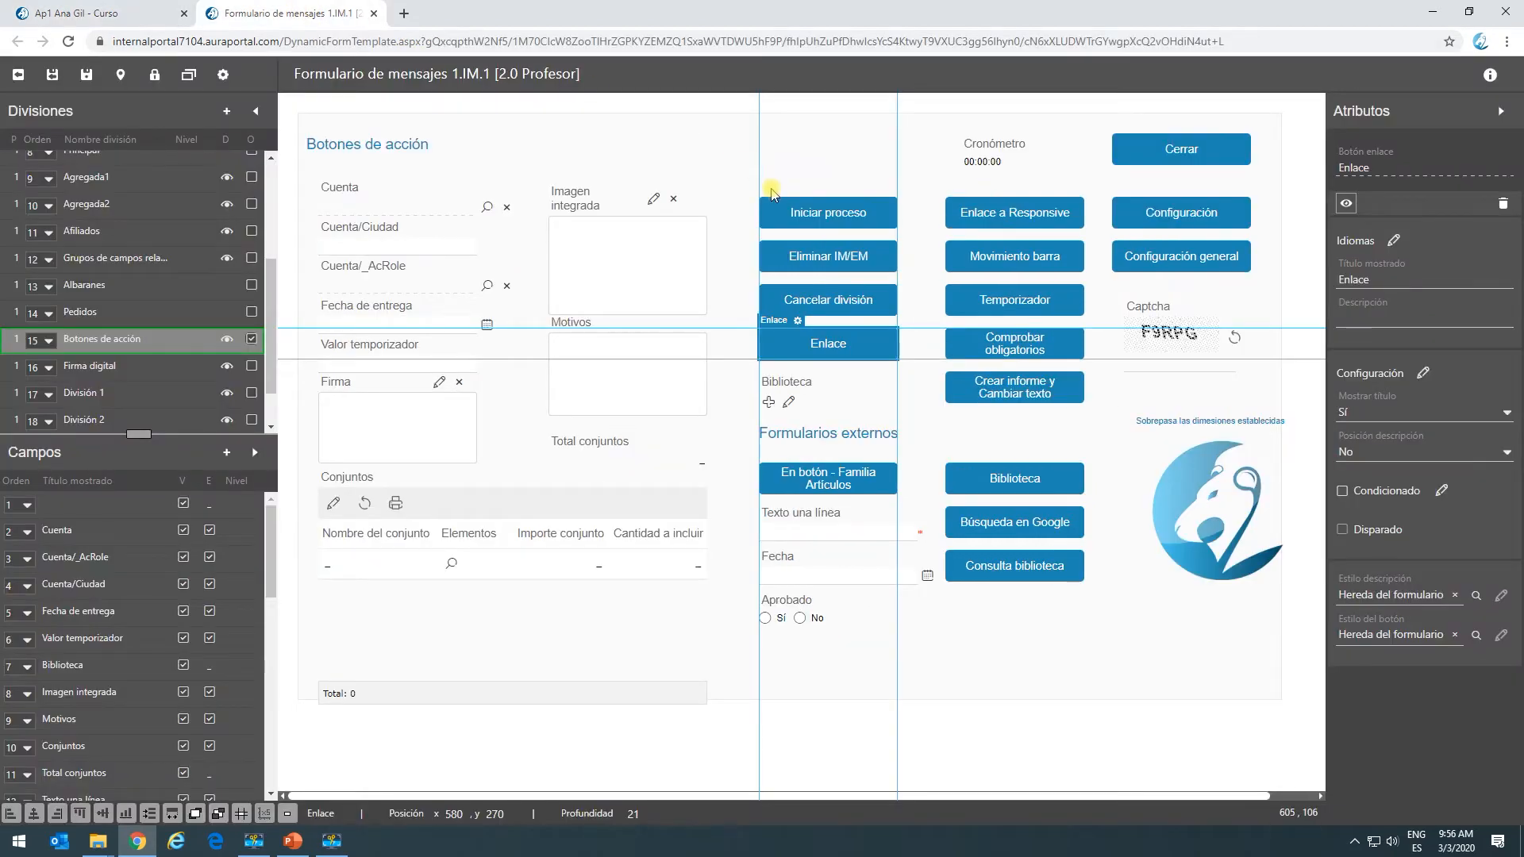
{"action": "left_click", "coordinate": [1000, 262]}
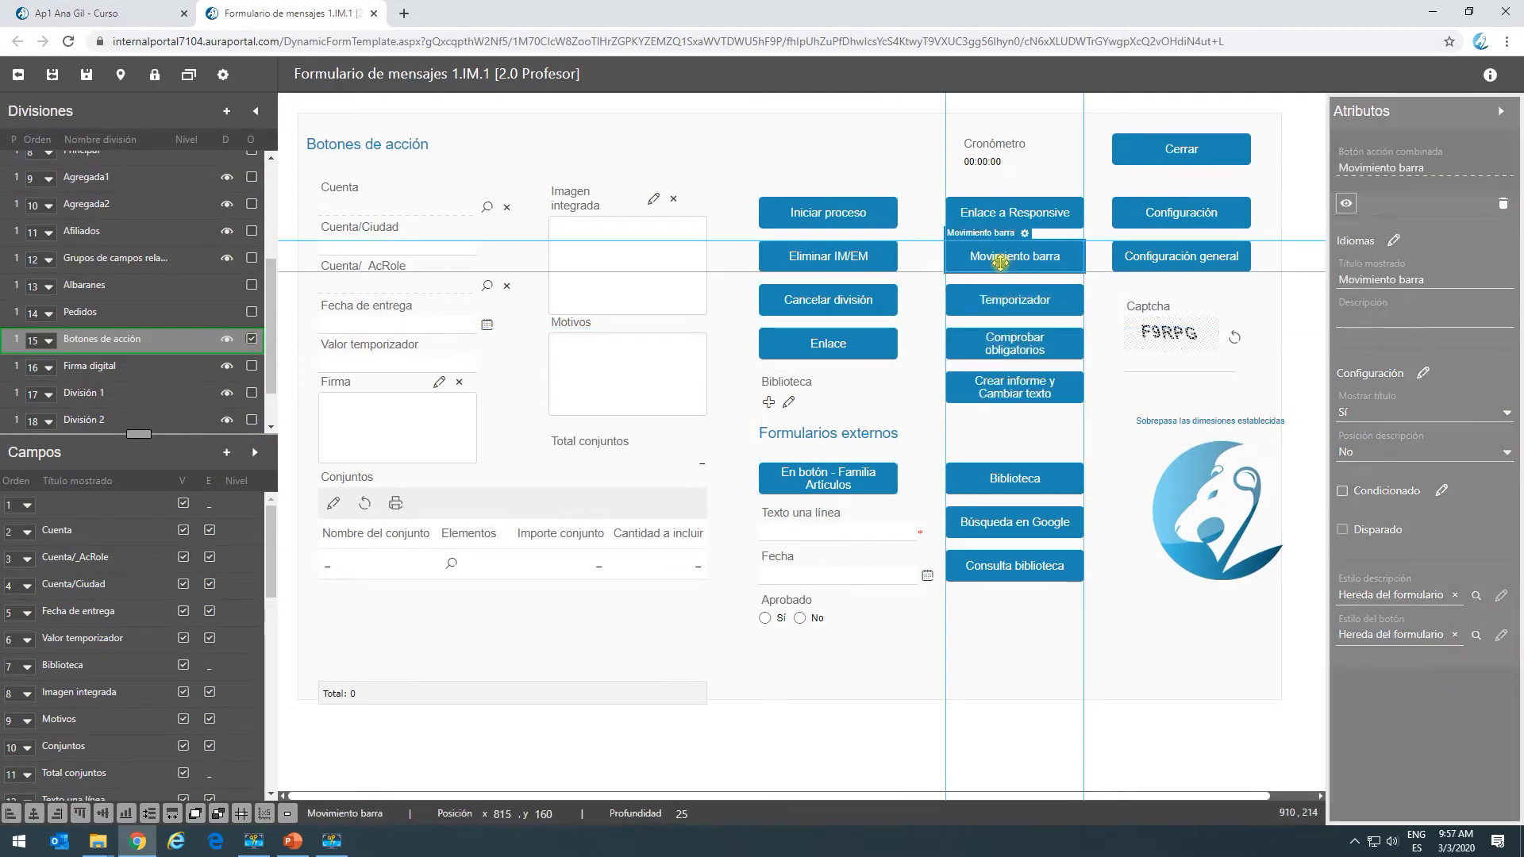
{"action": "left_click", "coordinate": [1025, 234]}
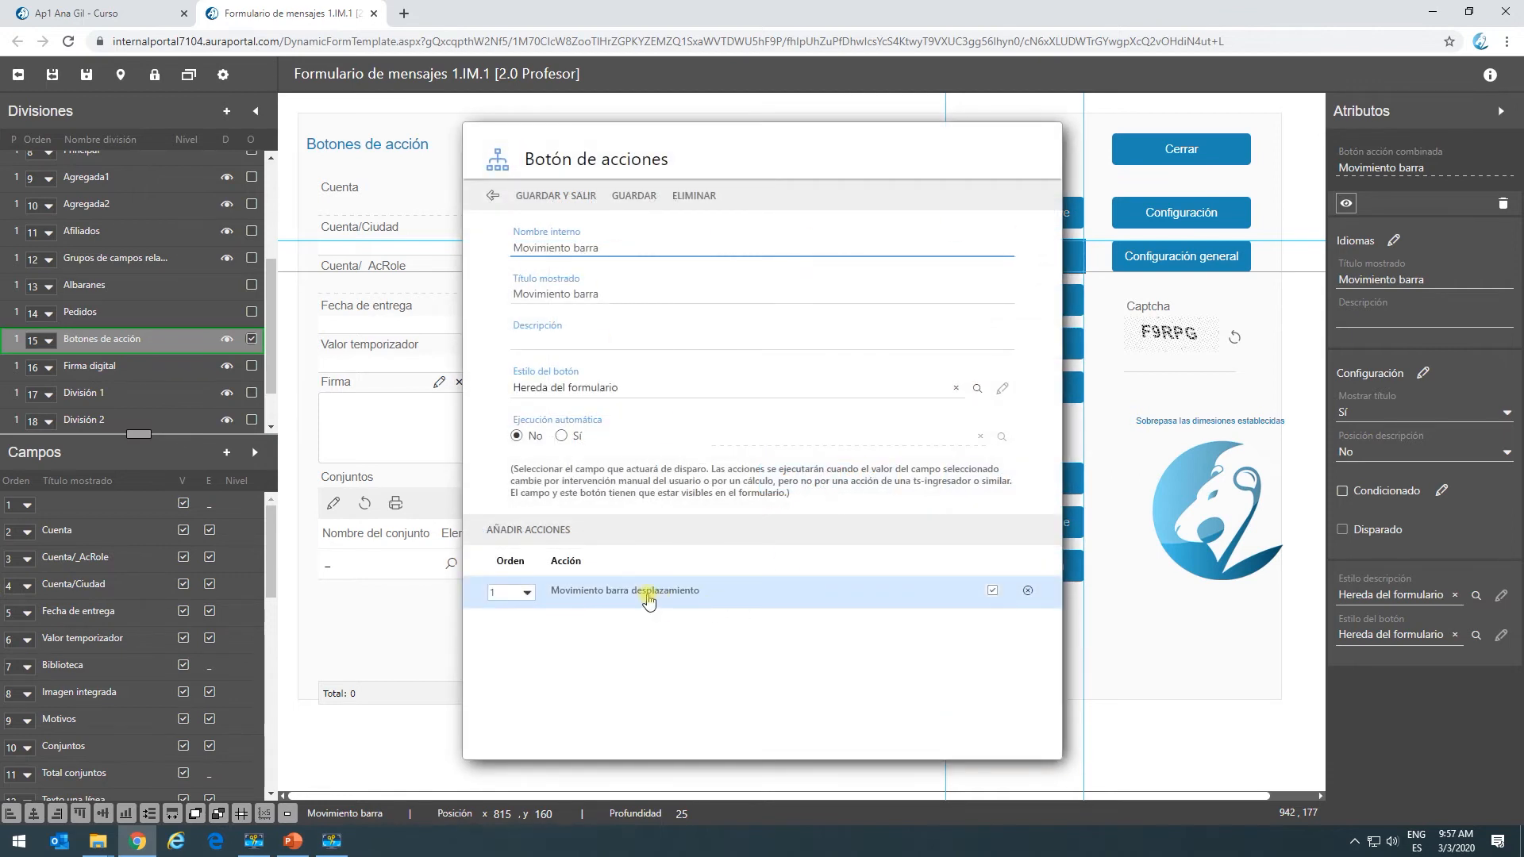
{"action": "double_click", "coordinate": [648, 601]}
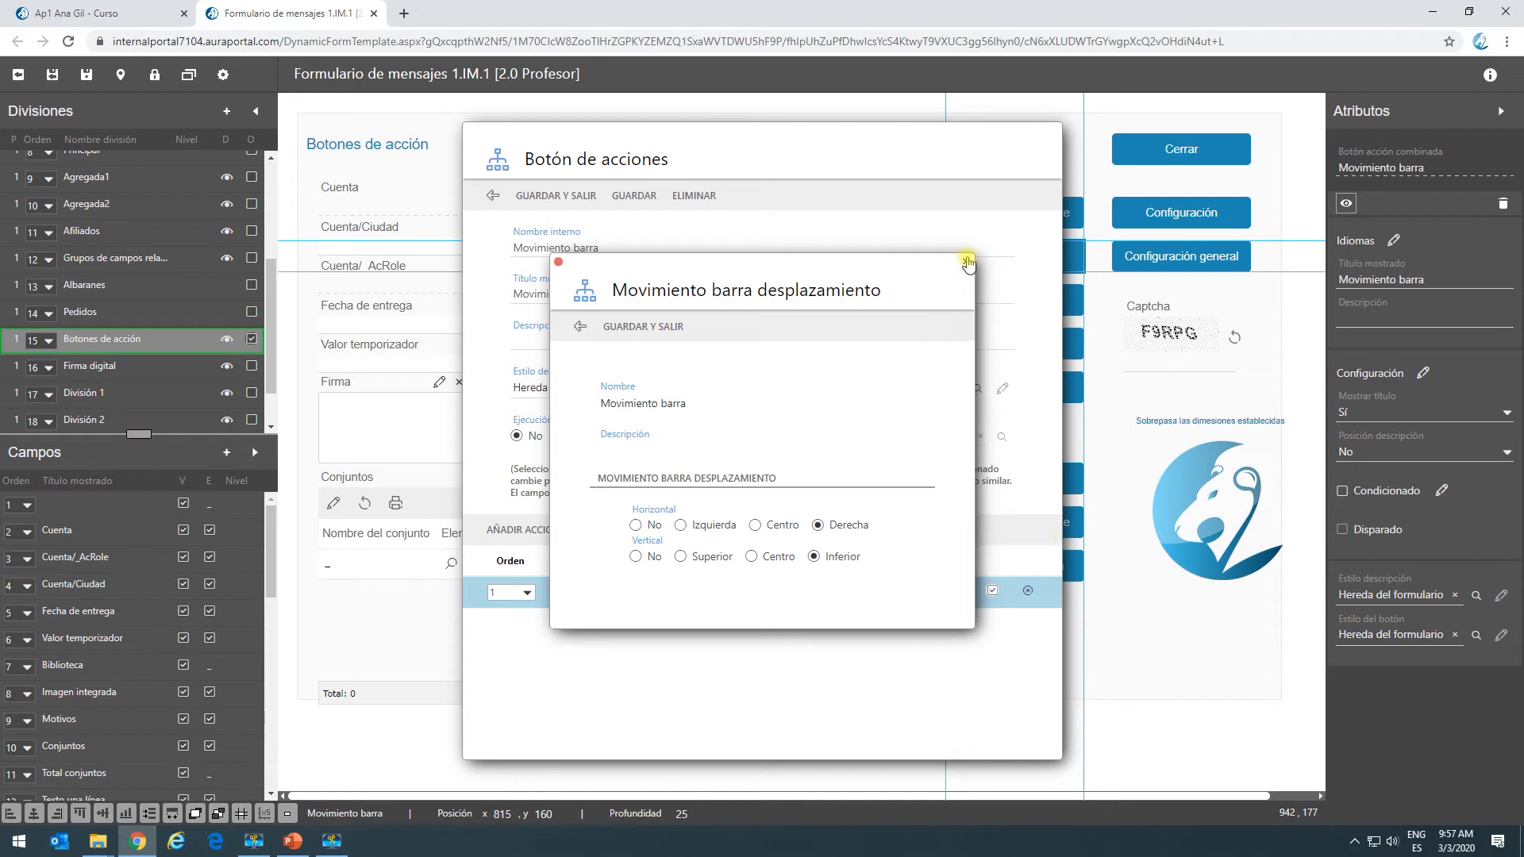
{"action": "left_click", "coordinate": [968, 262]}
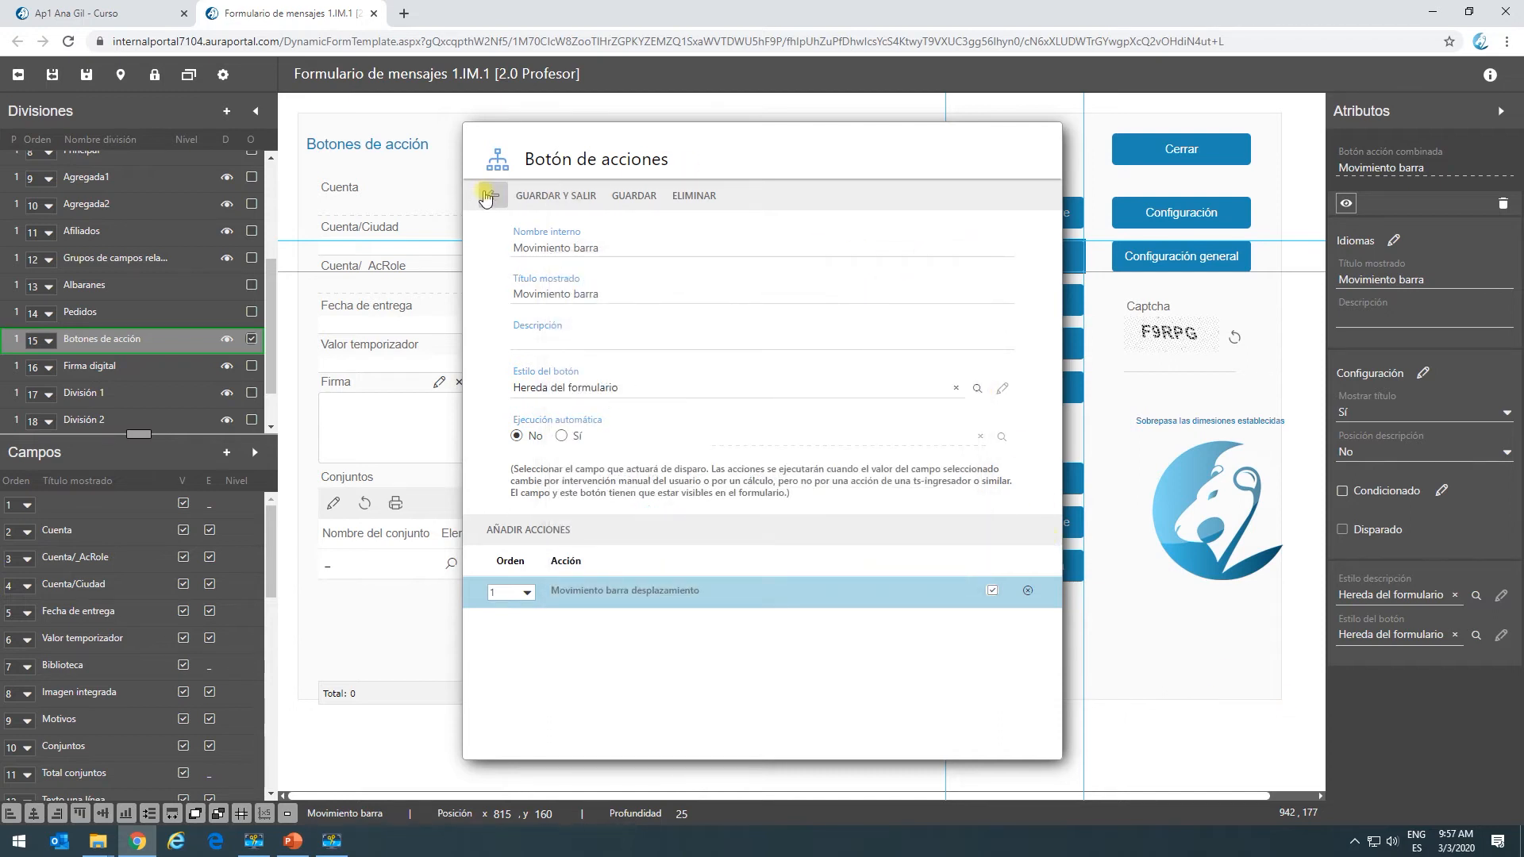
{"action": "left_click", "coordinate": [488, 197]}
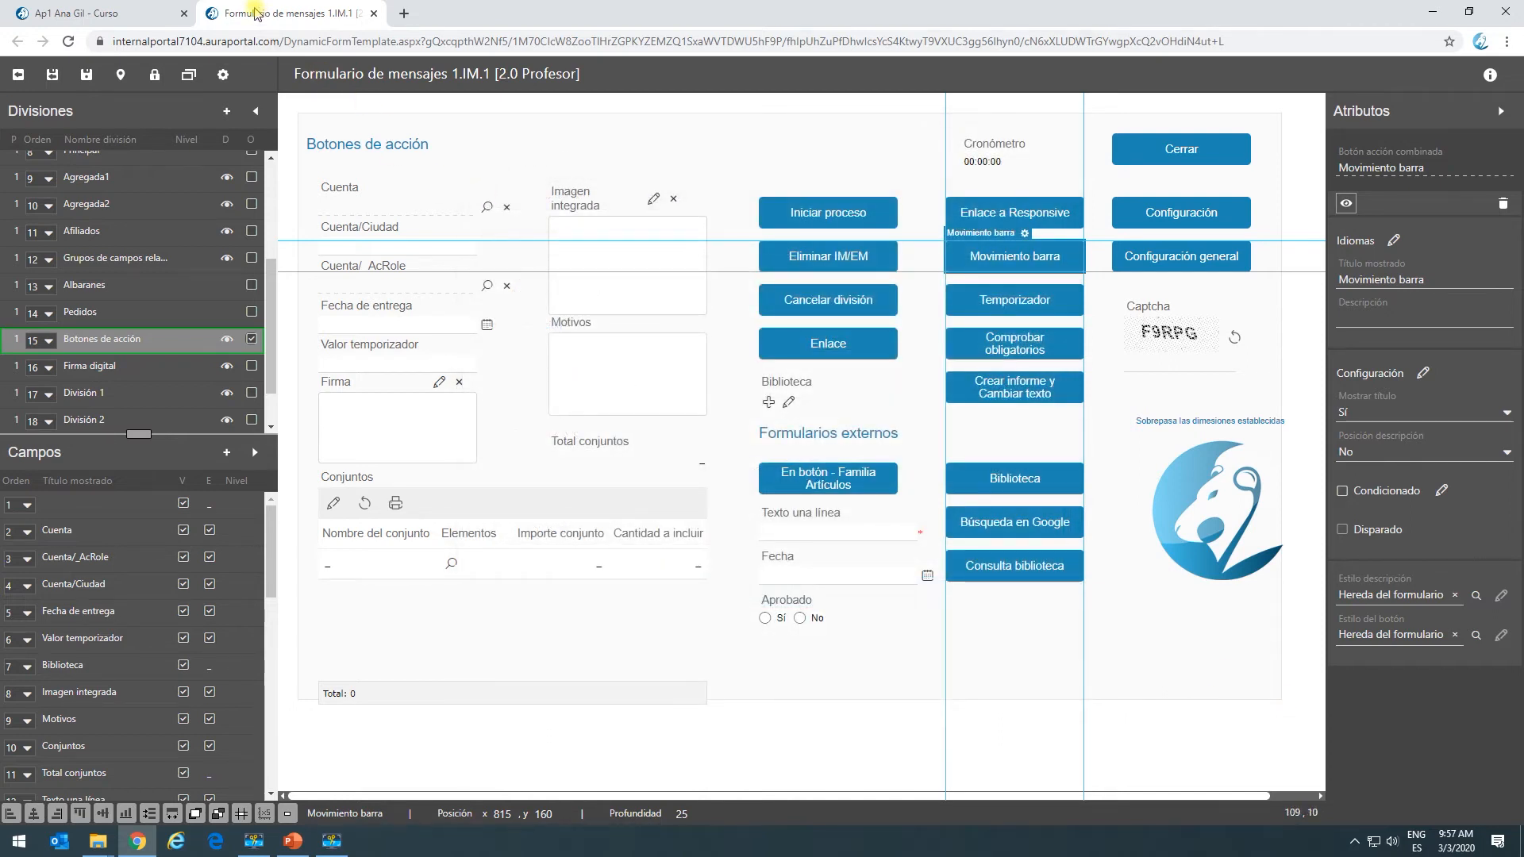
Step: Try the Temporizador action in the running 2.0 Profesor form and return to its Botones de acción division
{"action": "left_click", "coordinate": [151, 14]}
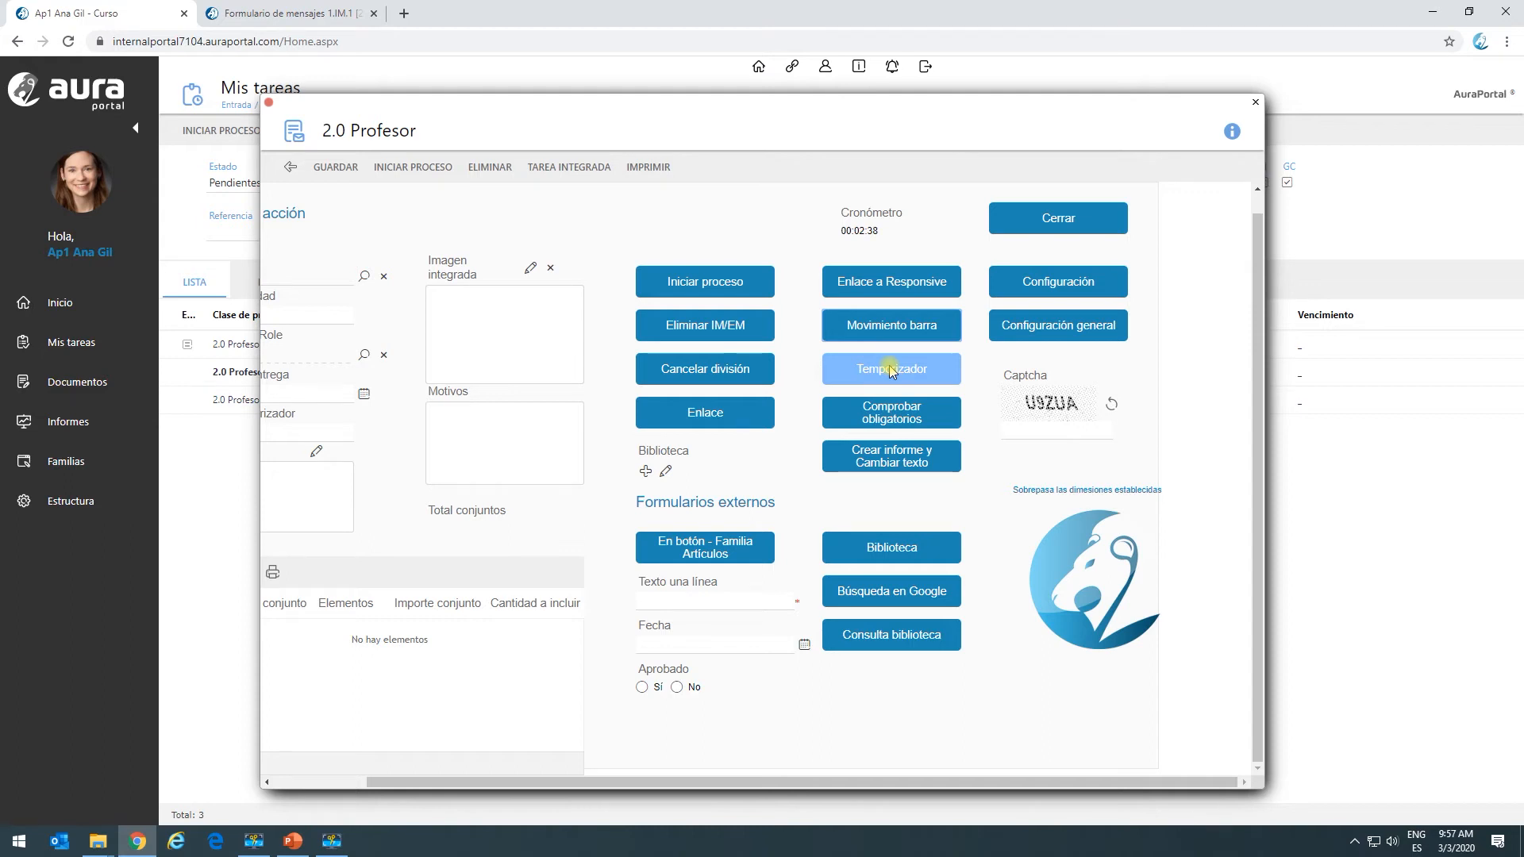
{"action": "left_click_drag", "start_coordinate": [786, 782], "coordinate": [391, 825]}
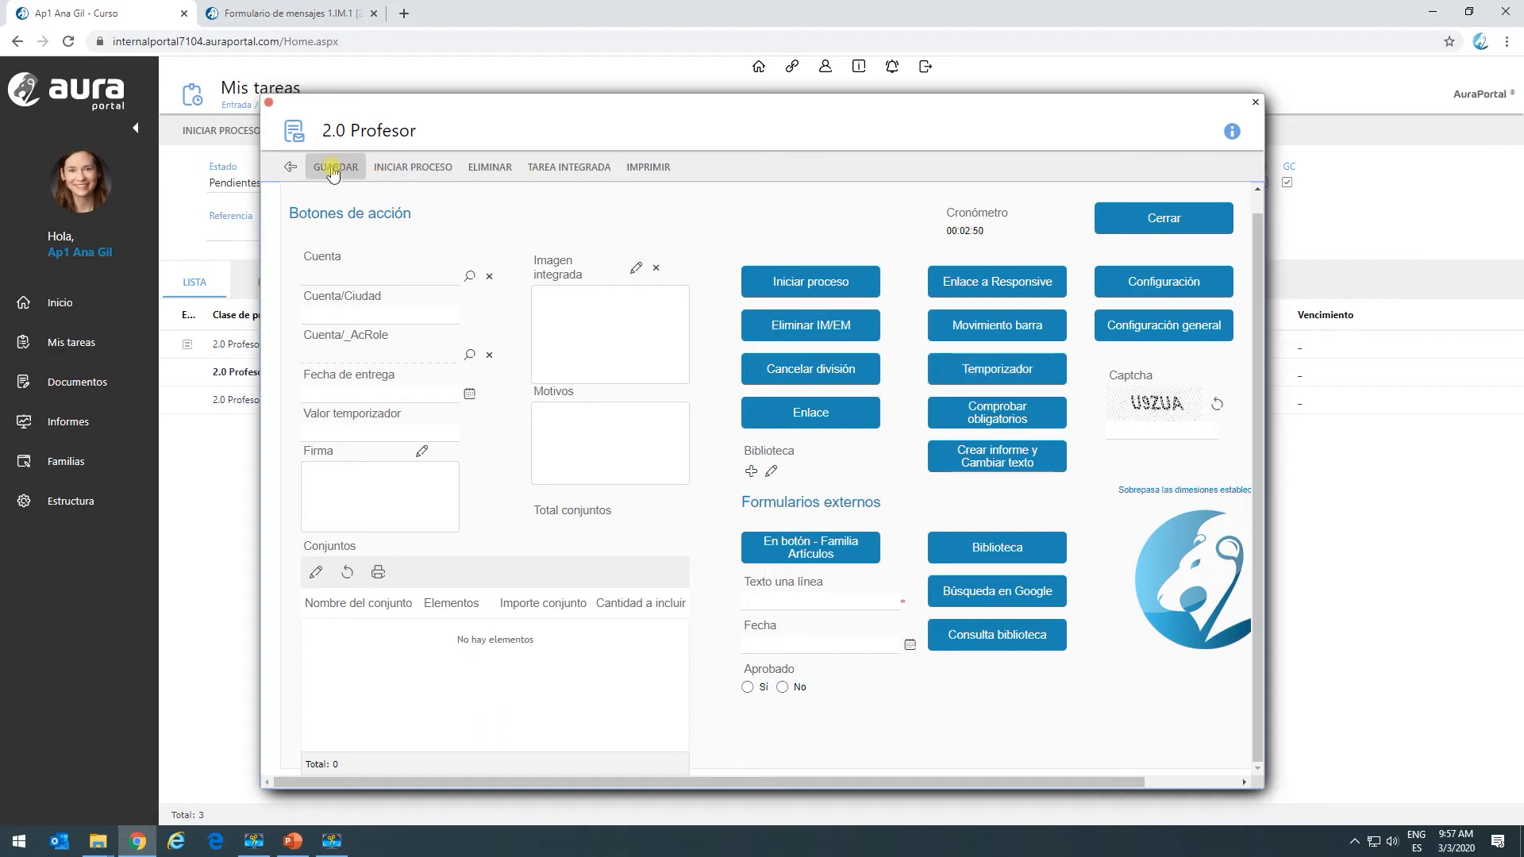
{"action": "left_click", "coordinate": [982, 371]}
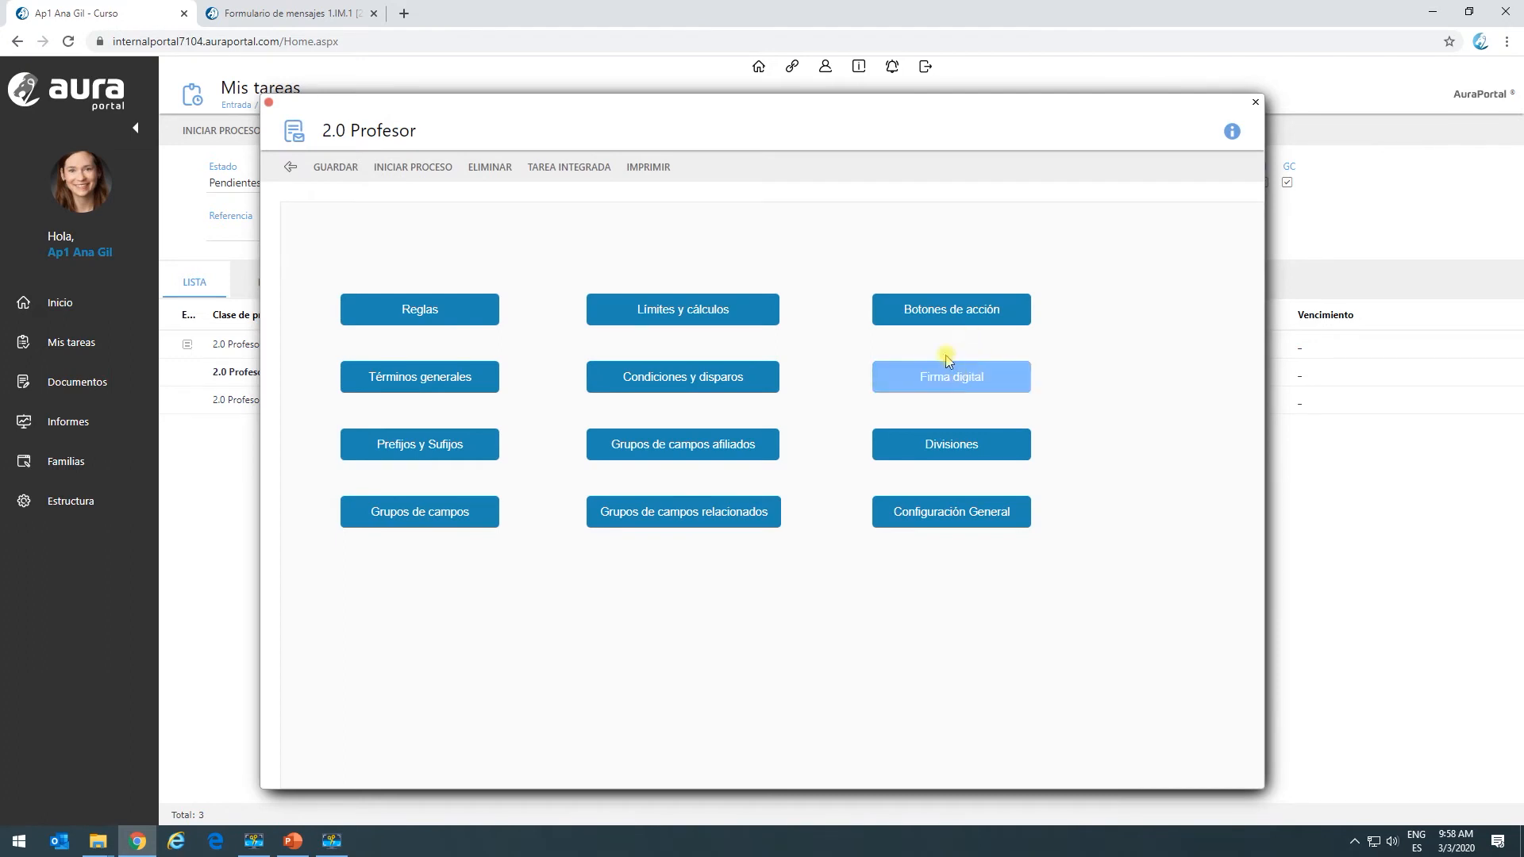
{"action": "left_click", "coordinate": [930, 316]}
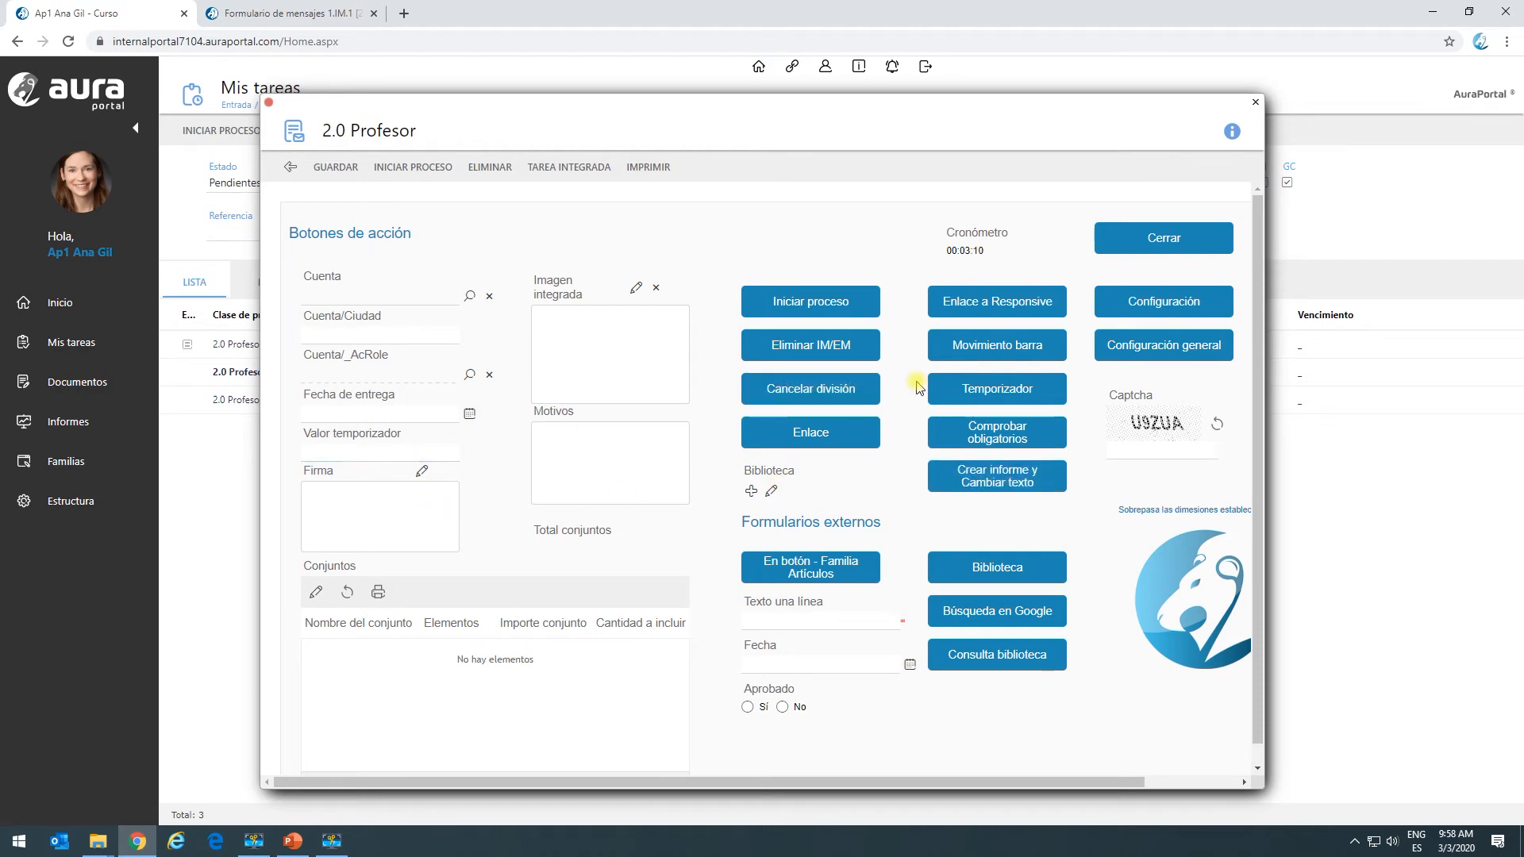
Step: In the form designer, inspect the Temporizador button's actions and its timer's countdown, panel field, value and maximum time options, and save and exit
{"action": "left_click", "coordinate": [294, 17]}
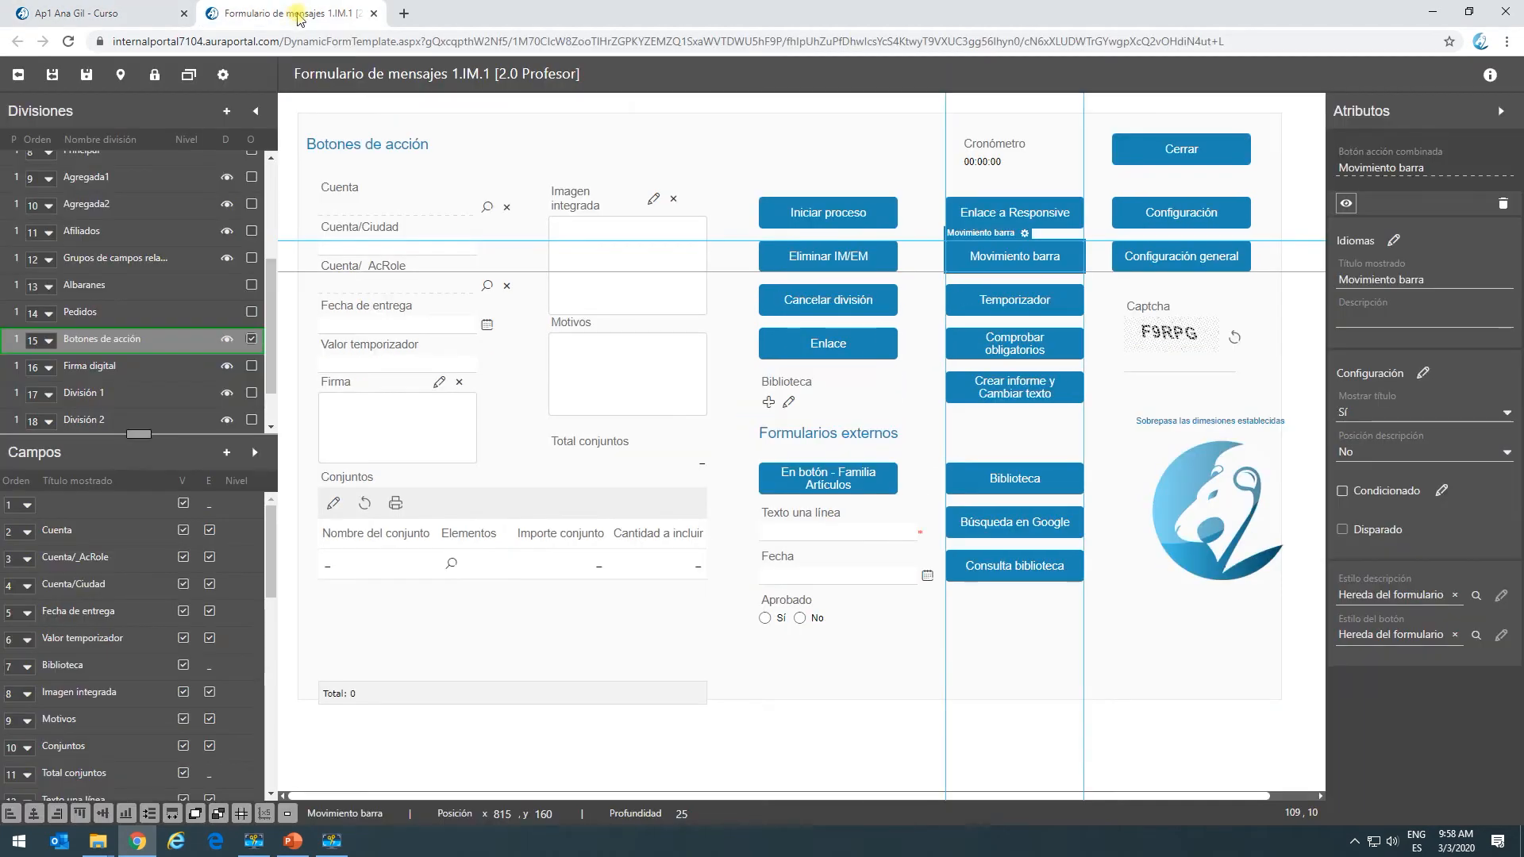
{"action": "double_click", "coordinate": [1006, 307]}
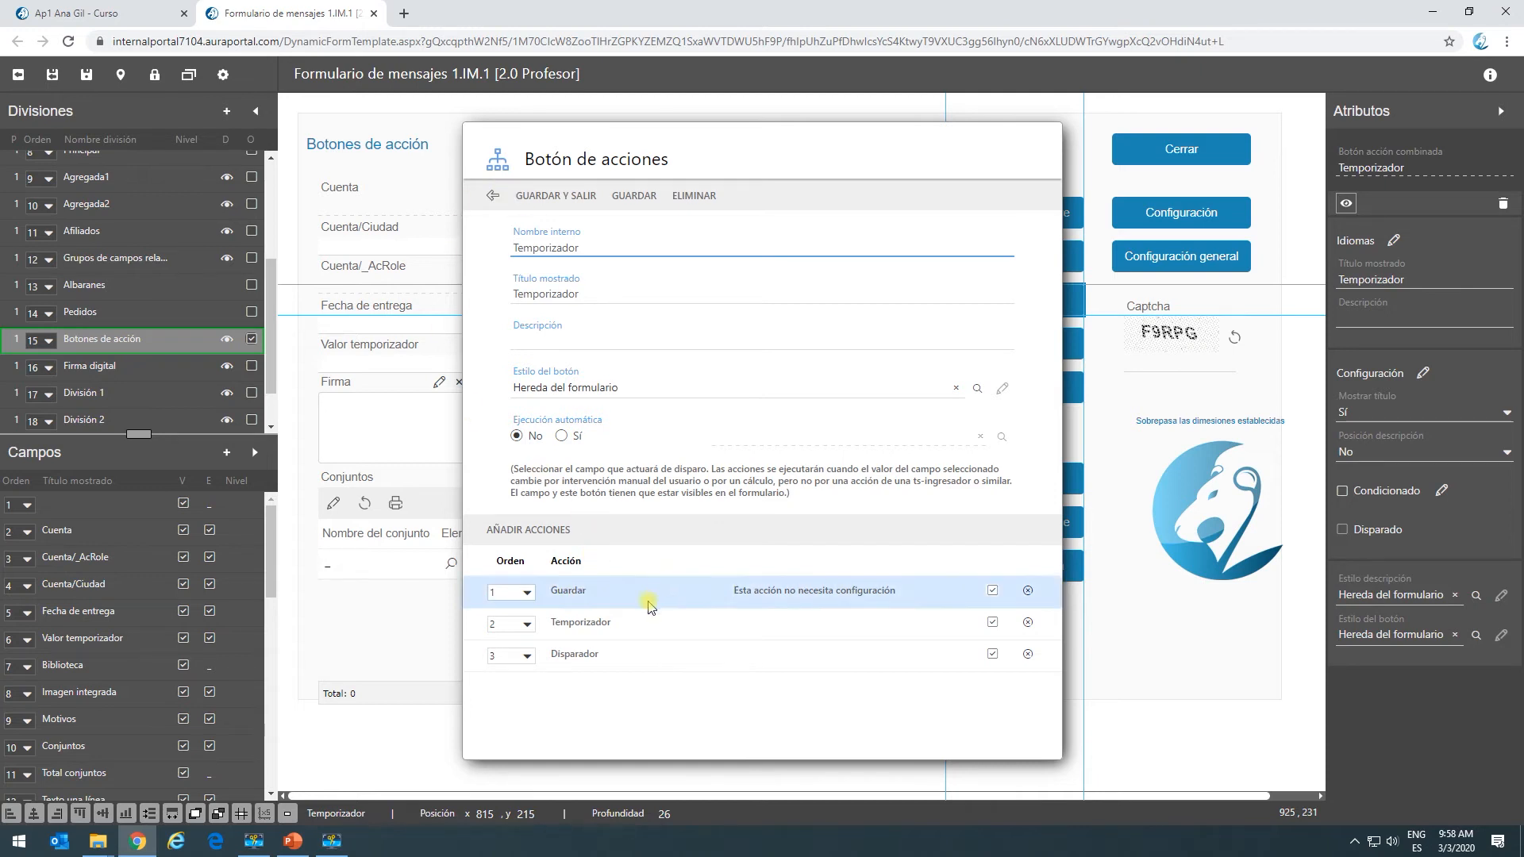
{"action": "left_click", "coordinate": [630, 624]}
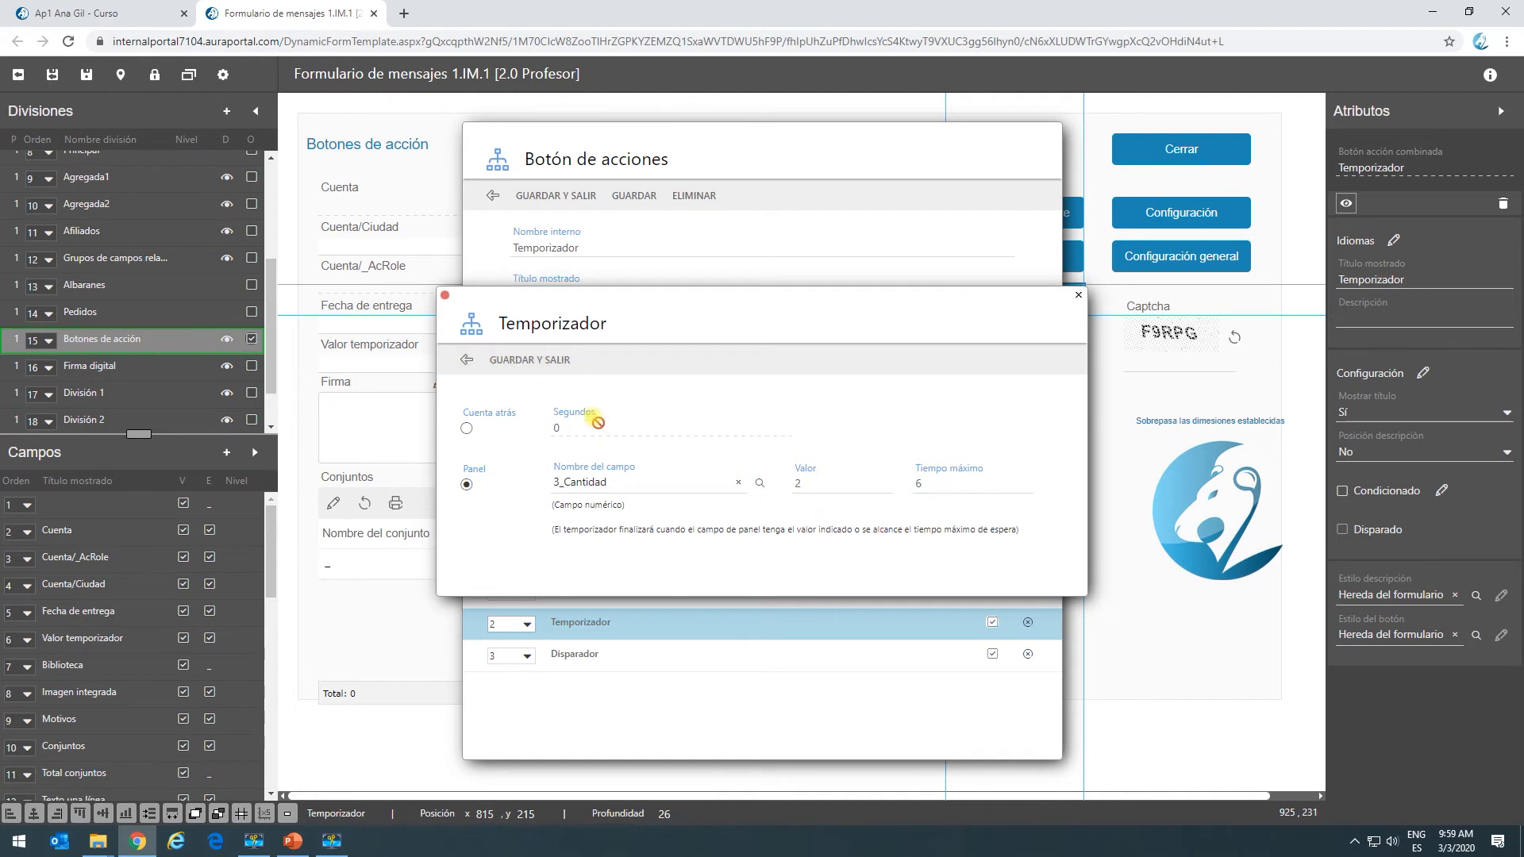
{"action": "left_click", "coordinate": [505, 361]}
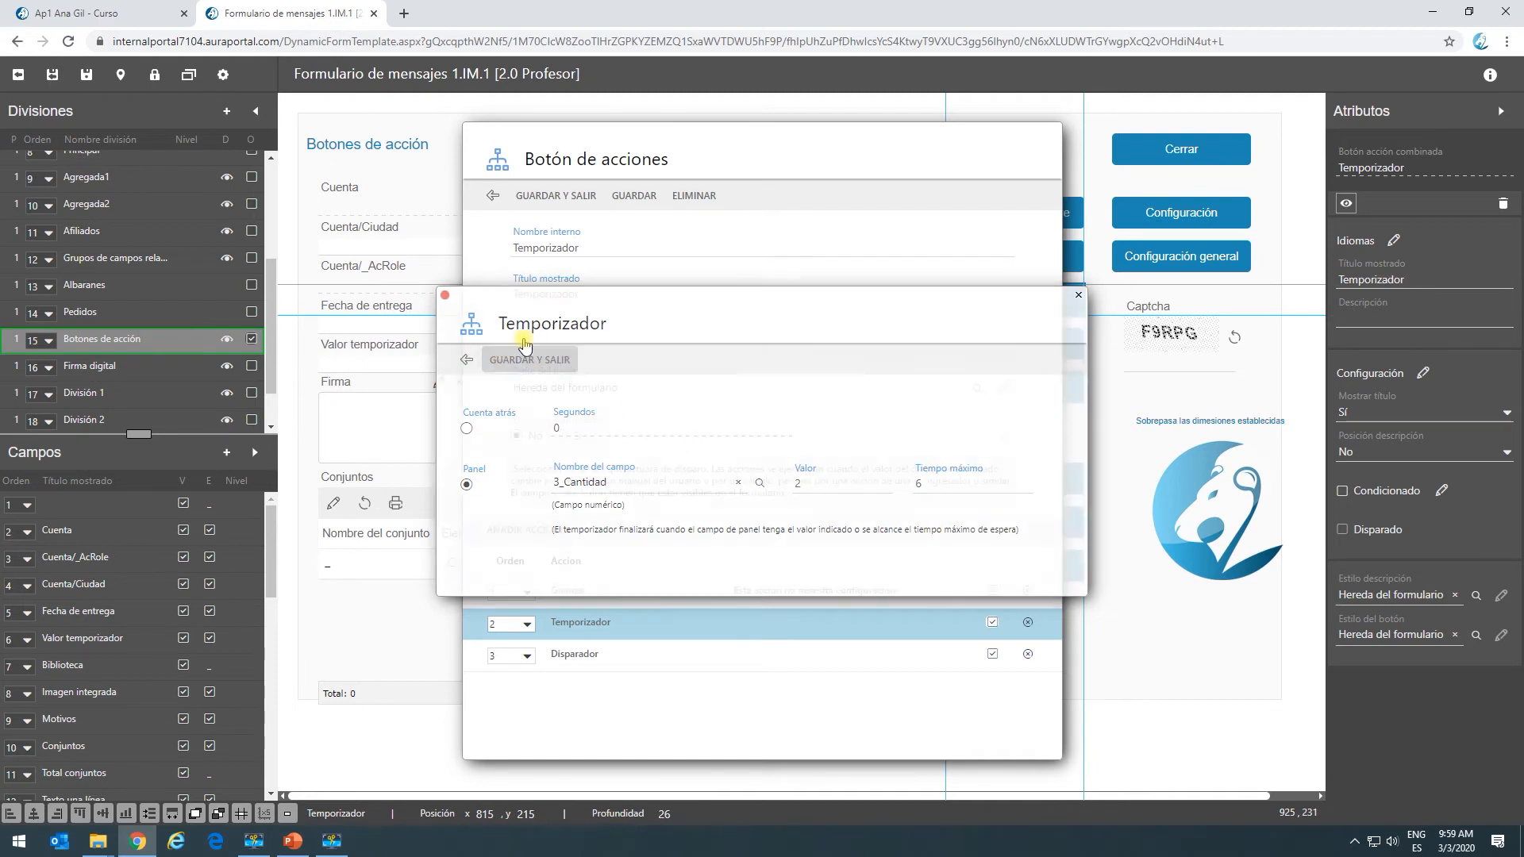
{"action": "left_click", "coordinate": [555, 199]}
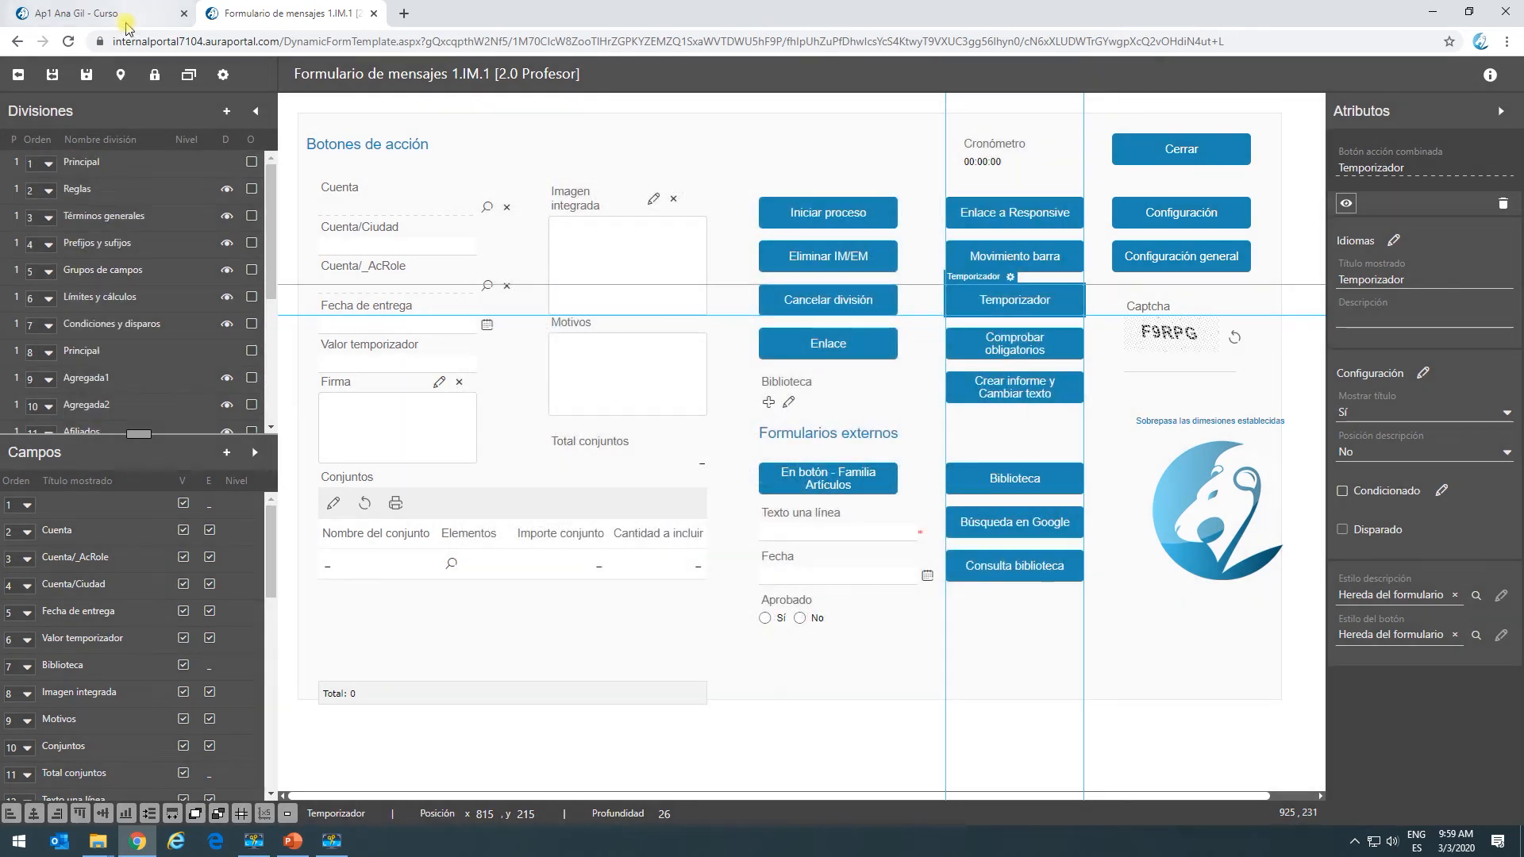
Step: In the running form, set Valor temporizador to 2, run the Temporizador action, and reopen the Botones de acción division
{"action": "left_click", "coordinate": [120, 13]}
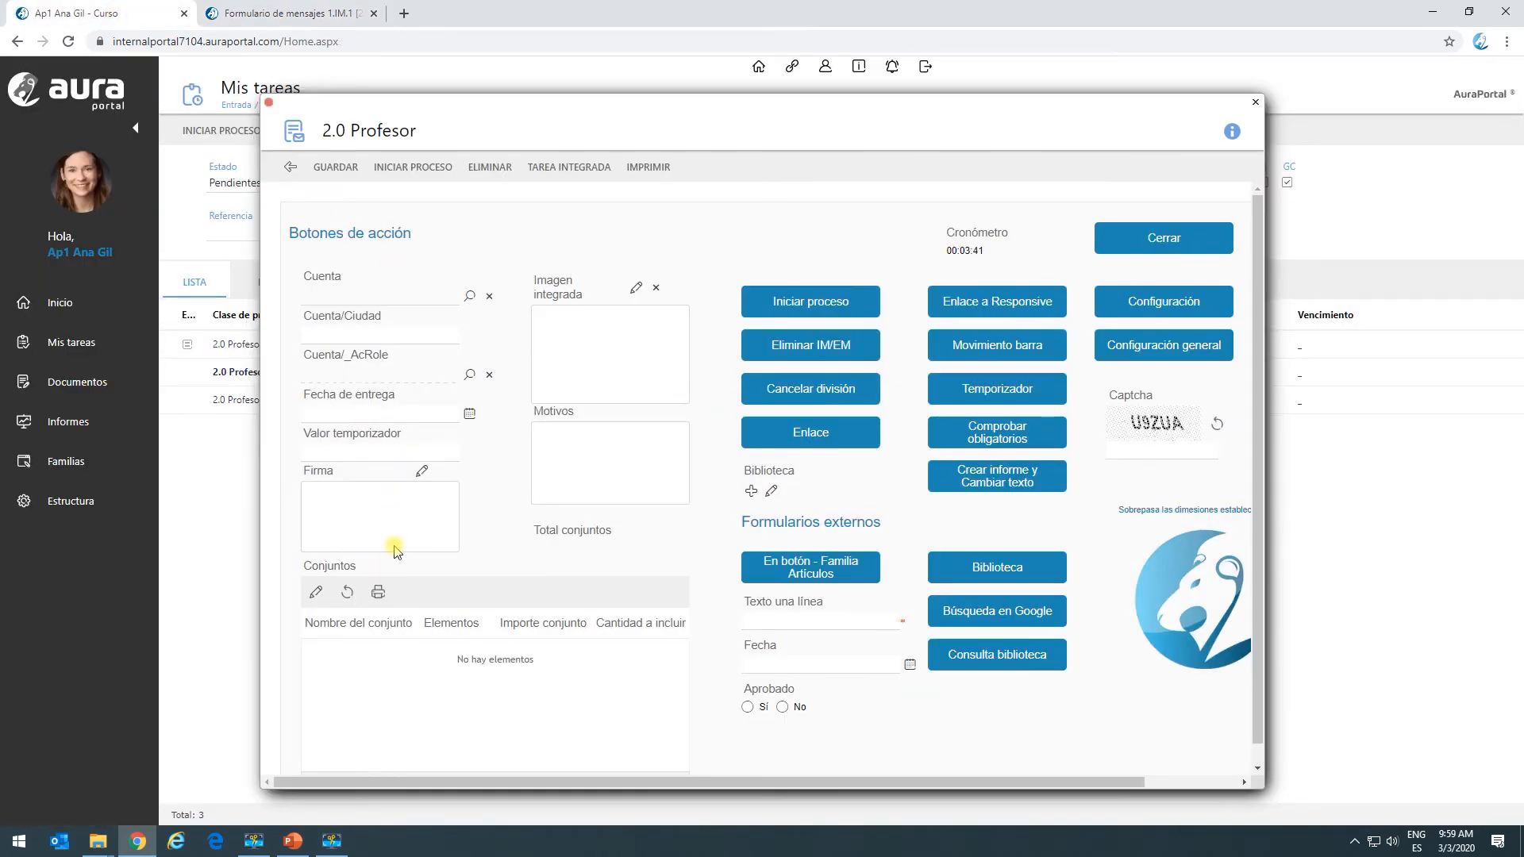
{"action": "left_click", "coordinate": [362, 446]}
{"action": "left_click", "coordinate": [1164, 713]}
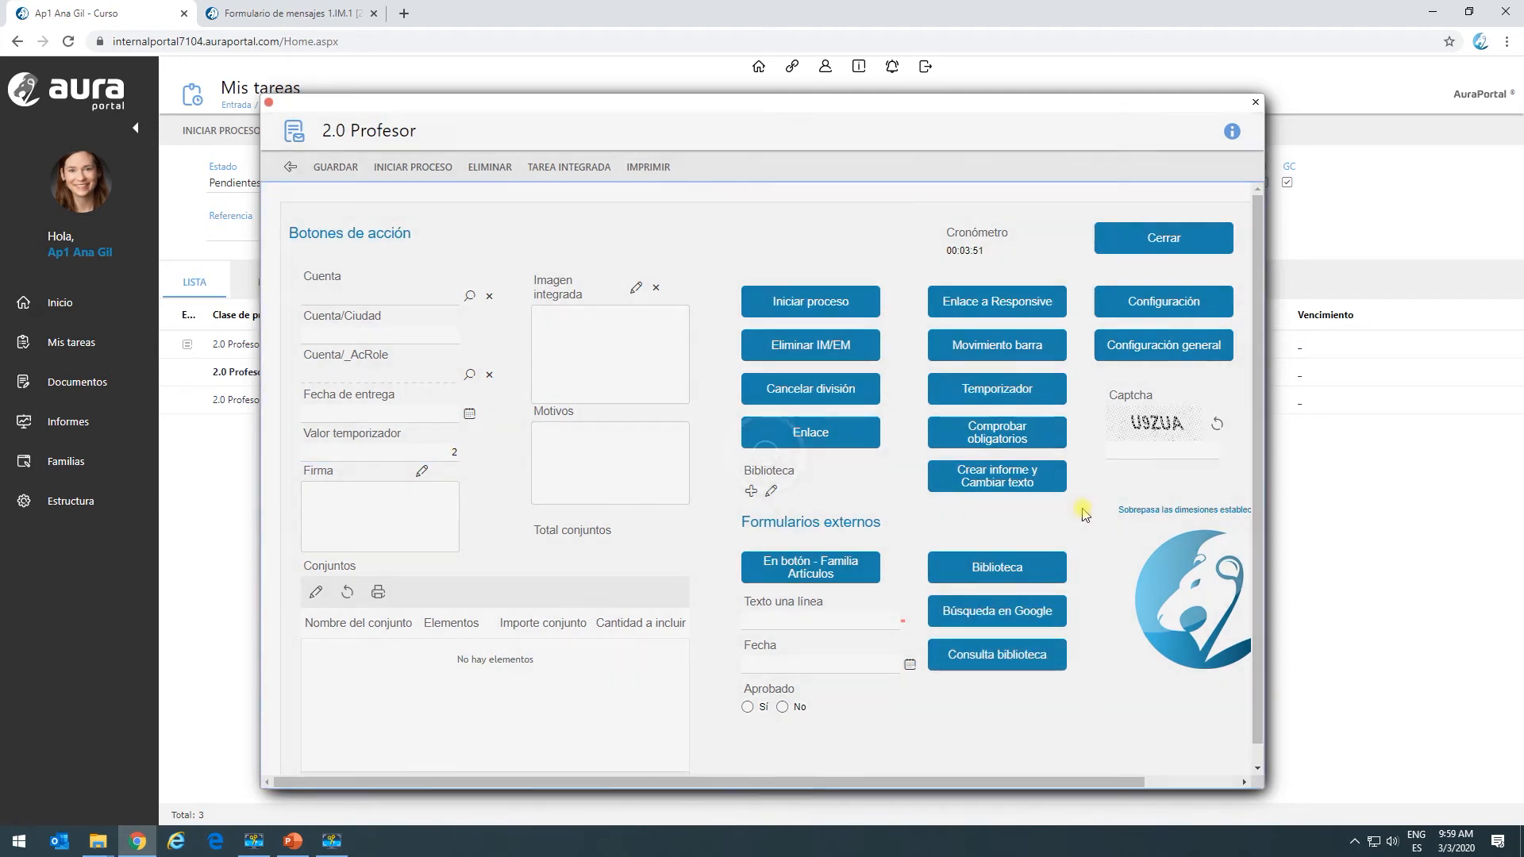
{"action": "left_click", "coordinate": [996, 389]}
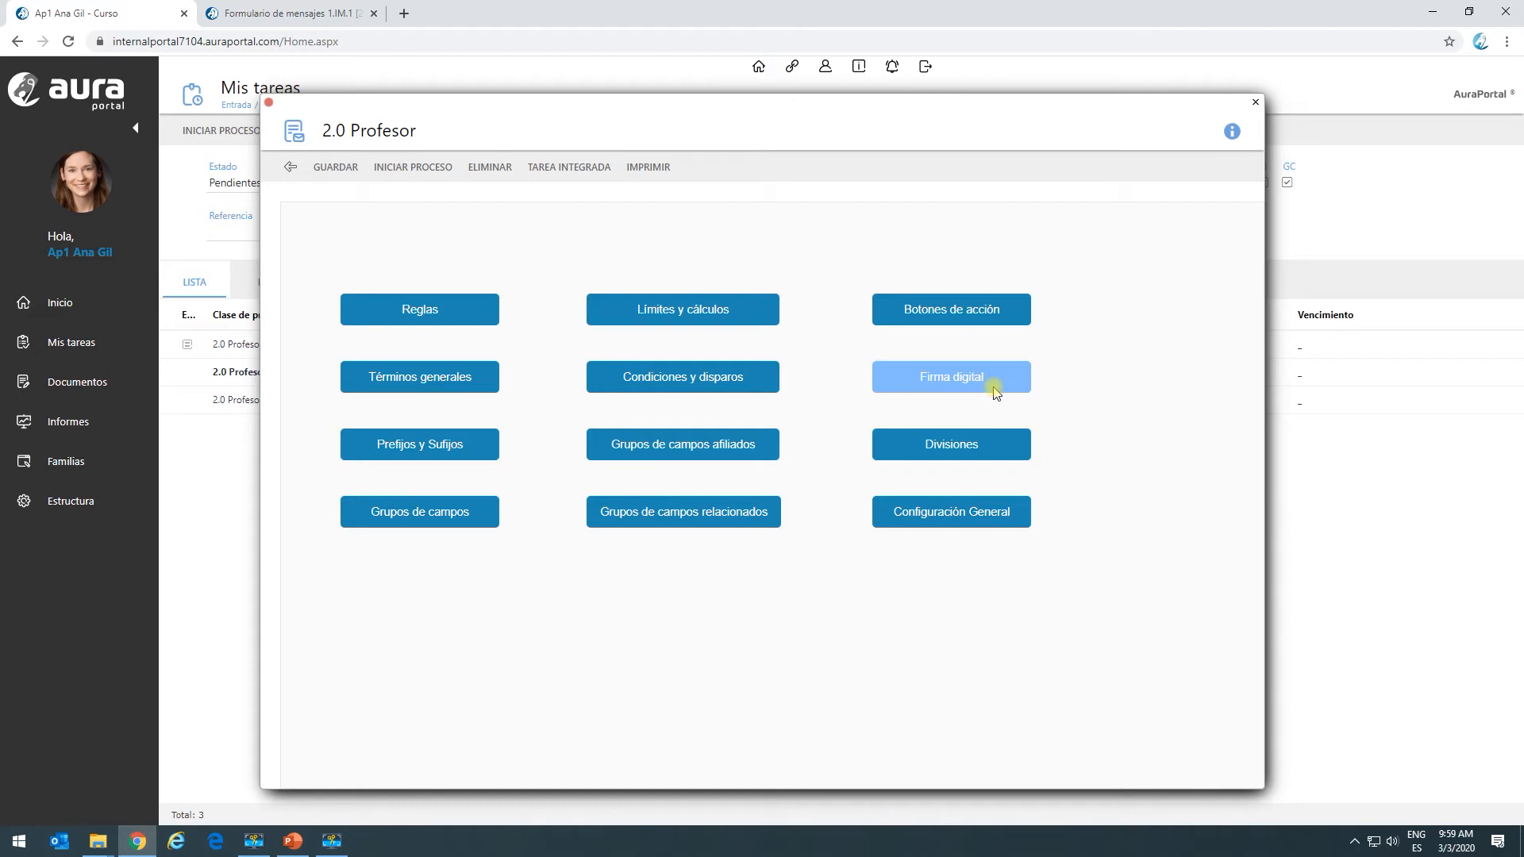
{"action": "left_click", "coordinate": [951, 311]}
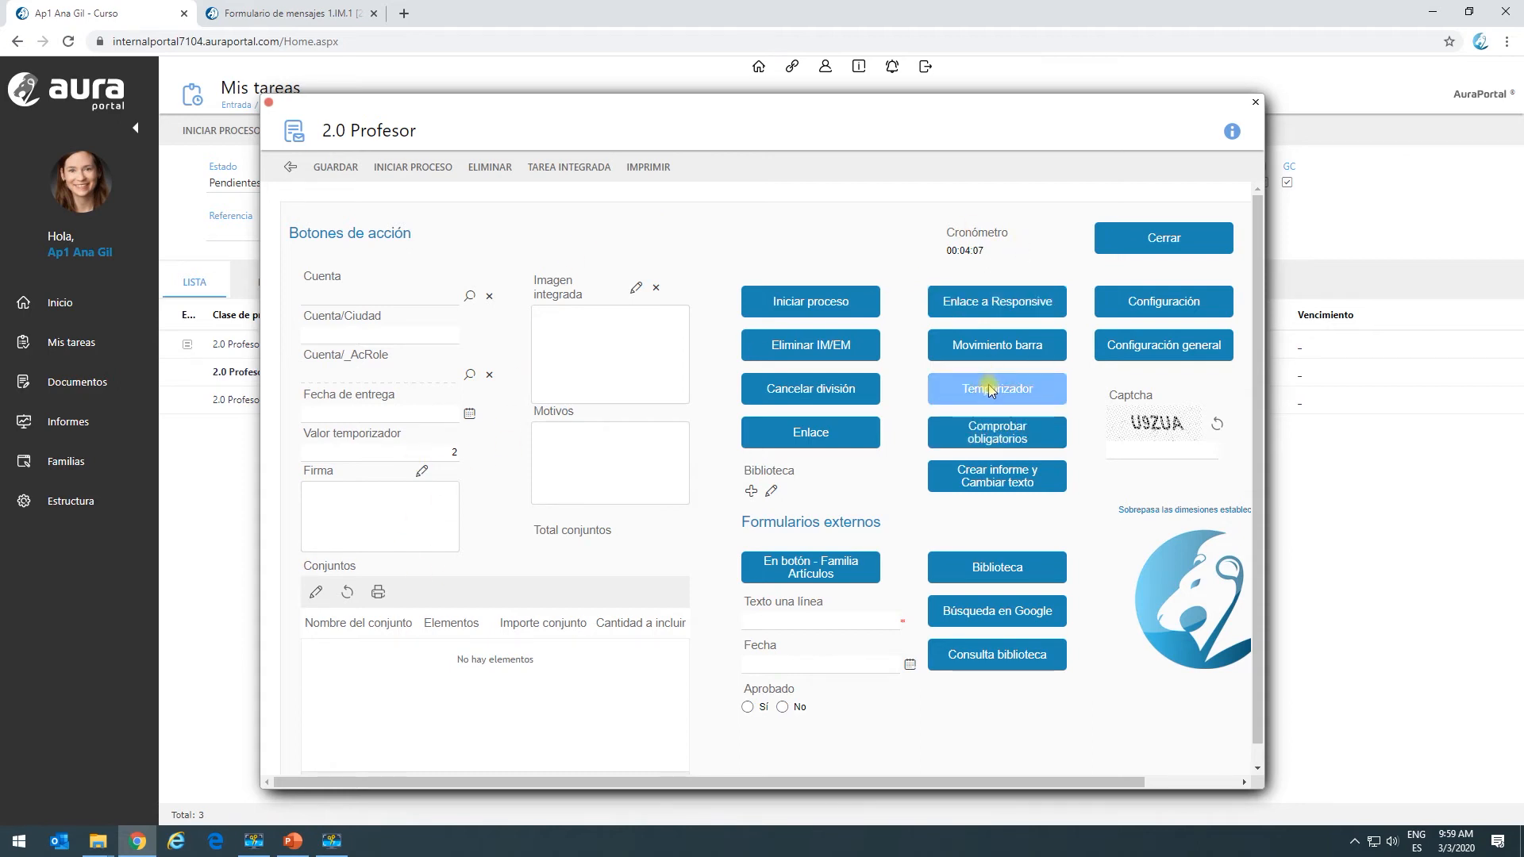
Step: Test Comprobar obligatorios in the running form, dismiss its message, and check the button's configured action in the form designer
{"action": "left_click", "coordinate": [991, 438]}
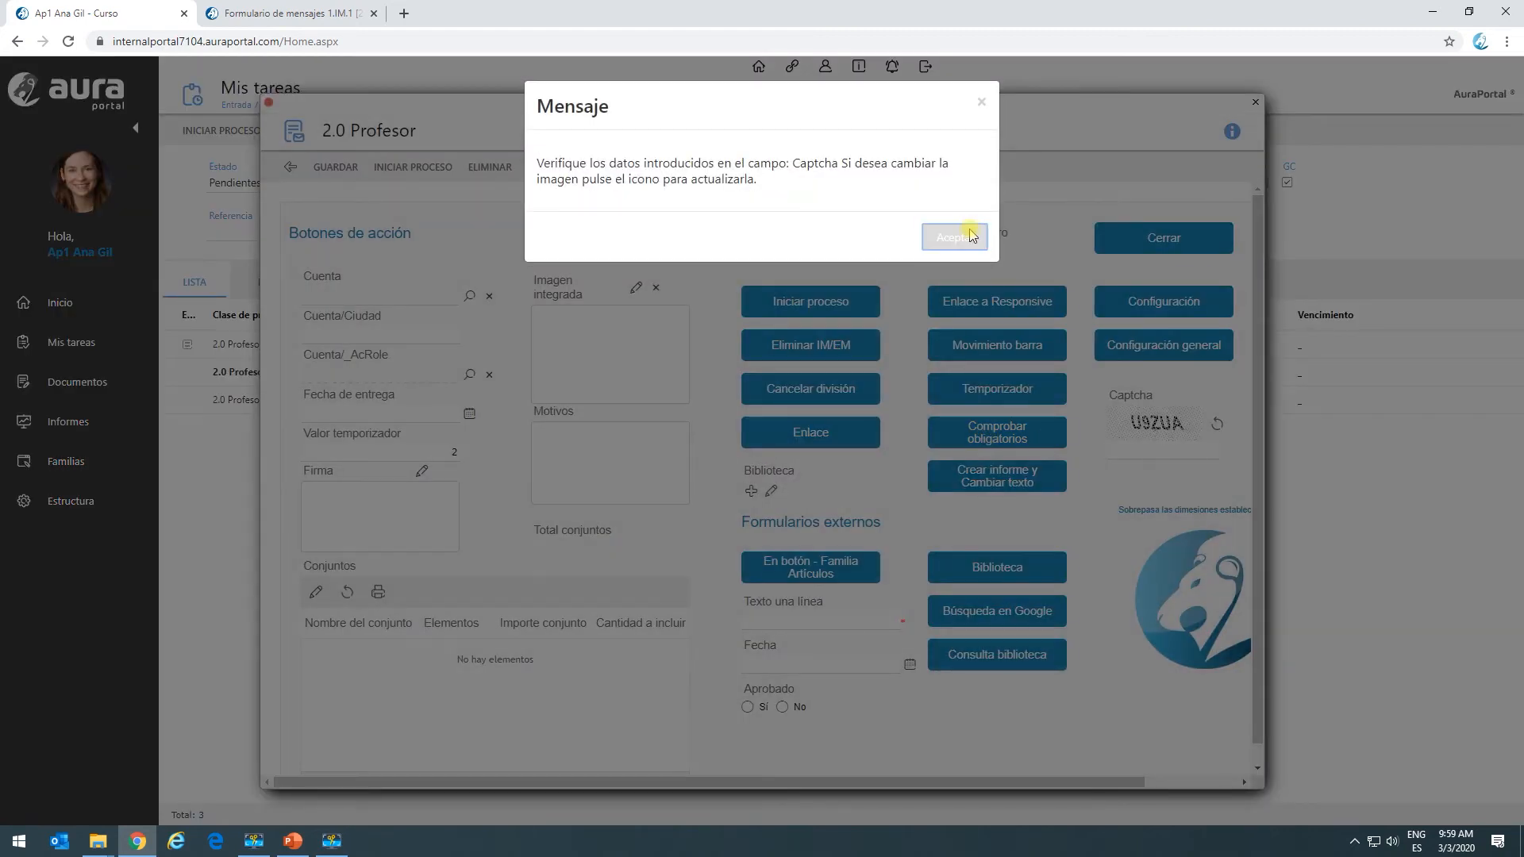
{"action": "left_click", "coordinate": [954, 236]}
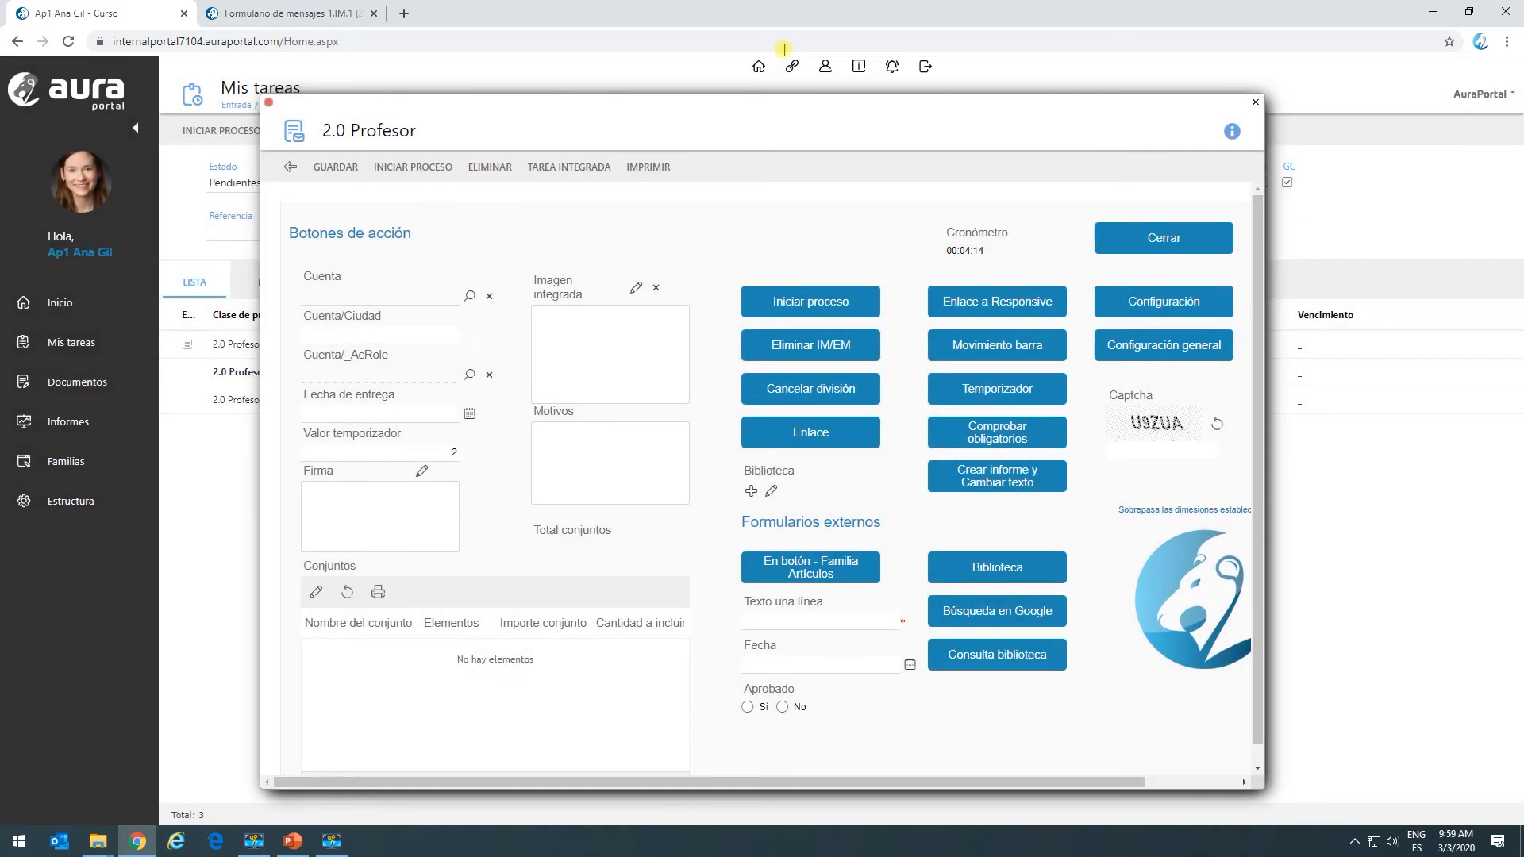
{"action": "left_click", "coordinate": [326, 14]}
{"action": "left_click", "coordinate": [1030, 347]}
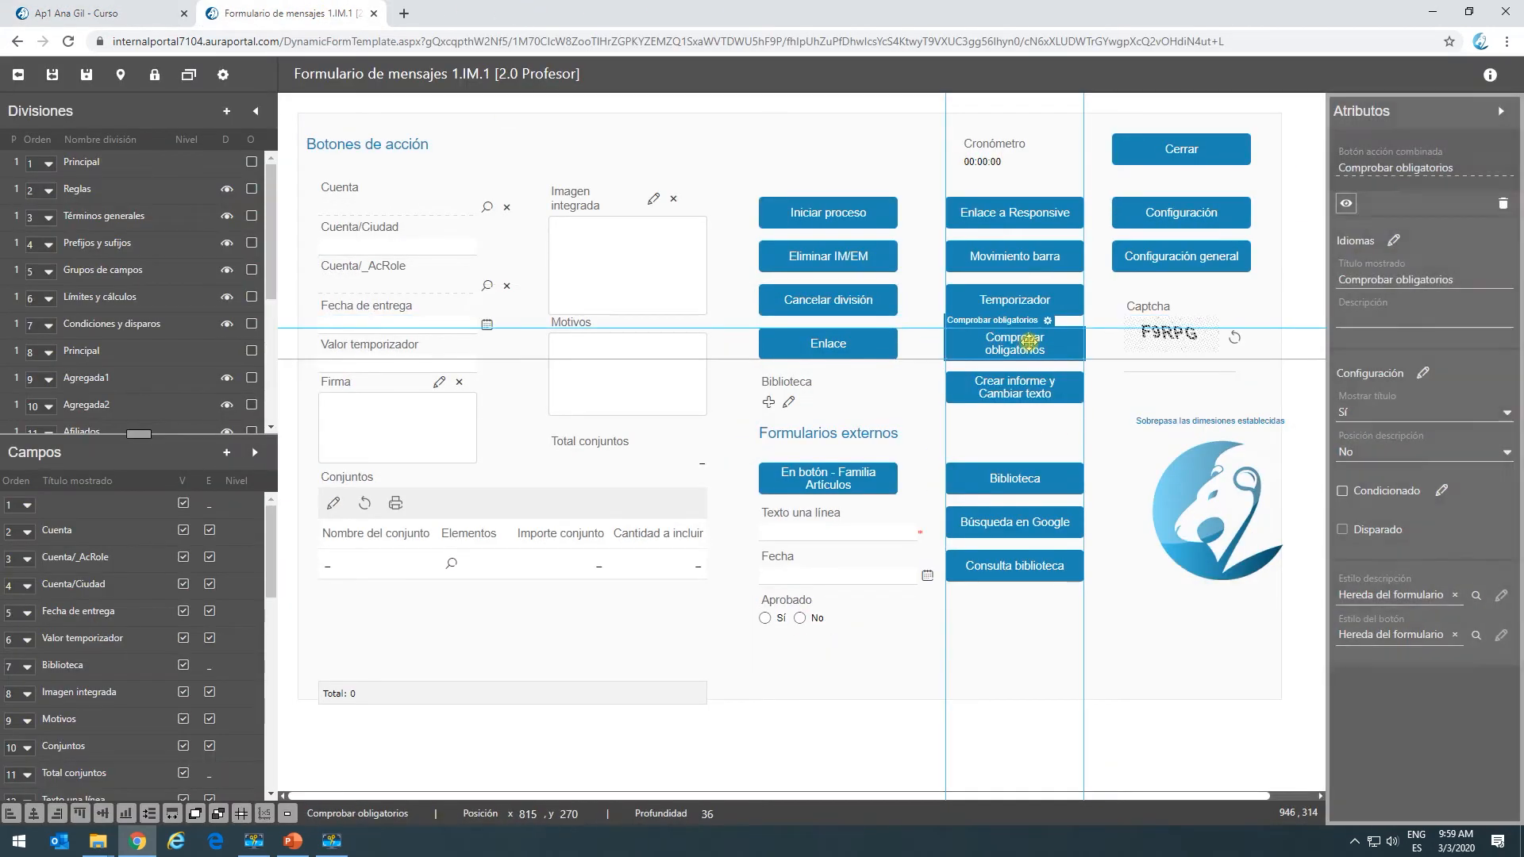
{"action": "left_click", "coordinate": [1047, 321]}
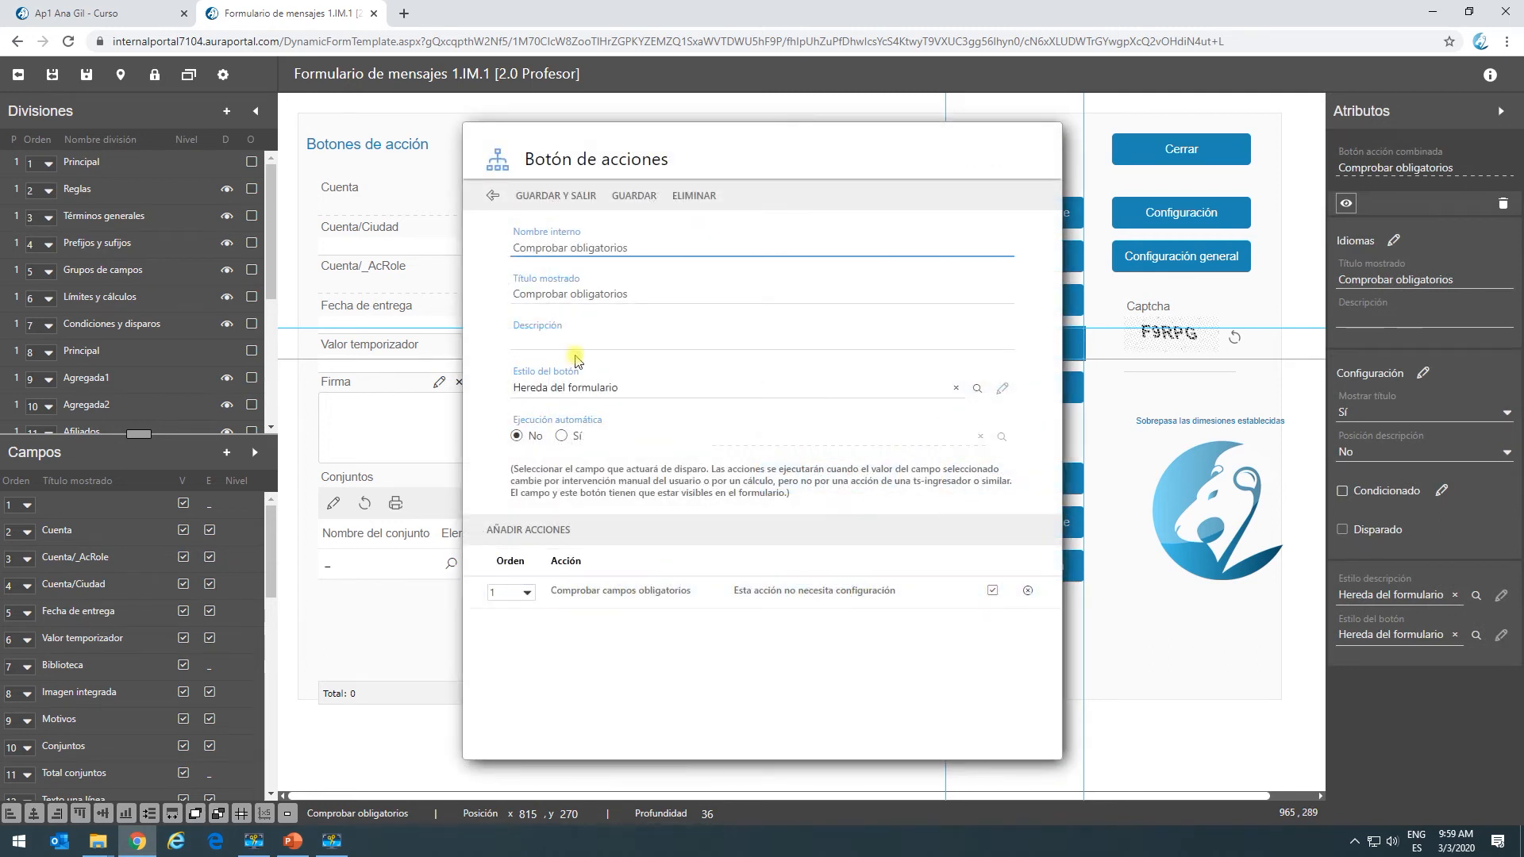
{"action": "left_click", "coordinate": [495, 198]}
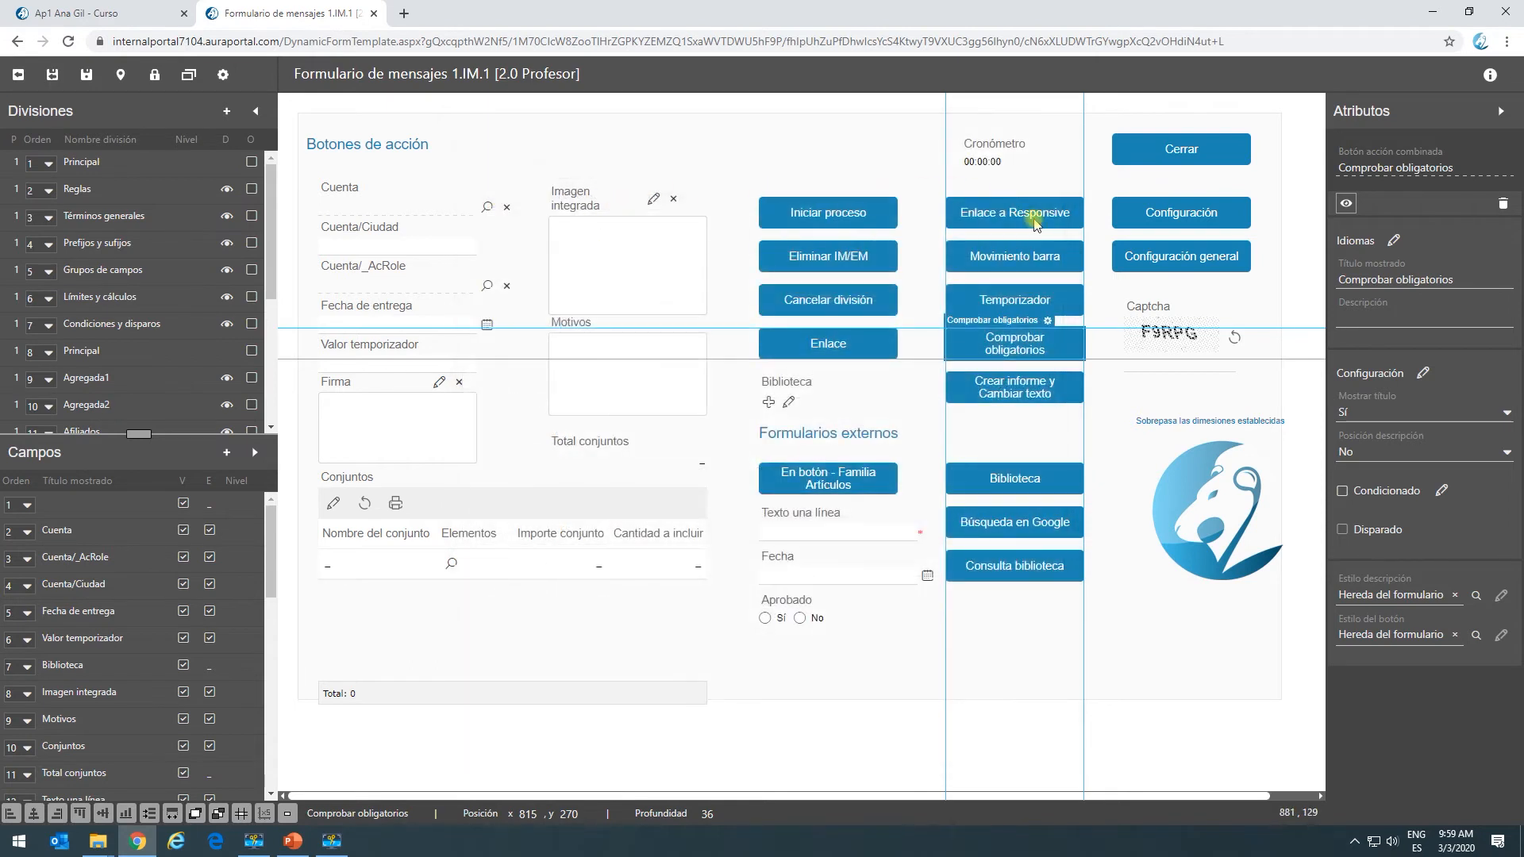
Step: Inspect the Cambiar texto botón and Documento automático actions of the Crear informe y Cambiar texto button, and save and exit its settings
{"action": "left_click", "coordinate": [1015, 393]}
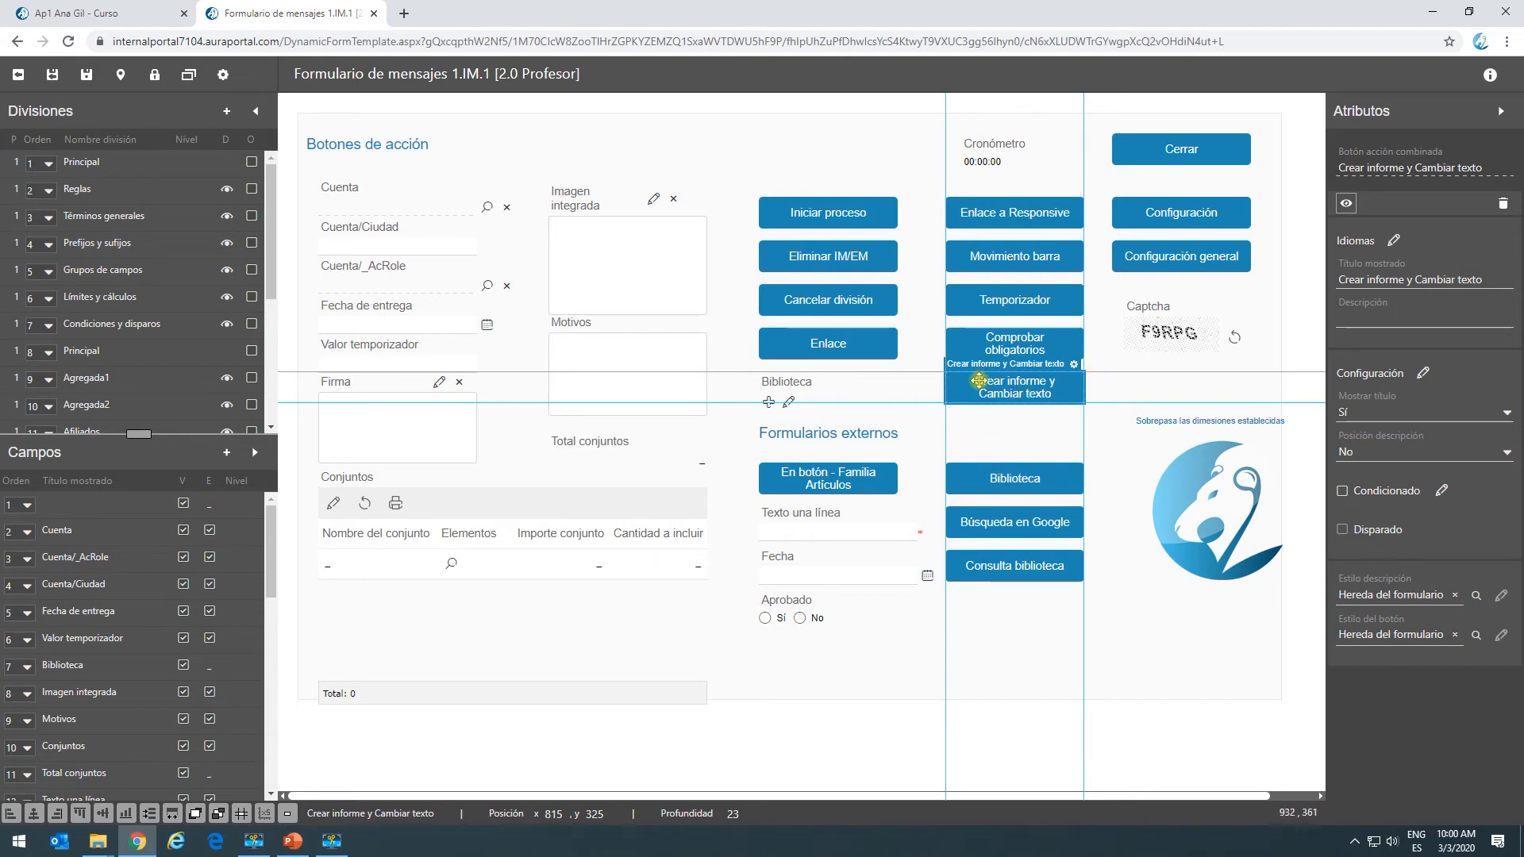
{"action": "left_click", "coordinate": [1075, 365]}
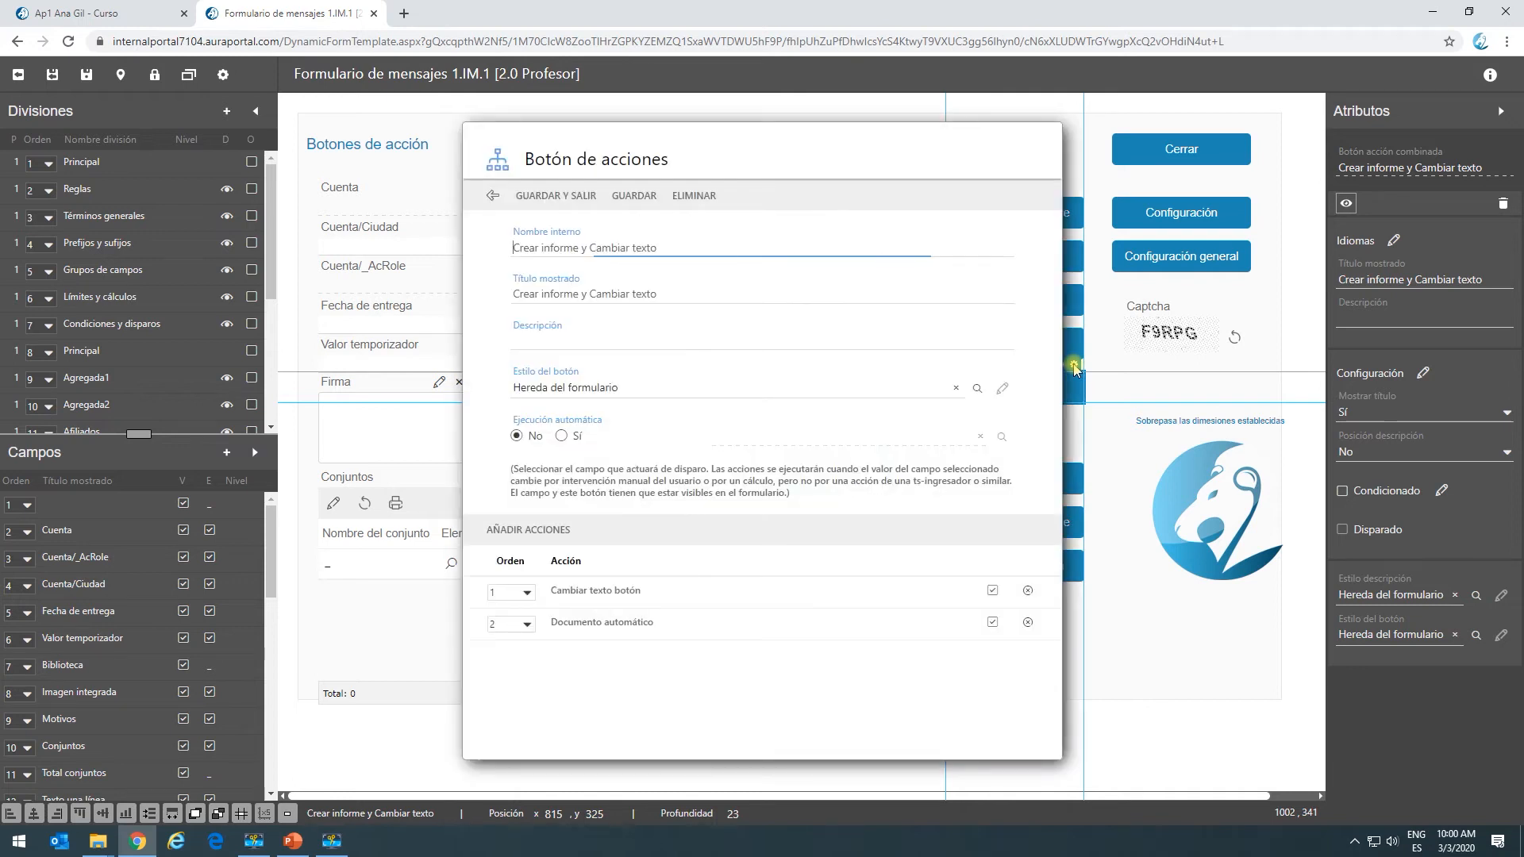
{"action": "left_click", "coordinate": [592, 597]}
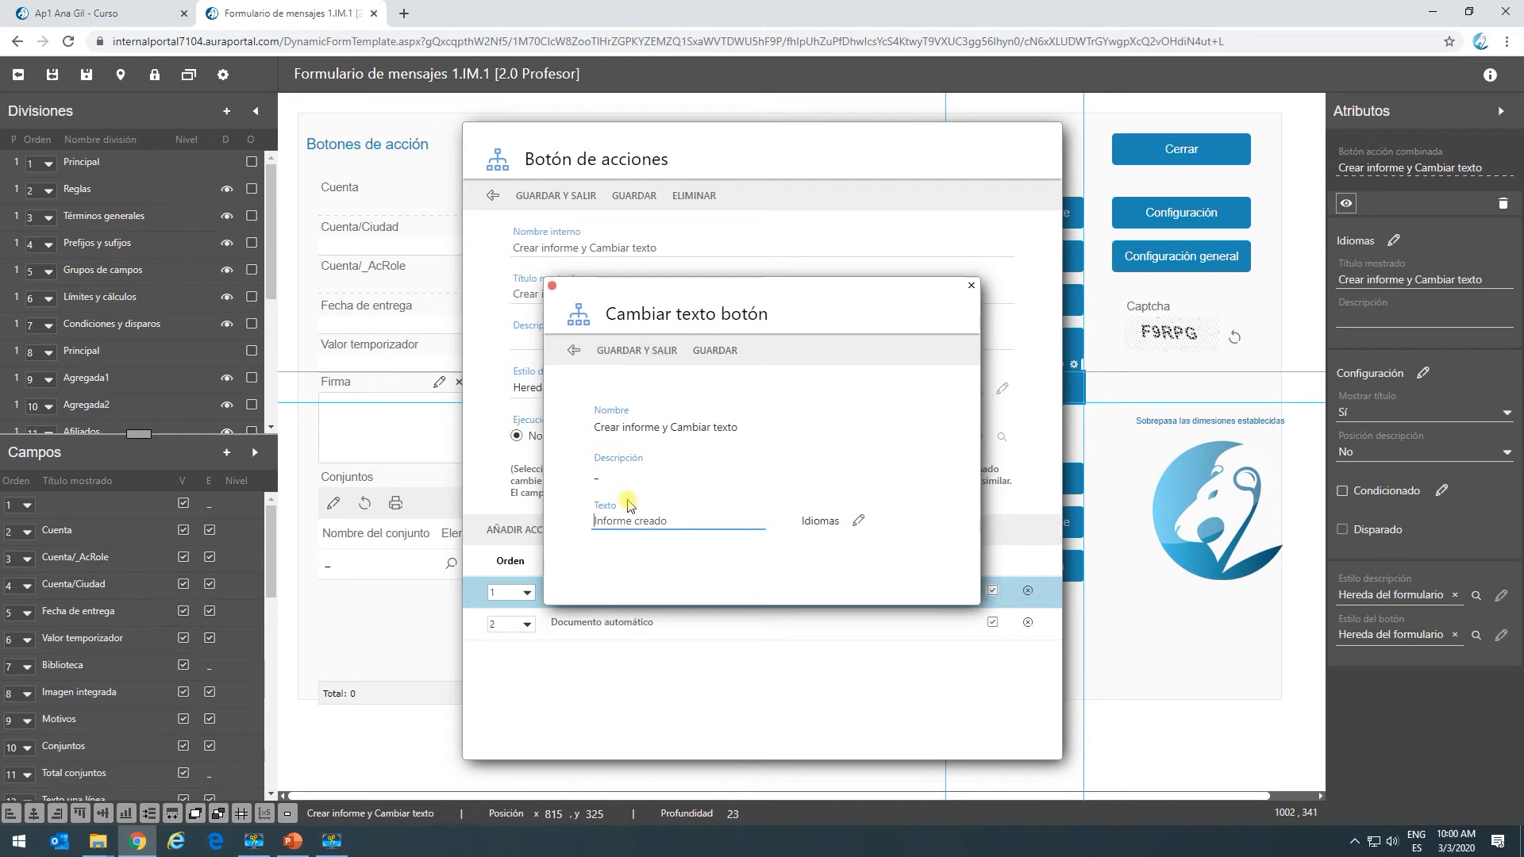
{"action": "left_click", "coordinate": [573, 351]}
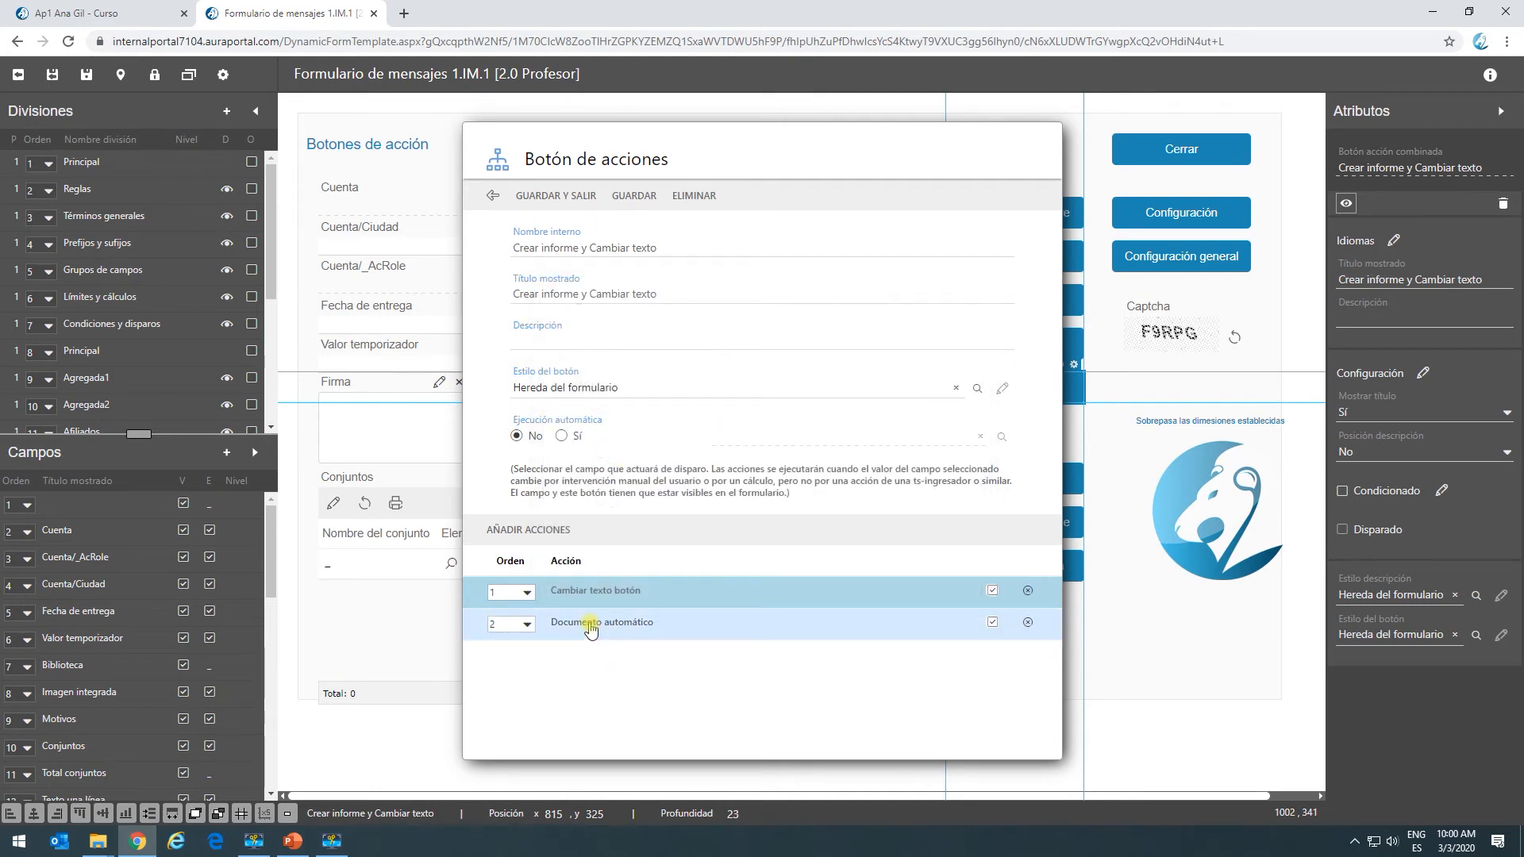
{"action": "left_click", "coordinate": [589, 624]}
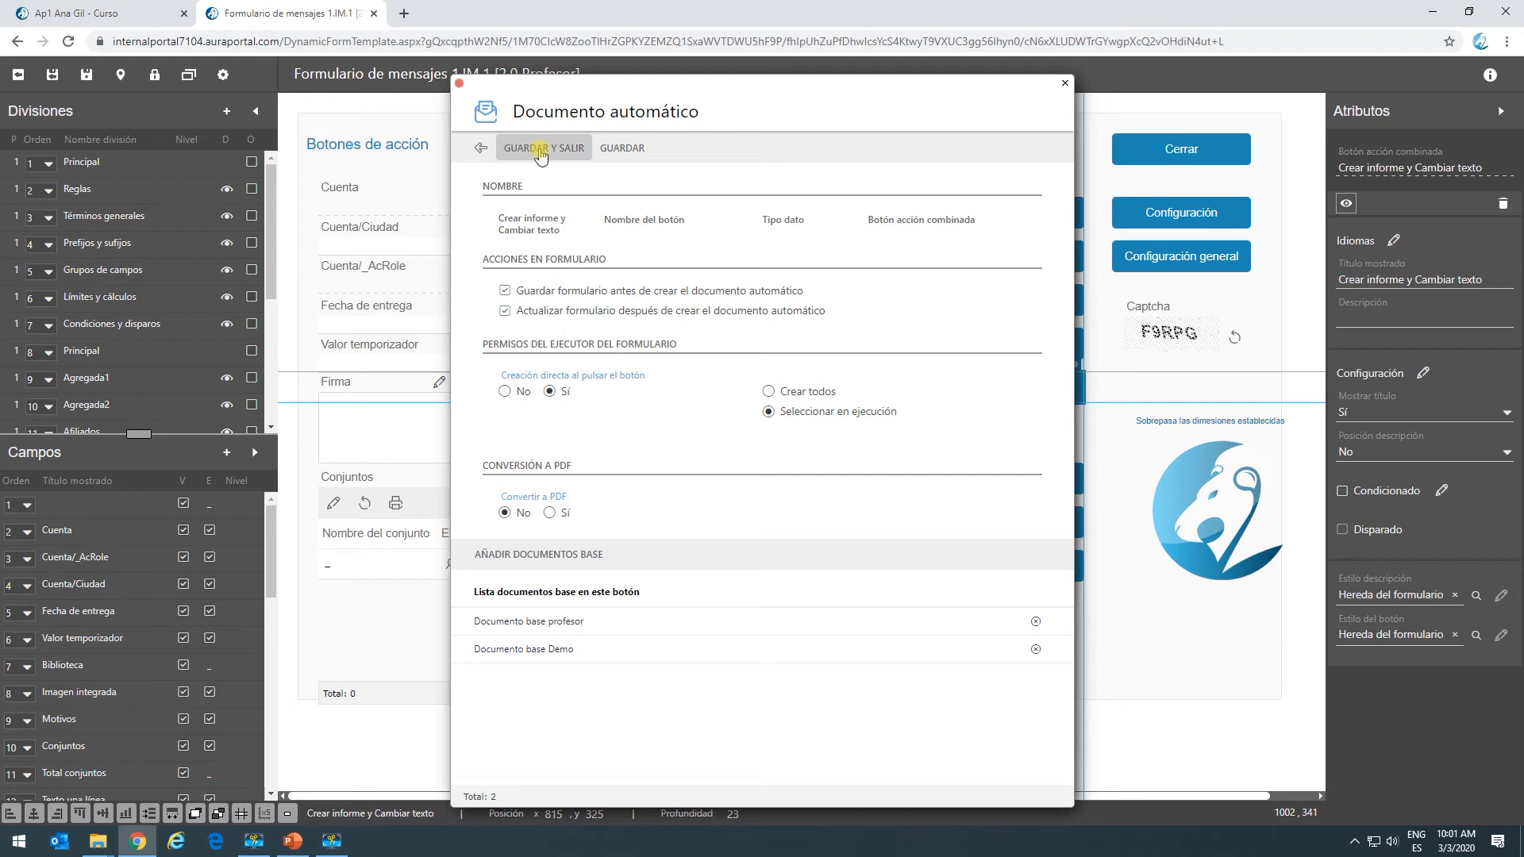
{"action": "left_click", "coordinate": [546, 149]}
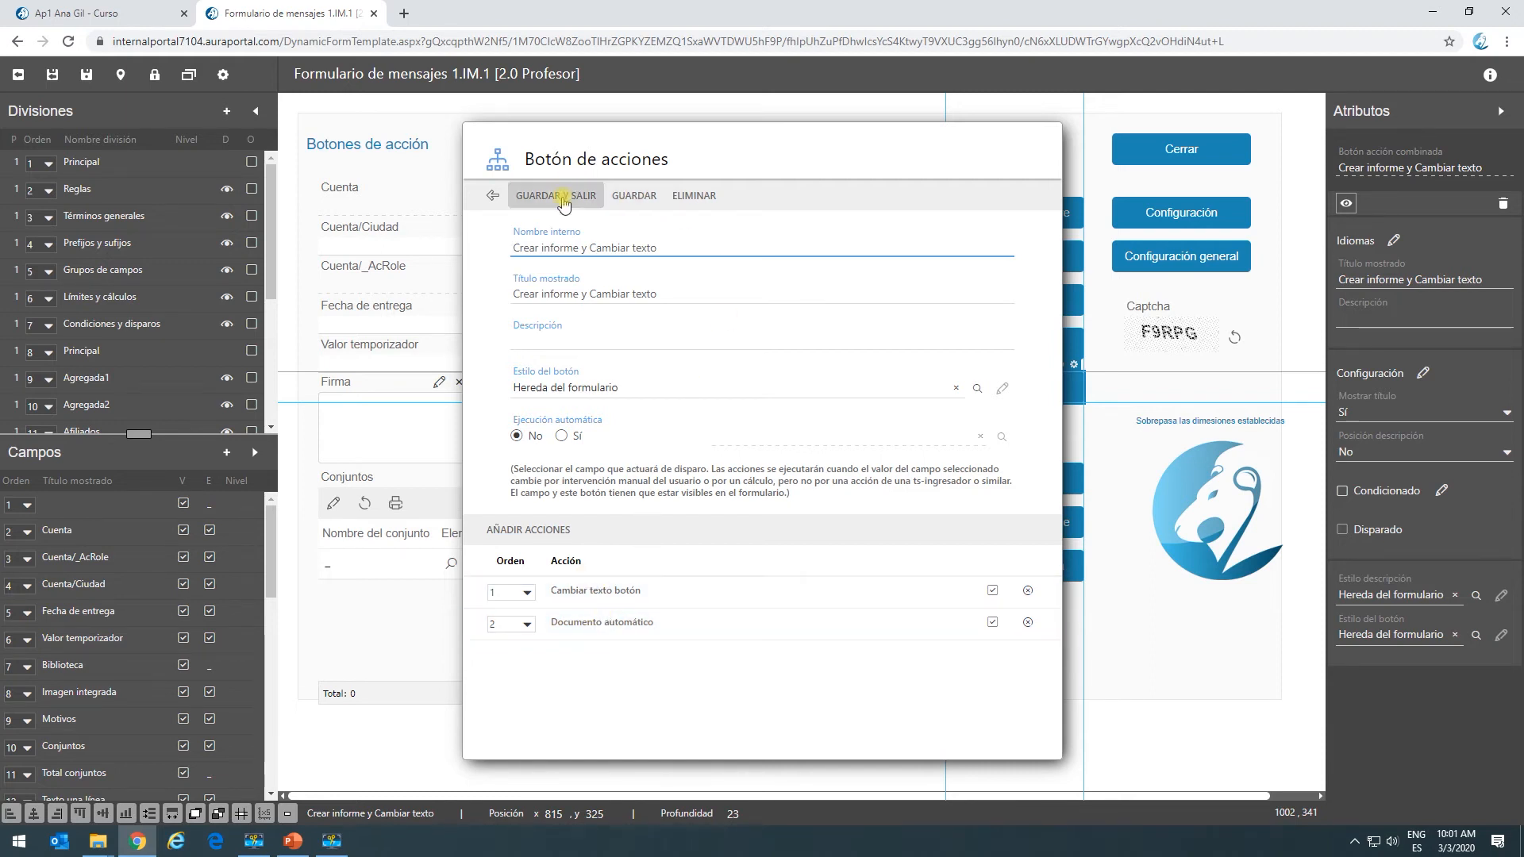
{"action": "left_click", "coordinate": [563, 201]}
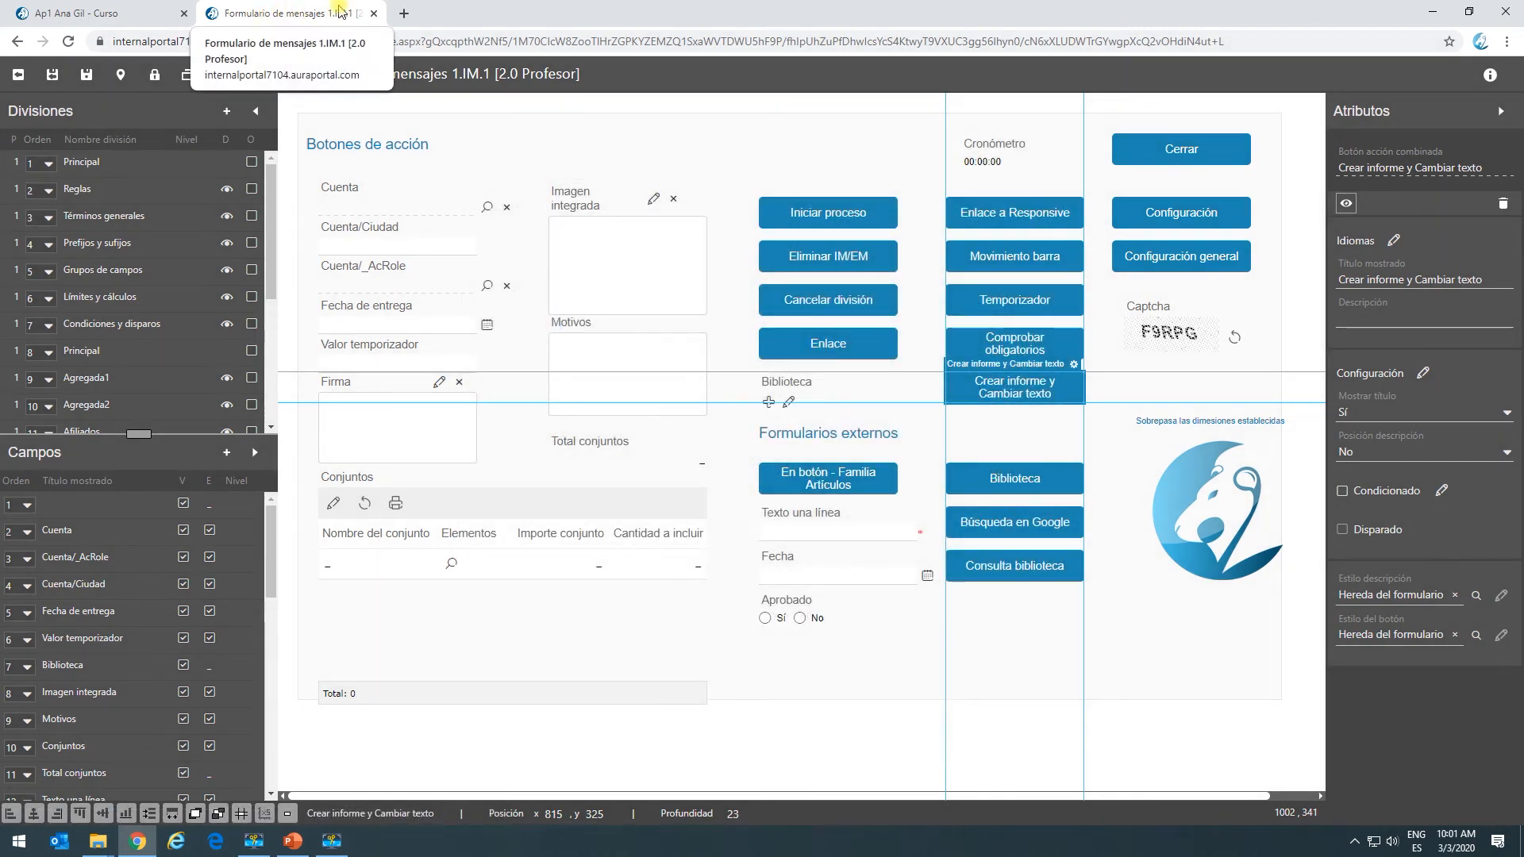
Step: Close the designer and the current form, refresh the task list, and open the Botones de acción division of message ATS-2.1_4
{"action": "left_click", "coordinate": [374, 16]}
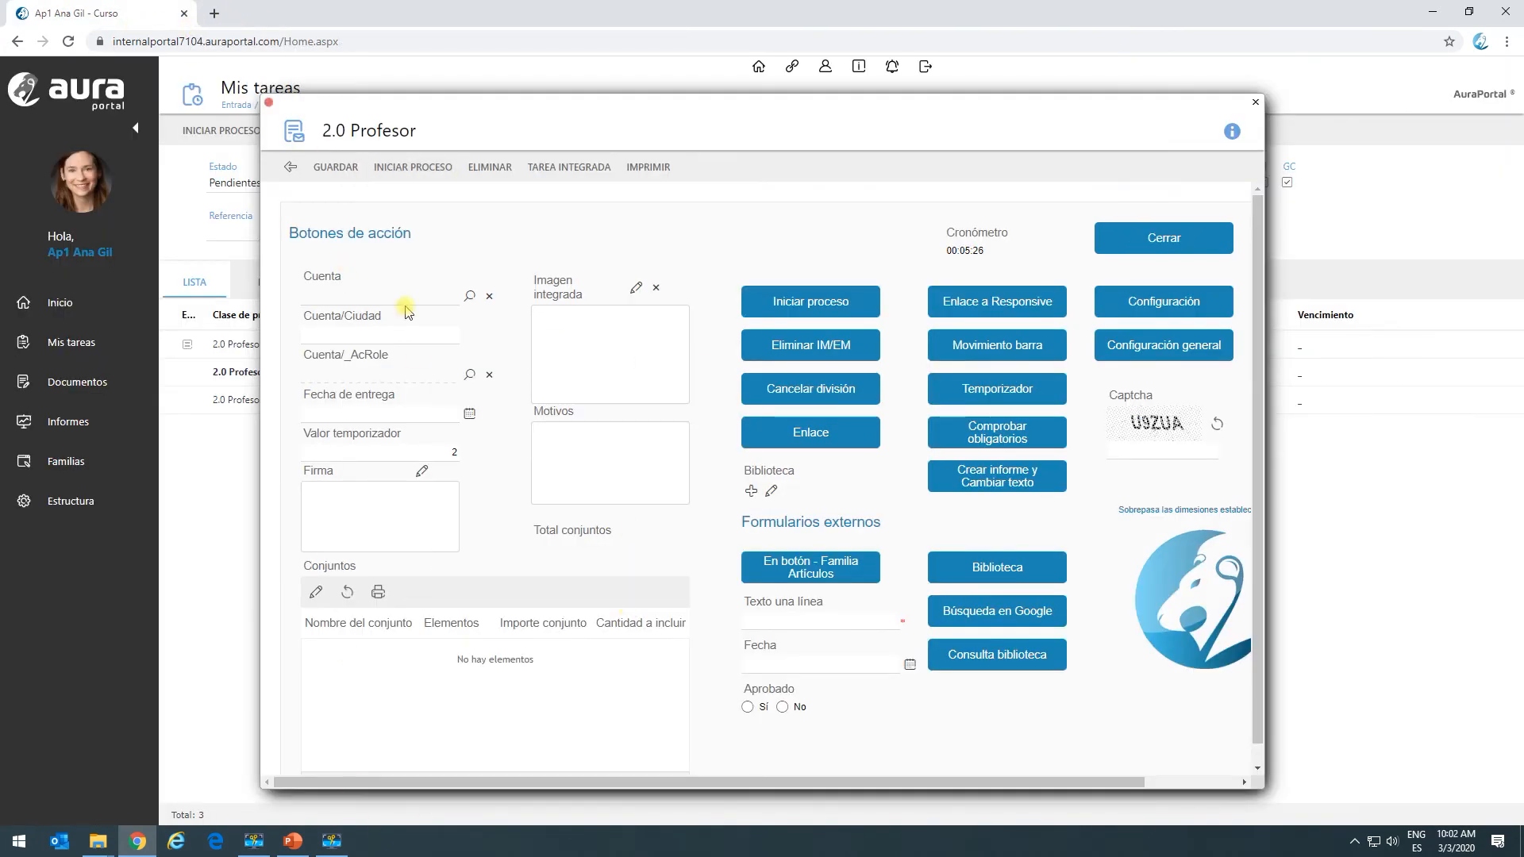
{"action": "left_click", "coordinate": [300, 168]}
{"action": "left_click", "coordinate": [296, 169]}
{"action": "left_click", "coordinate": [296, 169]}
{"action": "left_click", "coordinate": [610, 282]}
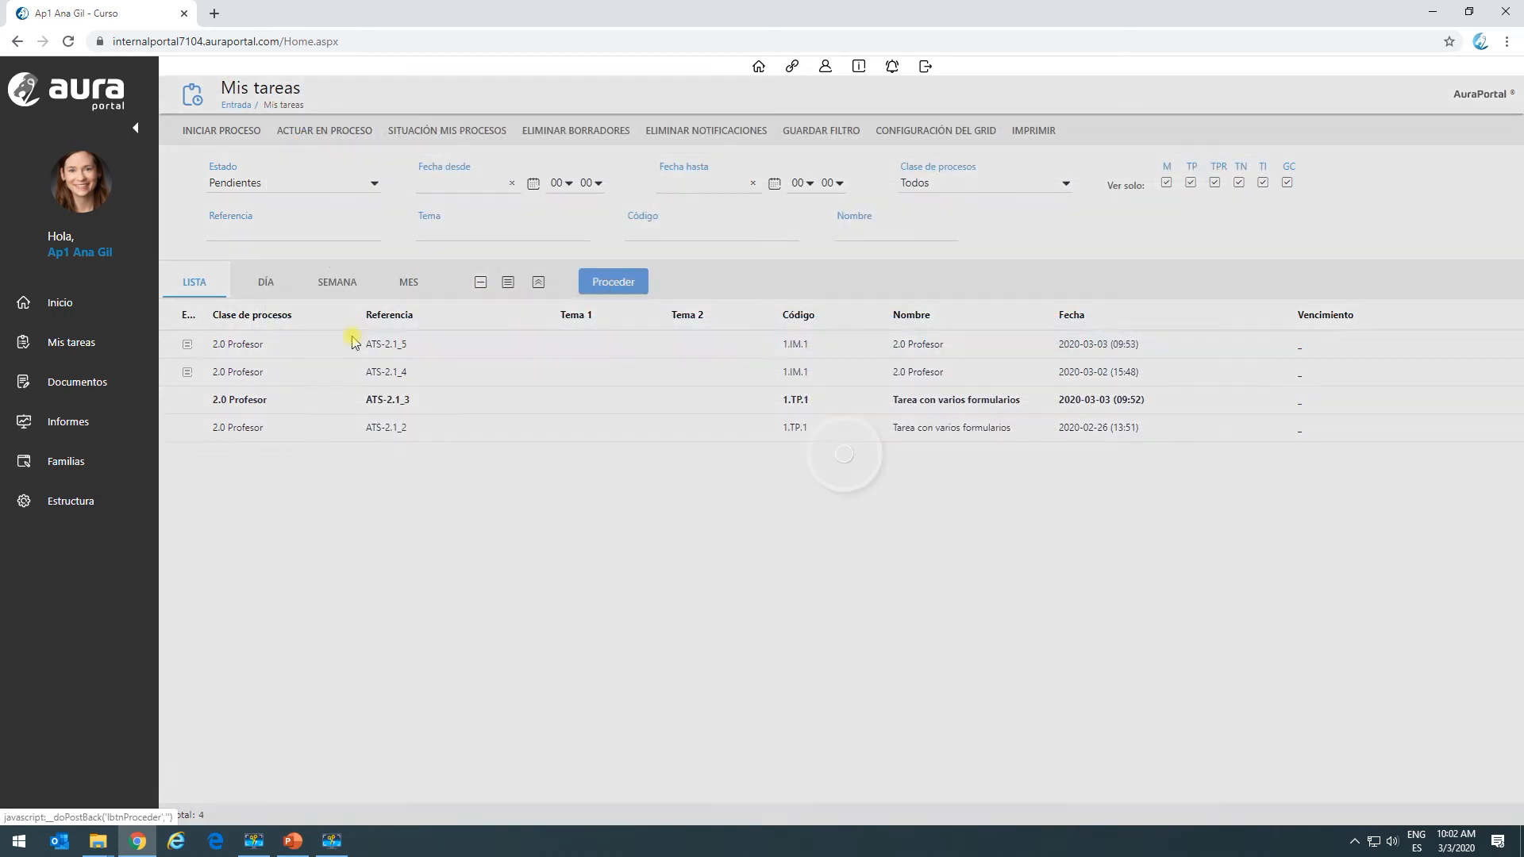
{"action": "left_click", "coordinate": [250, 379]}
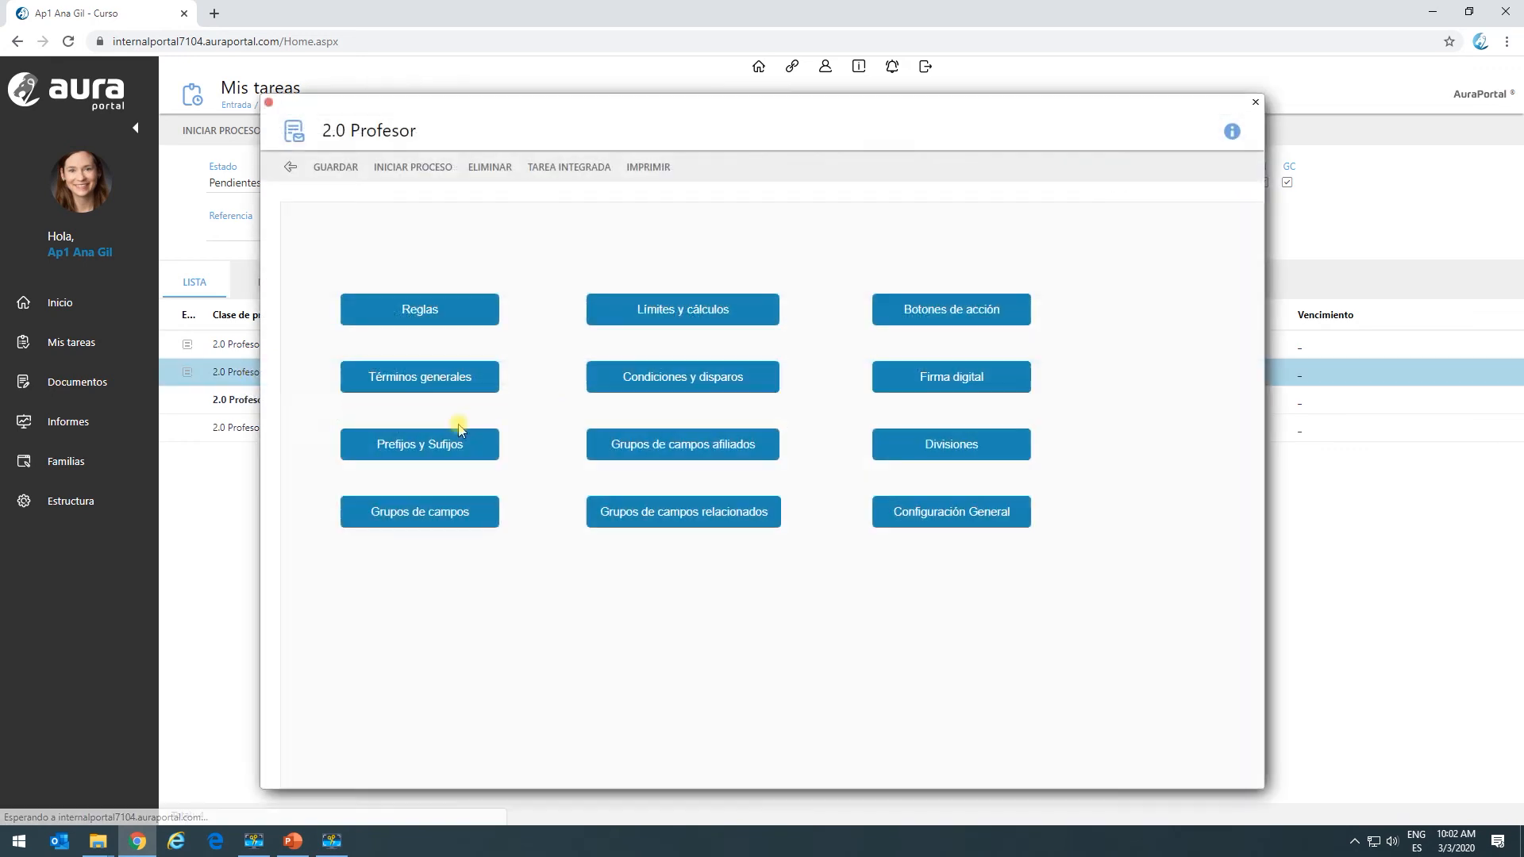
{"action": "left_click", "coordinate": [963, 308]}
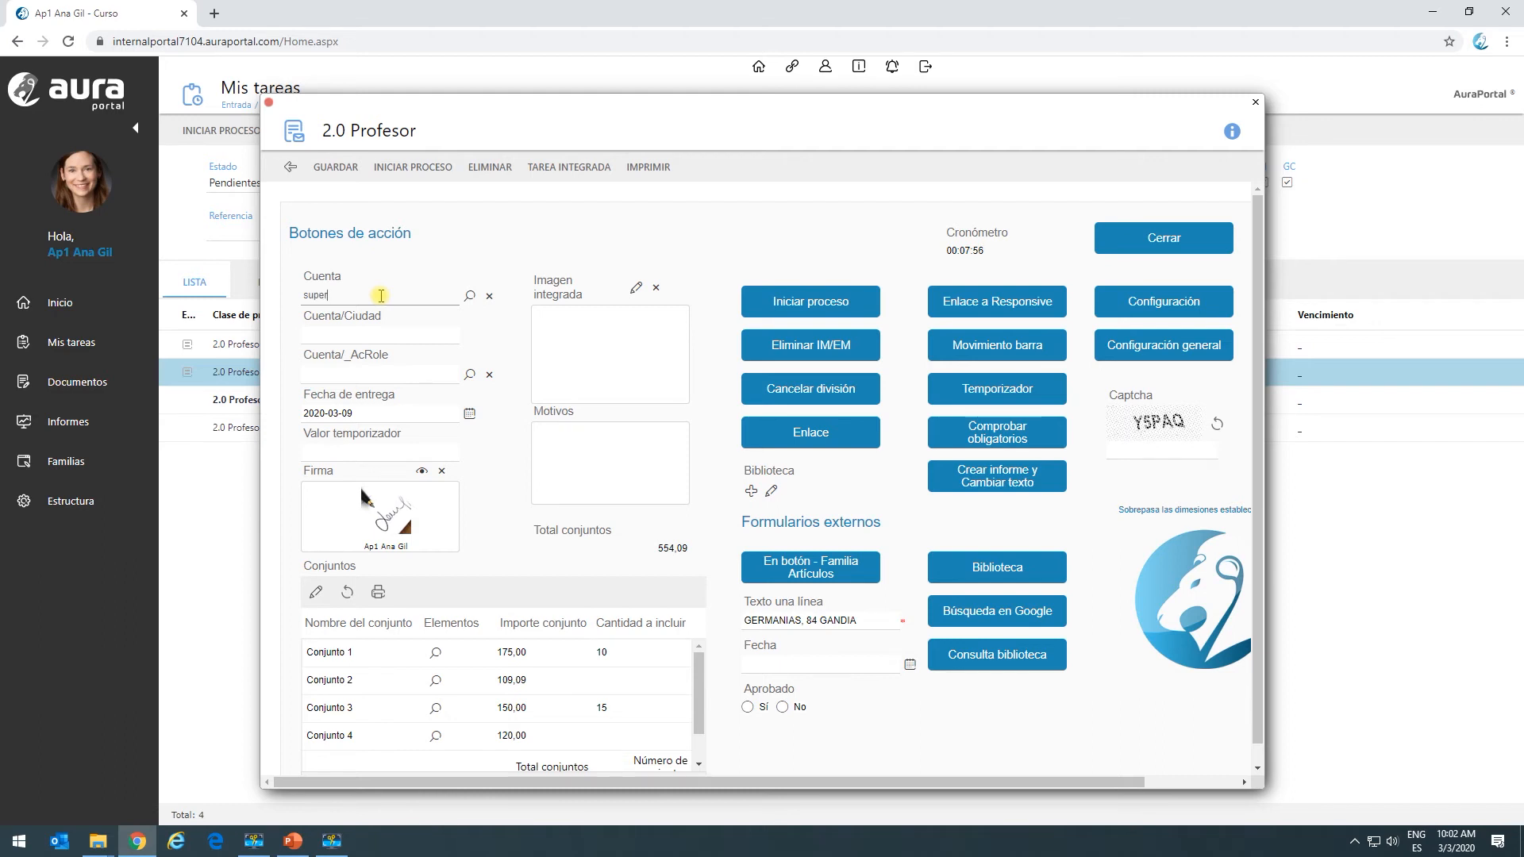
Step: Set Cuenta to Supermarket and fill Cuenta/_AcRole with one of the account's contacts that has no account role
{"action": "key", "text": "Tab"}
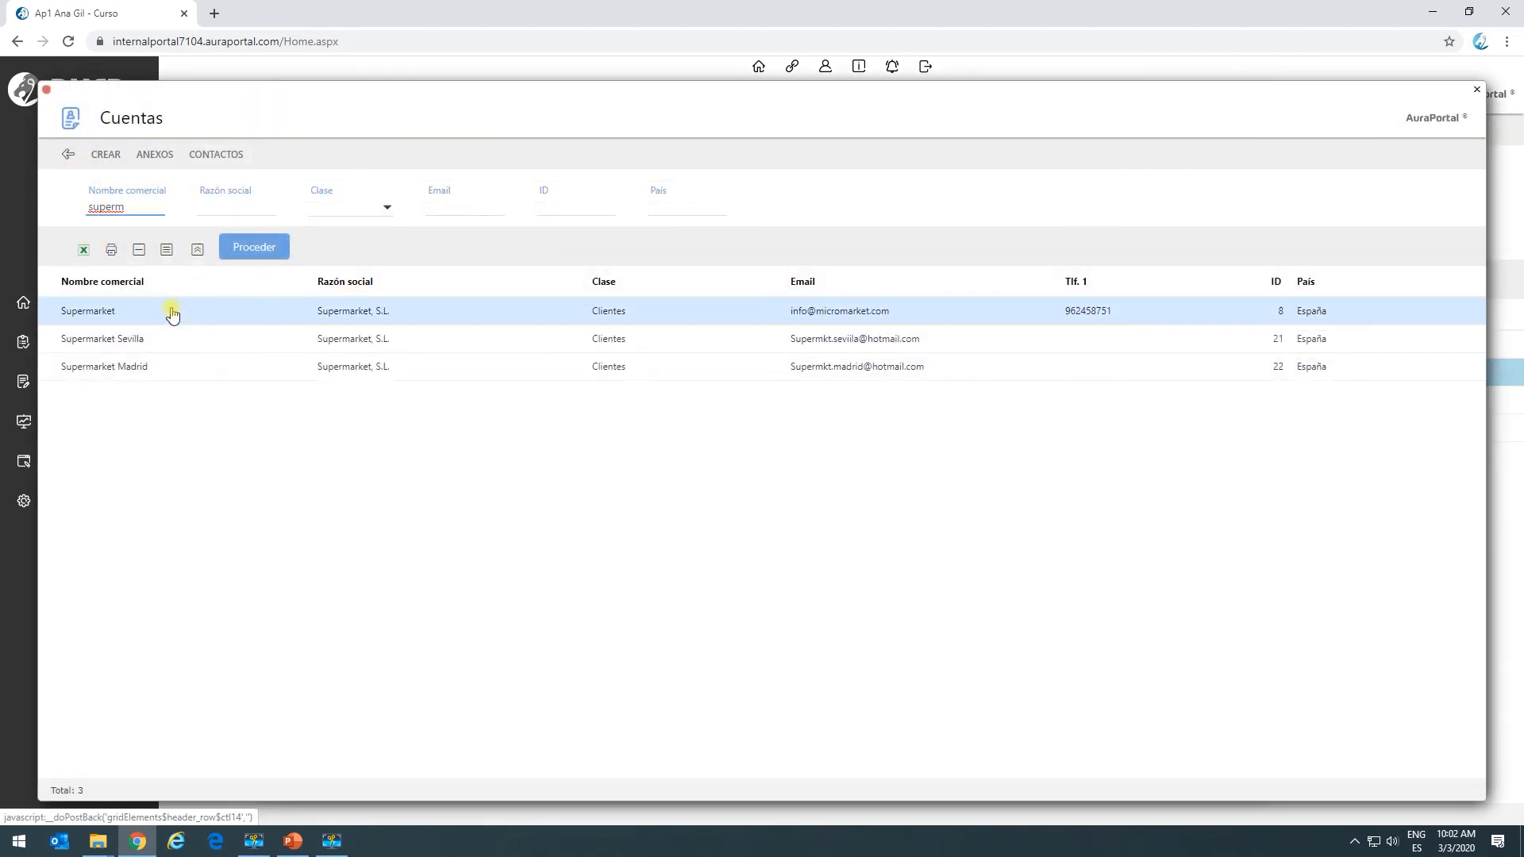
{"action": "left_click", "coordinate": [172, 312]}
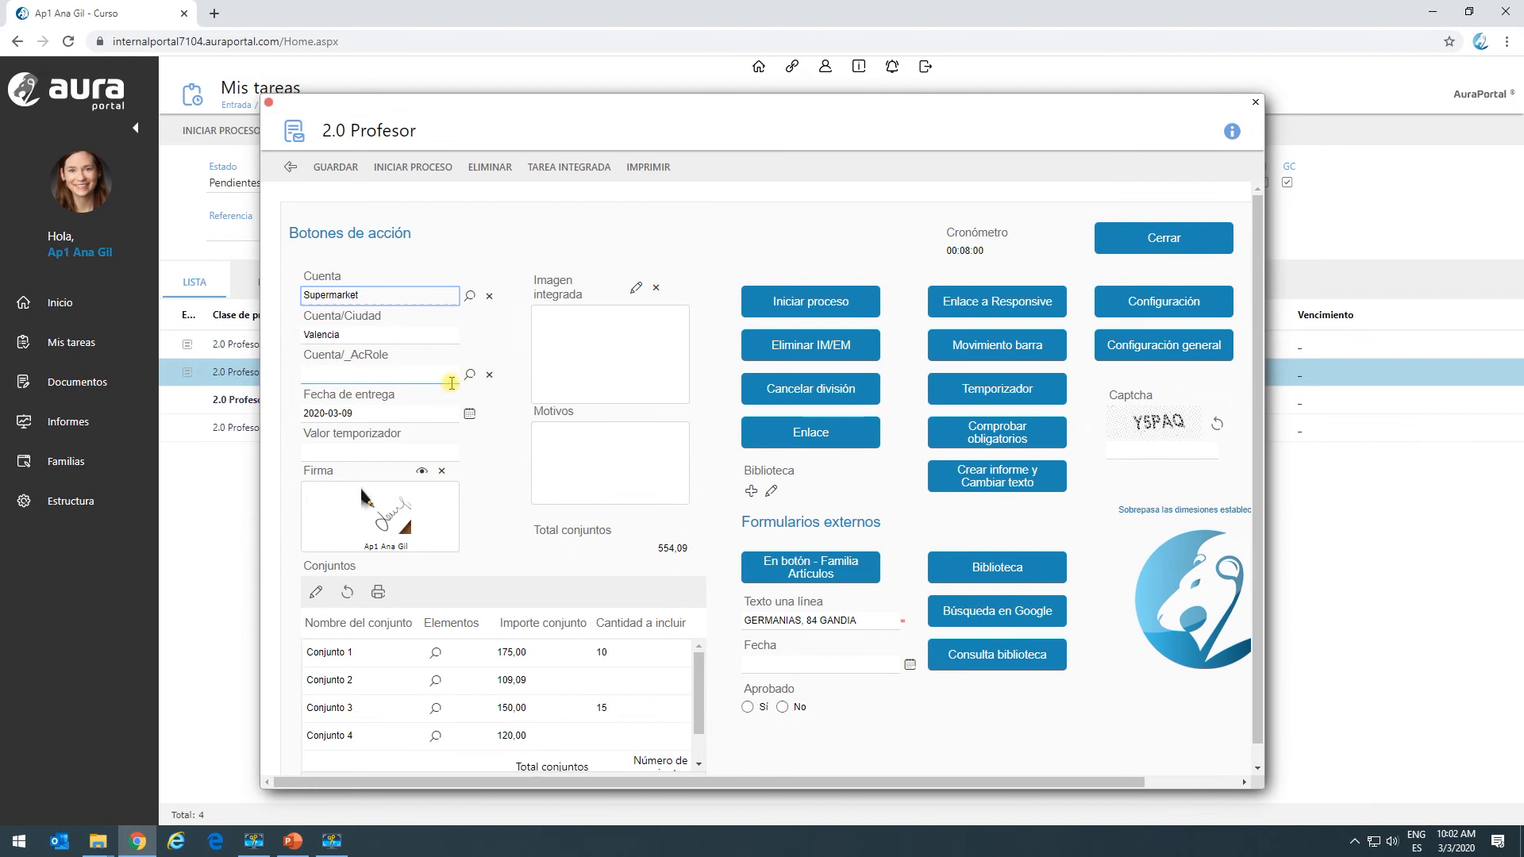
{"action": "left_click", "coordinate": [465, 377]}
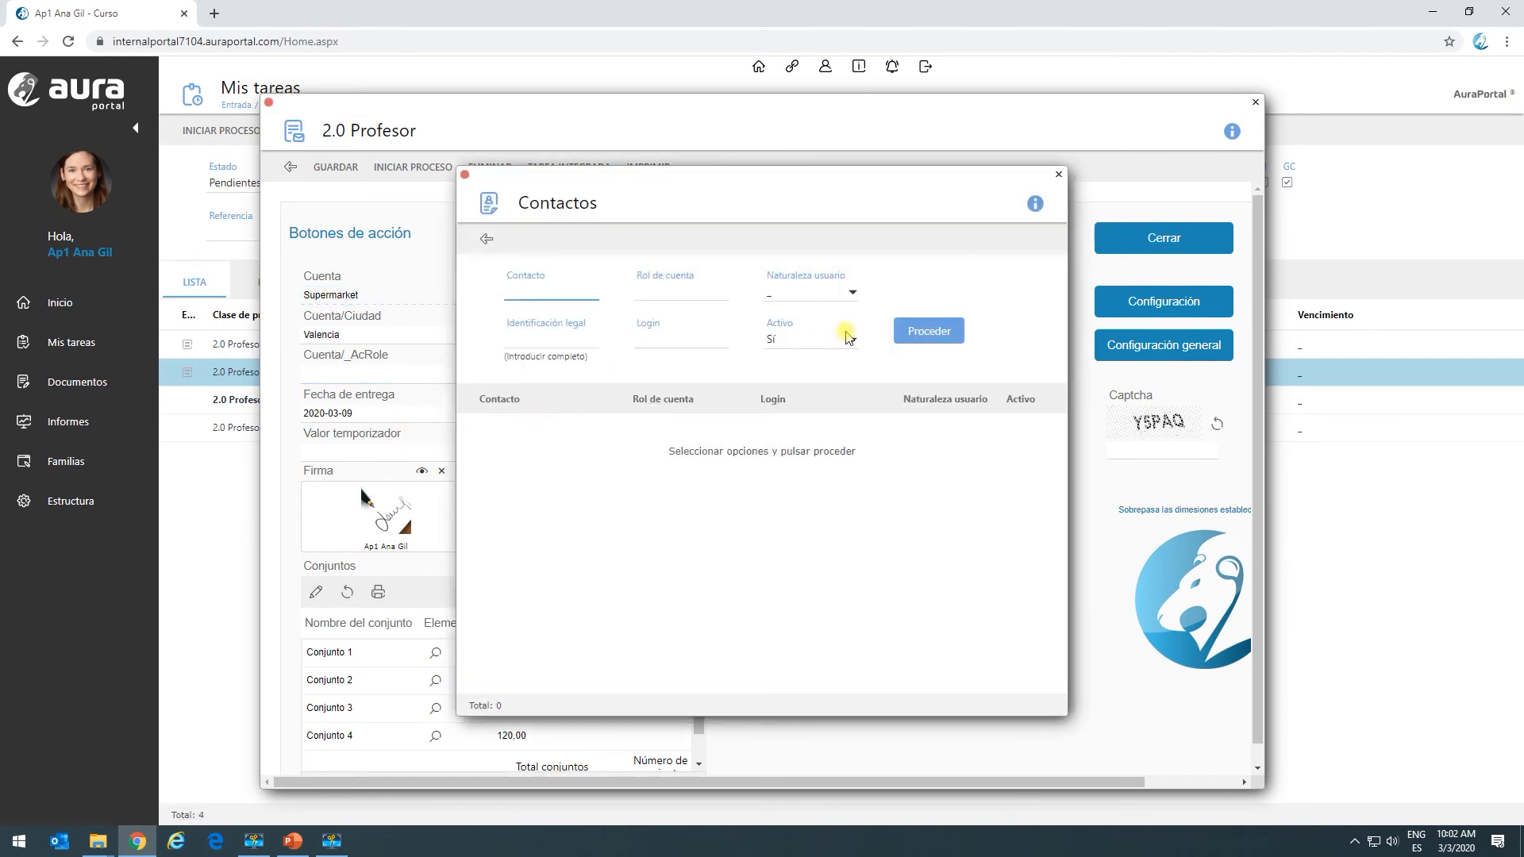
{"action": "left_click", "coordinate": [921, 335]}
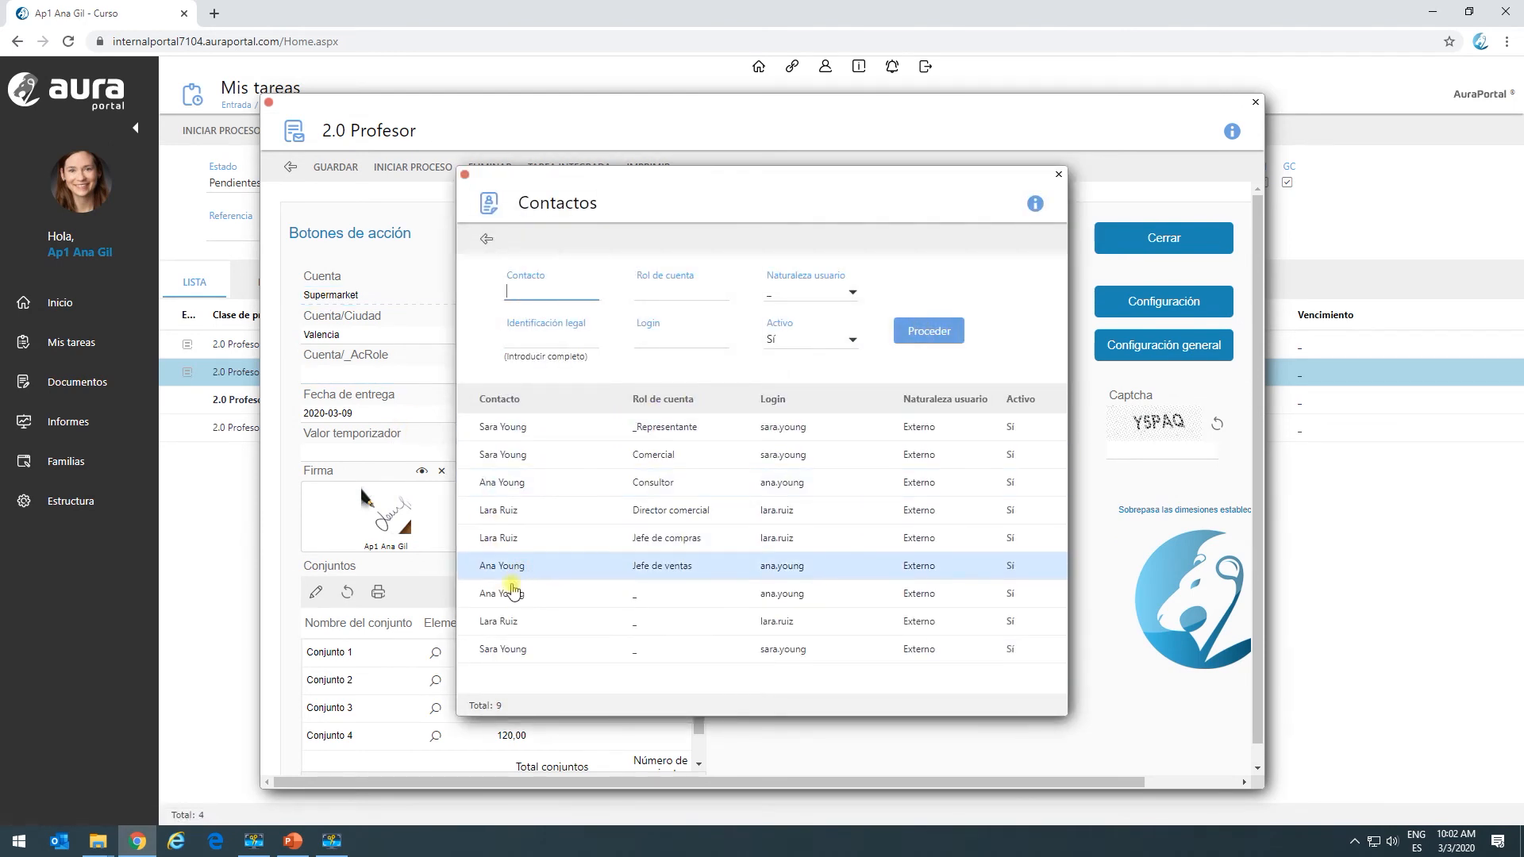
{"action": "left_click", "coordinate": [528, 623]}
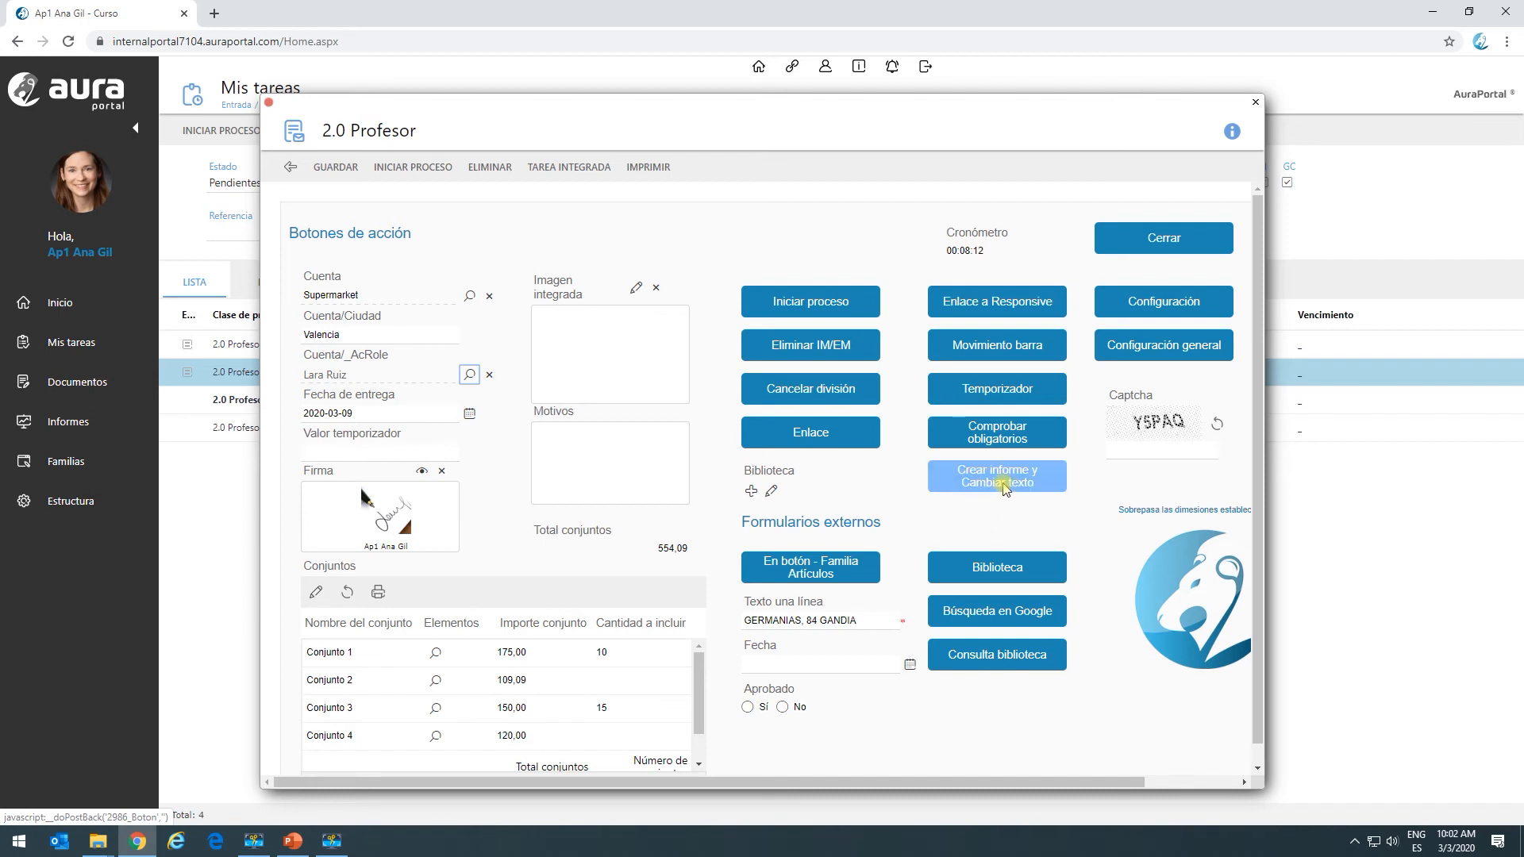
Step: Run Crear informe y Cambiar texto and generate the report from the Documento base profesor base document
{"action": "left_click", "coordinate": [1005, 482]}
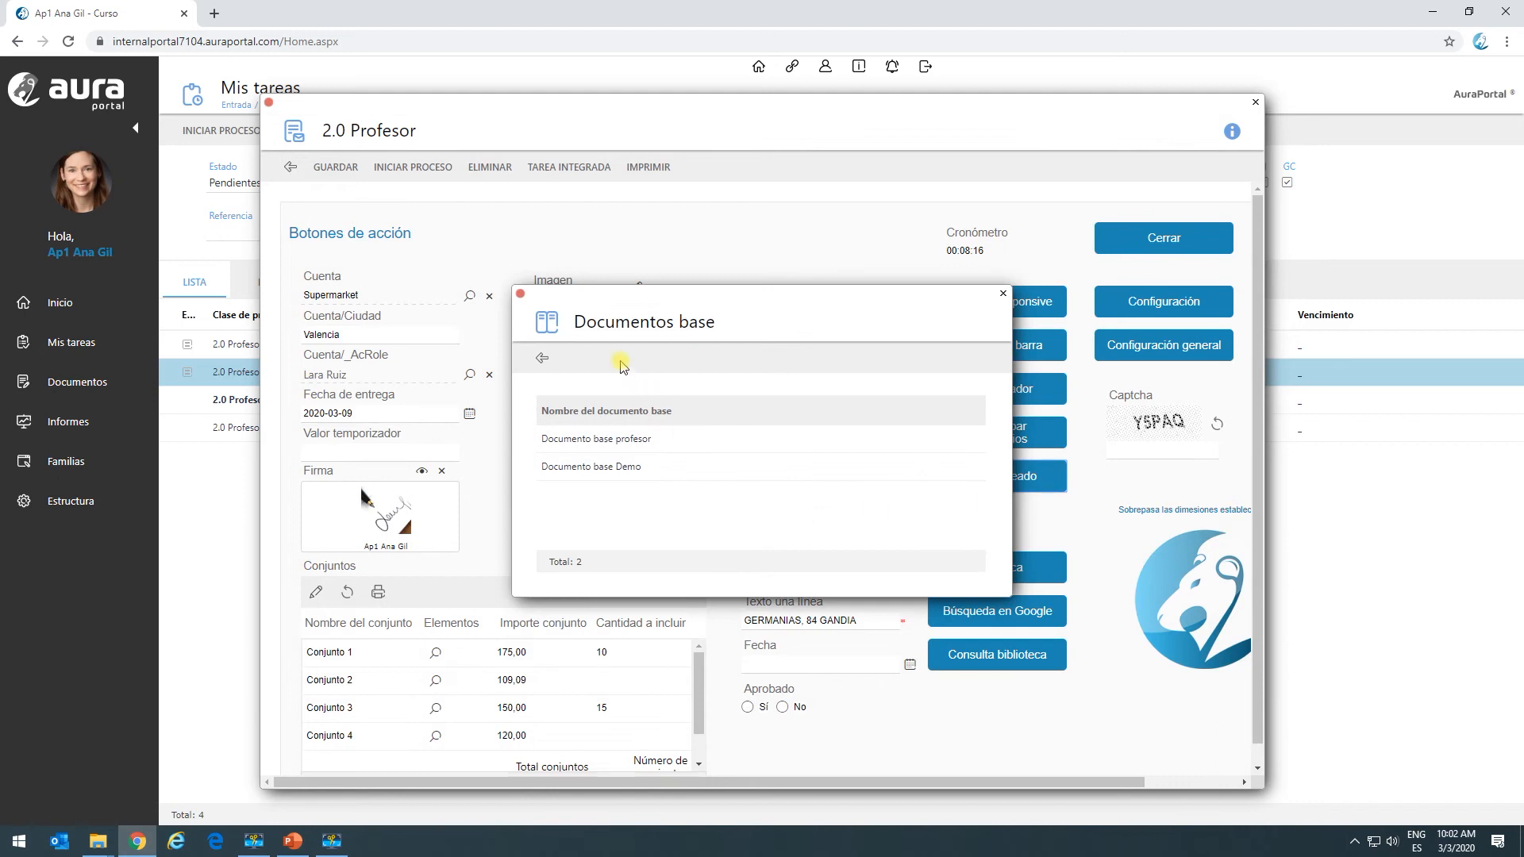
{"action": "left_click", "coordinate": [566, 448]}
{"action": "left_click", "coordinate": [566, 442]}
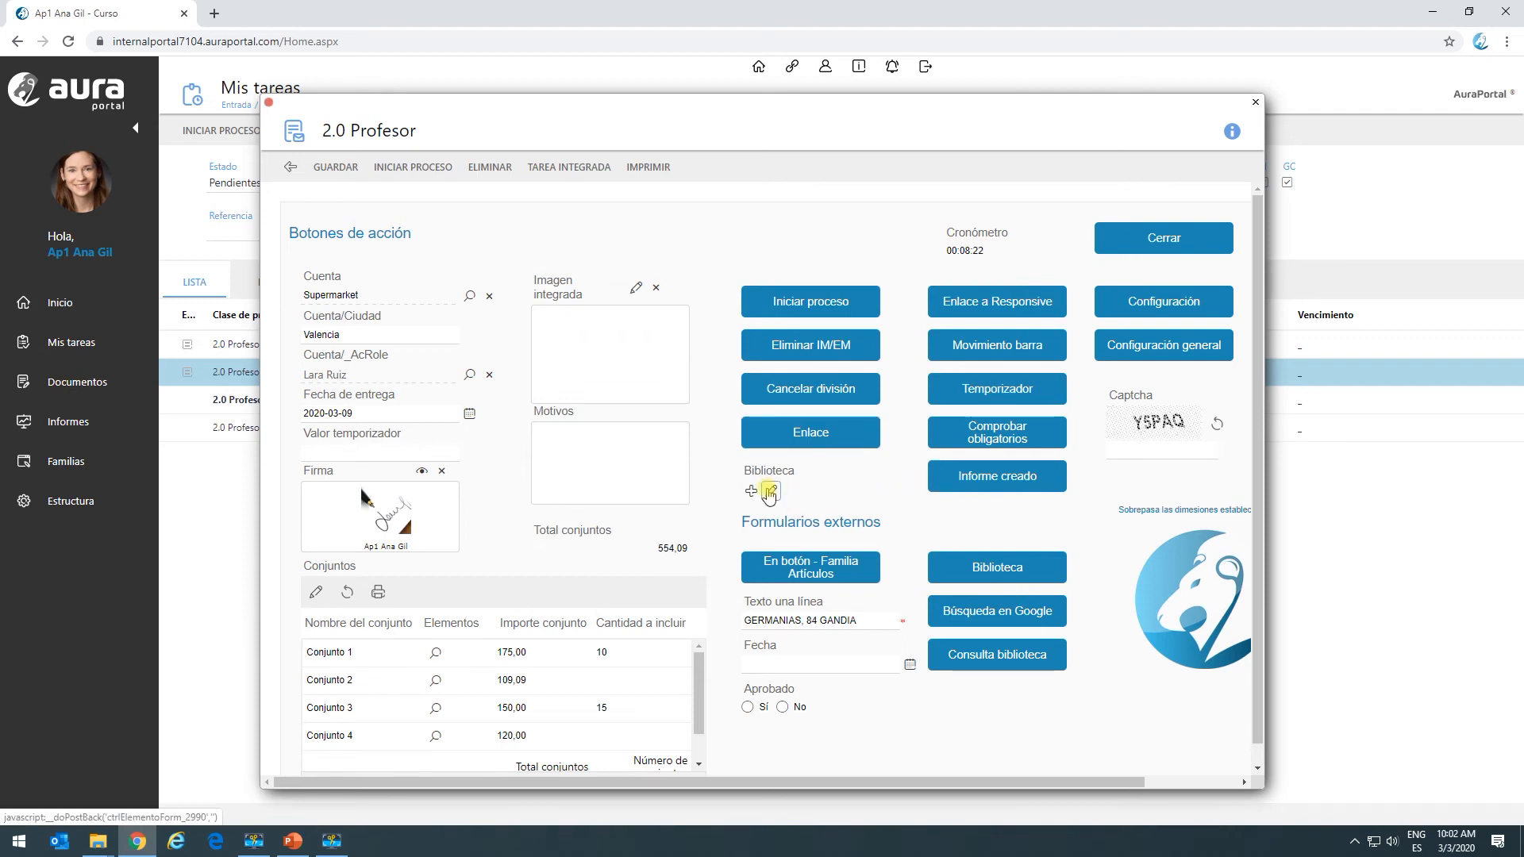
Step: Open Documento base profesor.doc from the Biblioteca field, review its contents enlarged in Word, and return to the form
{"action": "left_click", "coordinate": [773, 492]}
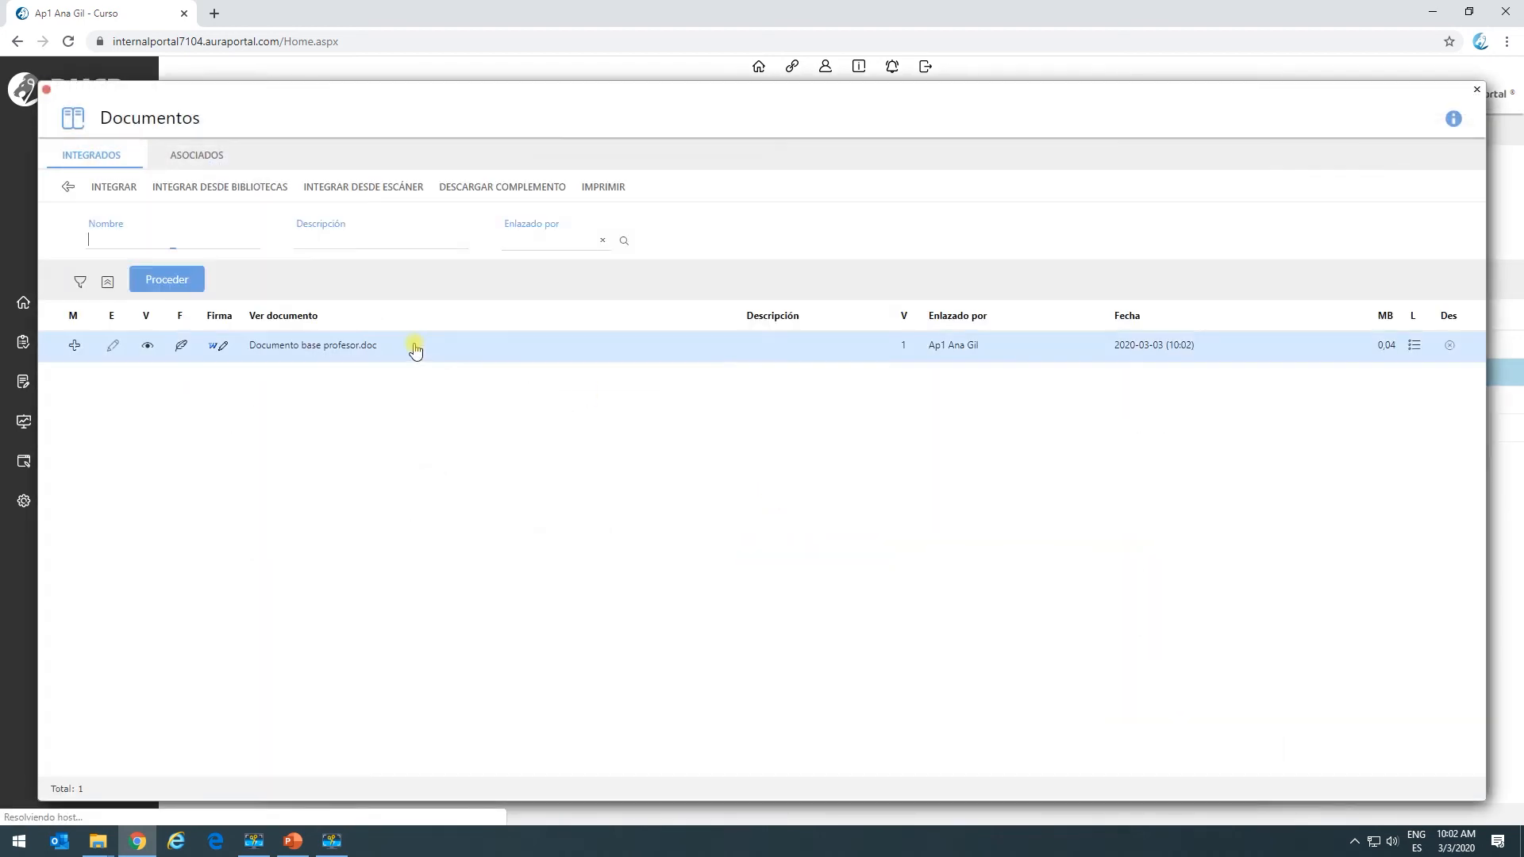
{"action": "left_click", "coordinate": [316, 347]}
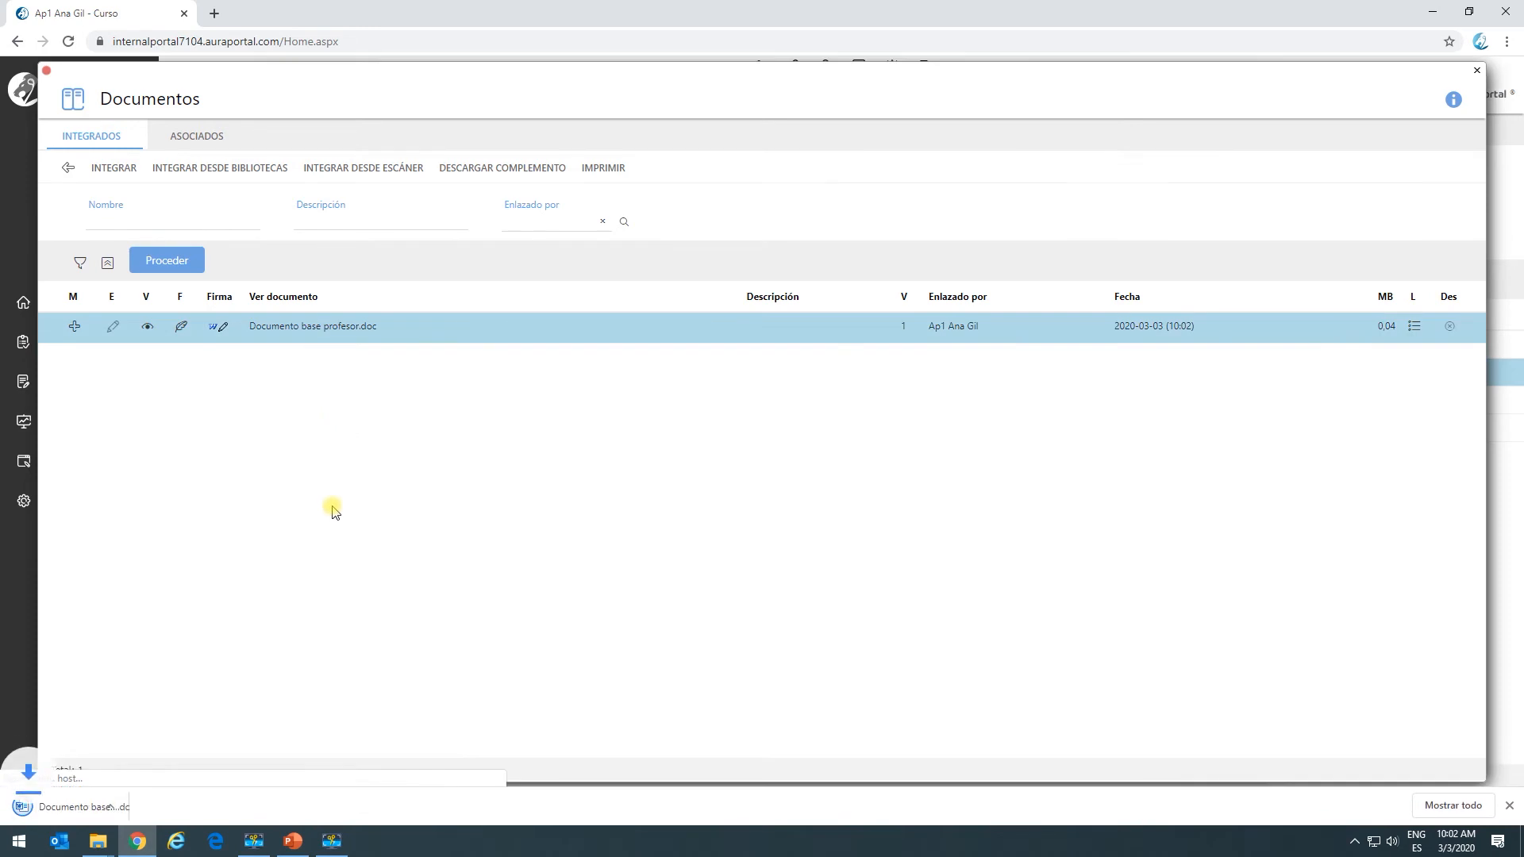
{"action": "left_click", "coordinate": [98, 814]}
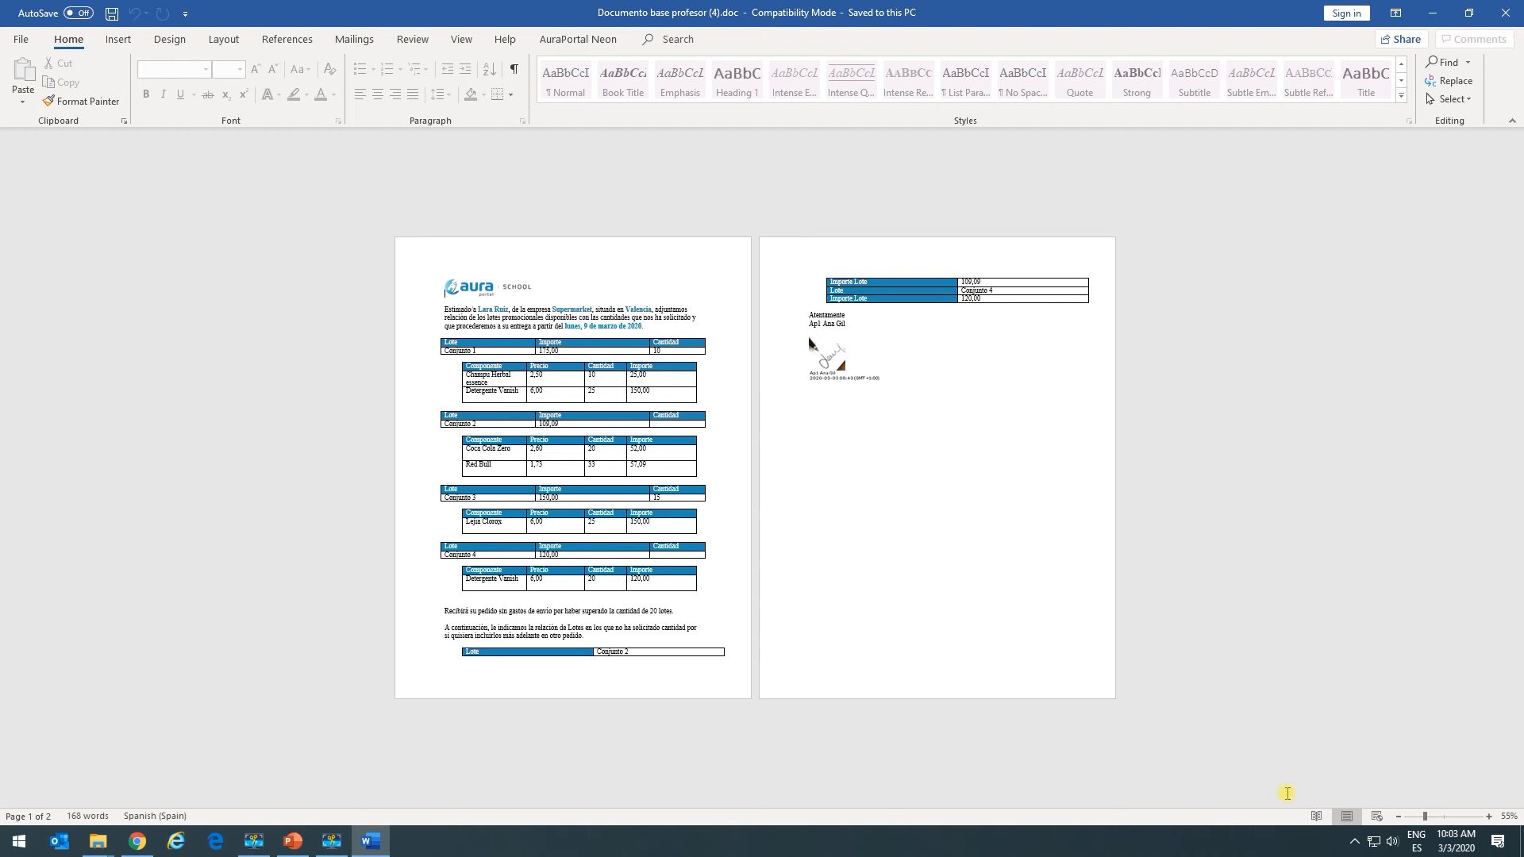
{"action": "left_click_drag", "start_coordinate": [1422, 819], "coordinate": [1429, 818]}
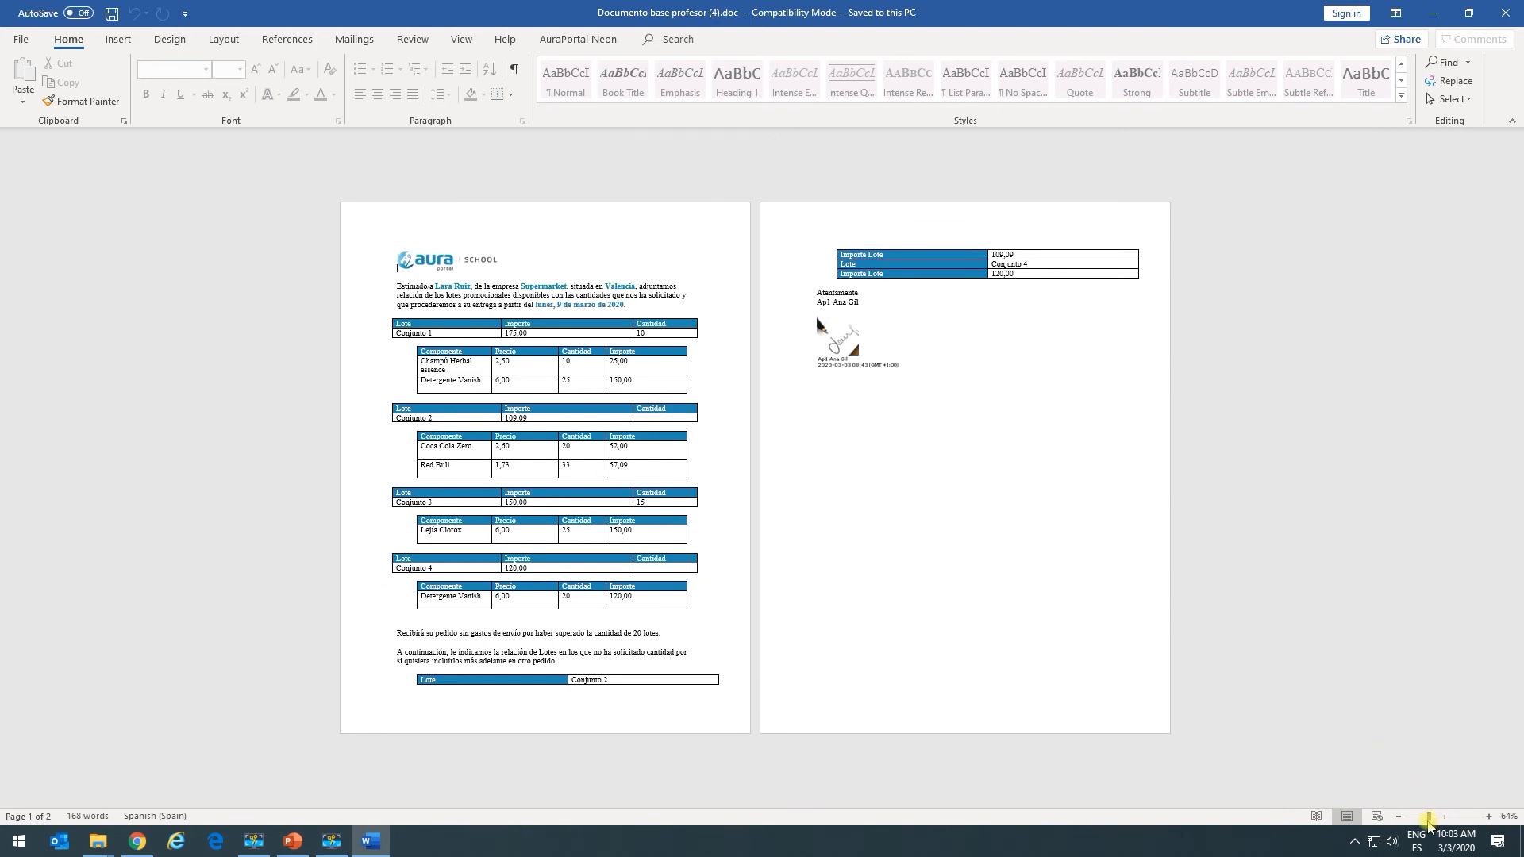
{"action": "mouse_move", "coordinate": [1428, 819]}
{"action": "left_mouse_down"}
{"action": "mouse_move", "coordinate": [1457, 818]}
{"action": "mouse_move", "coordinate": [1447, 809]}
{"action": "left_mouse_up"}
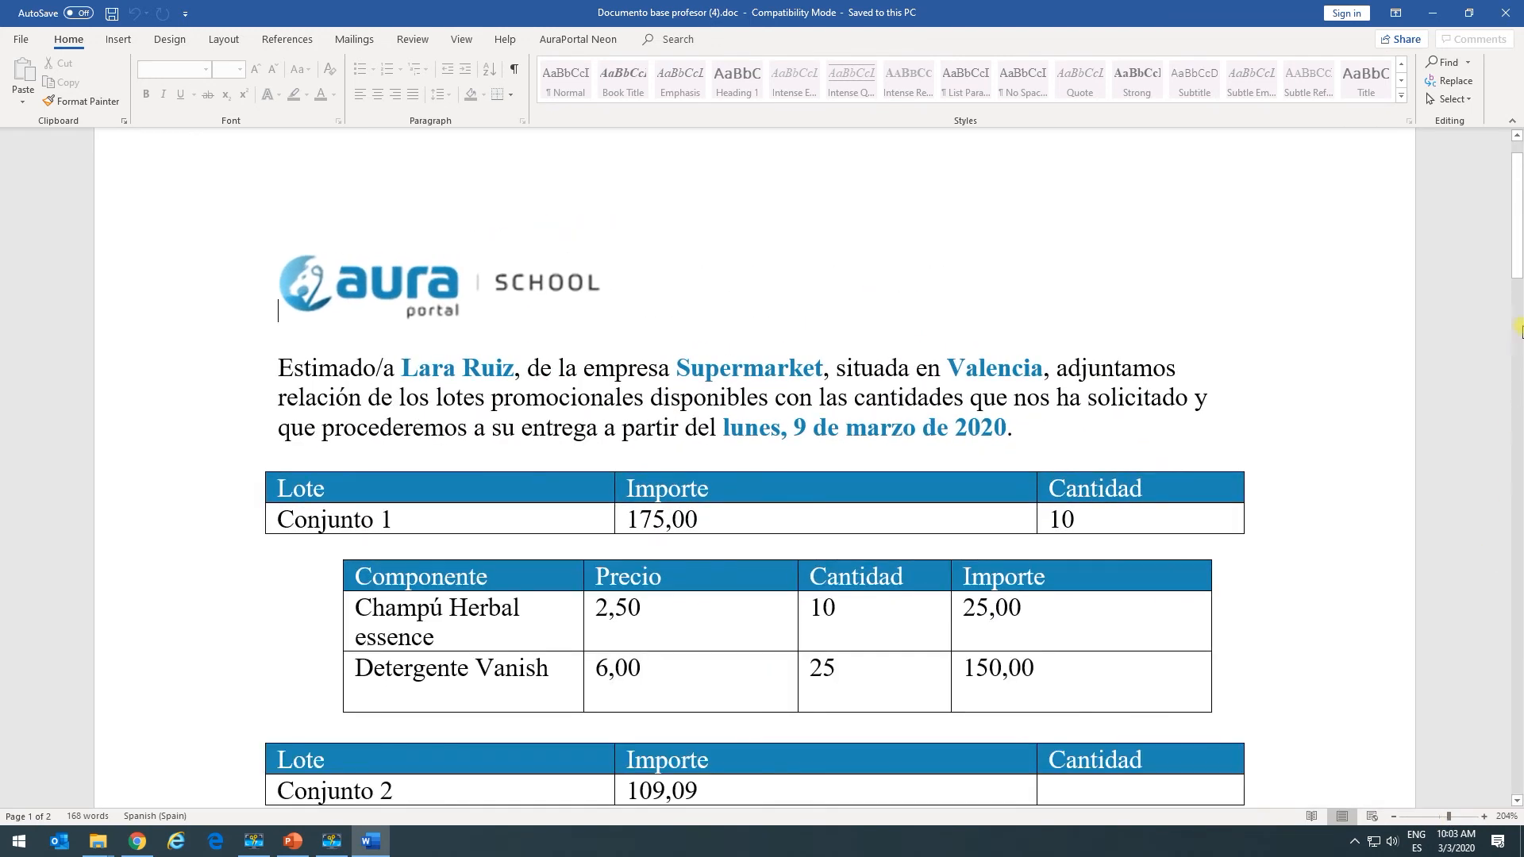
{"action": "left_click", "coordinate": [1501, 23]}
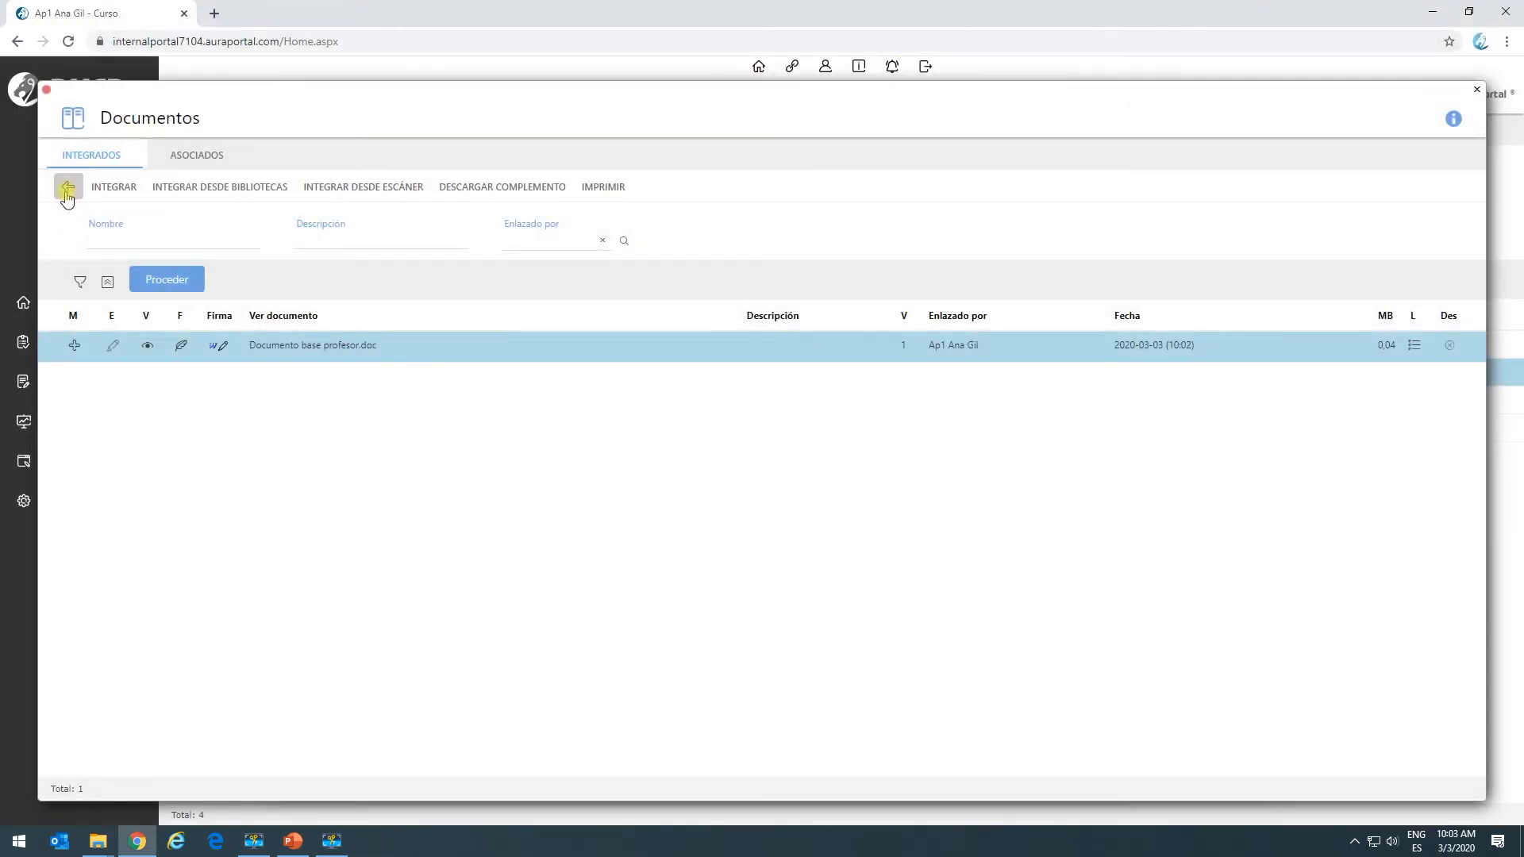
{"action": "left_click", "coordinate": [46, 94]}
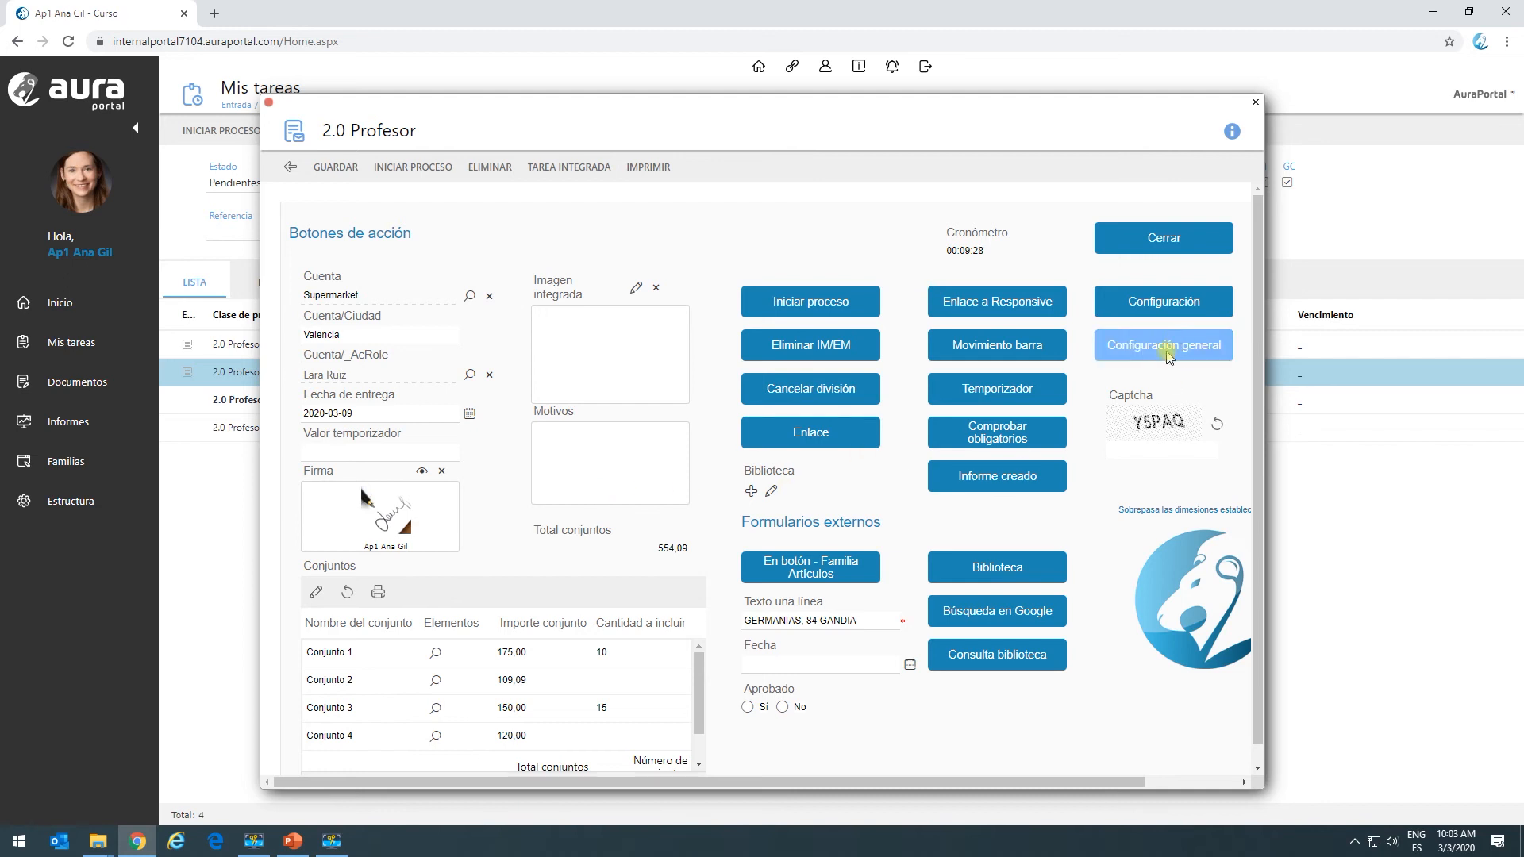
{"action": "left_click", "coordinate": [1165, 346]}
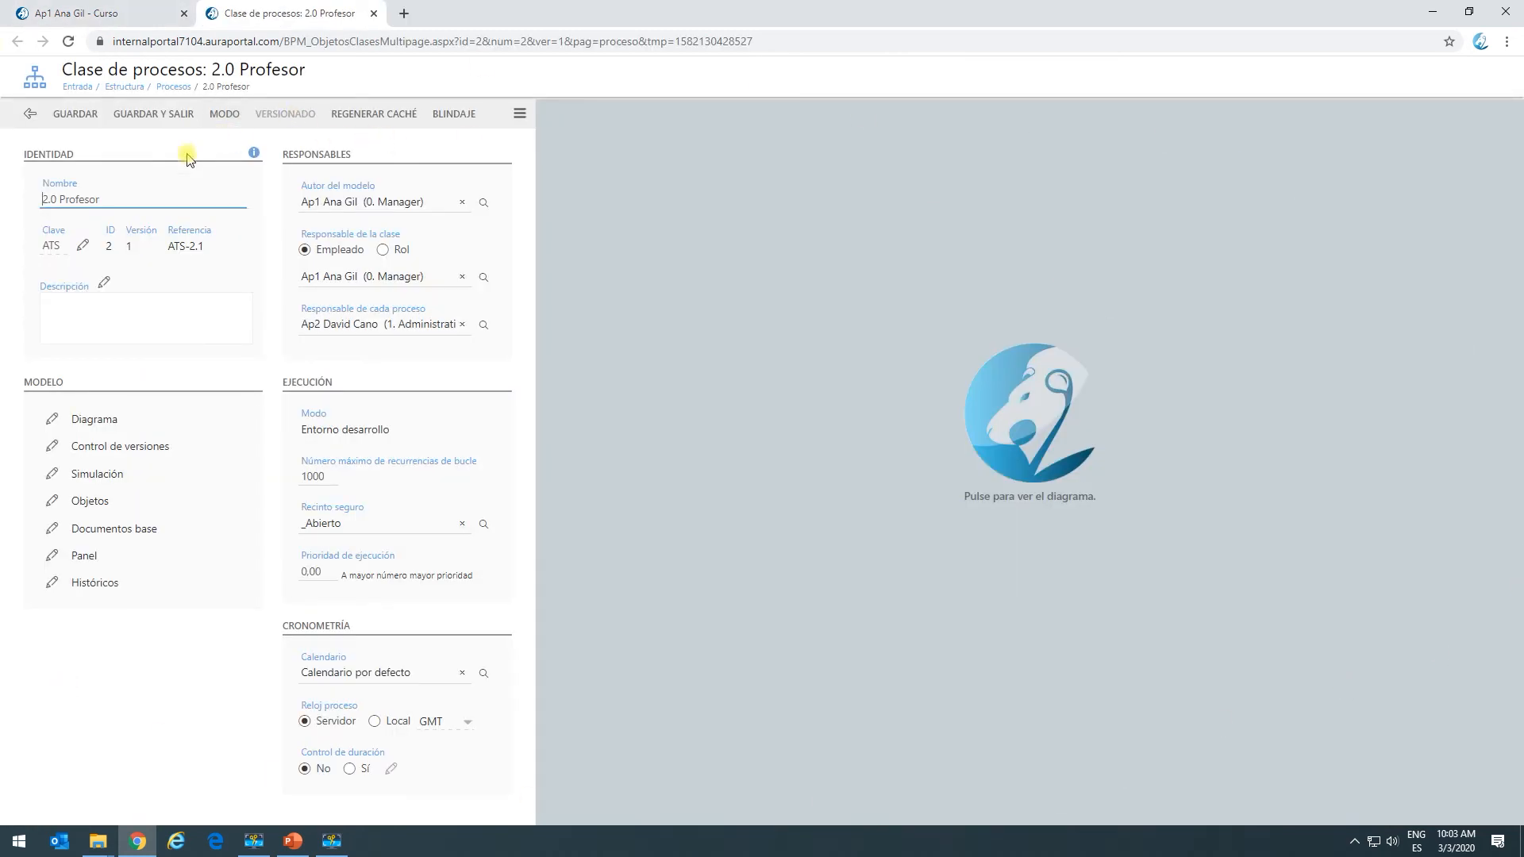
{"action": "left_click", "coordinate": [374, 13]}
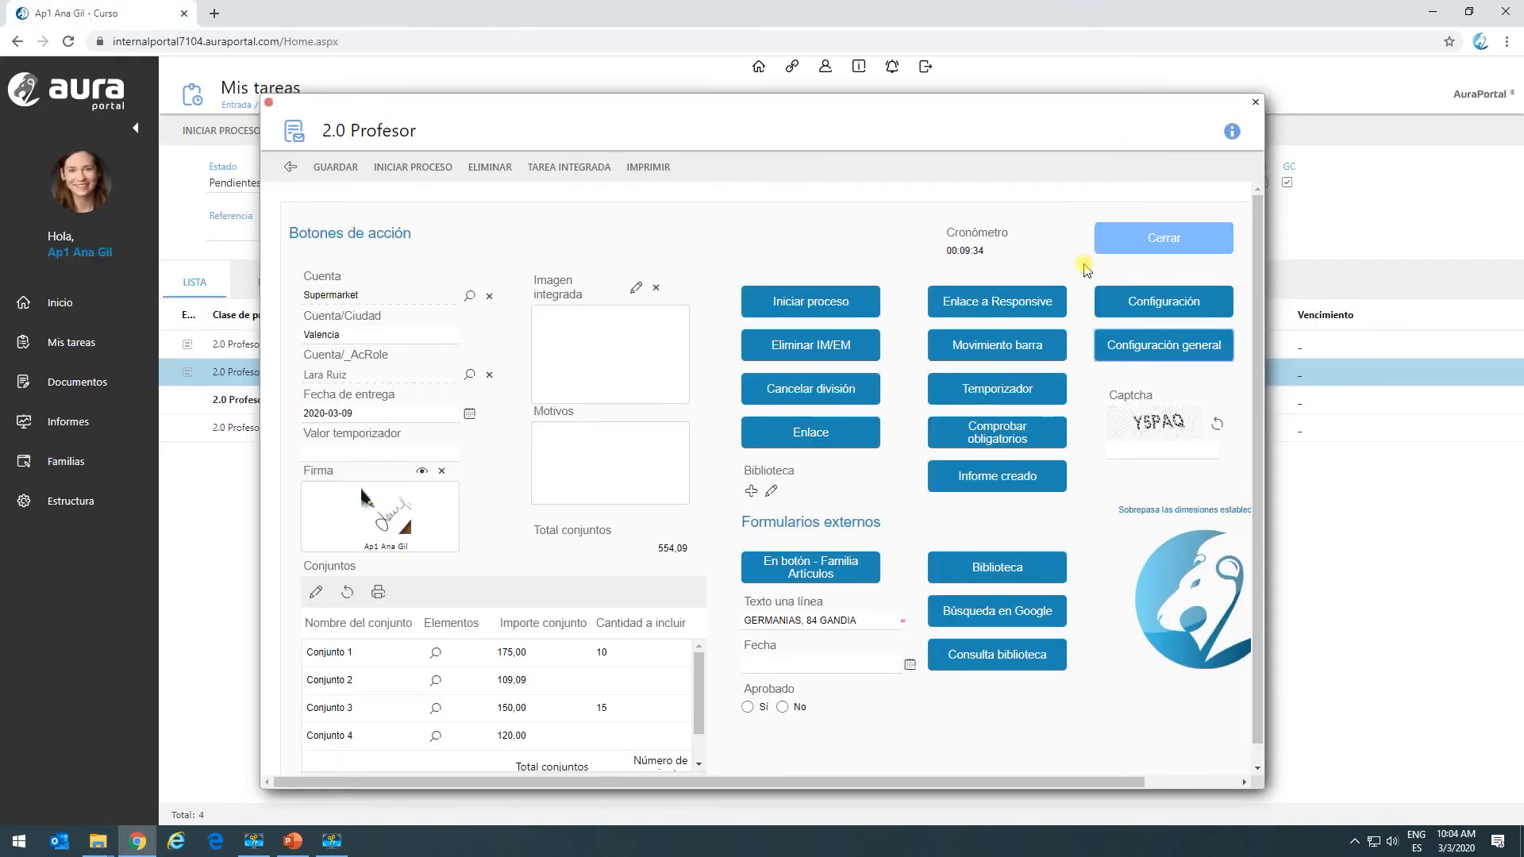
{"action": "left_click", "coordinate": [963, 300]}
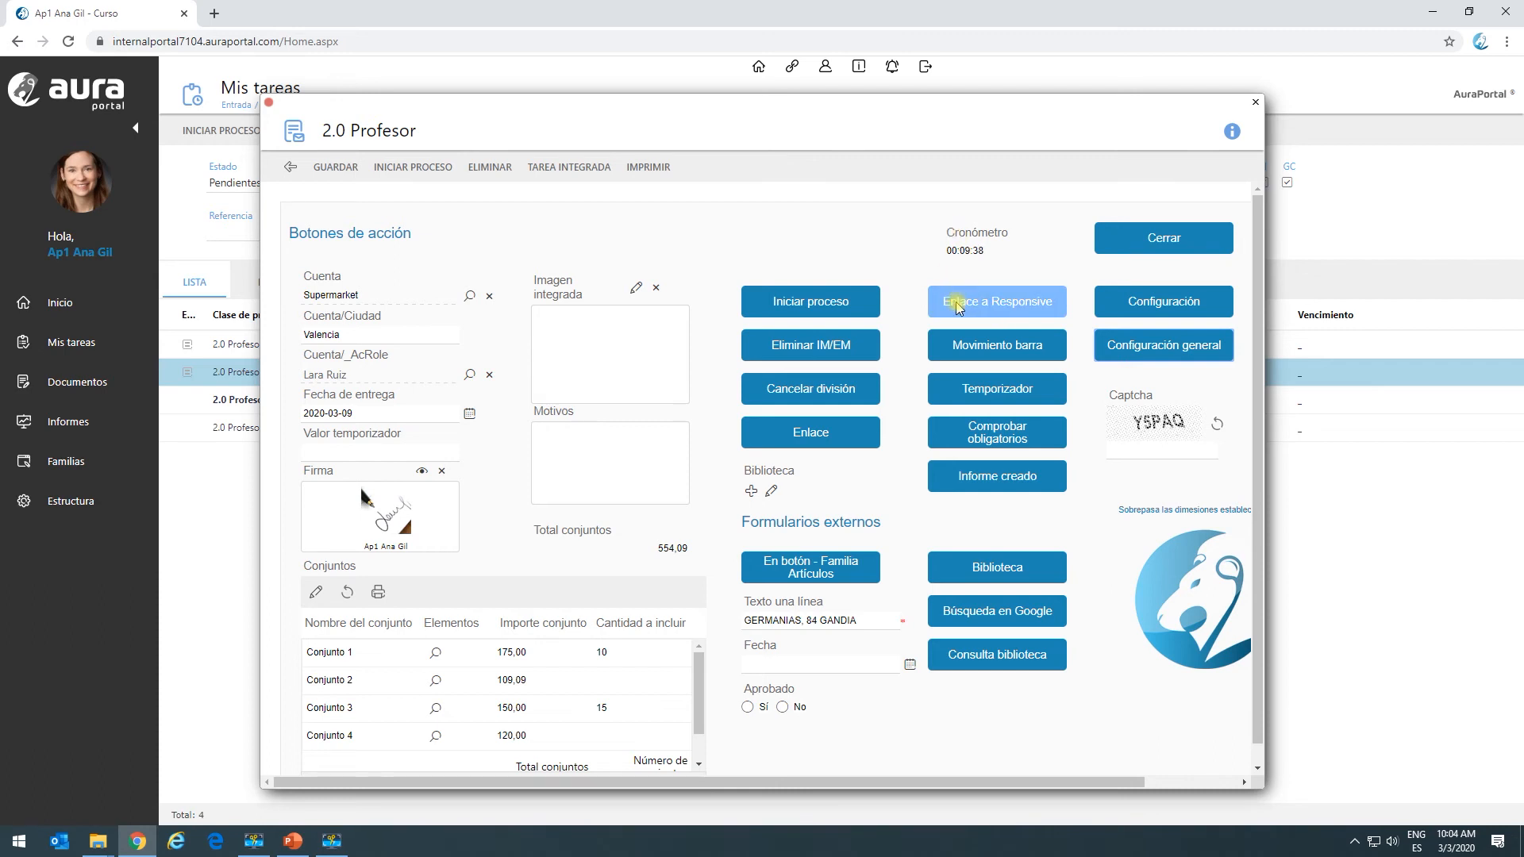
{"action": "left_click", "coordinate": [959, 306]}
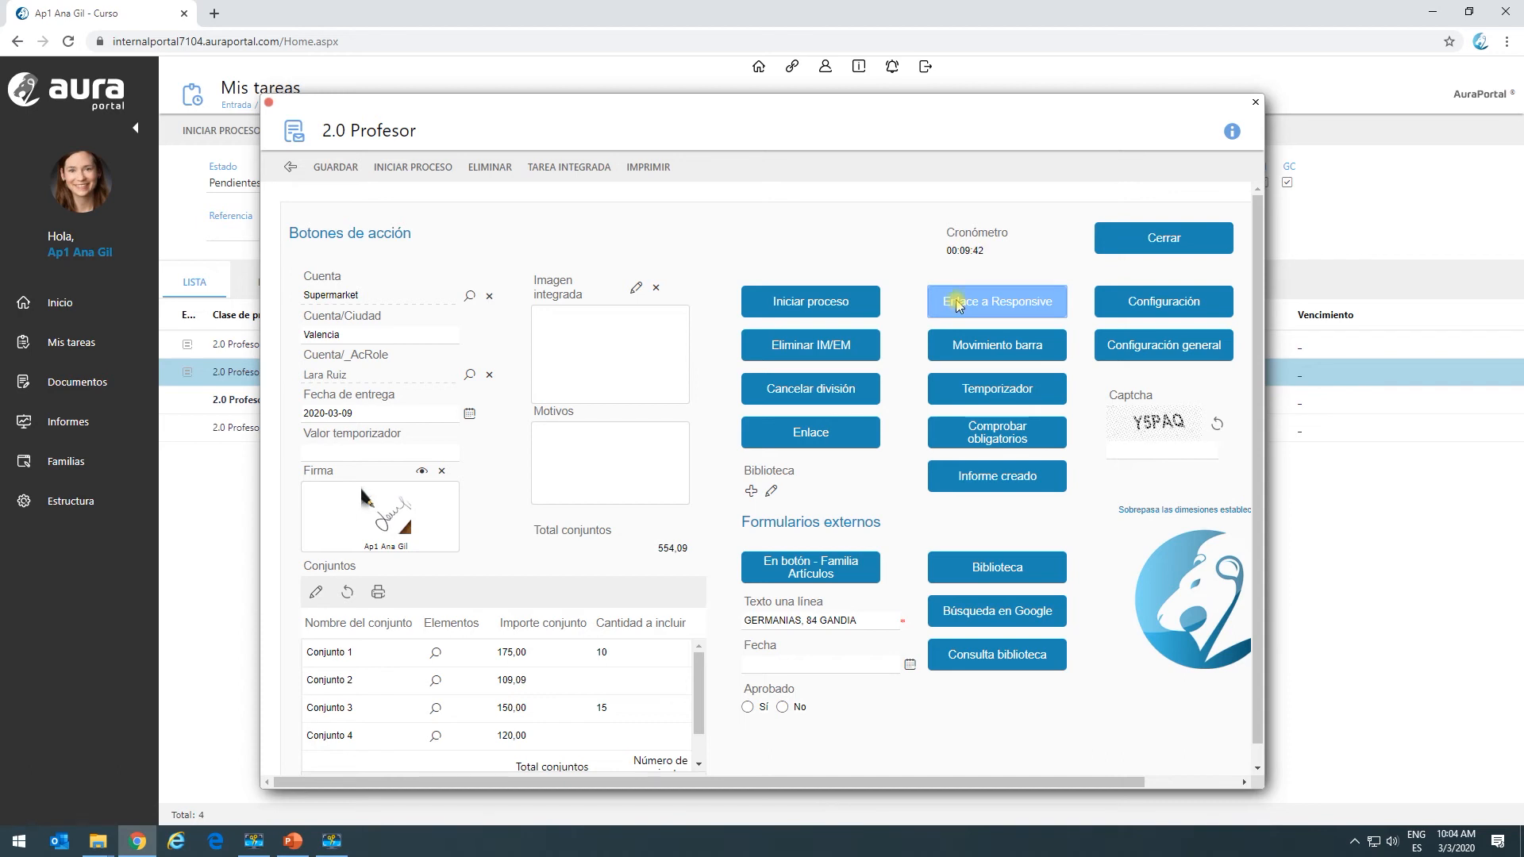
Step: Inspect the action configured for the Enlace a Responsive button in the form designer, and close the designer
{"action": "left_click", "coordinate": [1003, 301]}
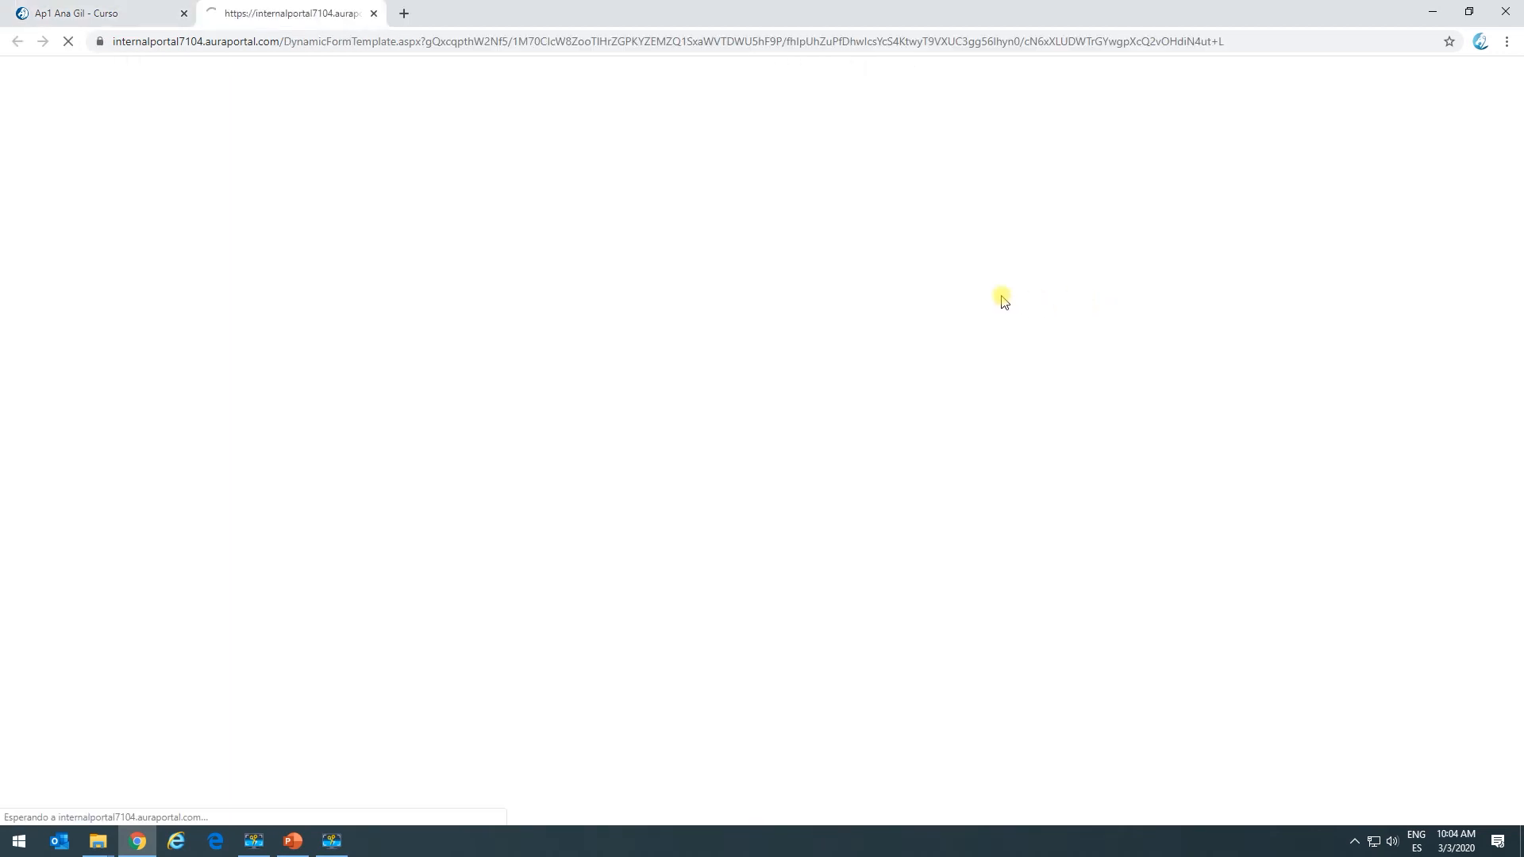
{"action": "left_click", "coordinate": [1002, 203]}
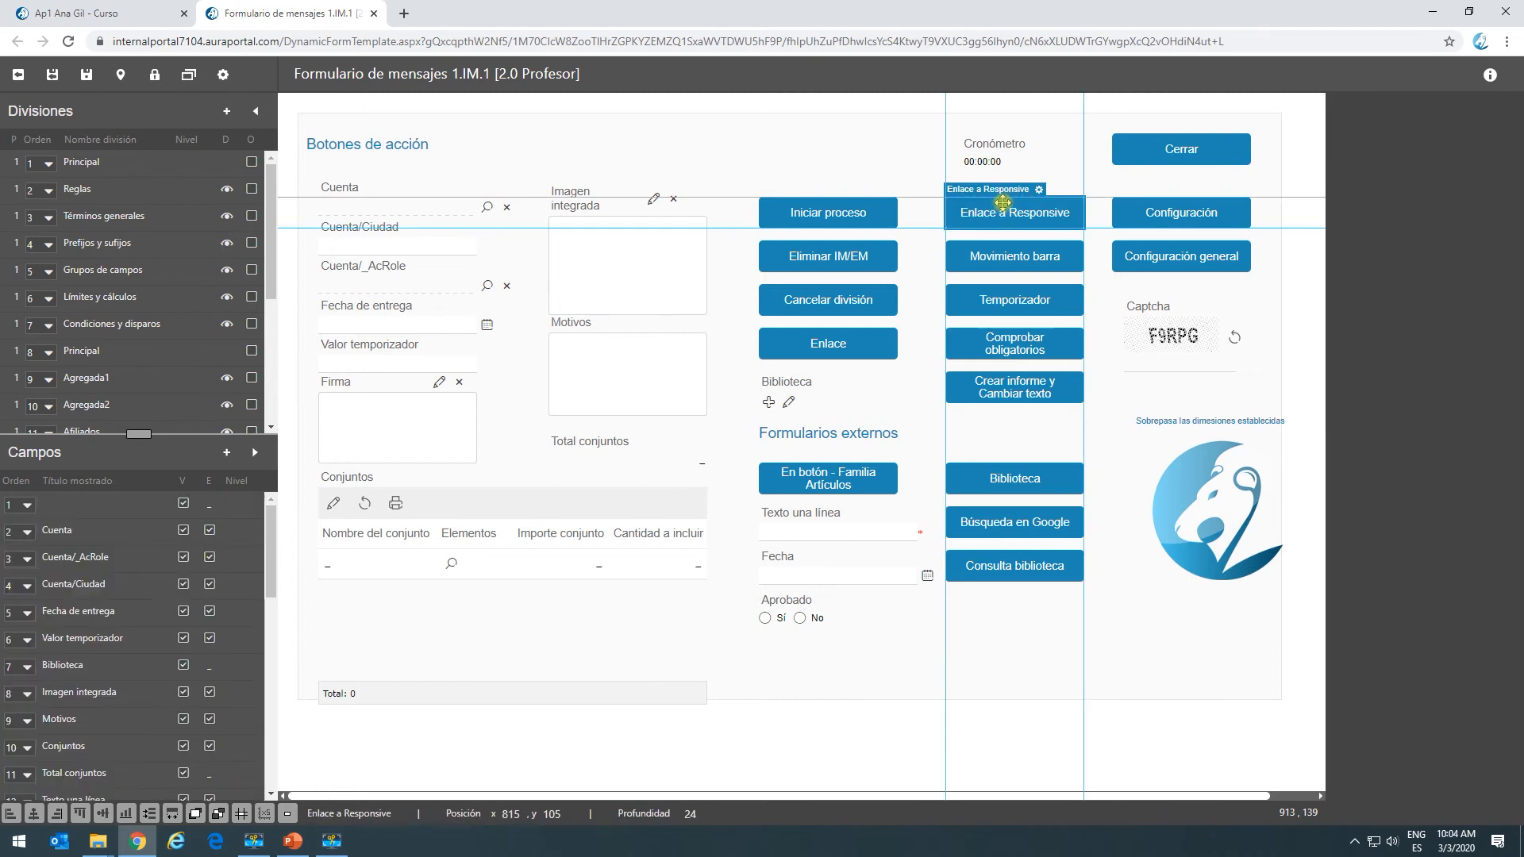
{"action": "left_click", "coordinate": [1039, 189]}
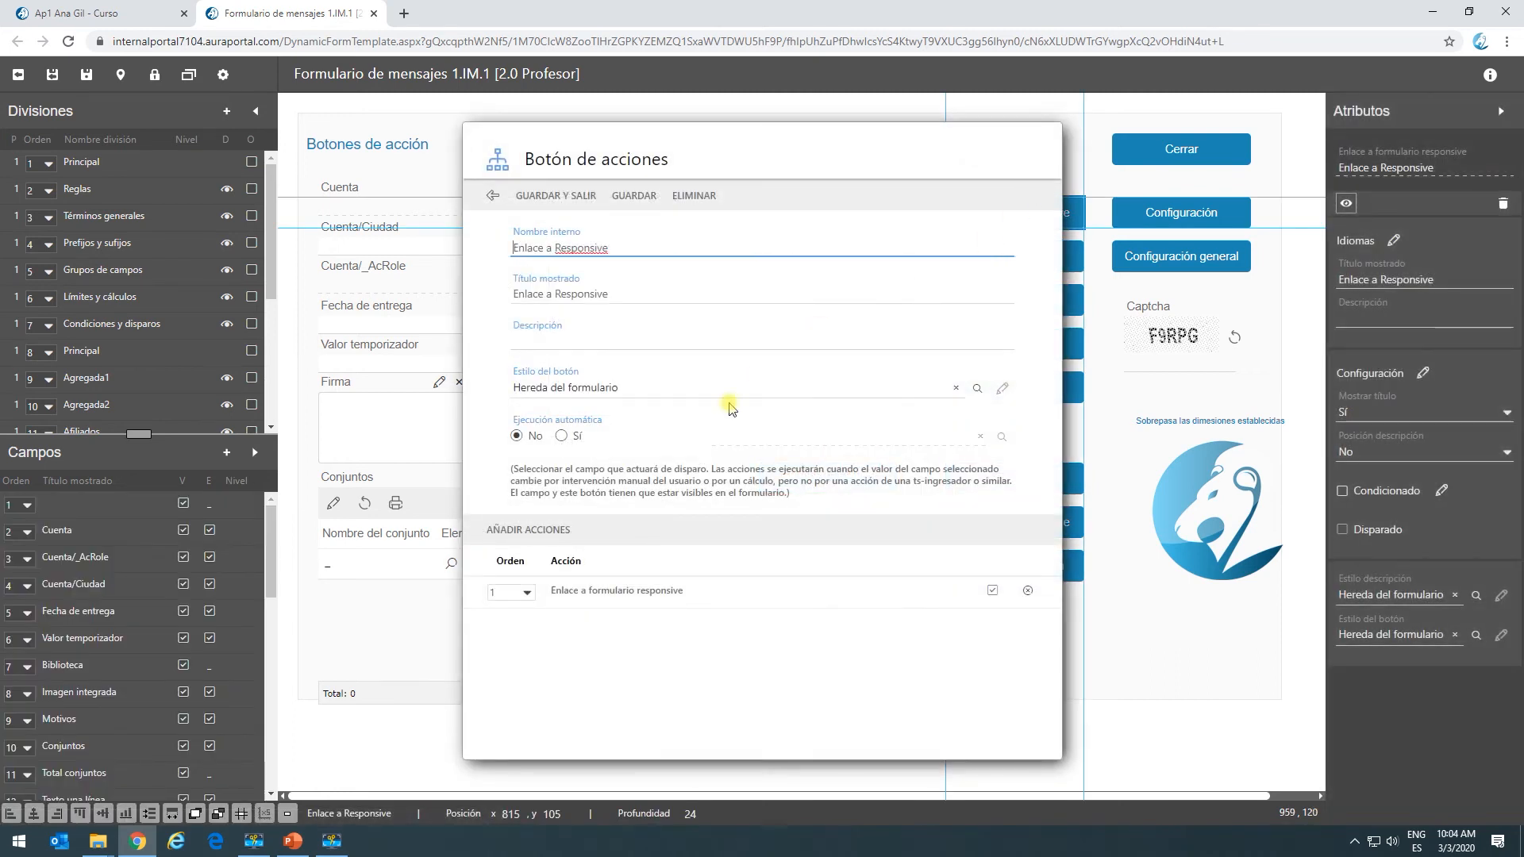
{"action": "left_click", "coordinate": [599, 592]}
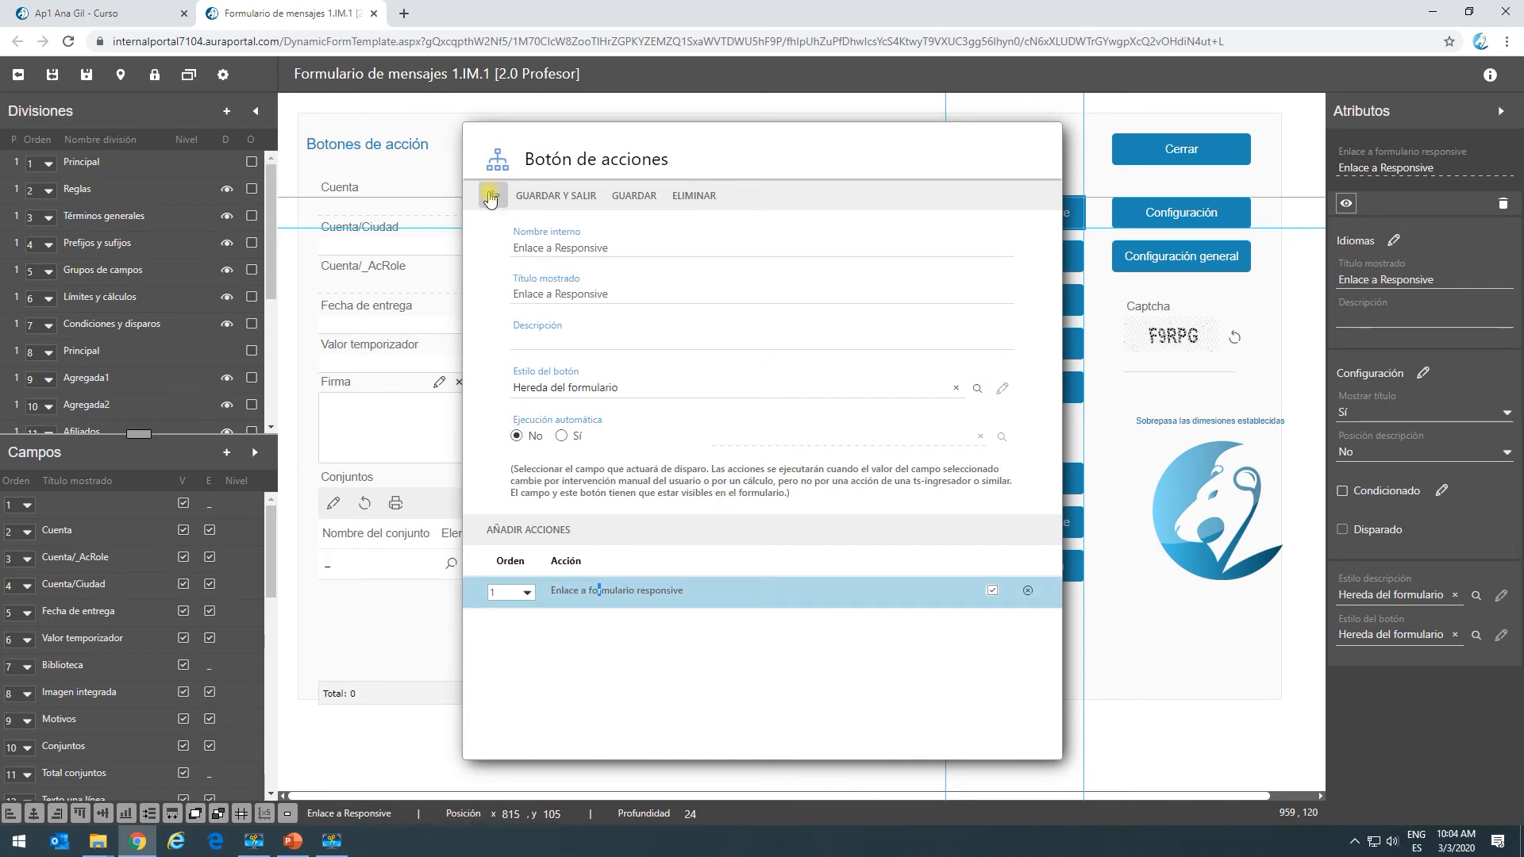
{"action": "left_click", "coordinate": [493, 197]}
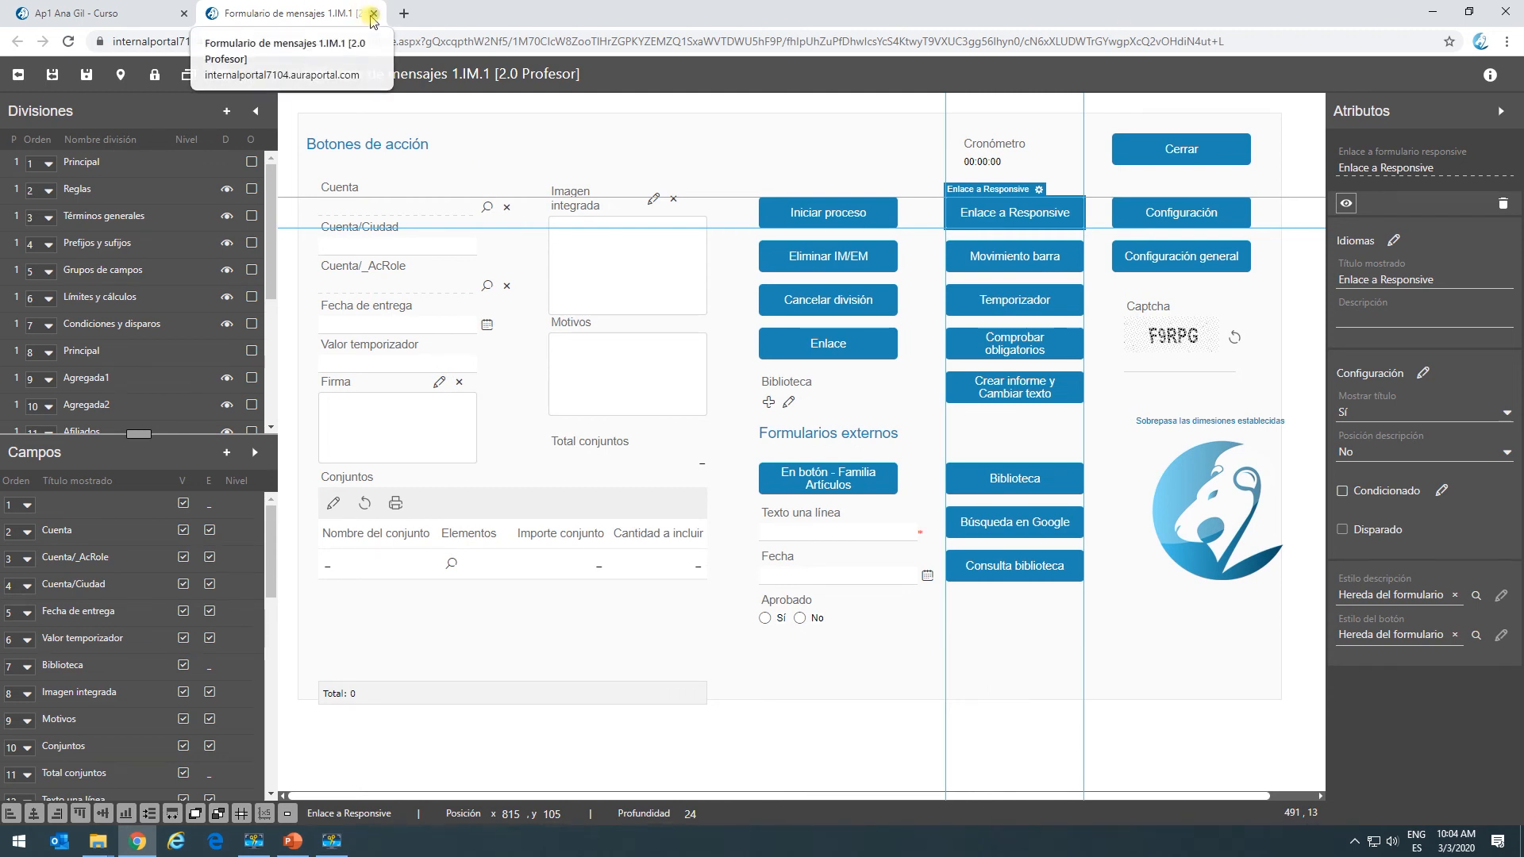
{"action": "left_click", "coordinate": [372, 14]}
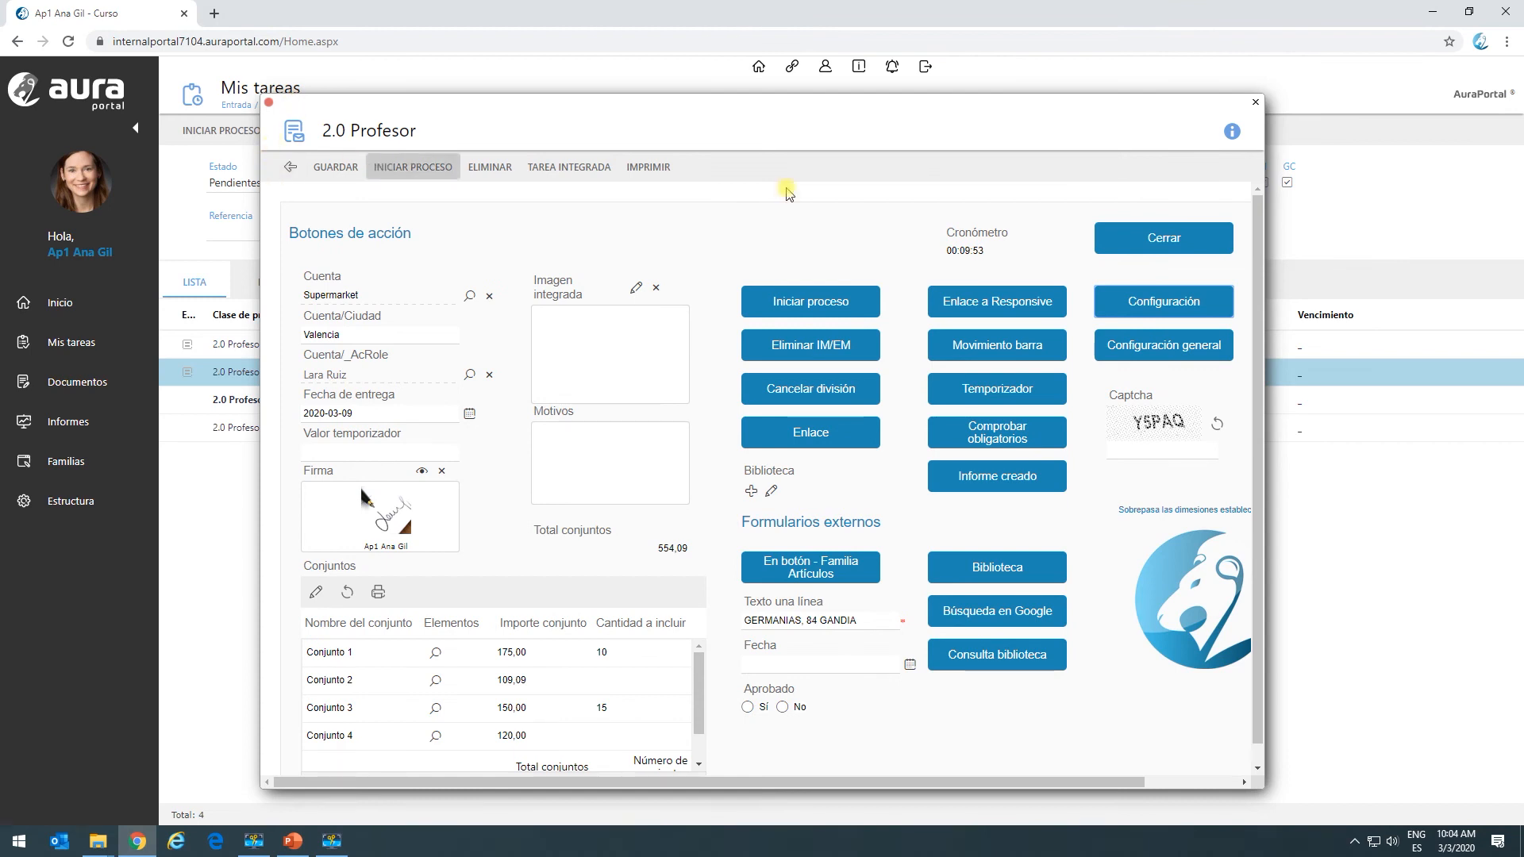
Step: Set Formulario responsive as the default form of the 2.0 Profesor message start event, checking its responsive design and saving
{"action": "left_click", "coordinate": [1185, 352]}
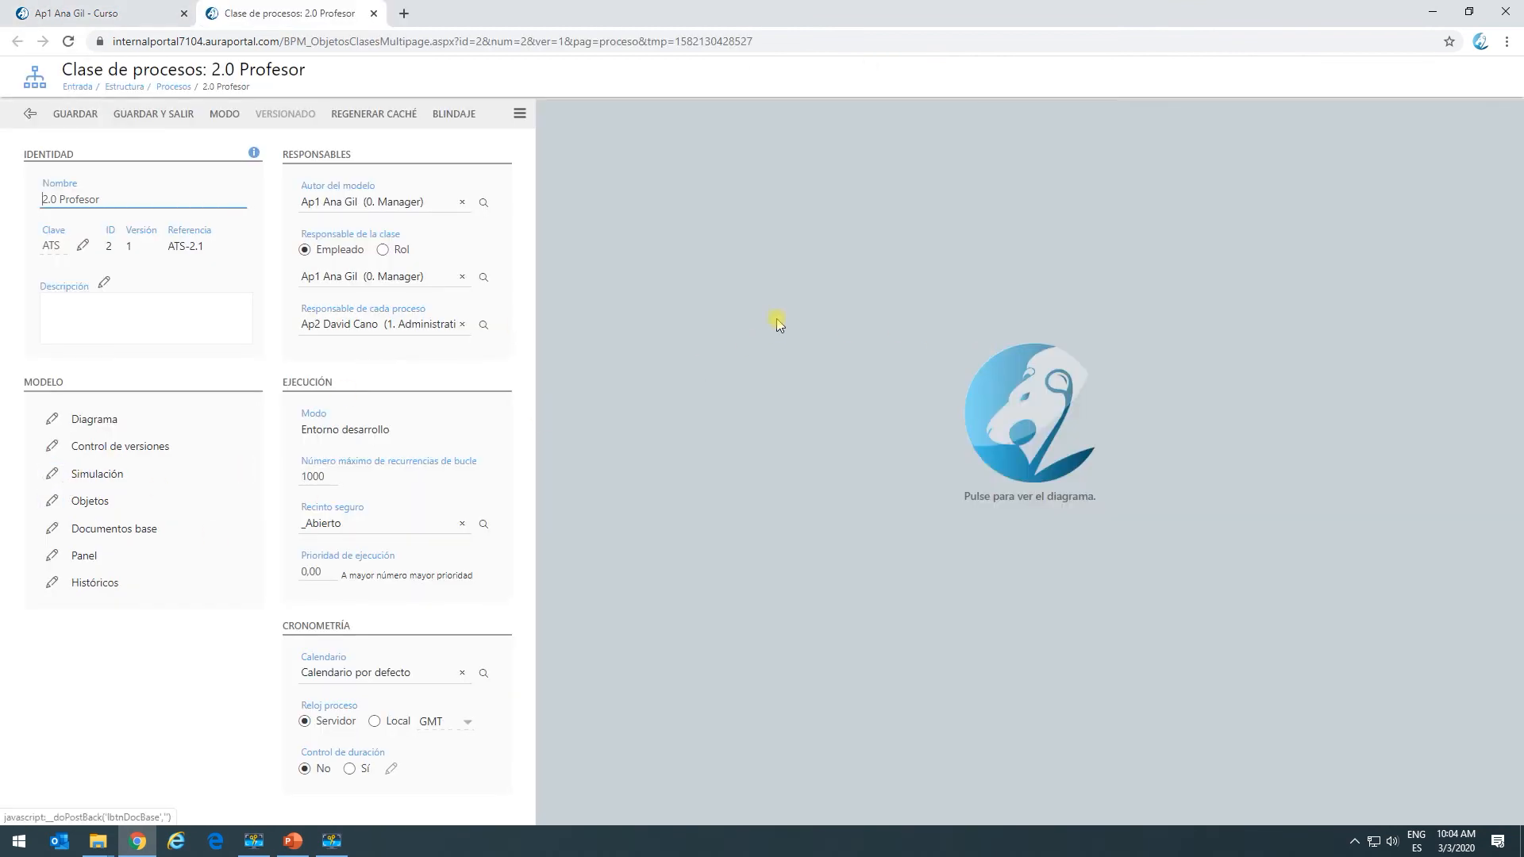
{"action": "left_click", "coordinate": [1019, 362]}
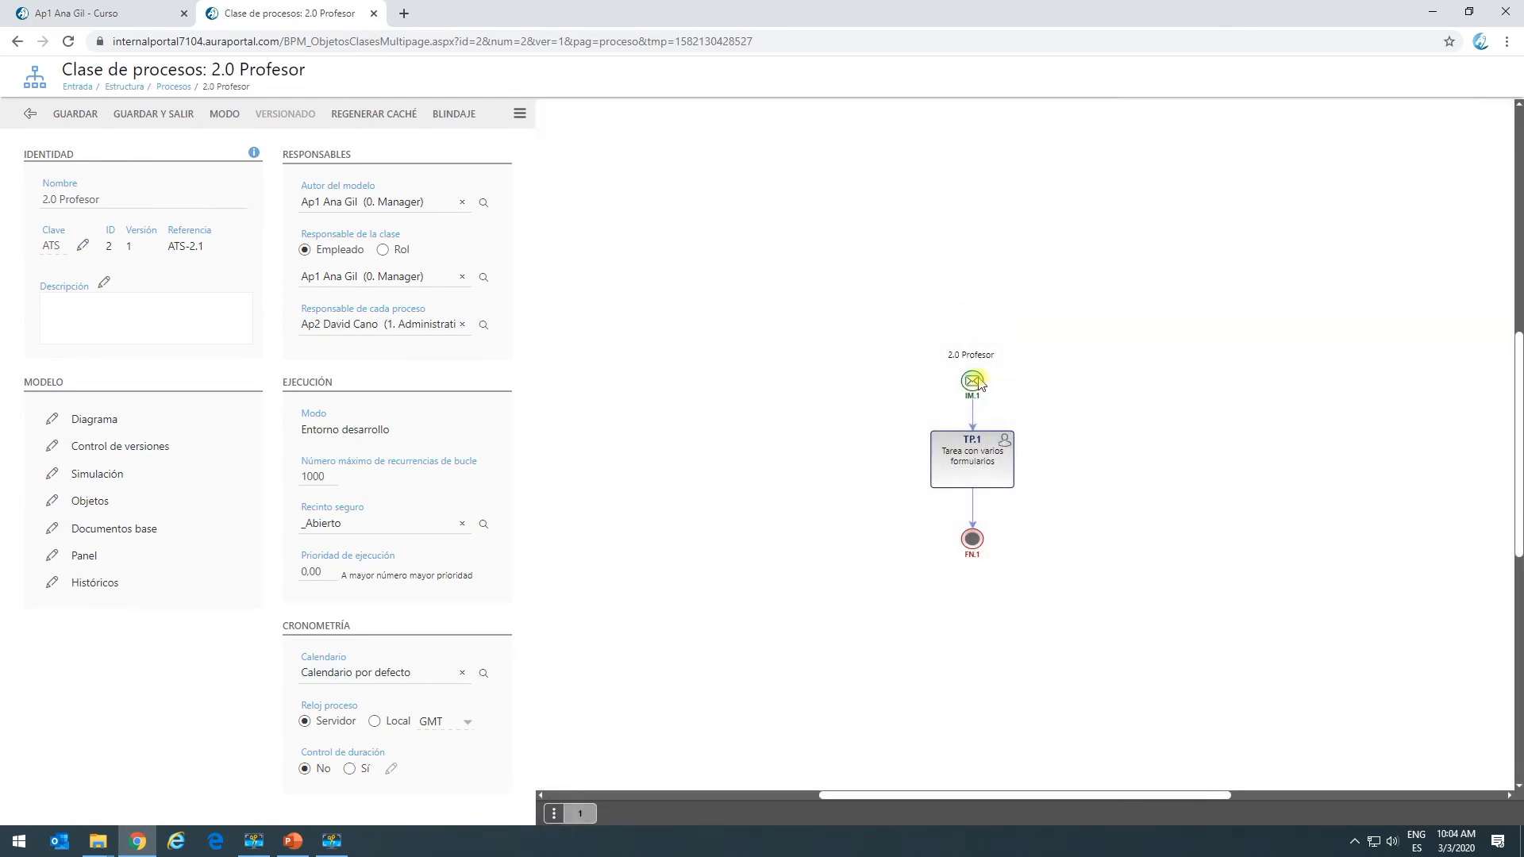
{"action": "left_click", "coordinate": [980, 384]}
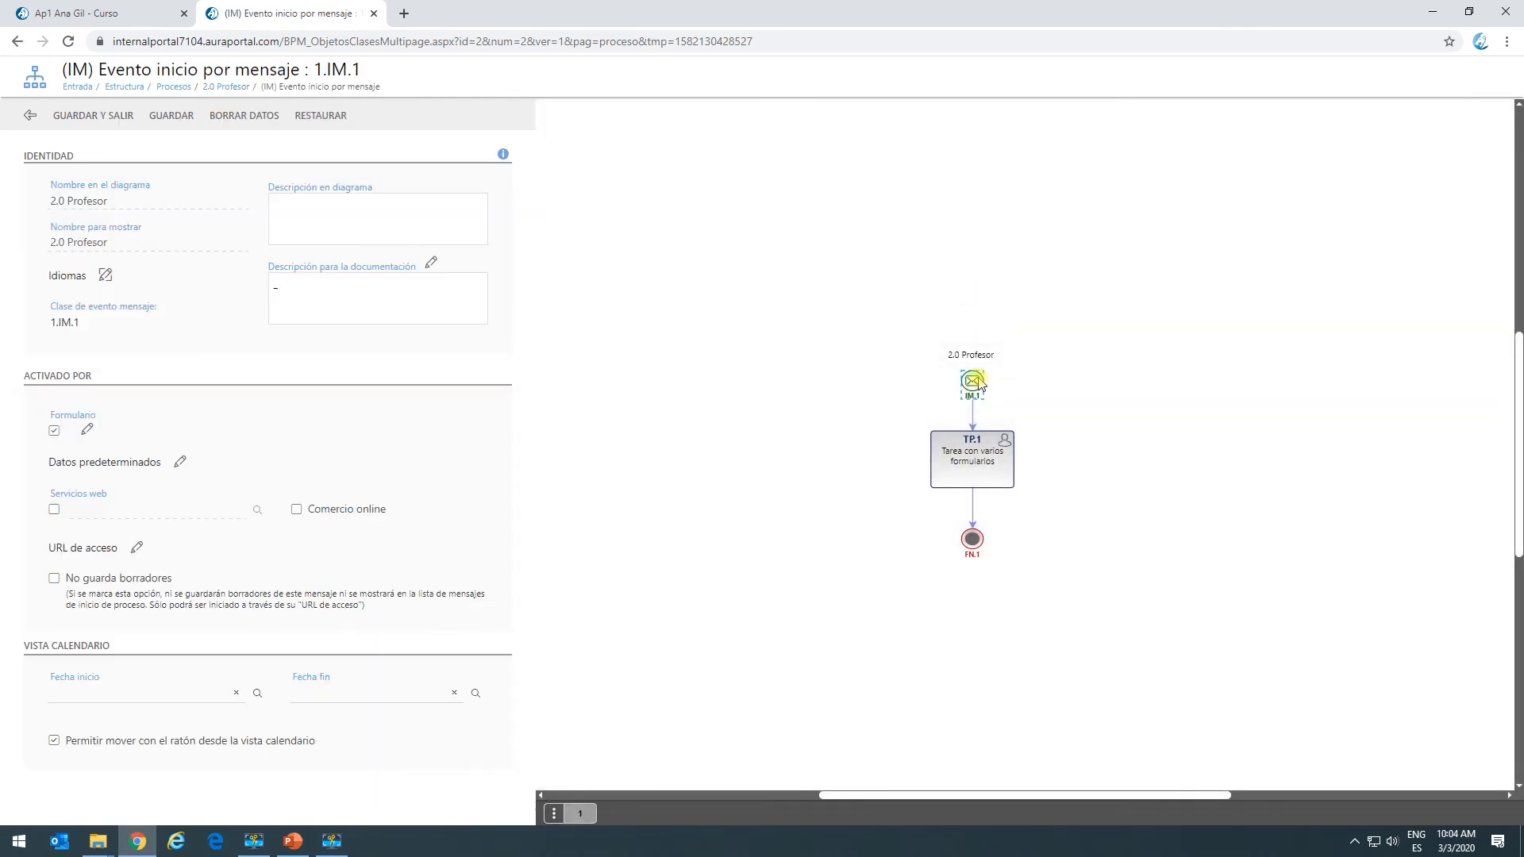
{"action": "left_click", "coordinate": [87, 429]}
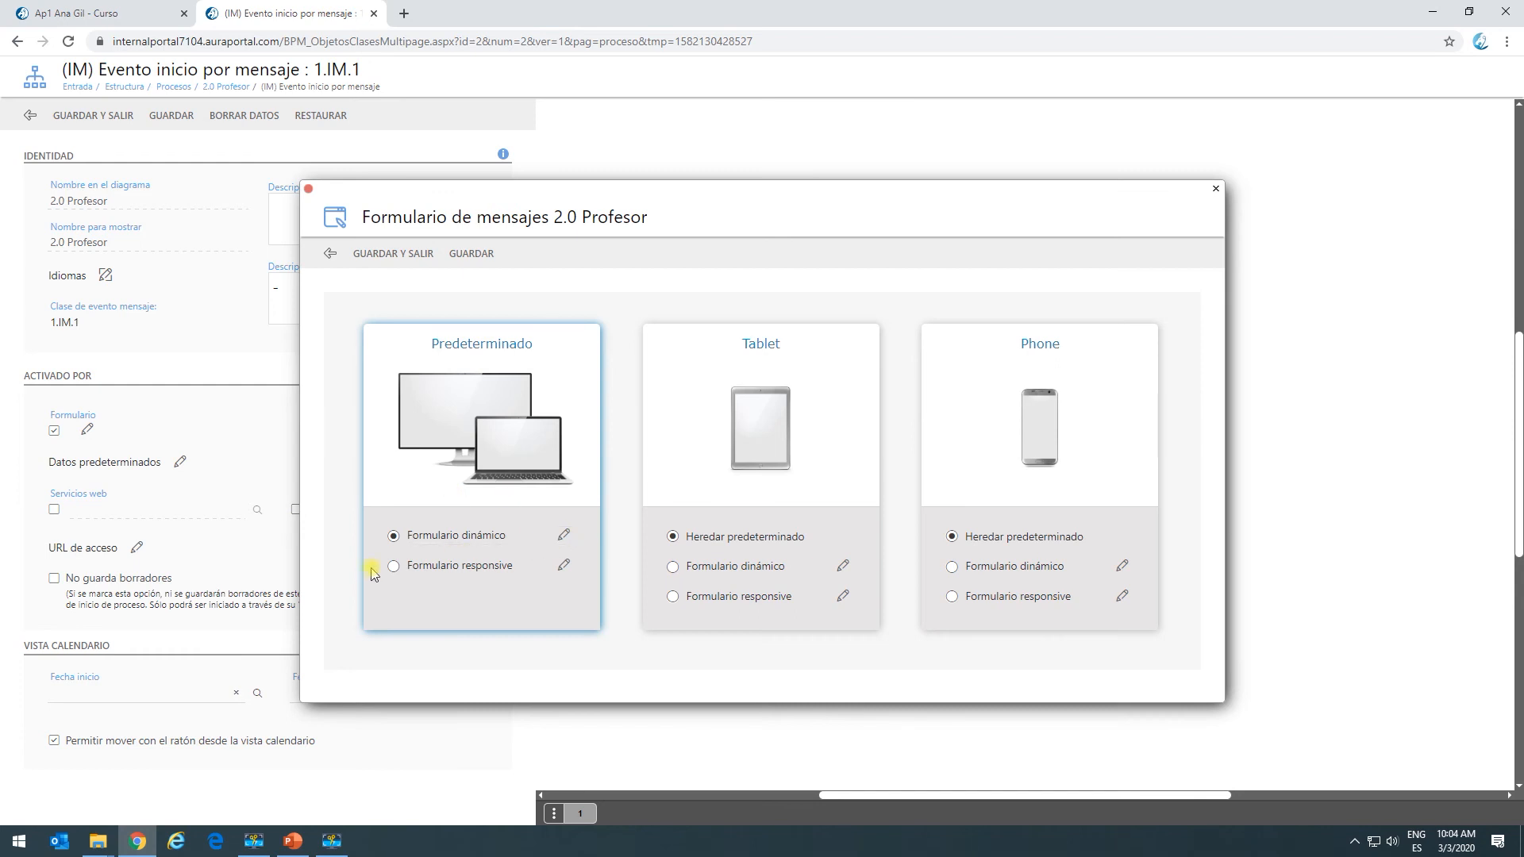
{"action": "left_click", "coordinate": [564, 565]}
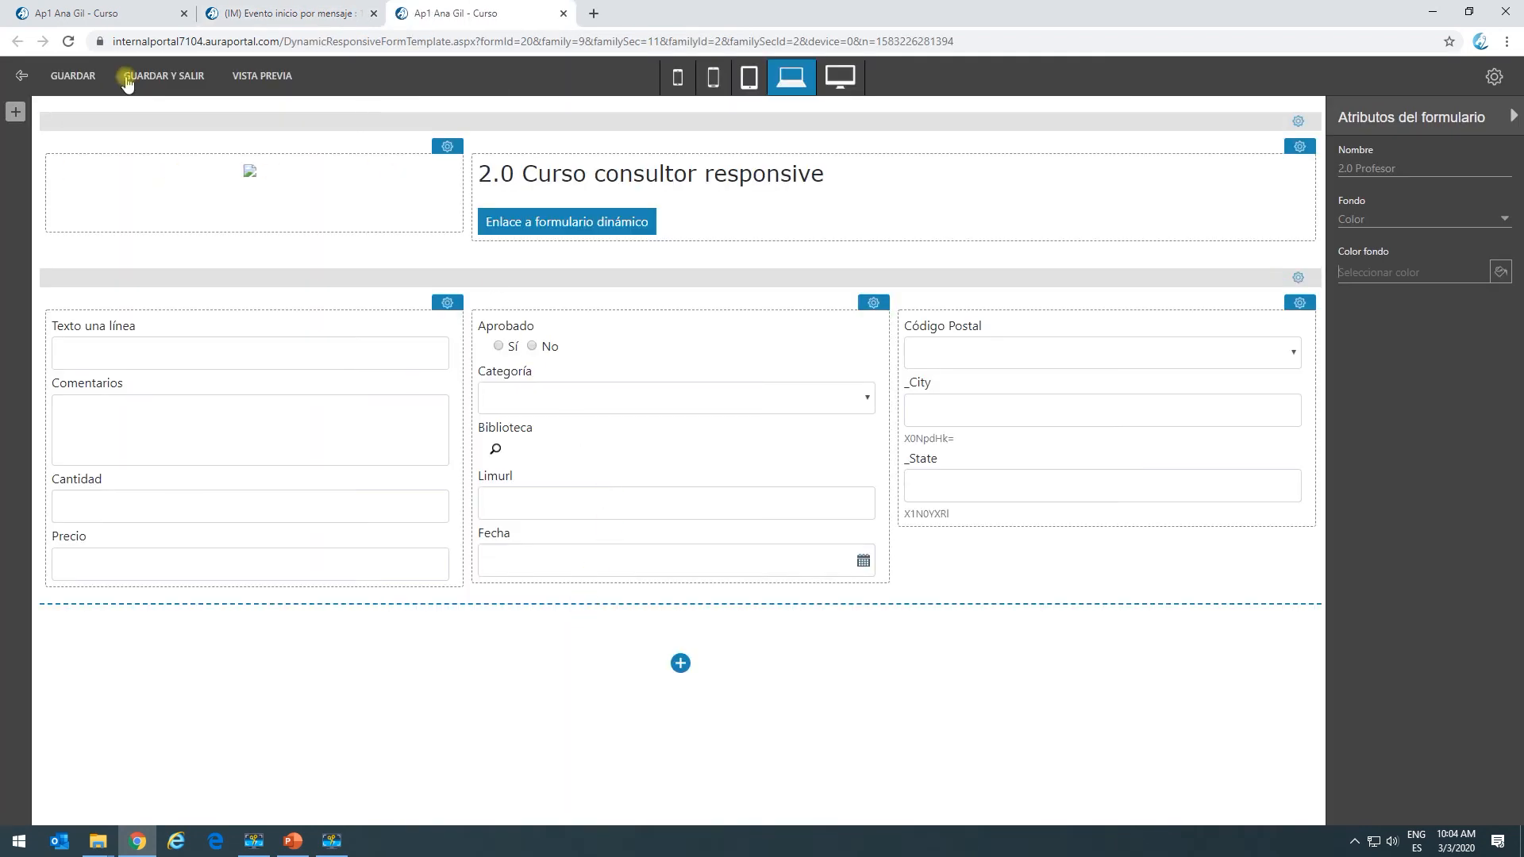
{"action": "left_click", "coordinate": [137, 75]}
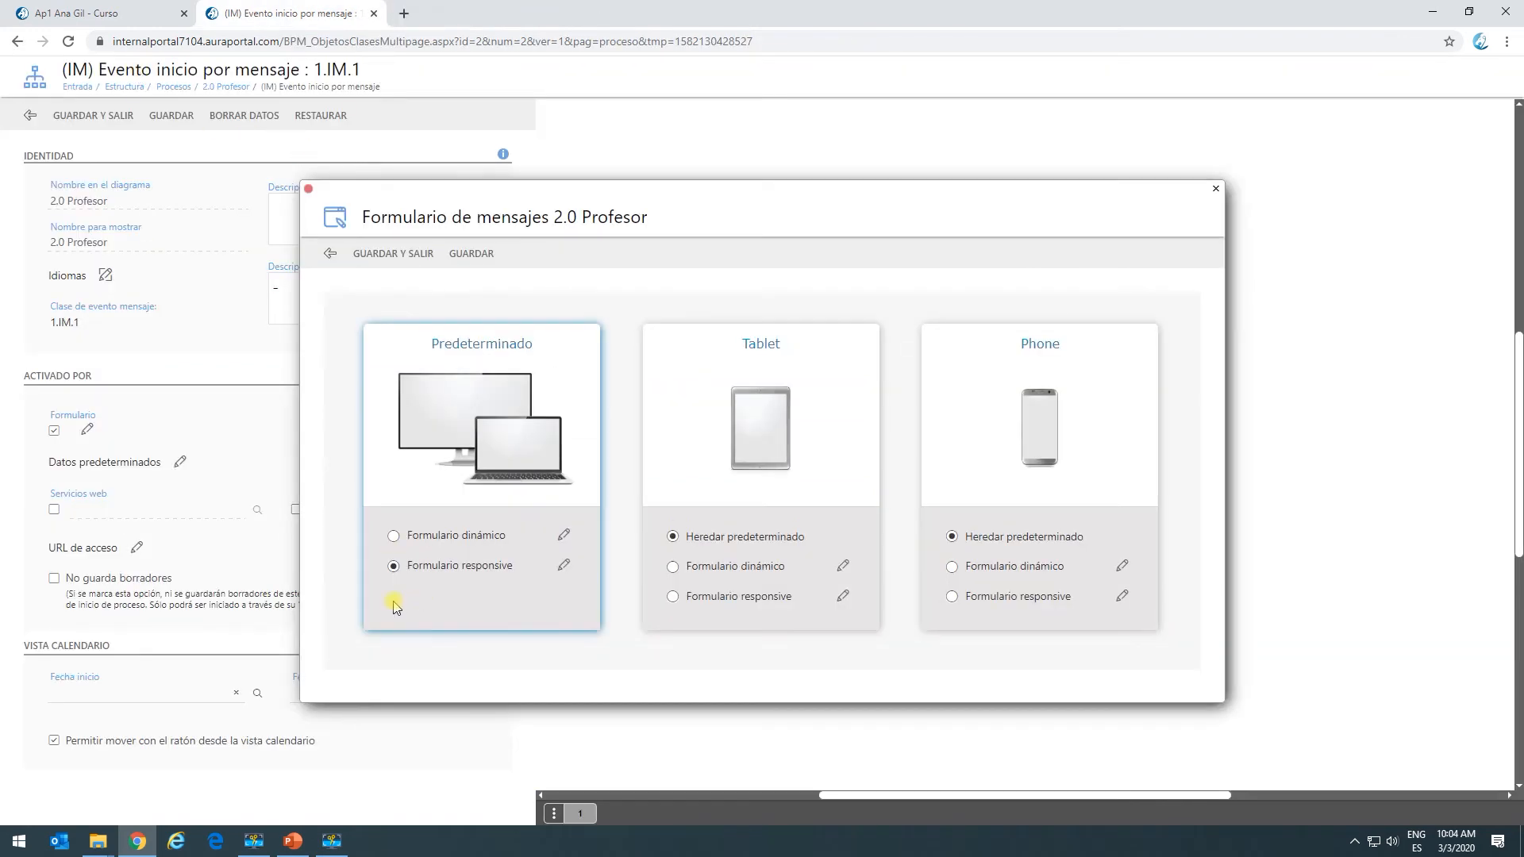
{"action": "left_click", "coordinate": [384, 255]}
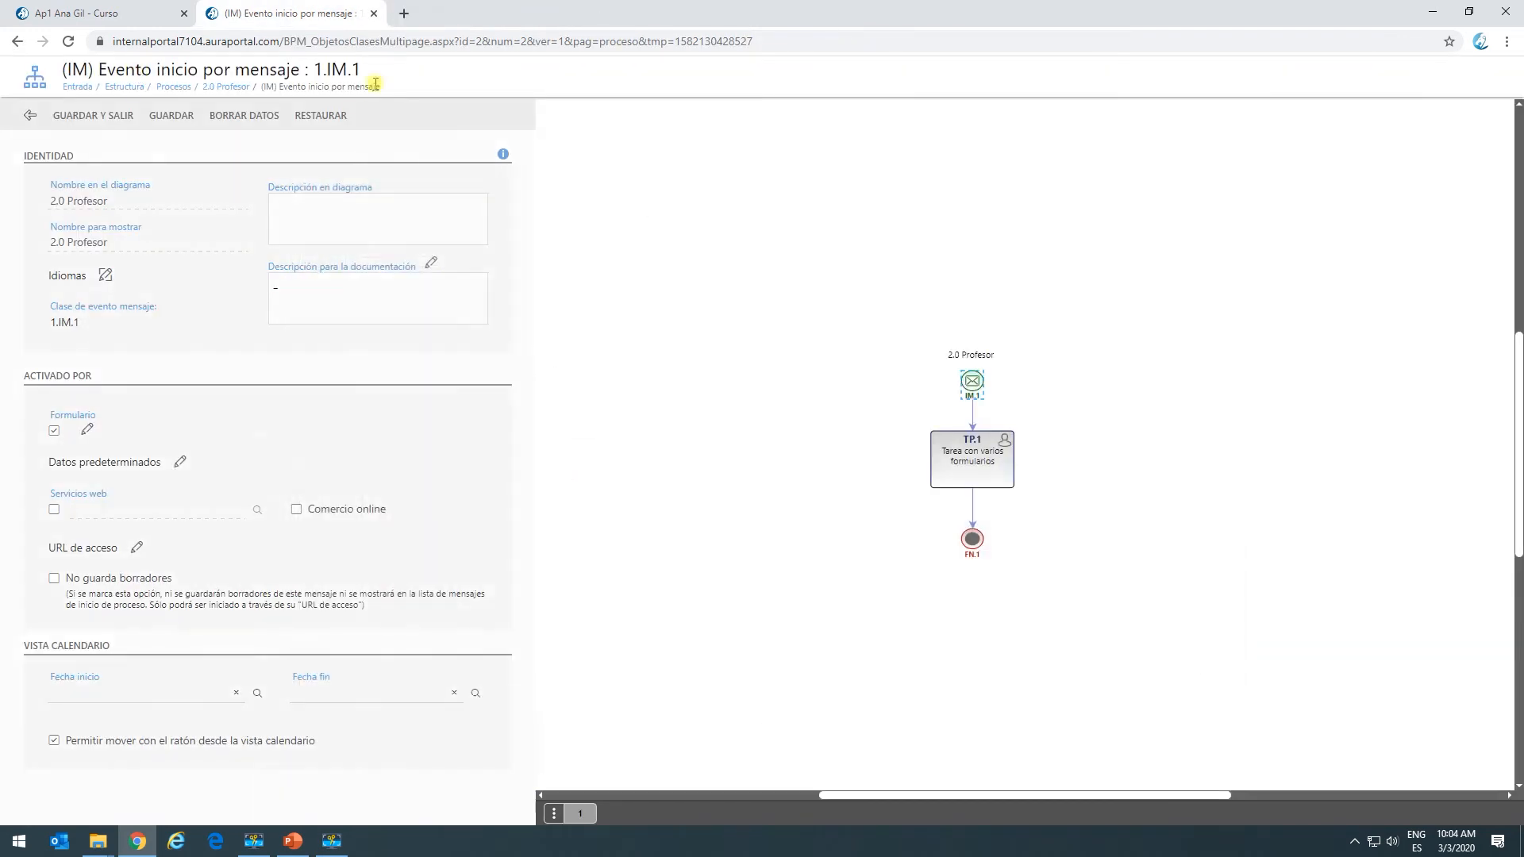
{"action": "left_click", "coordinate": [374, 14]}
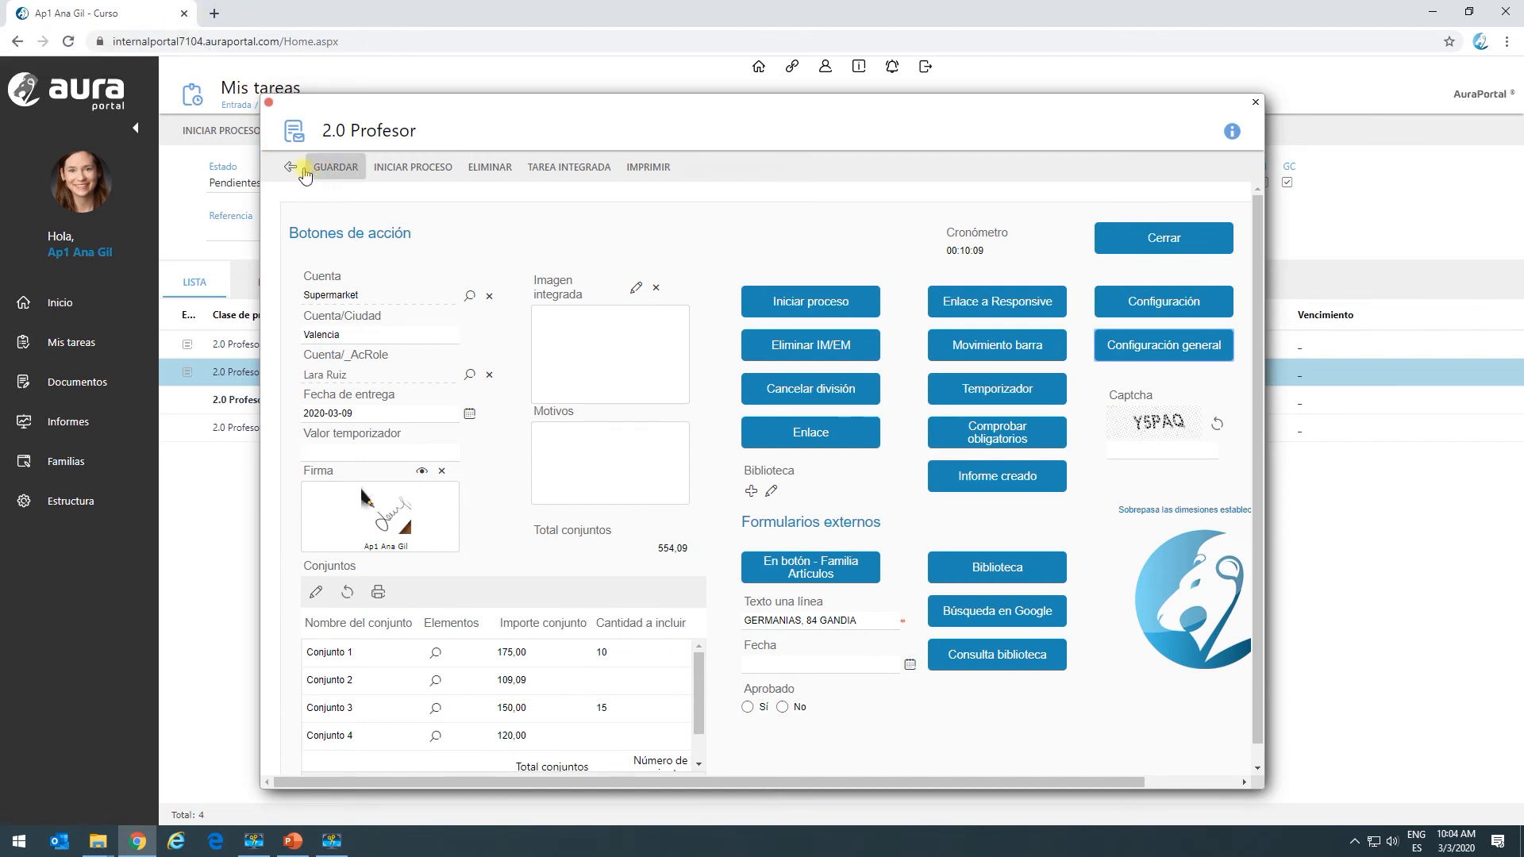
Step: Close the current form and start a new 2.0 Profesor process from the task list
{"action": "left_click", "coordinate": [290, 169]}
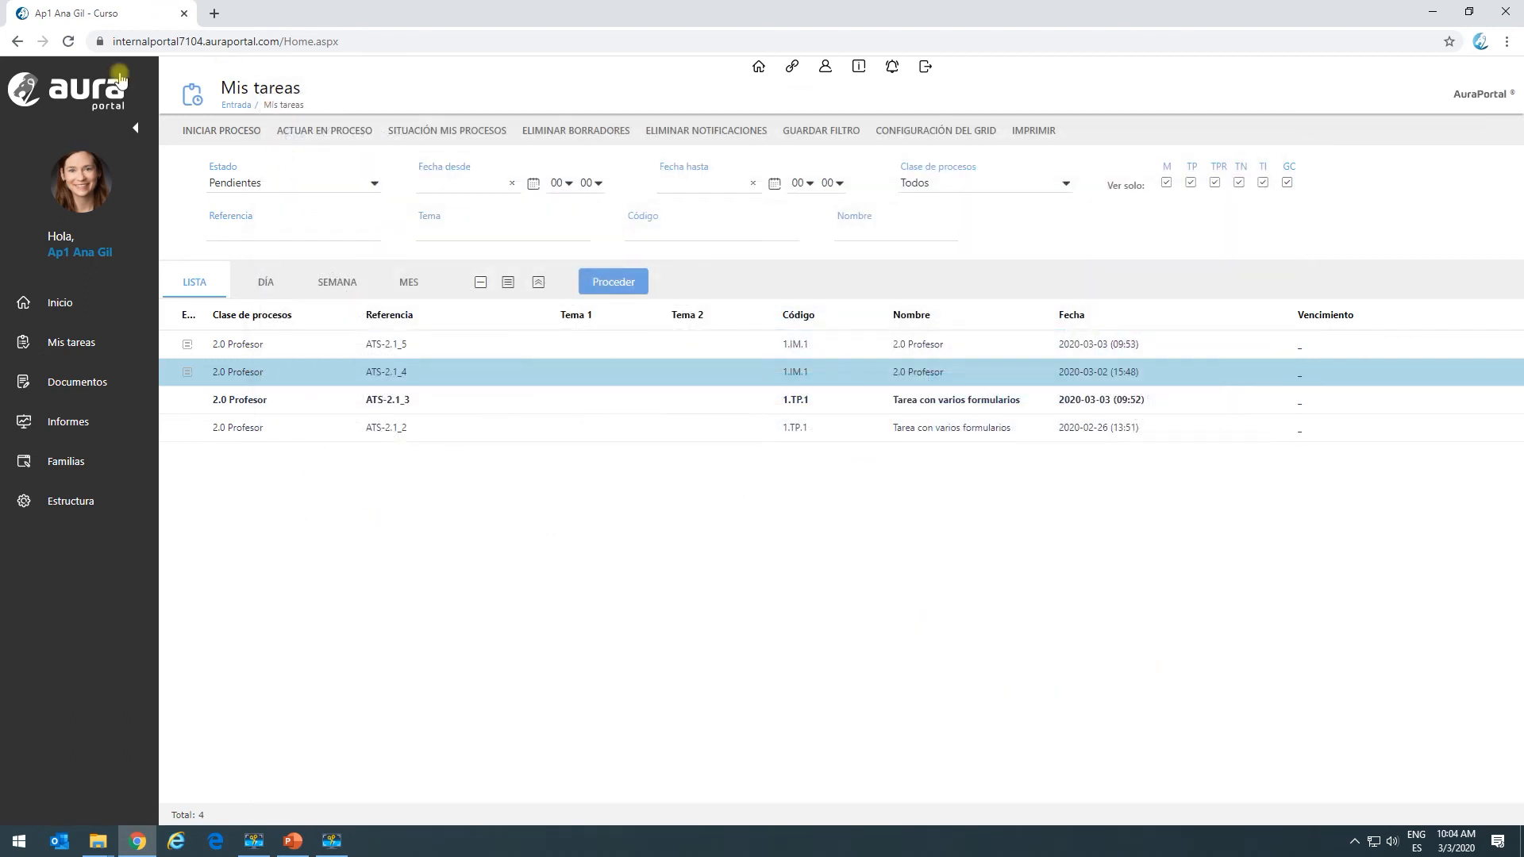
{"action": "left_click", "coordinate": [209, 134]}
{"action": "left_click", "coordinate": [308, 332]}
{"action": "left_click", "coordinate": [418, 264]}
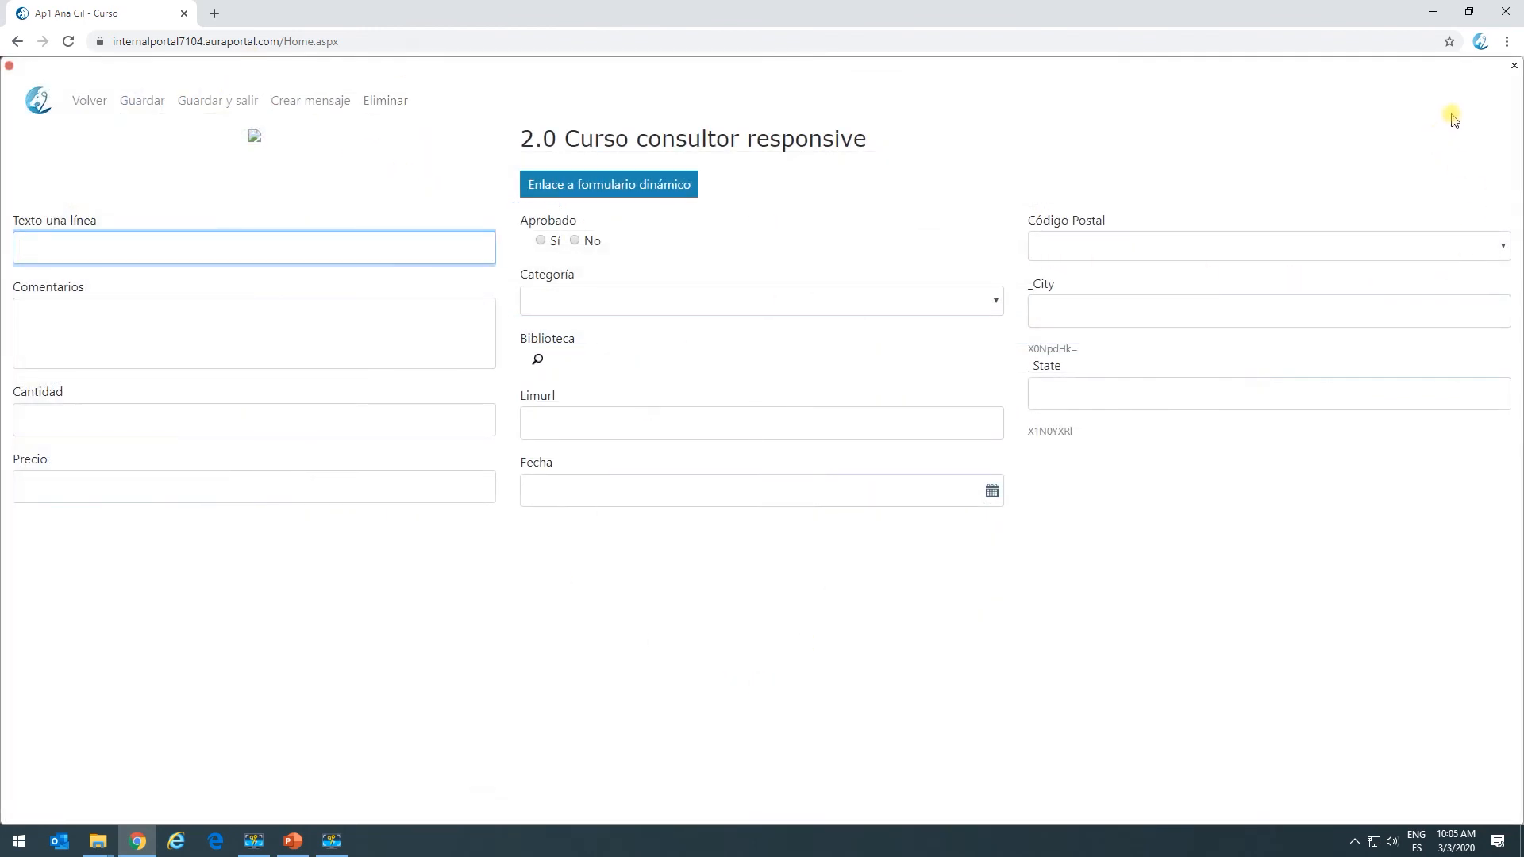
Step: Restore the browser window to a slightly smaller size and switch the responsive form to the dynamic form through its link
{"action": "left_click", "coordinate": [1470, 12]}
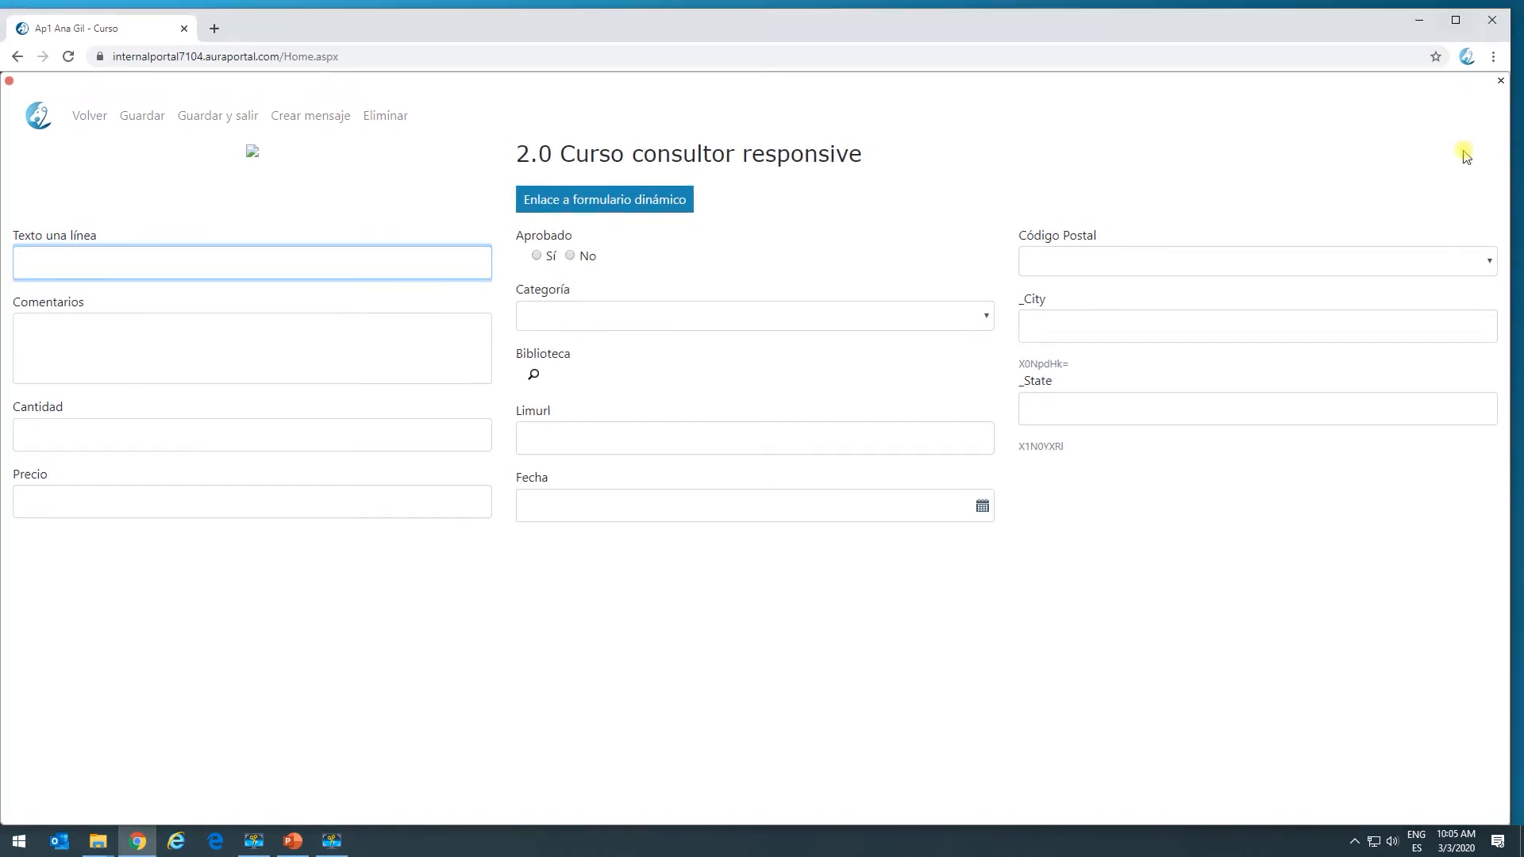
{"action": "left_click_drag", "start_coordinate": [1510, 367], "coordinate": [1508, 463]}
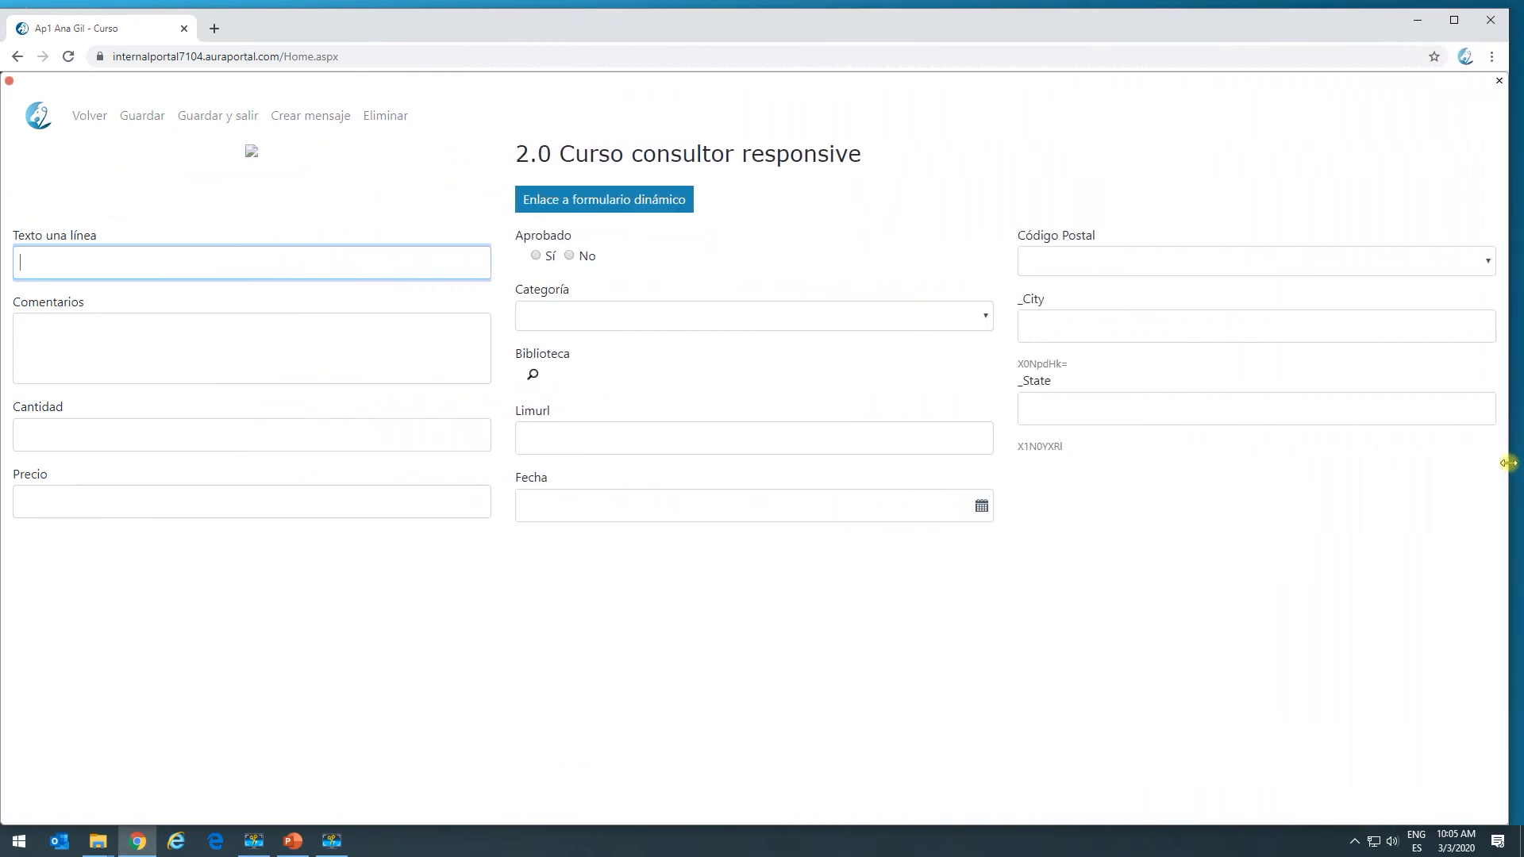
{"action": "left_click", "coordinate": [588, 203]}
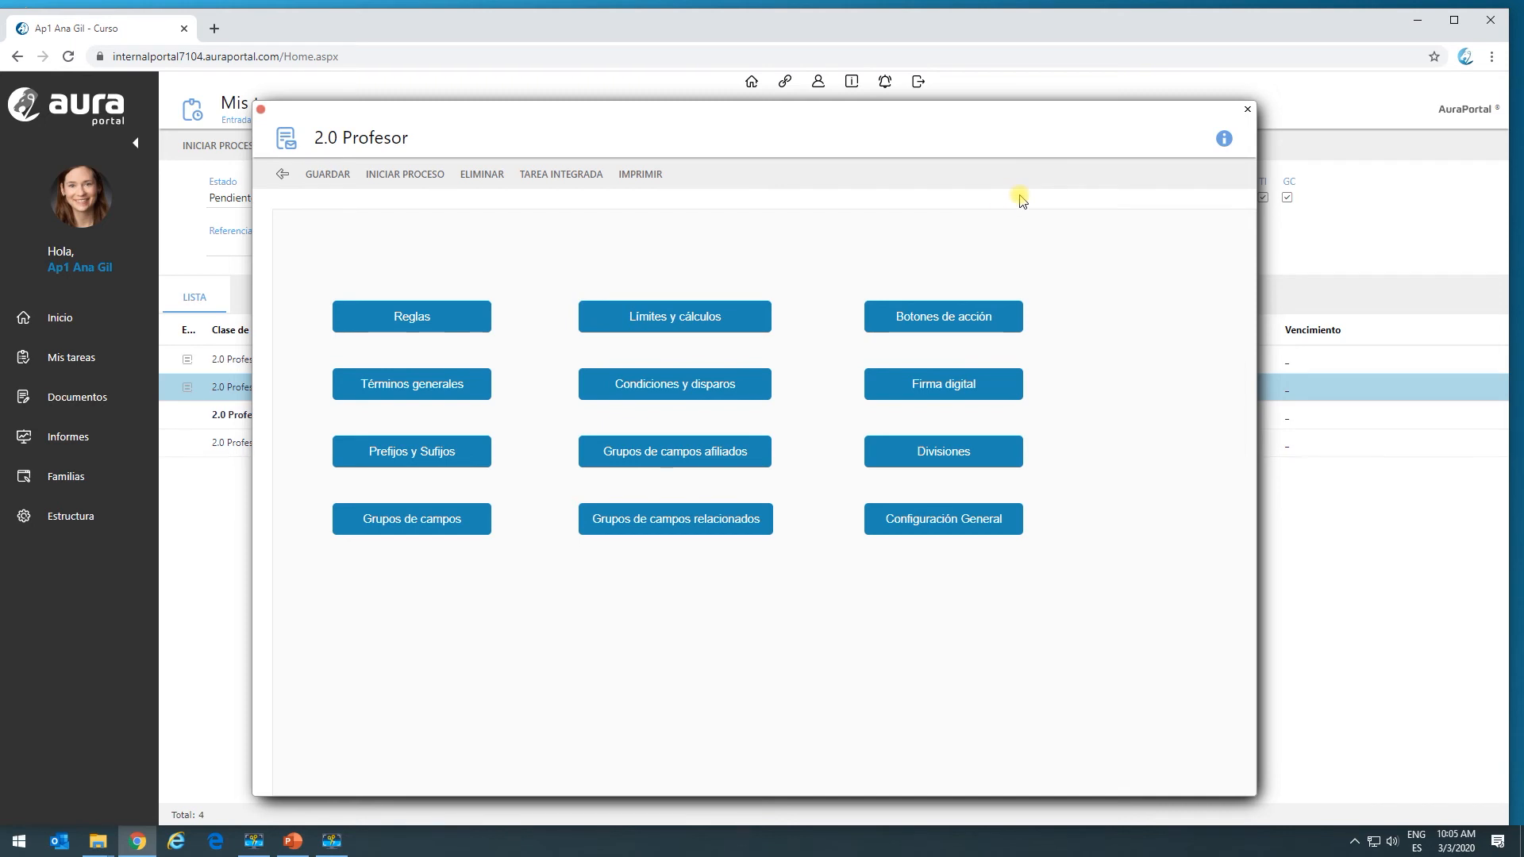
Step: View the Botones de acción division of the dynamic form, and exit the form and the process list
{"action": "left_click", "coordinate": [936, 322]}
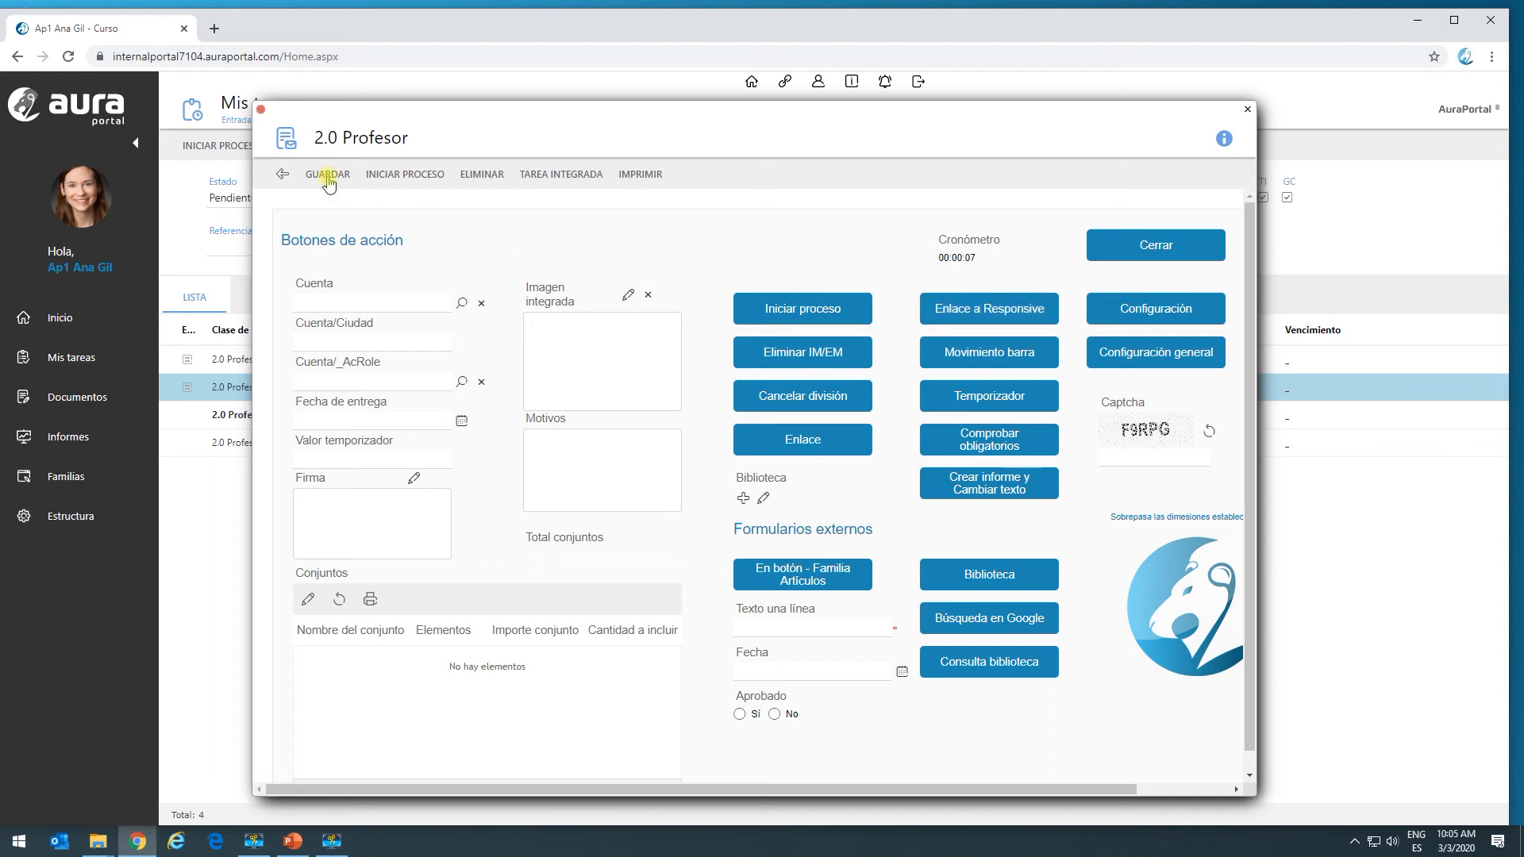
{"action": "left_click", "coordinate": [282, 174]}
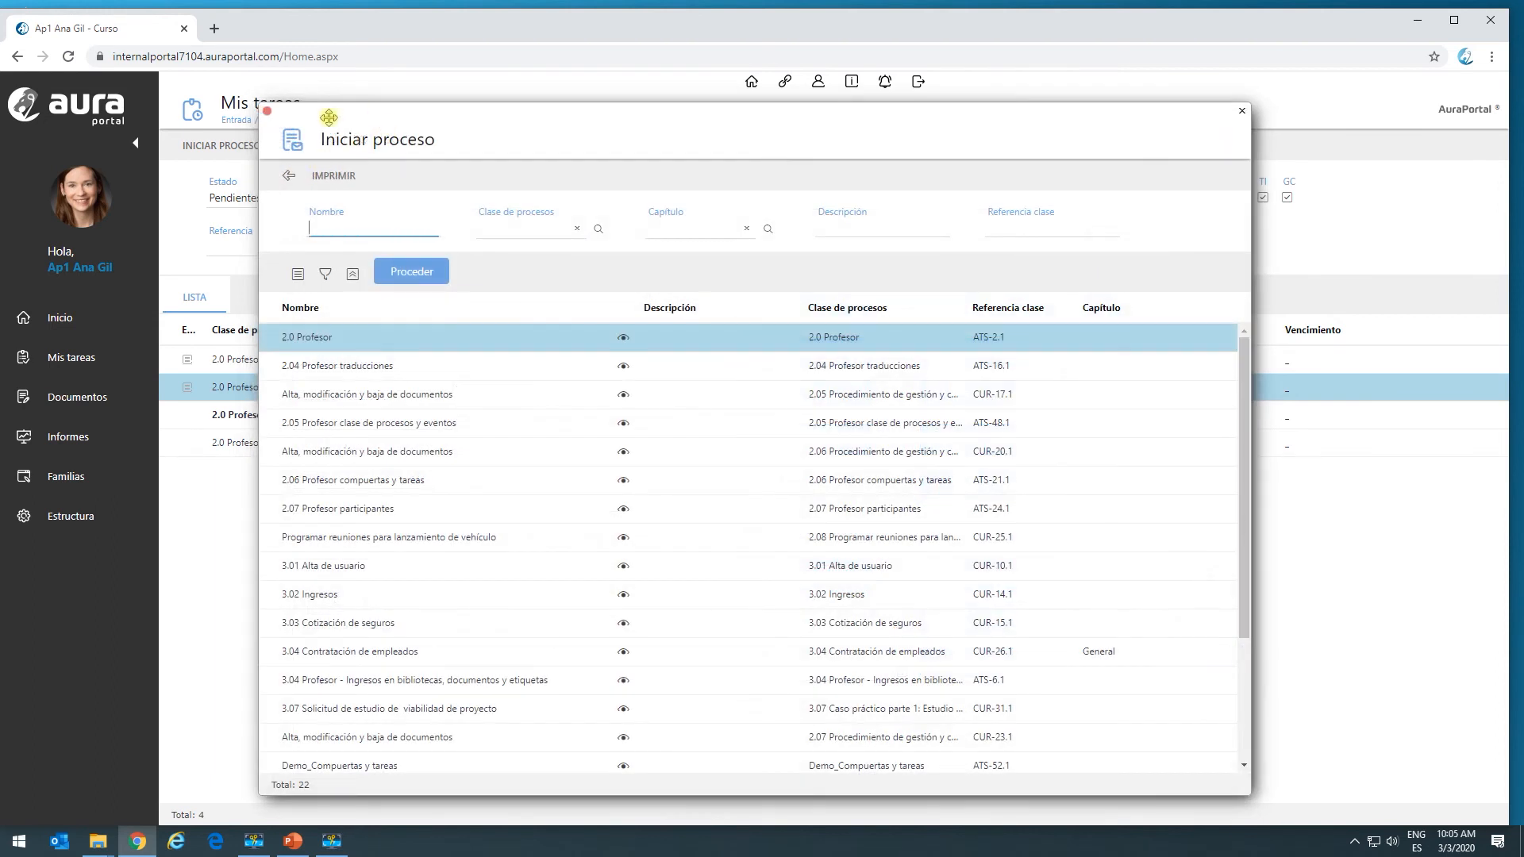
{"action": "left_click", "coordinate": [287, 175]}
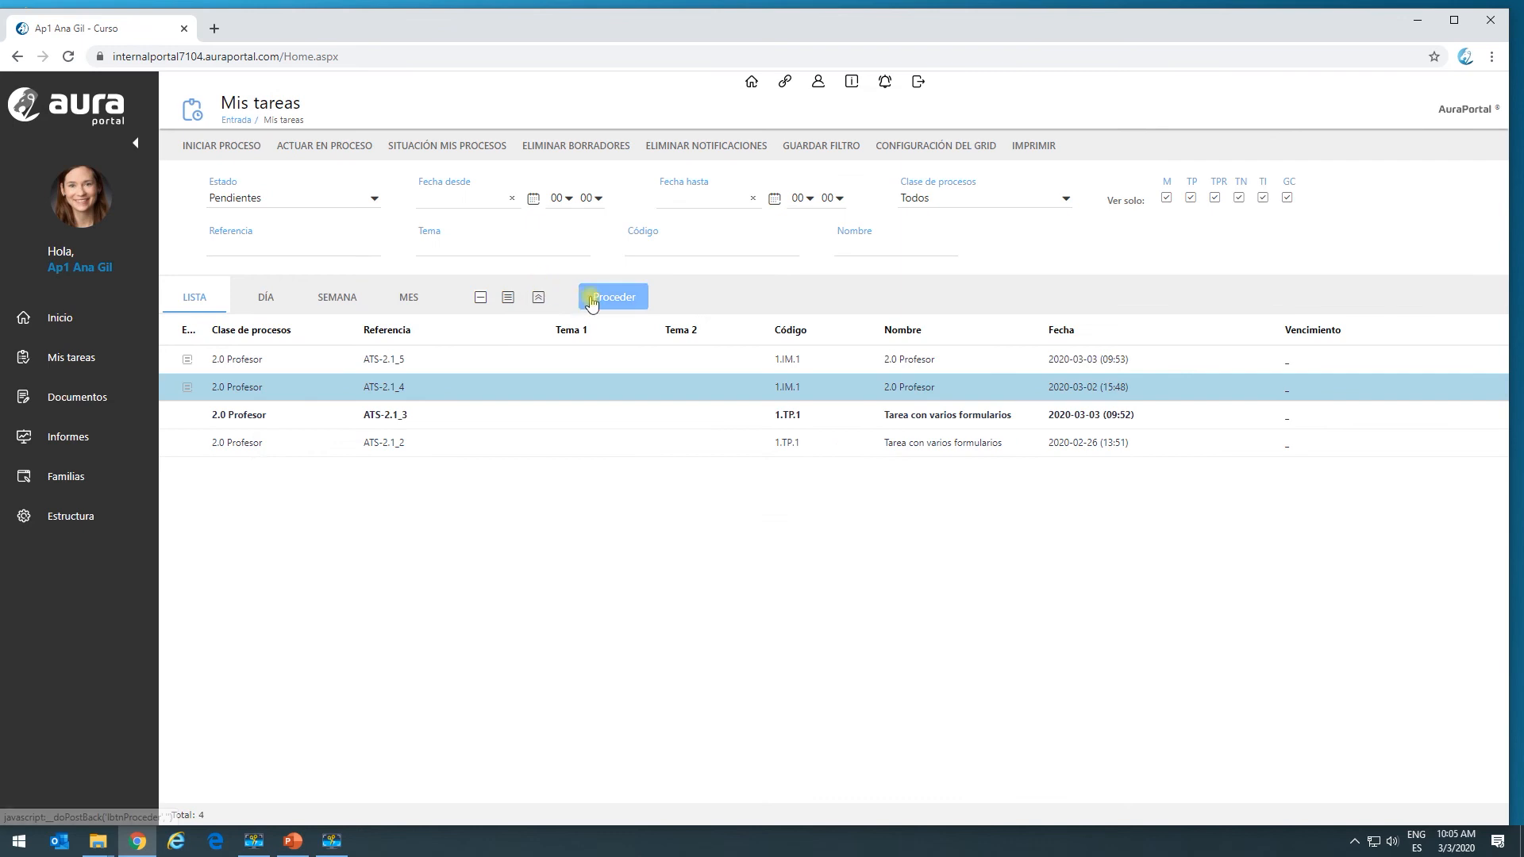
Step: Close the browser from the reopened draft, relaunch it and sign back in to the portal with the remembered account
{"action": "left_click", "coordinate": [337, 392]}
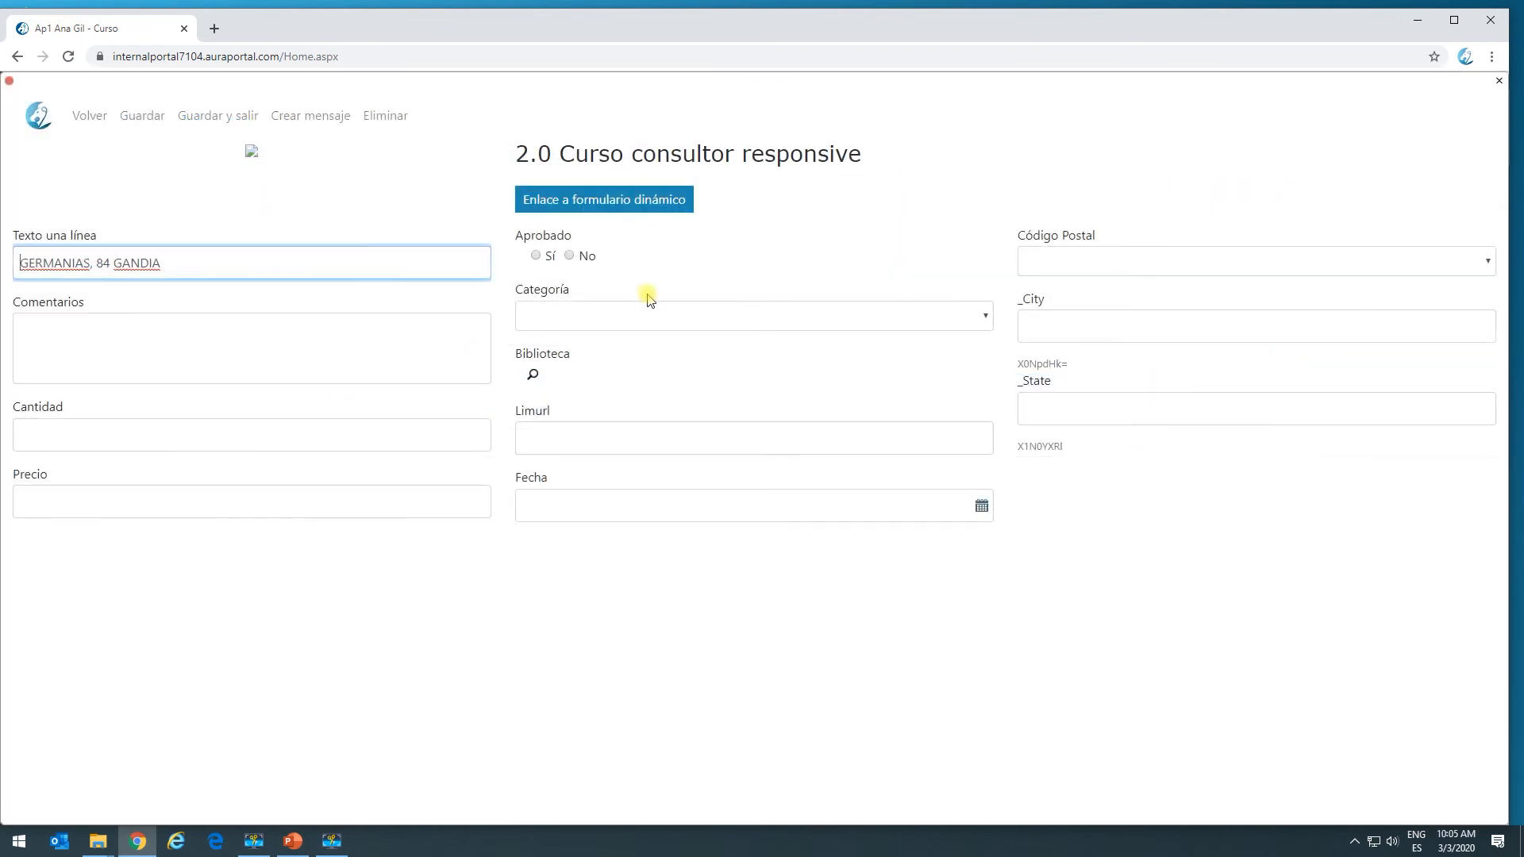
{"action": "left_click", "coordinate": [1491, 19]}
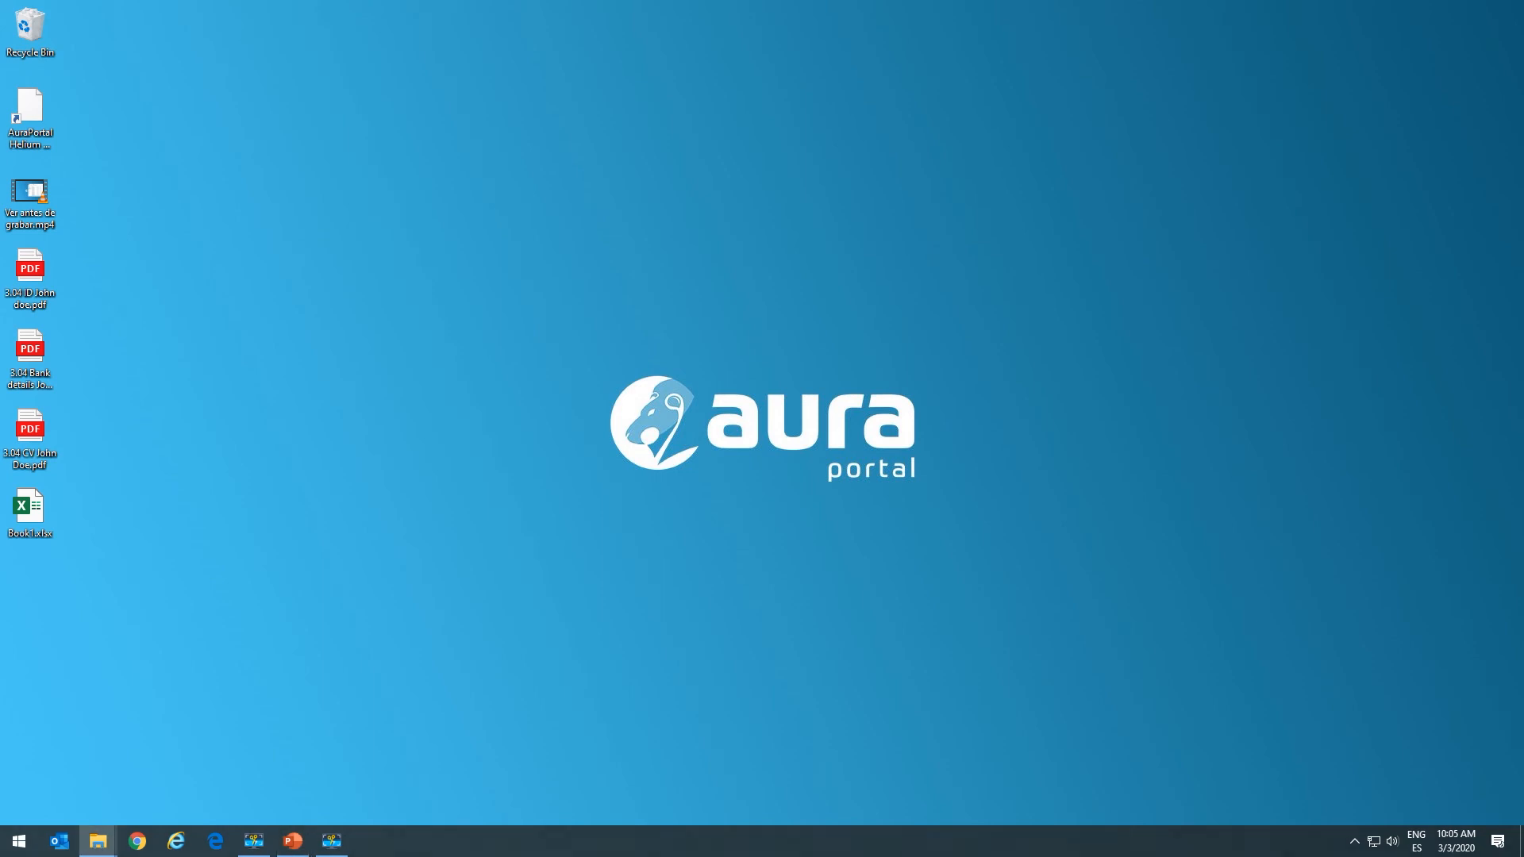
{"action": "left_click", "coordinate": [138, 841]}
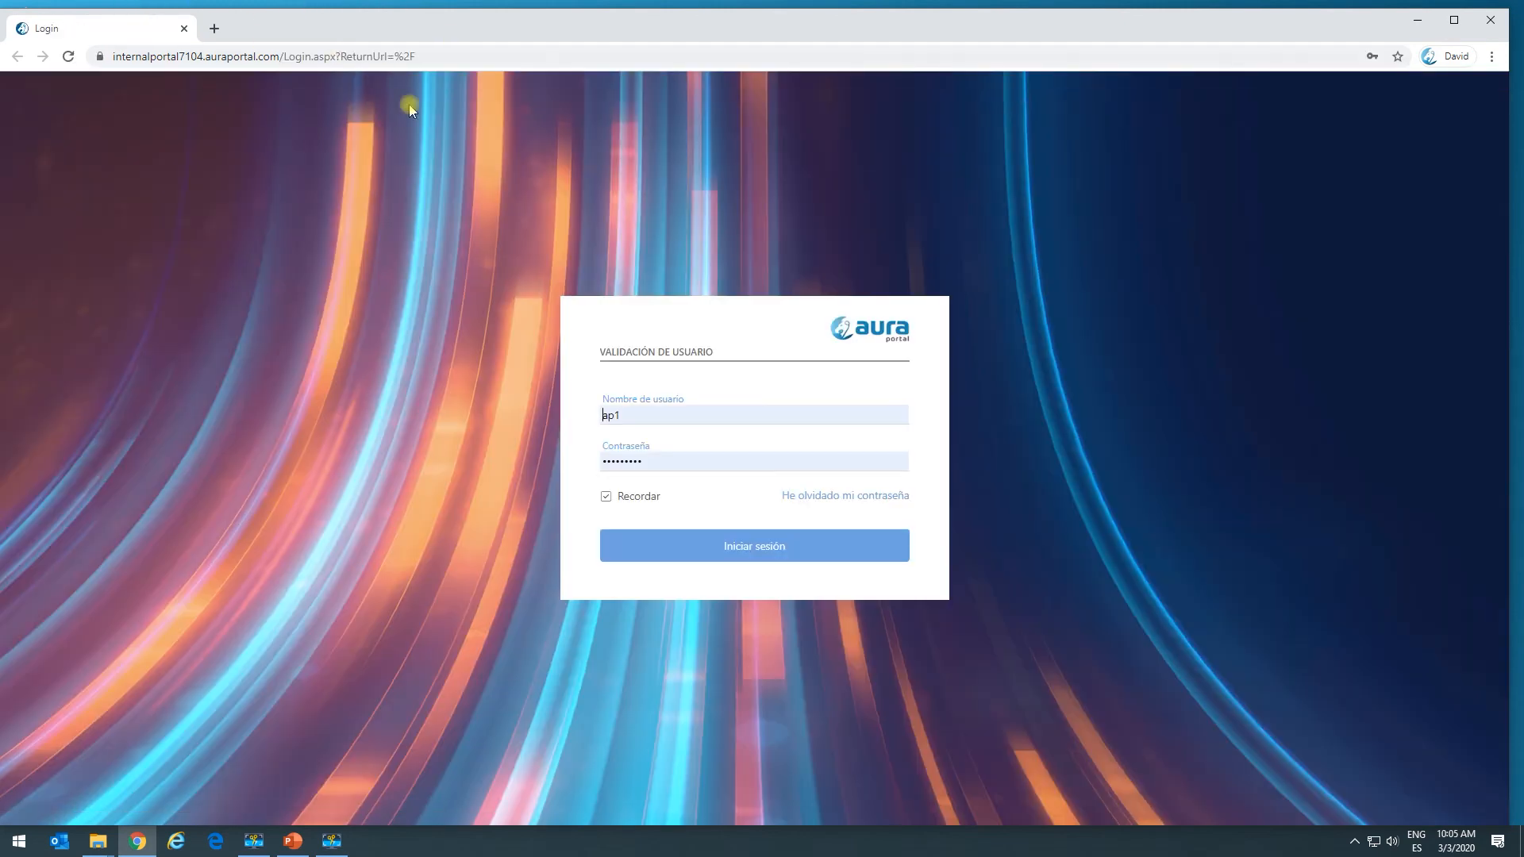
{"action": "left_click", "coordinate": [738, 539]}
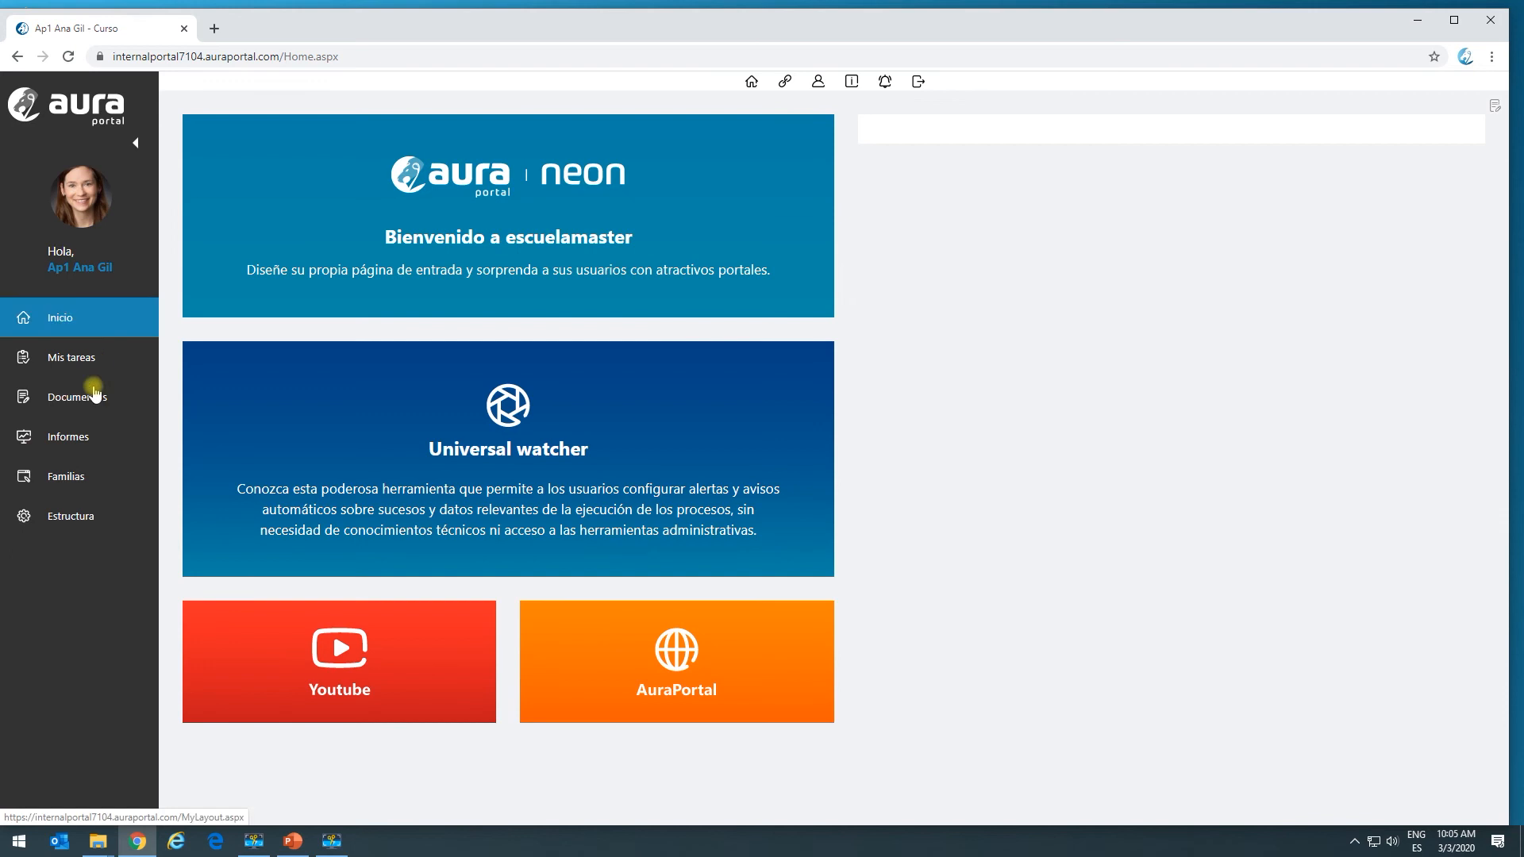
Step: View the execution control of process ATS-2.1_3 through the 2.0 Profesor execution query, and close it
{"action": "left_click", "coordinate": [65, 441]}
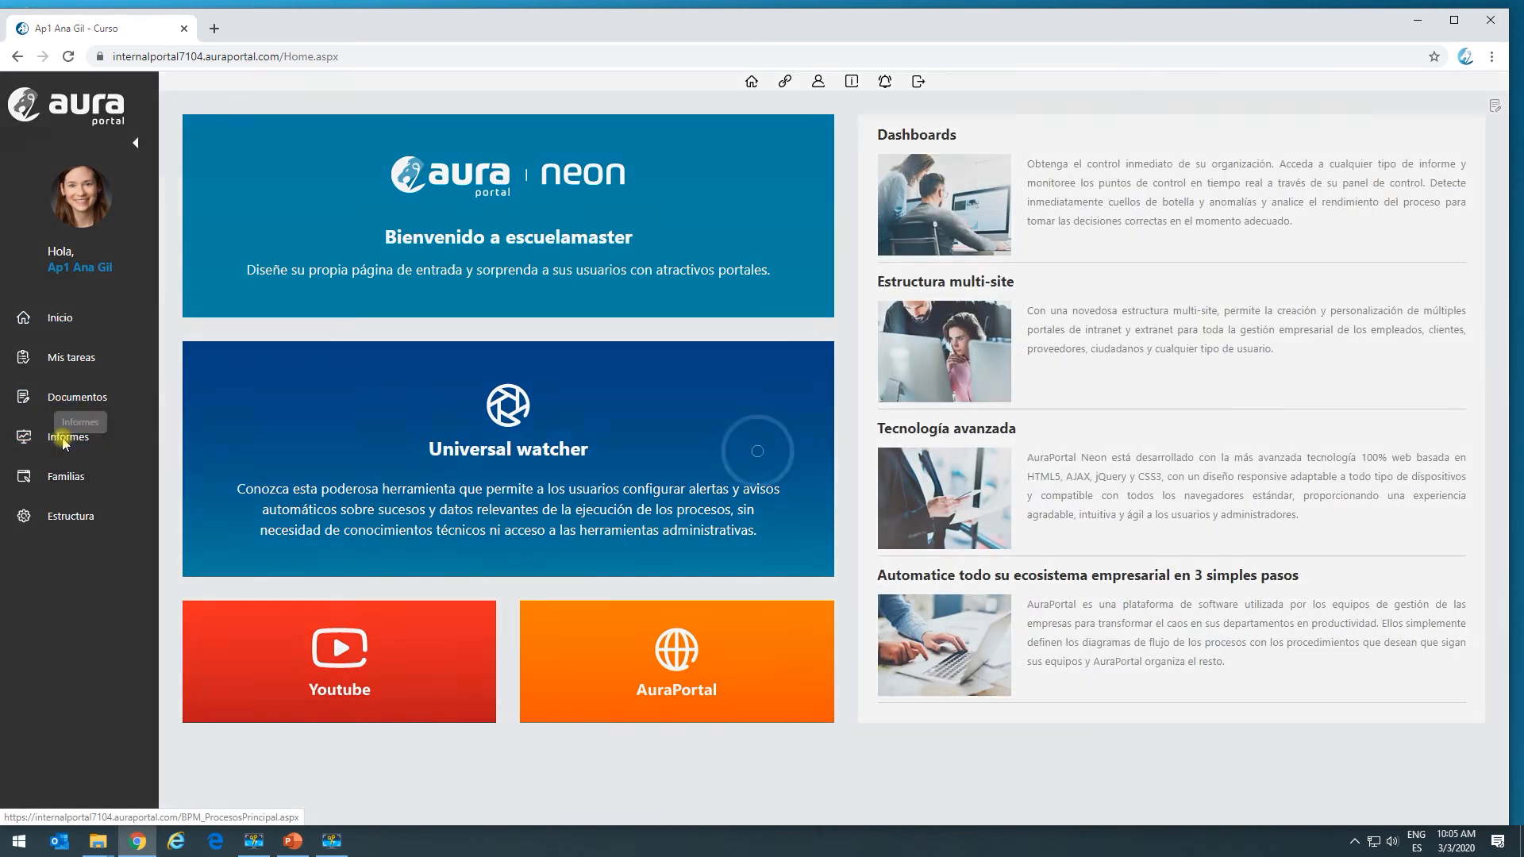
{"action": "double_click", "coordinate": [252, 308]}
{"action": "left_click", "coordinate": [131, 240]}
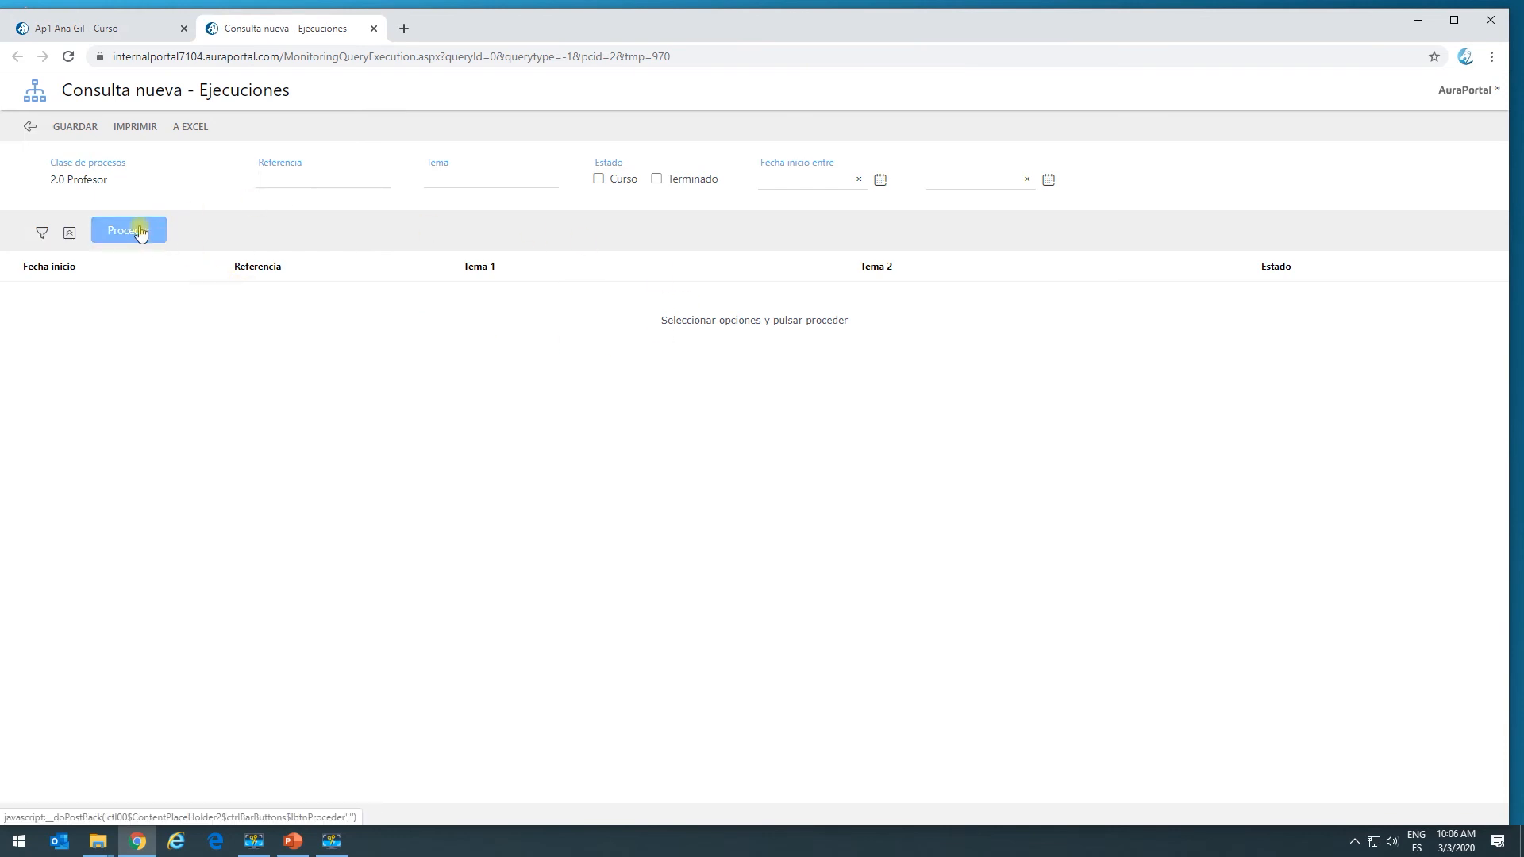
{"action": "left_click", "coordinate": [139, 232]}
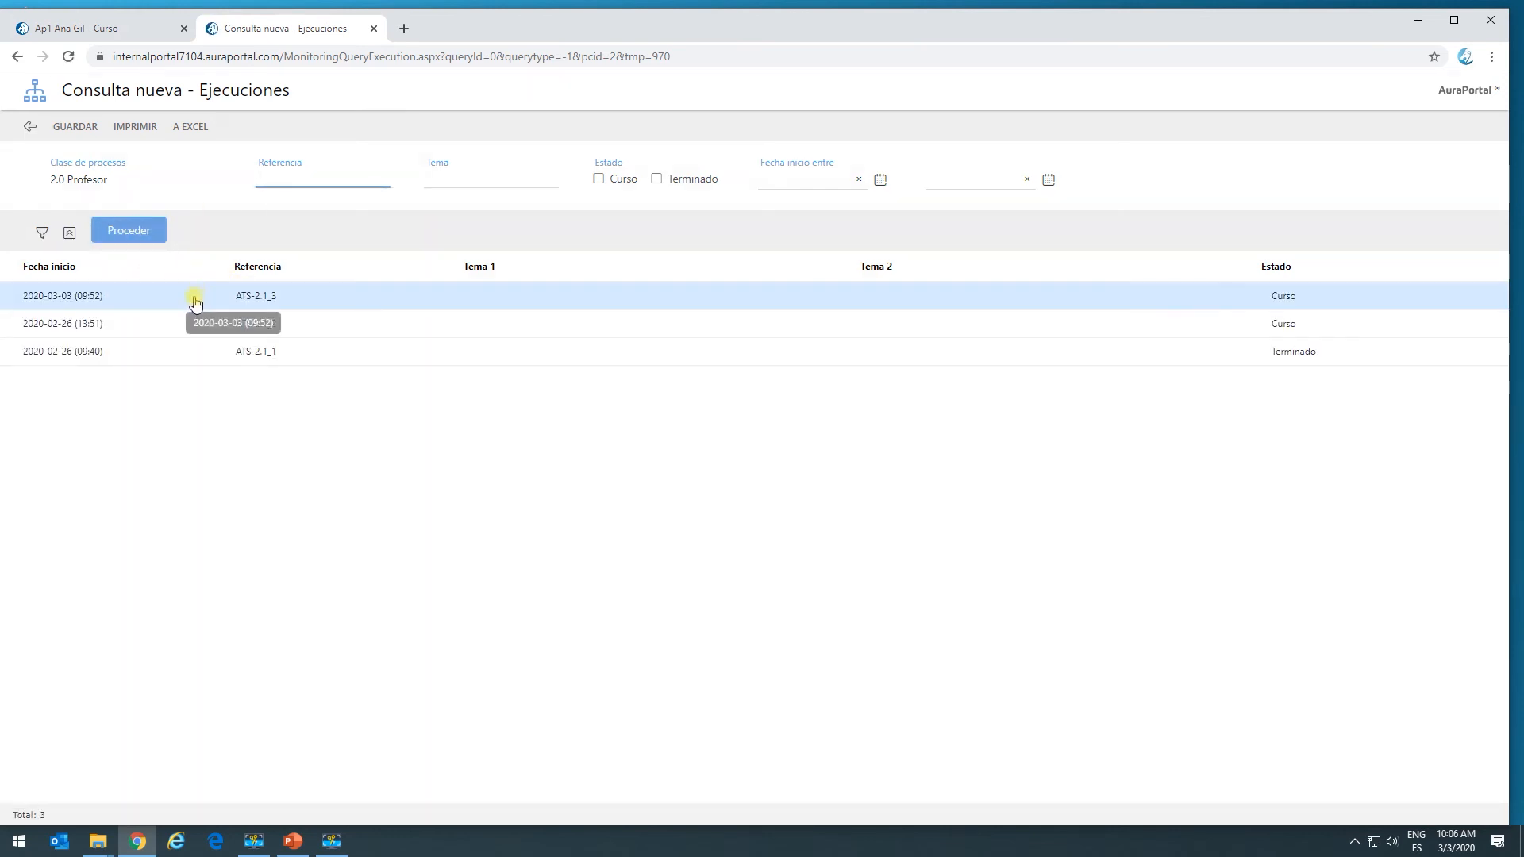
{"action": "double_click", "coordinate": [196, 303]}
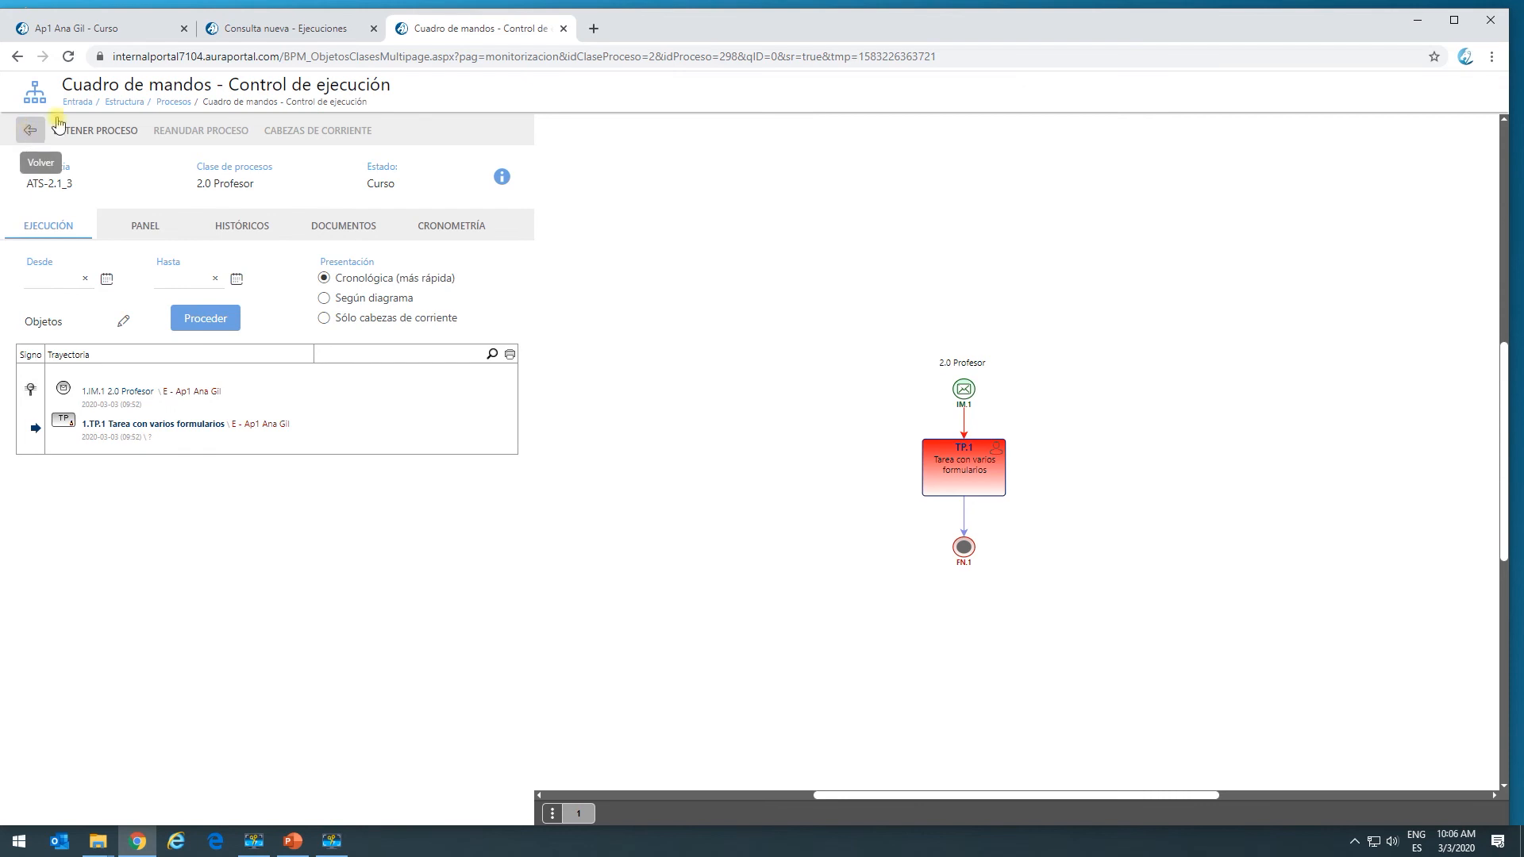
{"action": "left_click", "coordinate": [564, 30]}
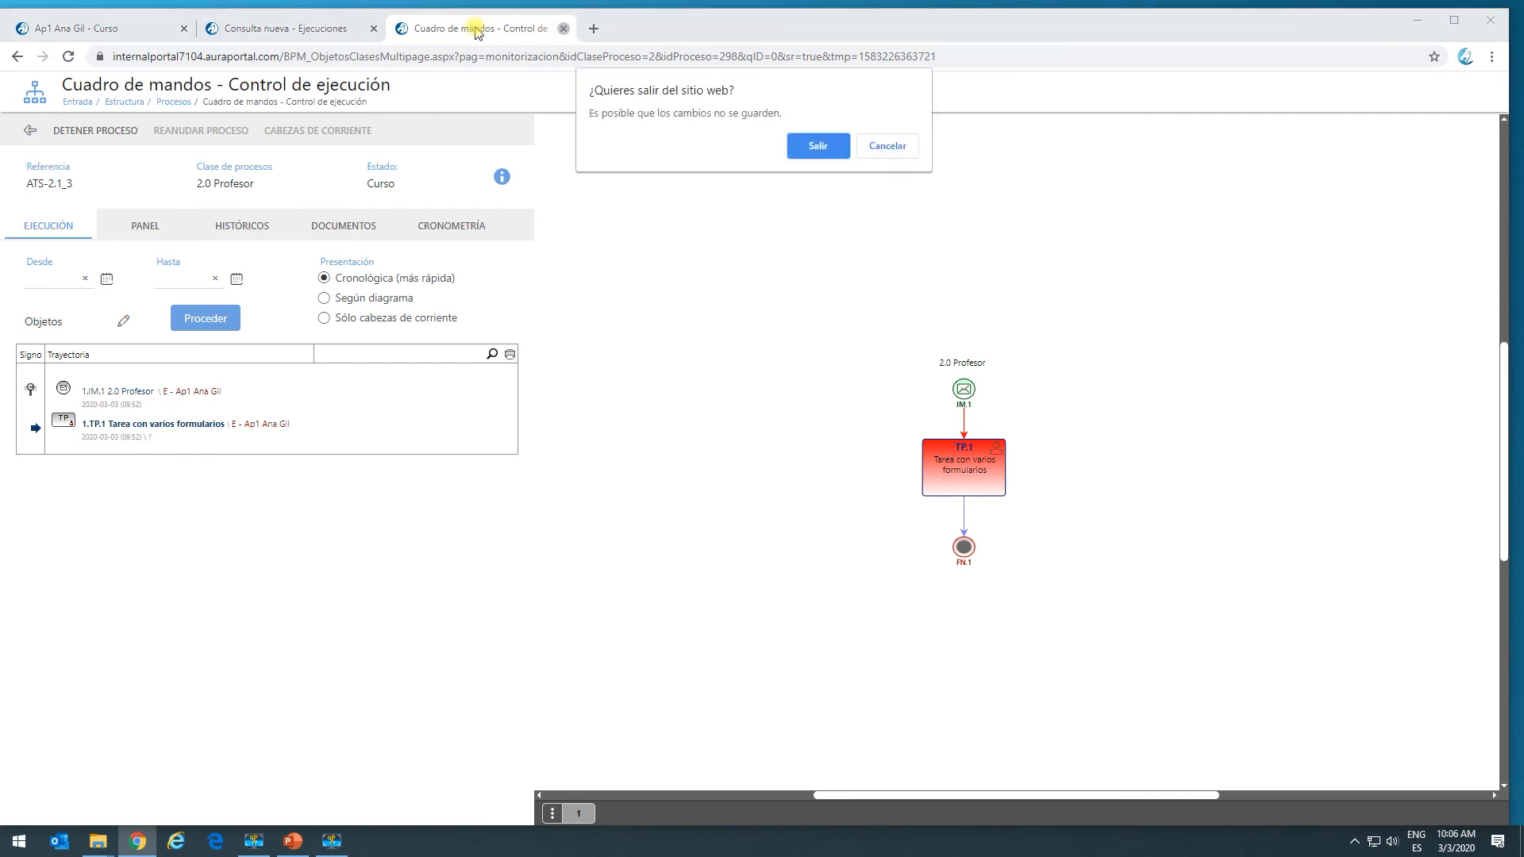
{"action": "left_click", "coordinate": [821, 146]}
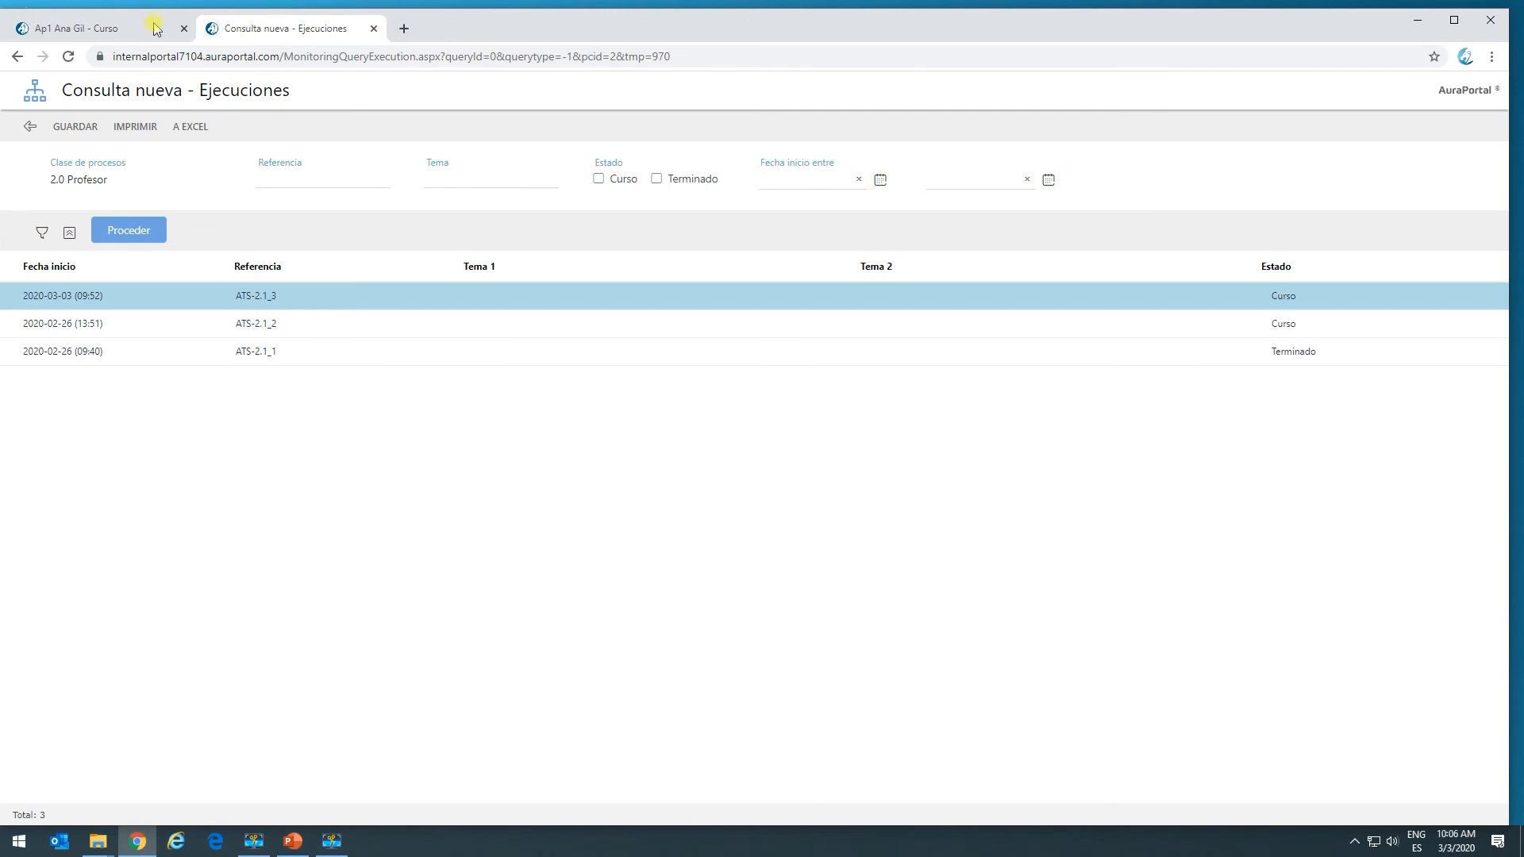
Step: Open the ATS-2.1_3 task Tarea con varios formularios from the task list and check its execution control through the task's own button
{"action": "left_click", "coordinate": [121, 32]}
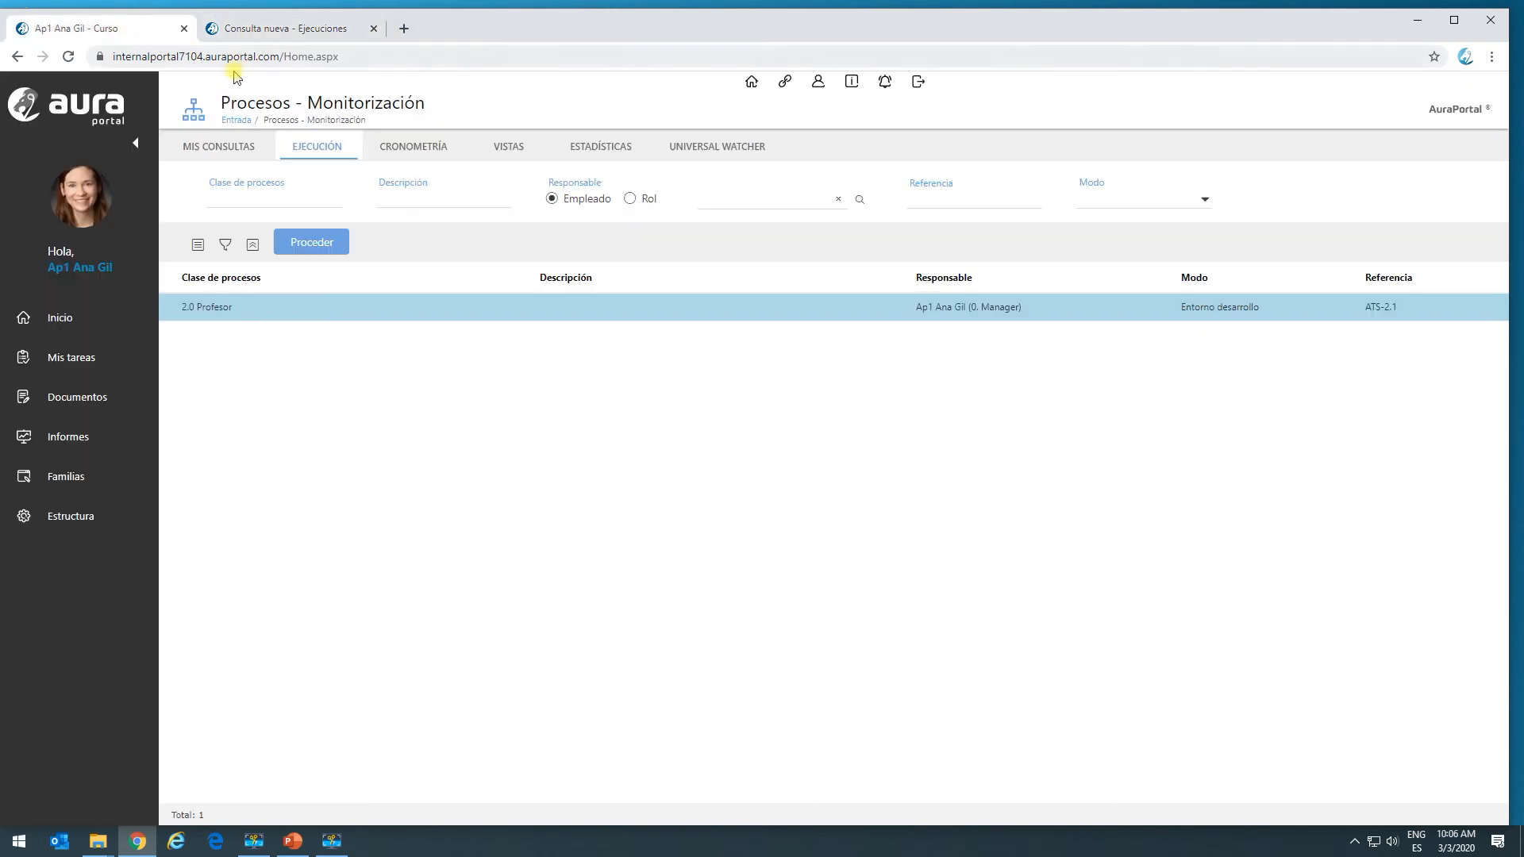
{"action": "left_click", "coordinate": [79, 357]}
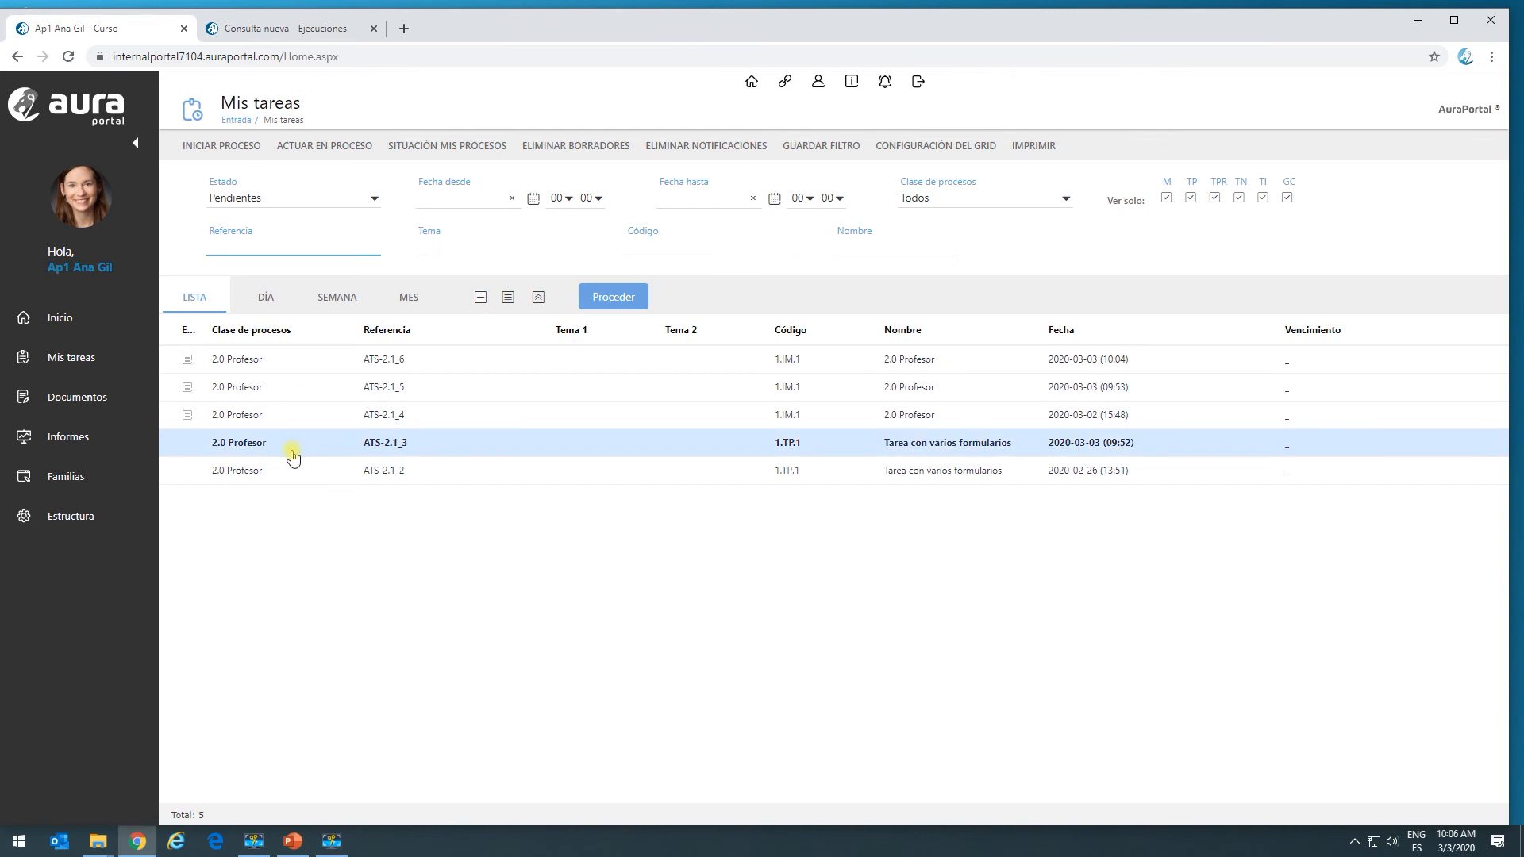
{"action": "double_click", "coordinate": [295, 450]}
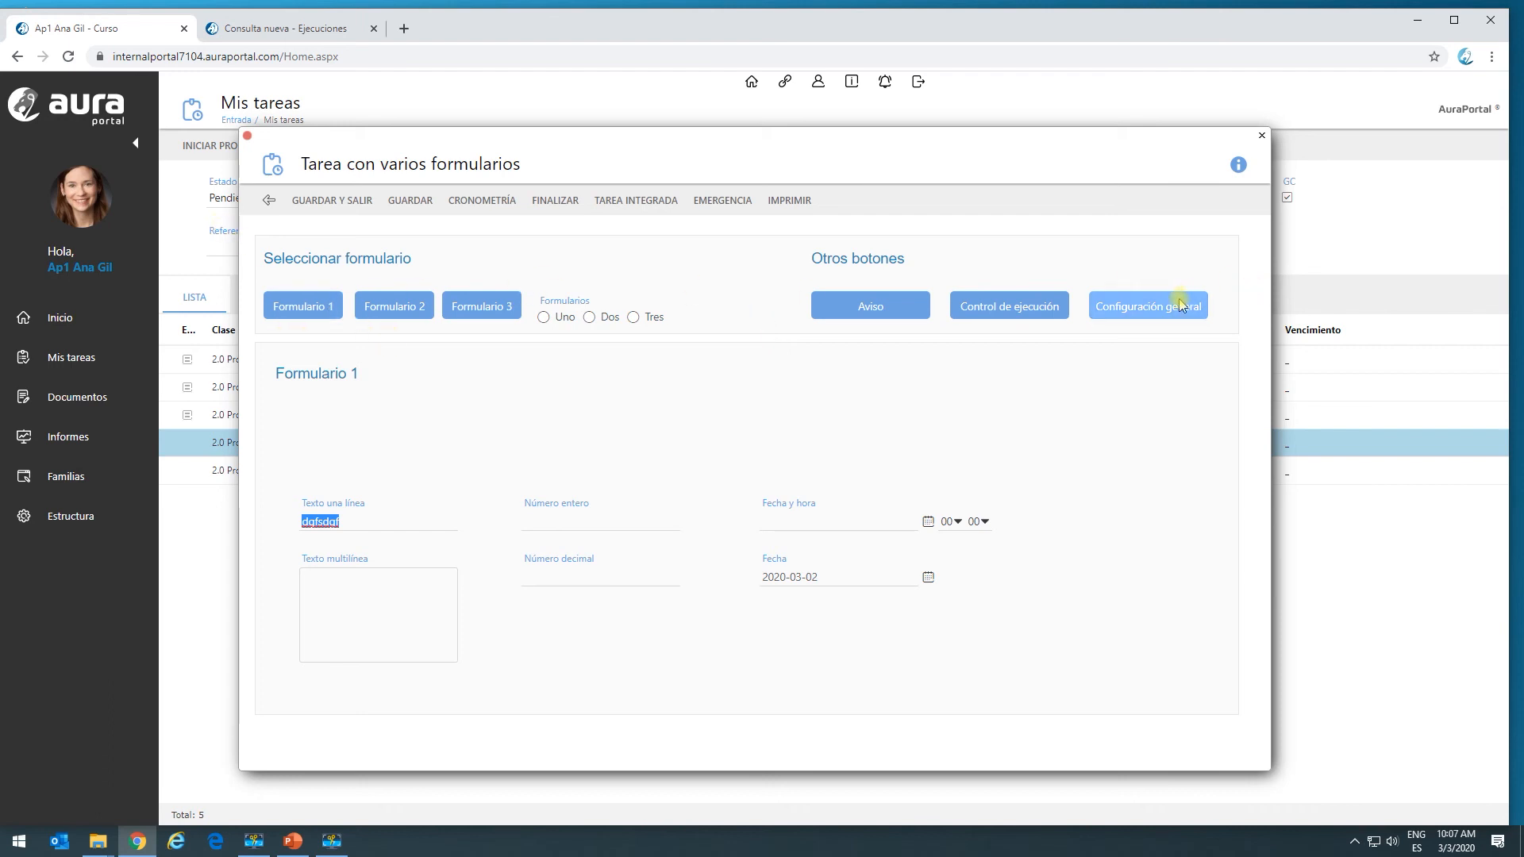
{"action": "left_click", "coordinate": [1035, 308]}
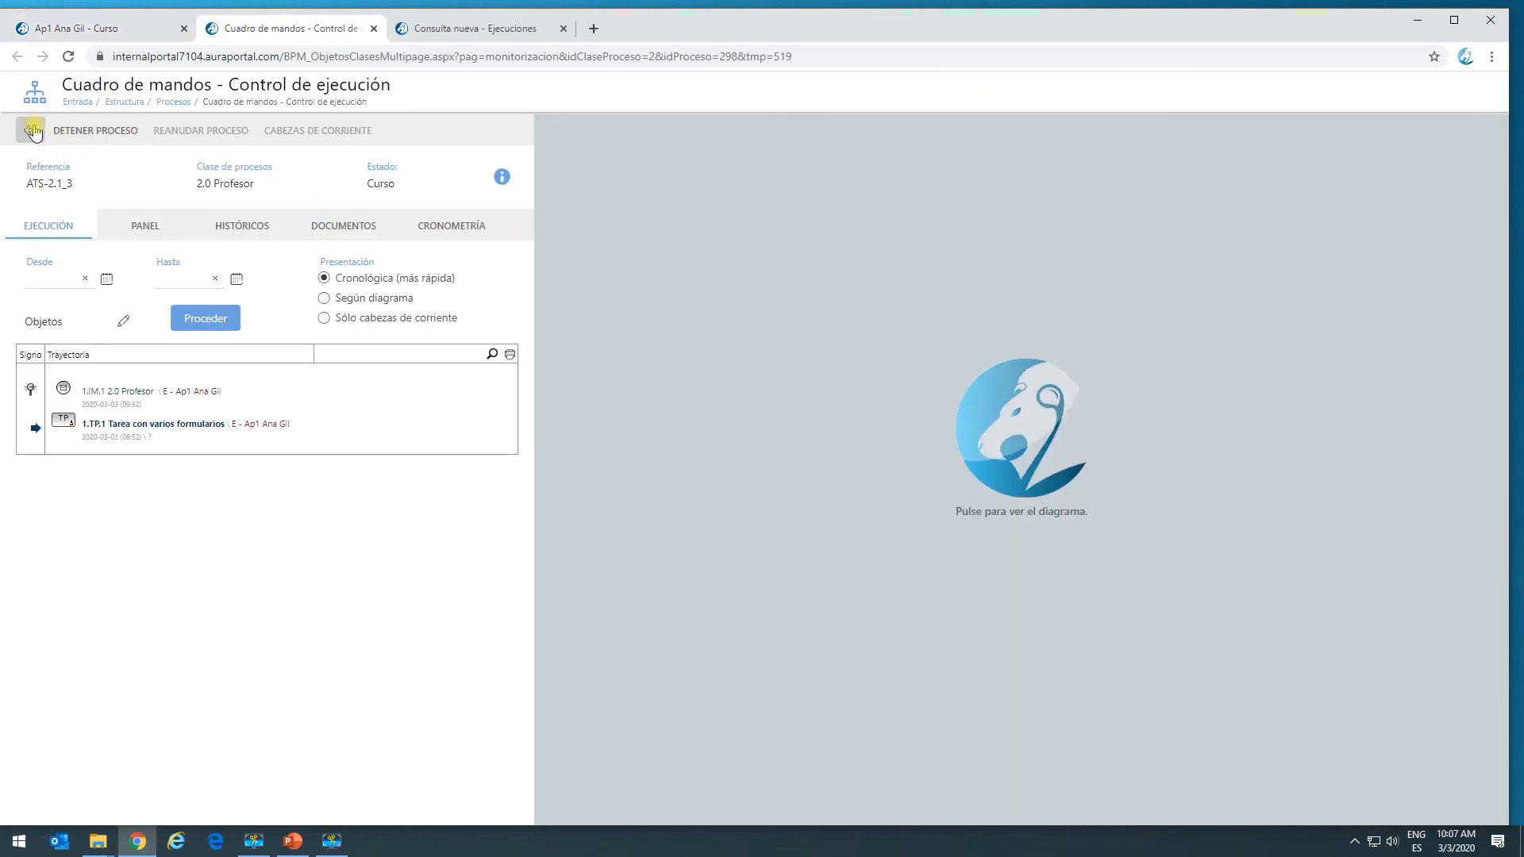
{"action": "left_click", "coordinate": [30, 131]}
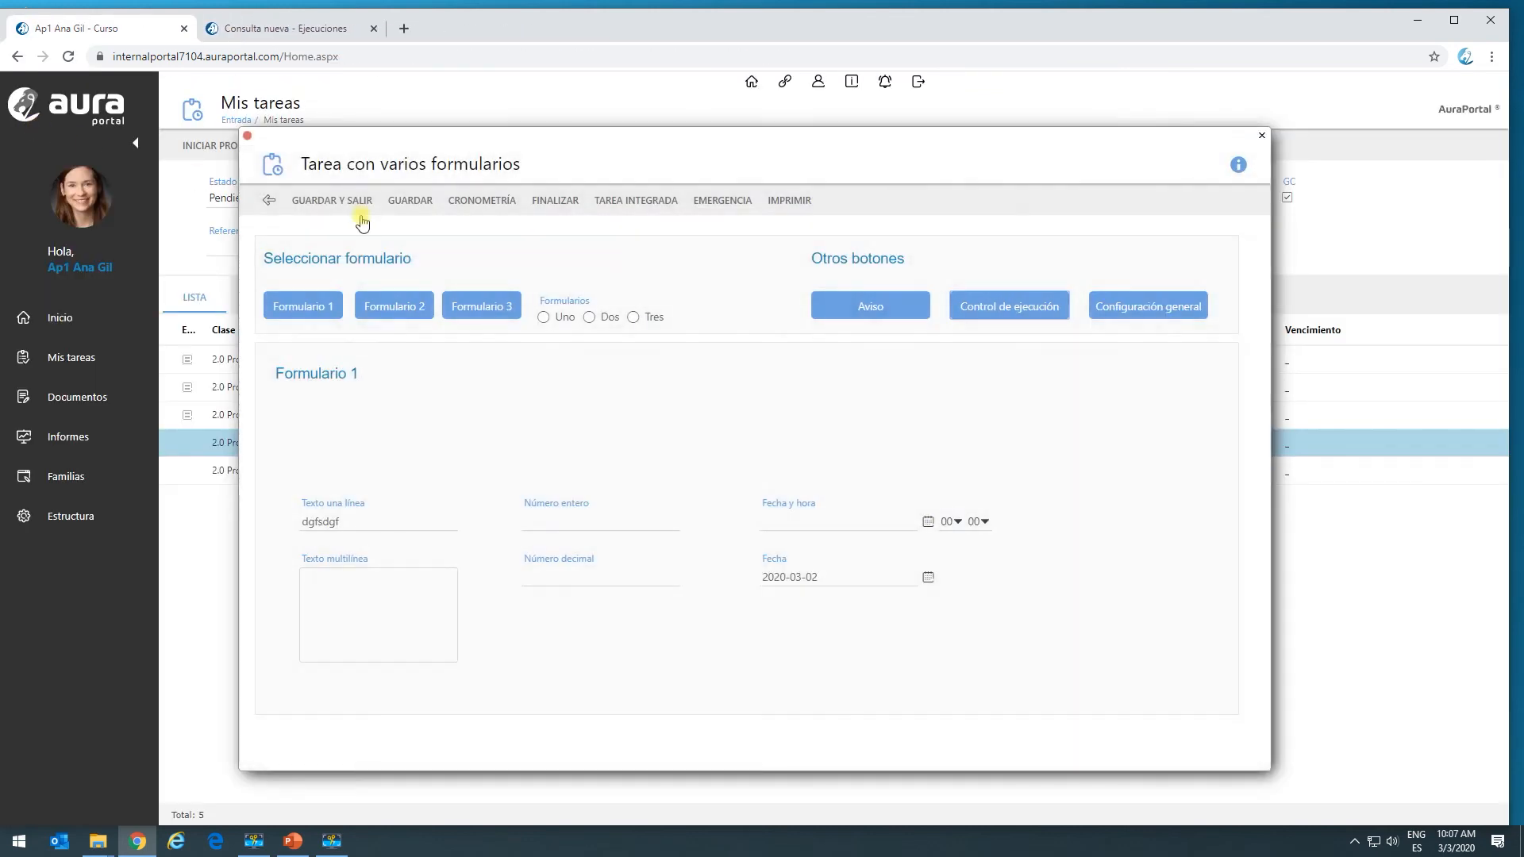
Step: Go from the task to the 2.0 Profesor process configuration and open the forms of personal task TP.1 from its diagram
{"action": "left_click", "coordinate": [1146, 310]}
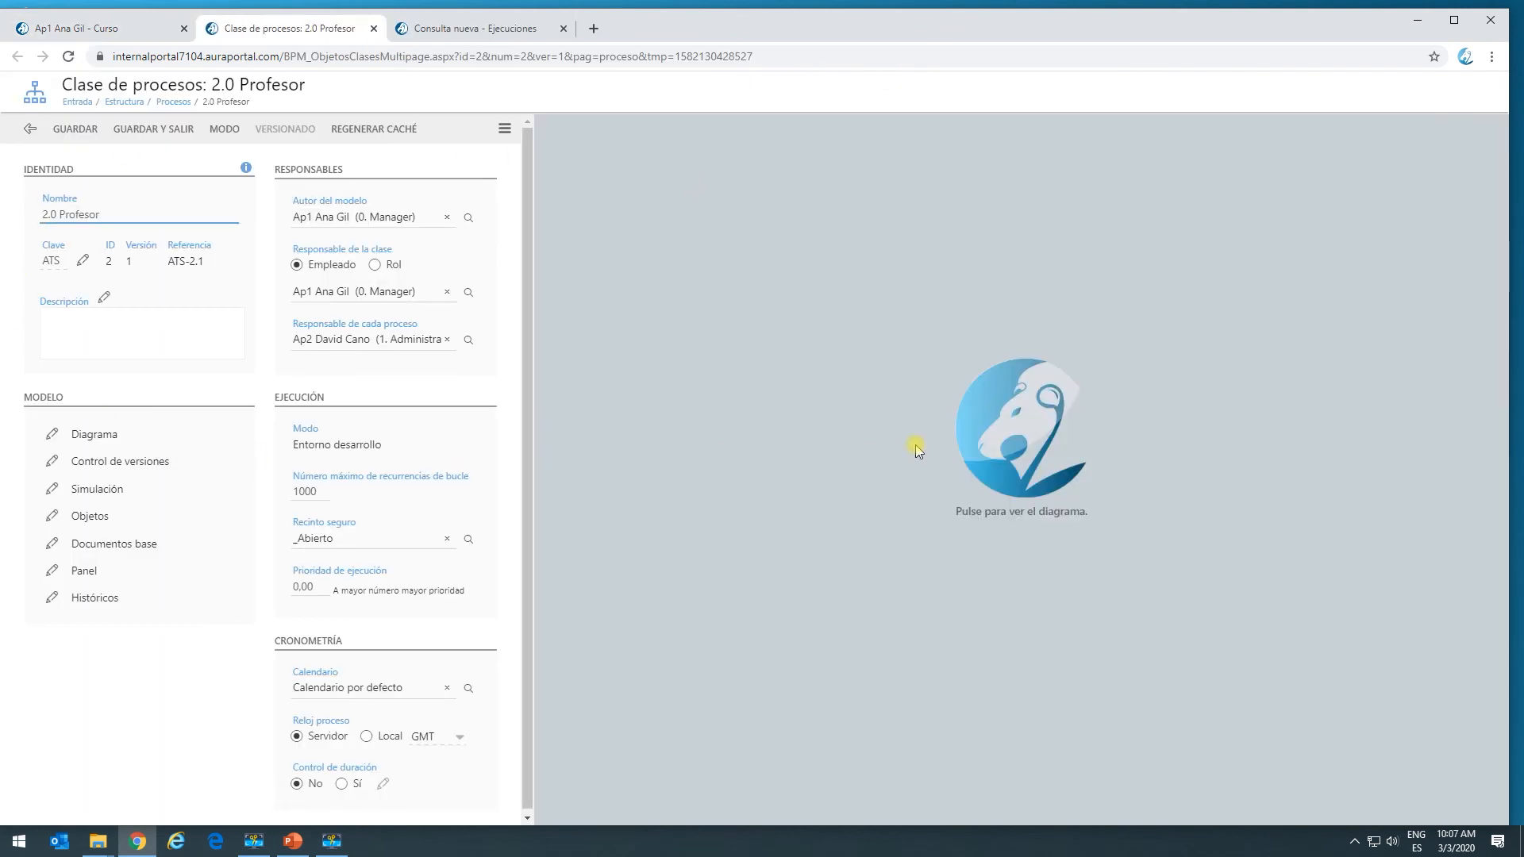
{"action": "left_click", "coordinate": [980, 433]}
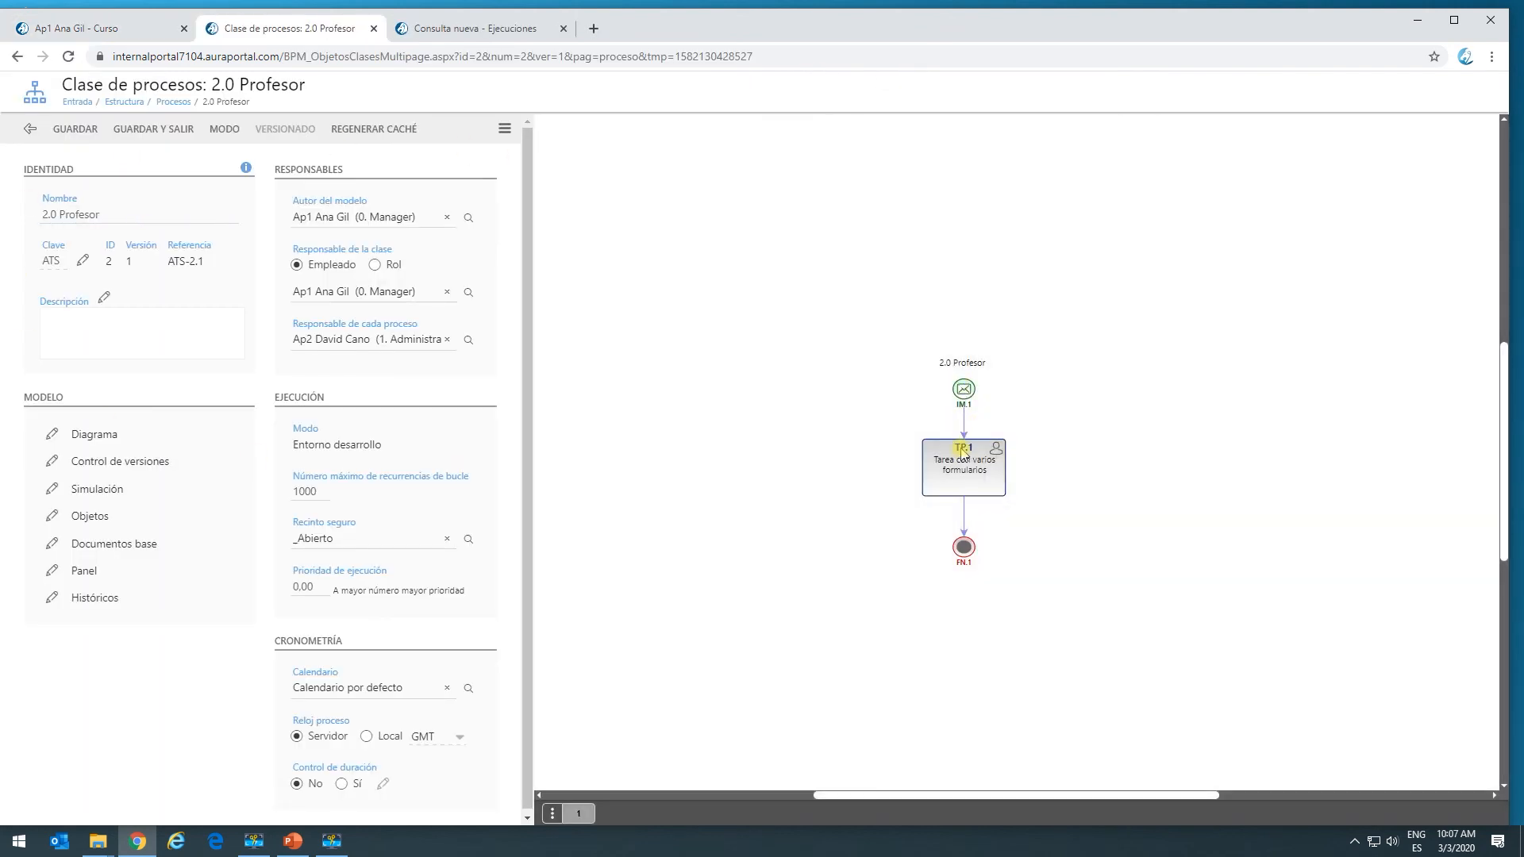
{"action": "left_click", "coordinate": [960, 453]}
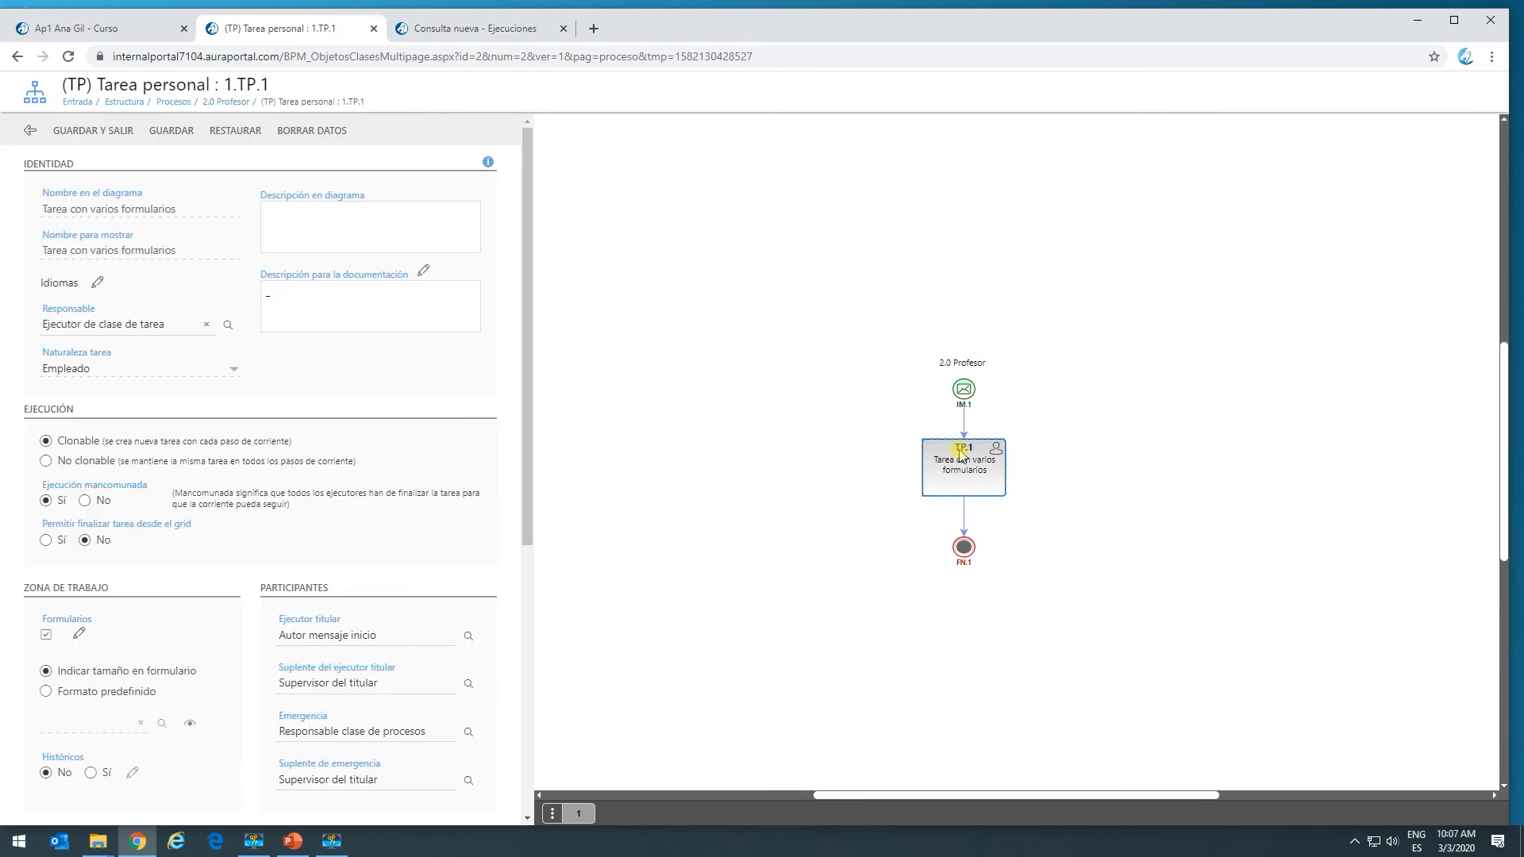
{"action": "left_click", "coordinate": [77, 635]}
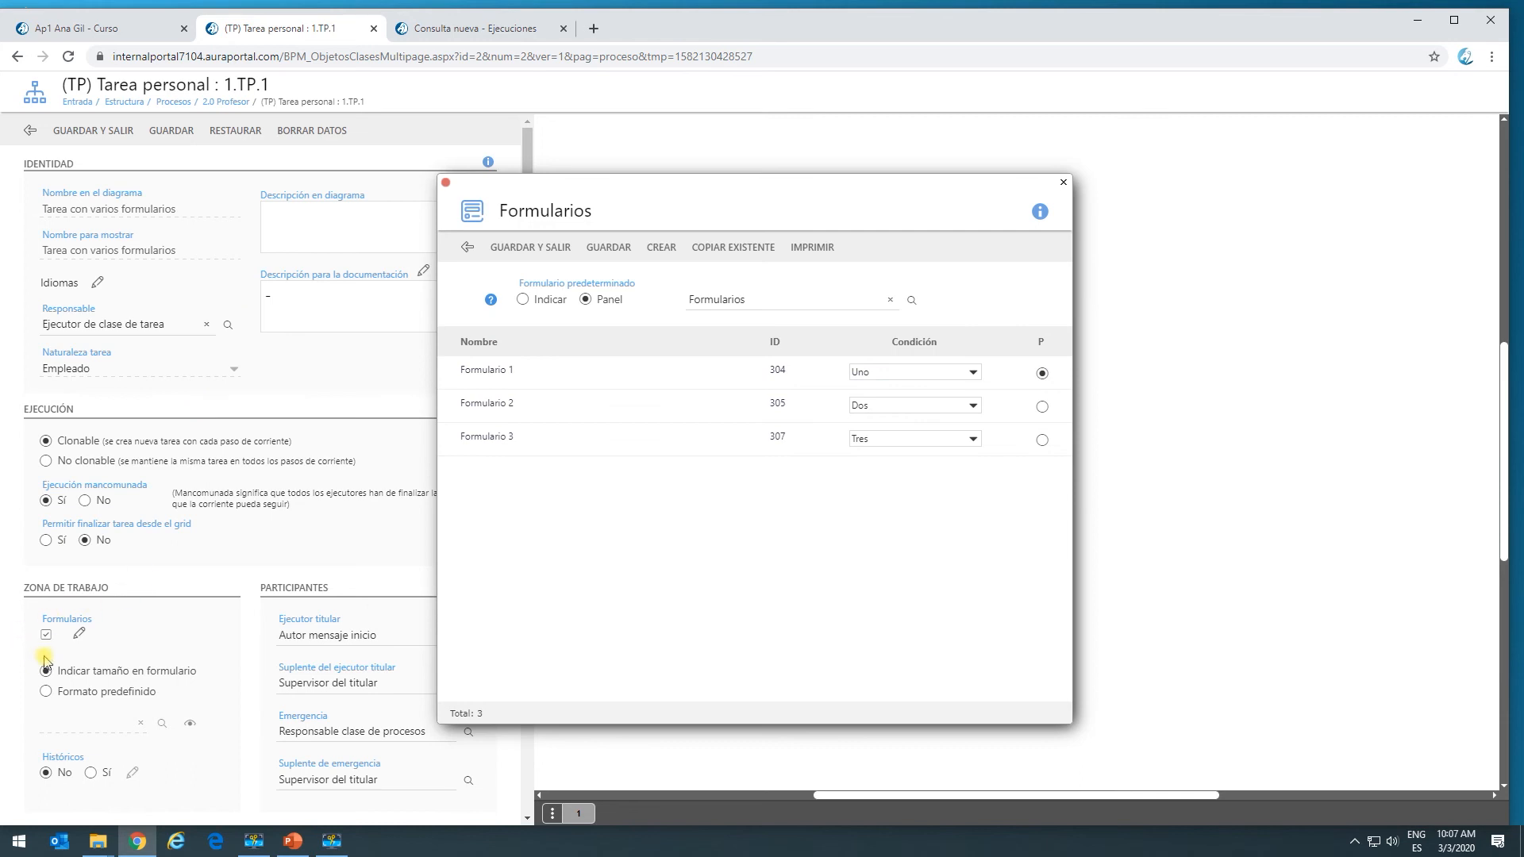
Step: Open the default dynamic form design of Formulario 1 for editing
{"action": "left_click", "coordinate": [514, 370]}
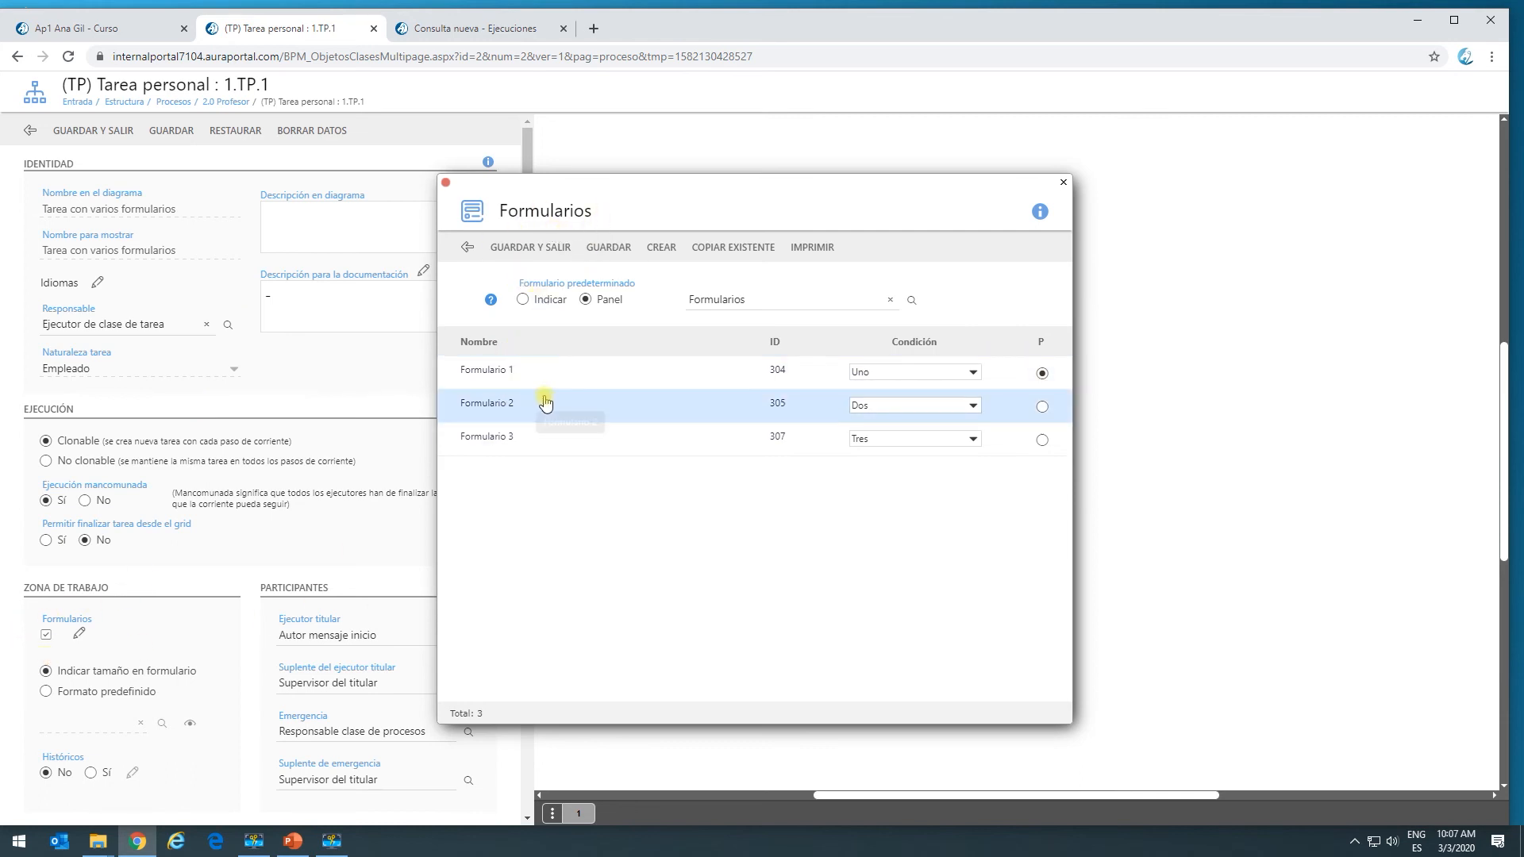
{"action": "double_click", "coordinate": [487, 373]}
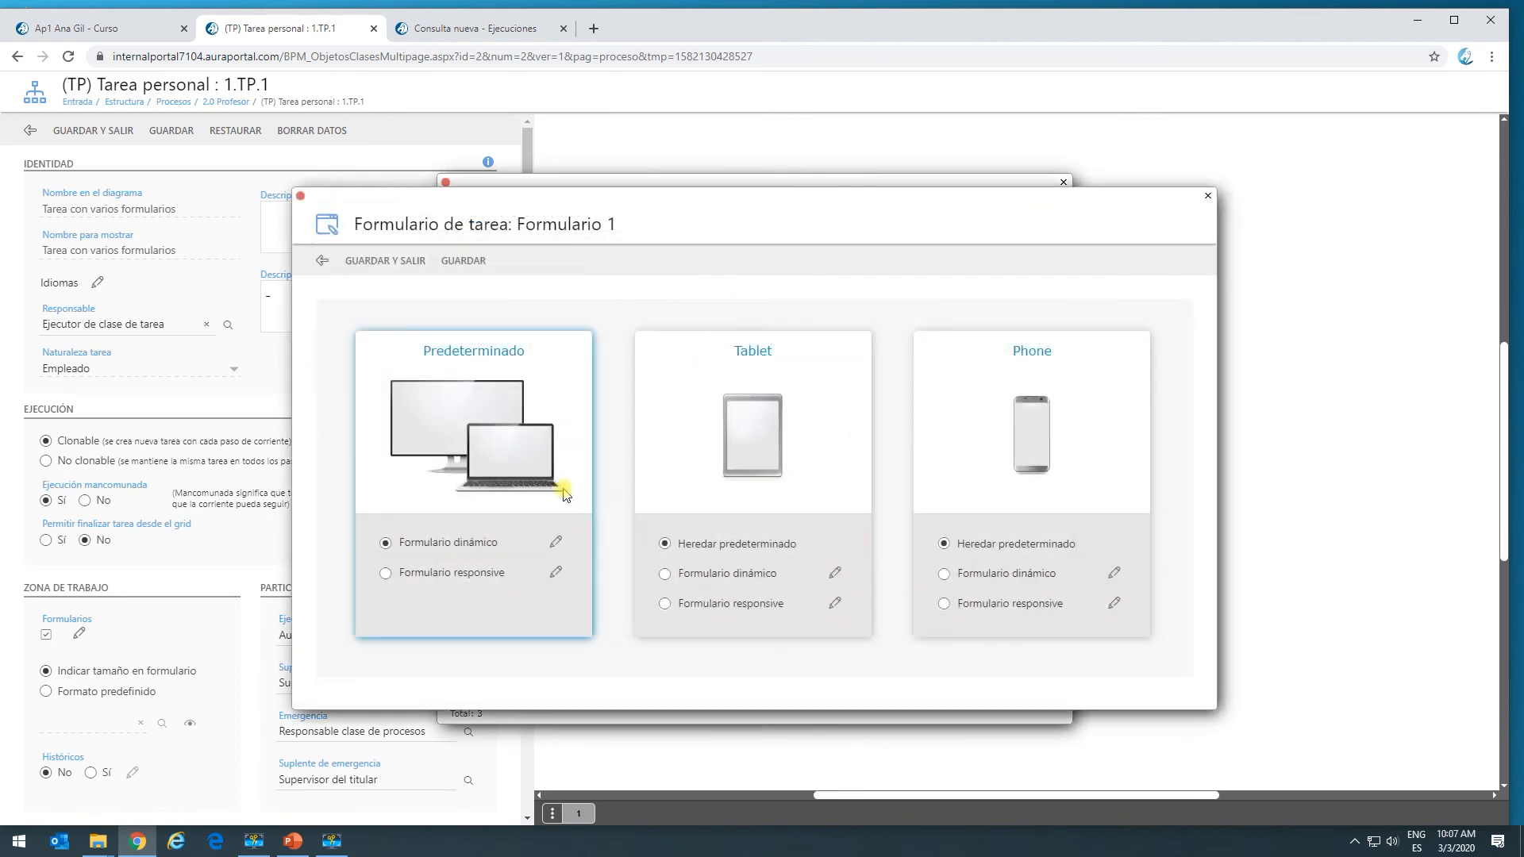
{"action": "left_click", "coordinate": [557, 545]}
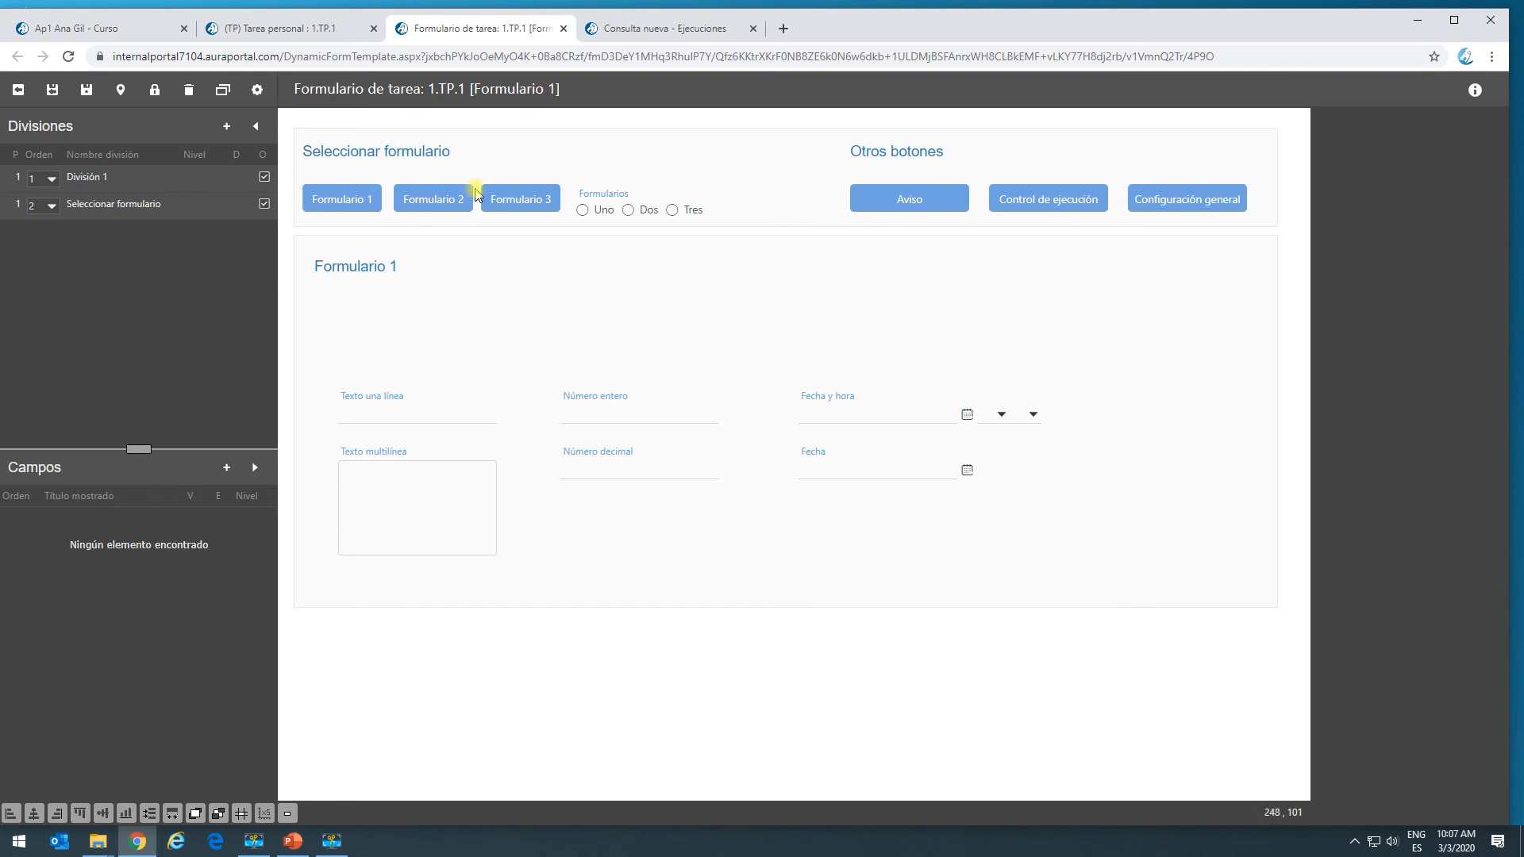
Step: Check the Sustituir formulario action settings of the Formulario 1 action button and leave them without saving
{"action": "left_click", "coordinate": [341, 199]}
{"action": "left_click", "coordinate": [362, 177]}
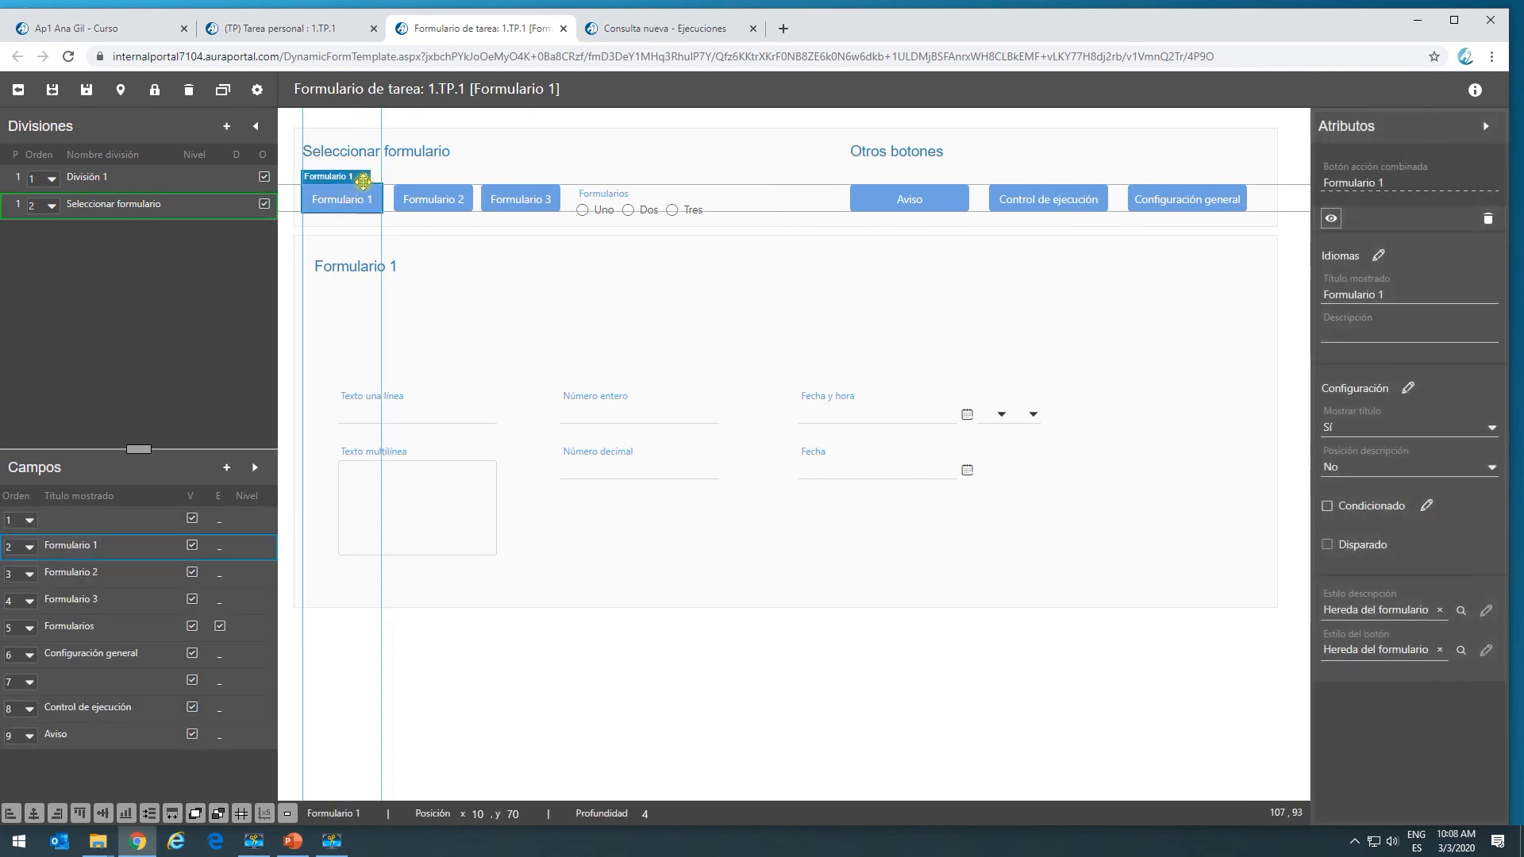
{"action": "left_click", "coordinate": [362, 178]}
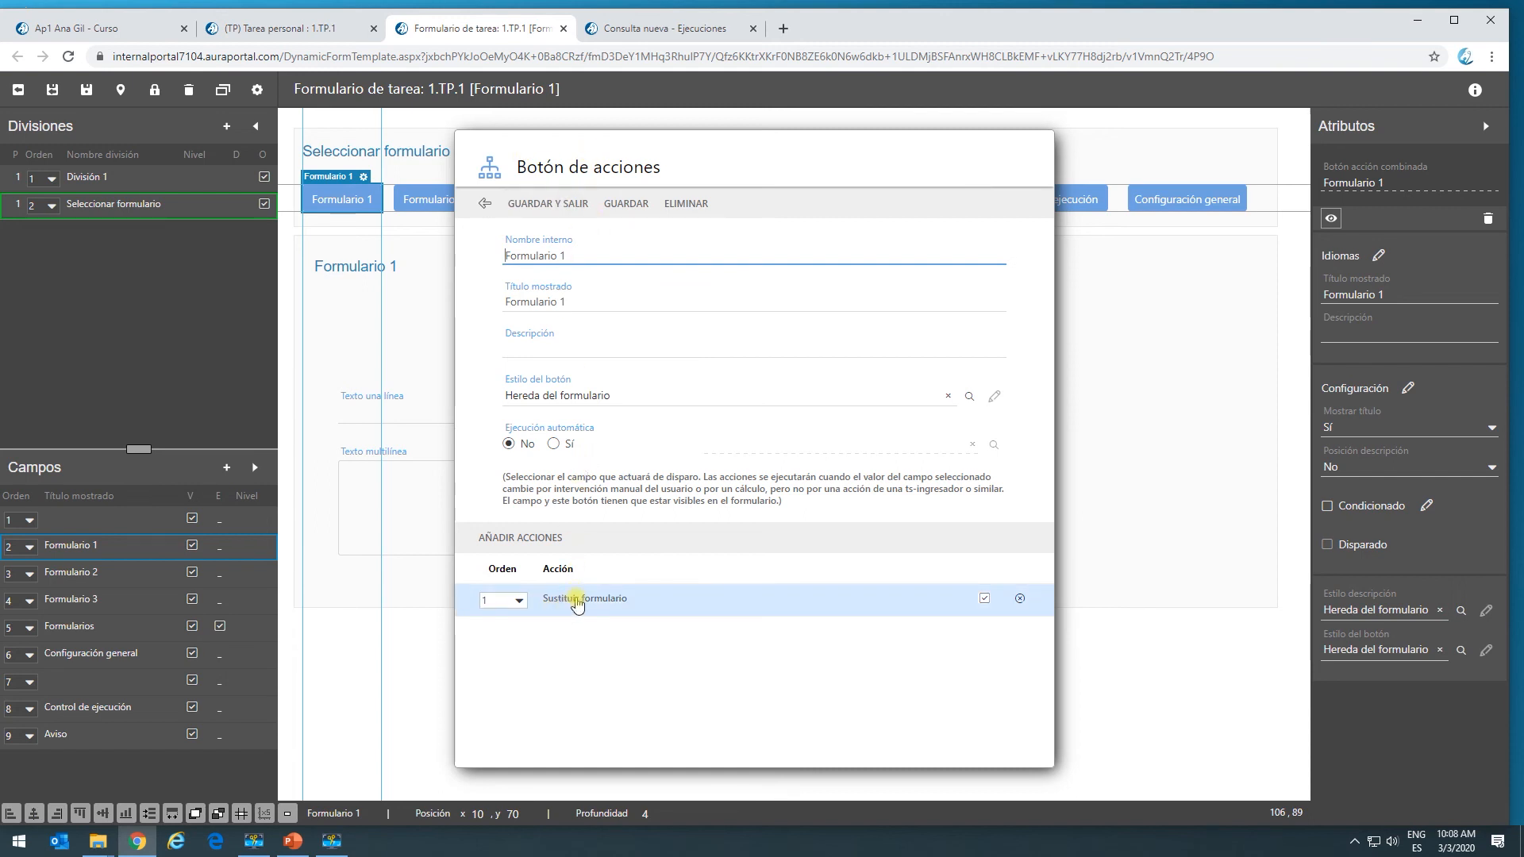
{"action": "left_click", "coordinate": [577, 602]}
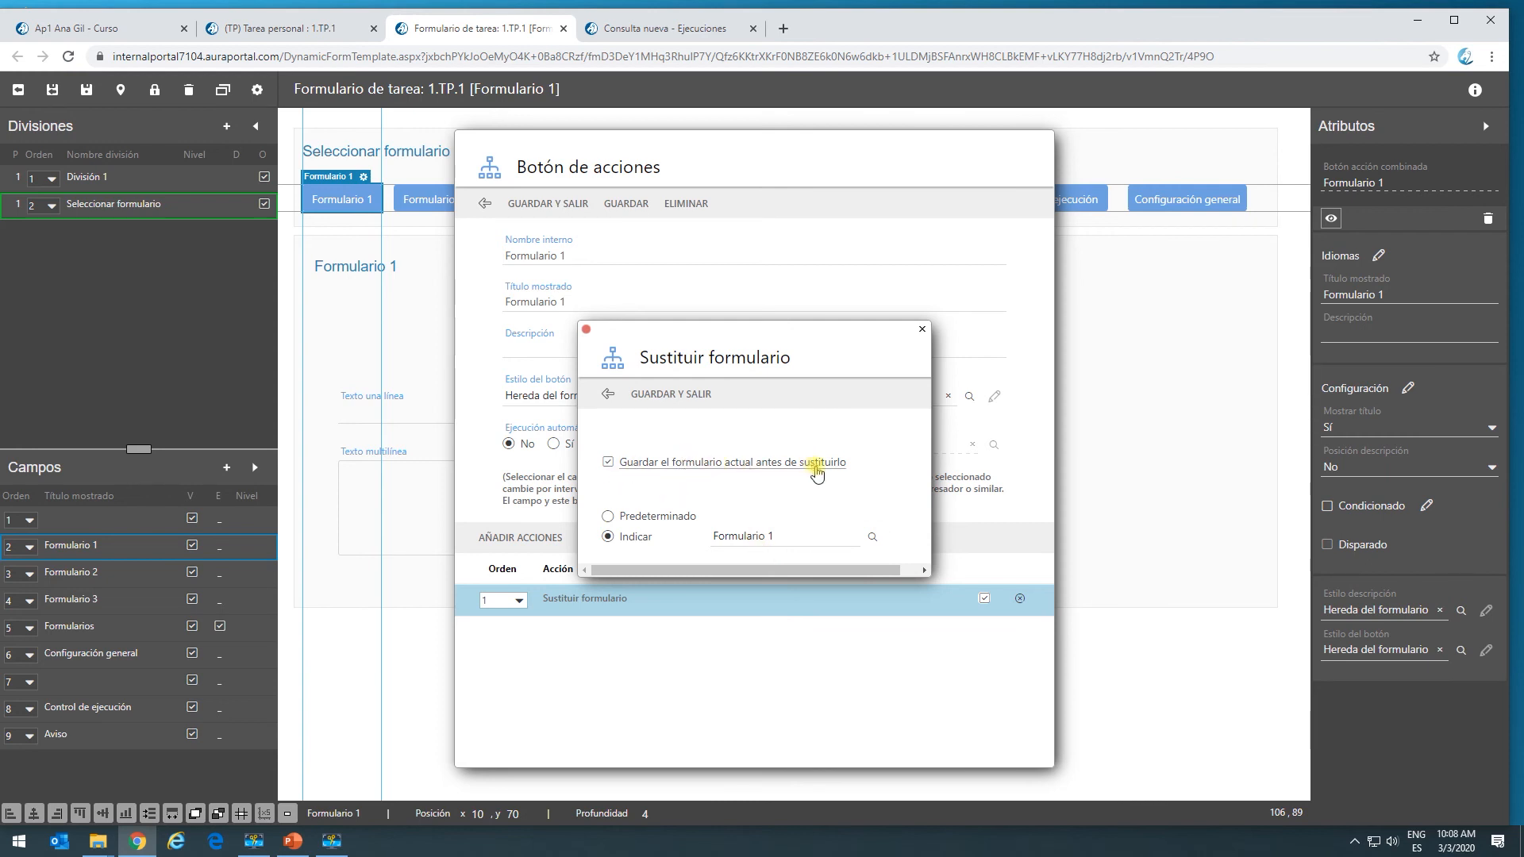
{"action": "left_click", "coordinate": [609, 396]}
{"action": "left_click", "coordinate": [484, 203]}
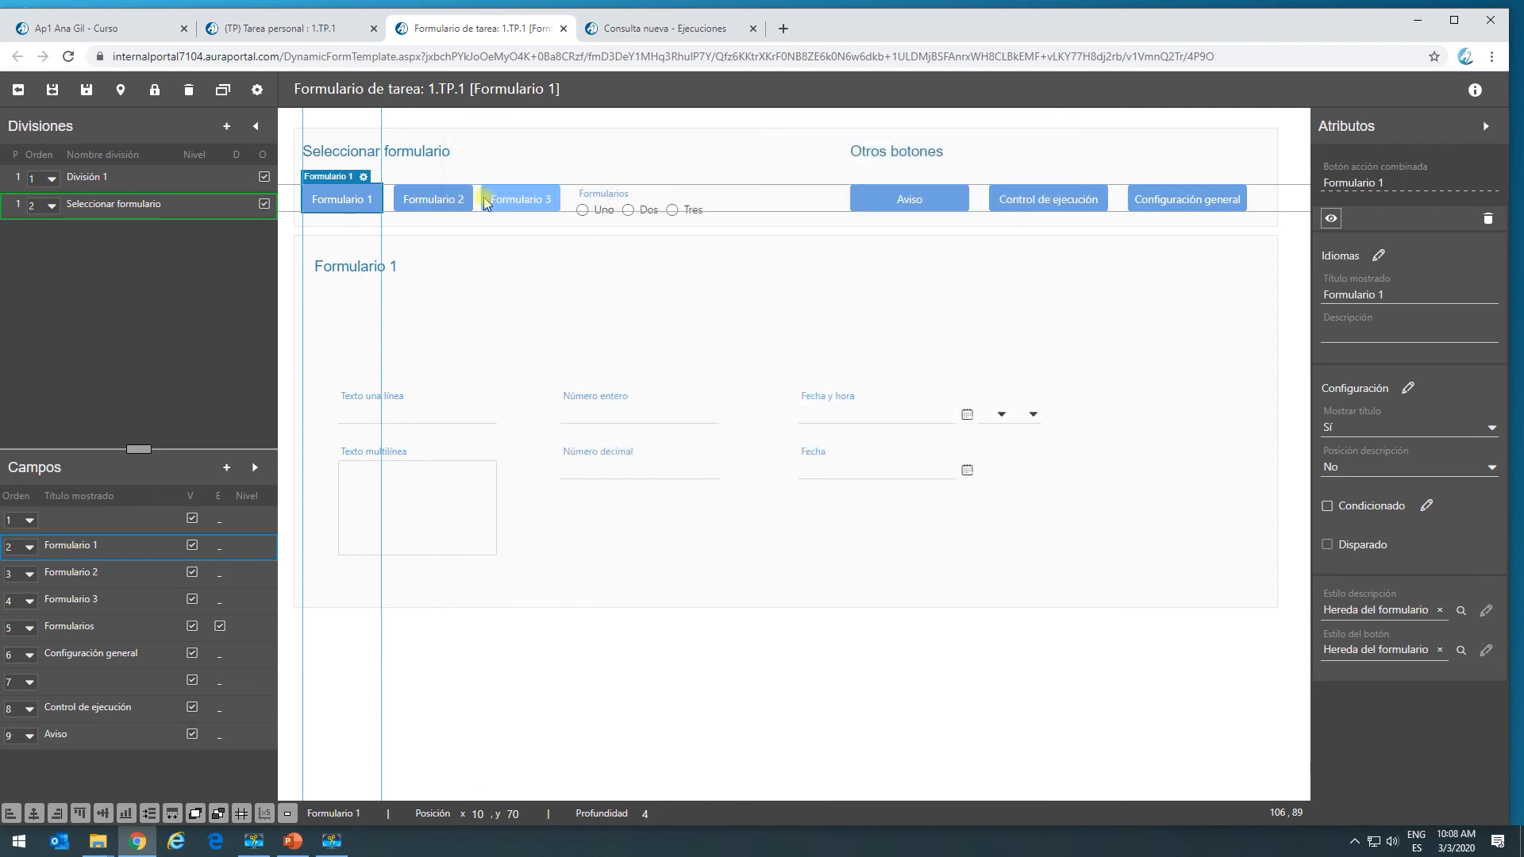
Step: Inspect which form the Formulario 2 button's Sustituir formulario action loads, and exit its configuration
{"action": "left_click", "coordinate": [459, 198]}
{"action": "left_click", "coordinate": [455, 179]}
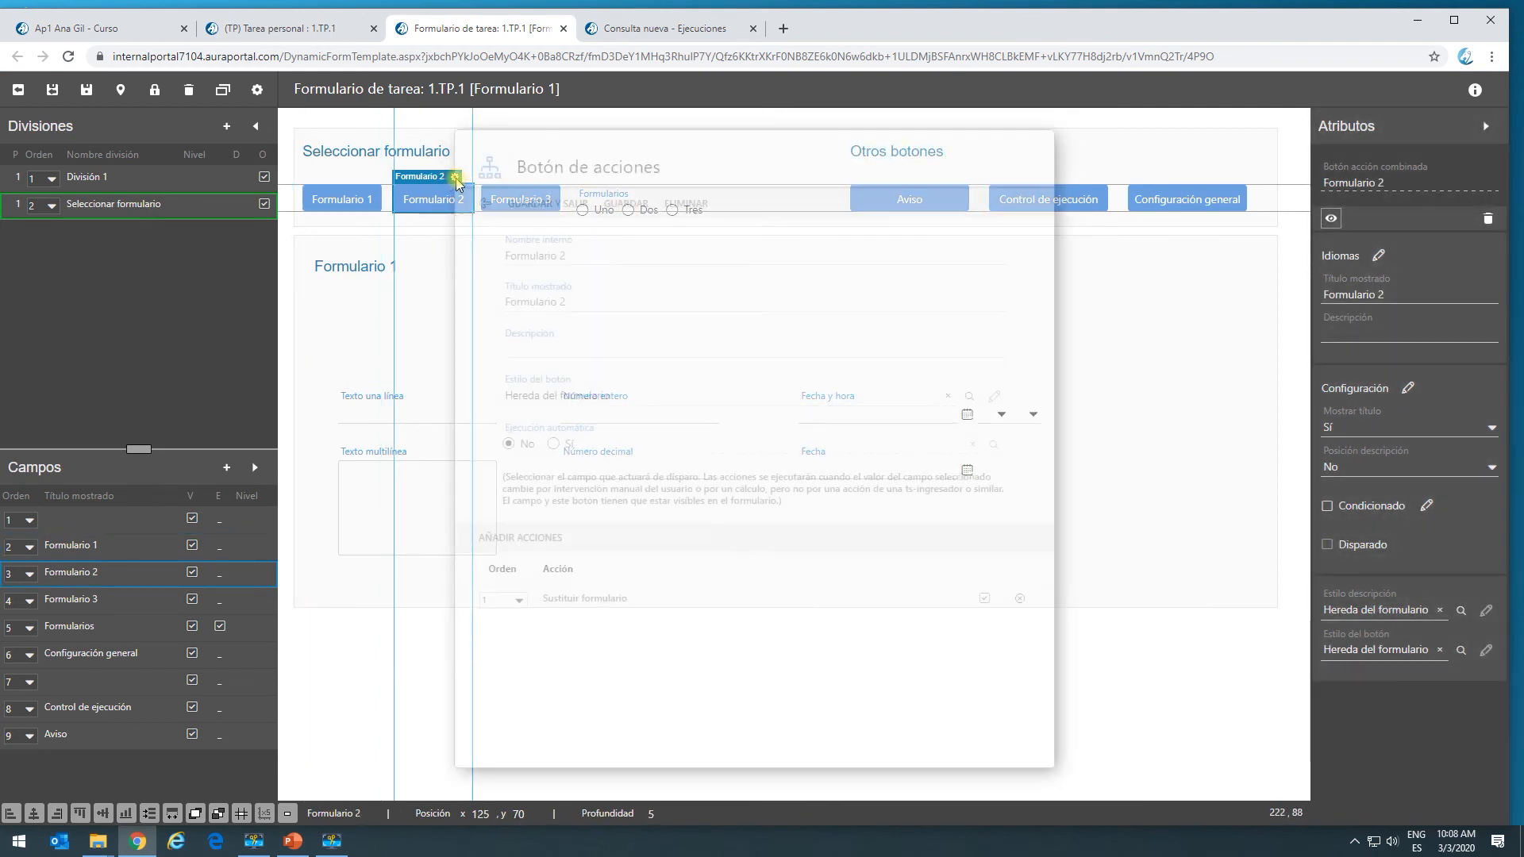
{"action": "left_click", "coordinate": [594, 601]}
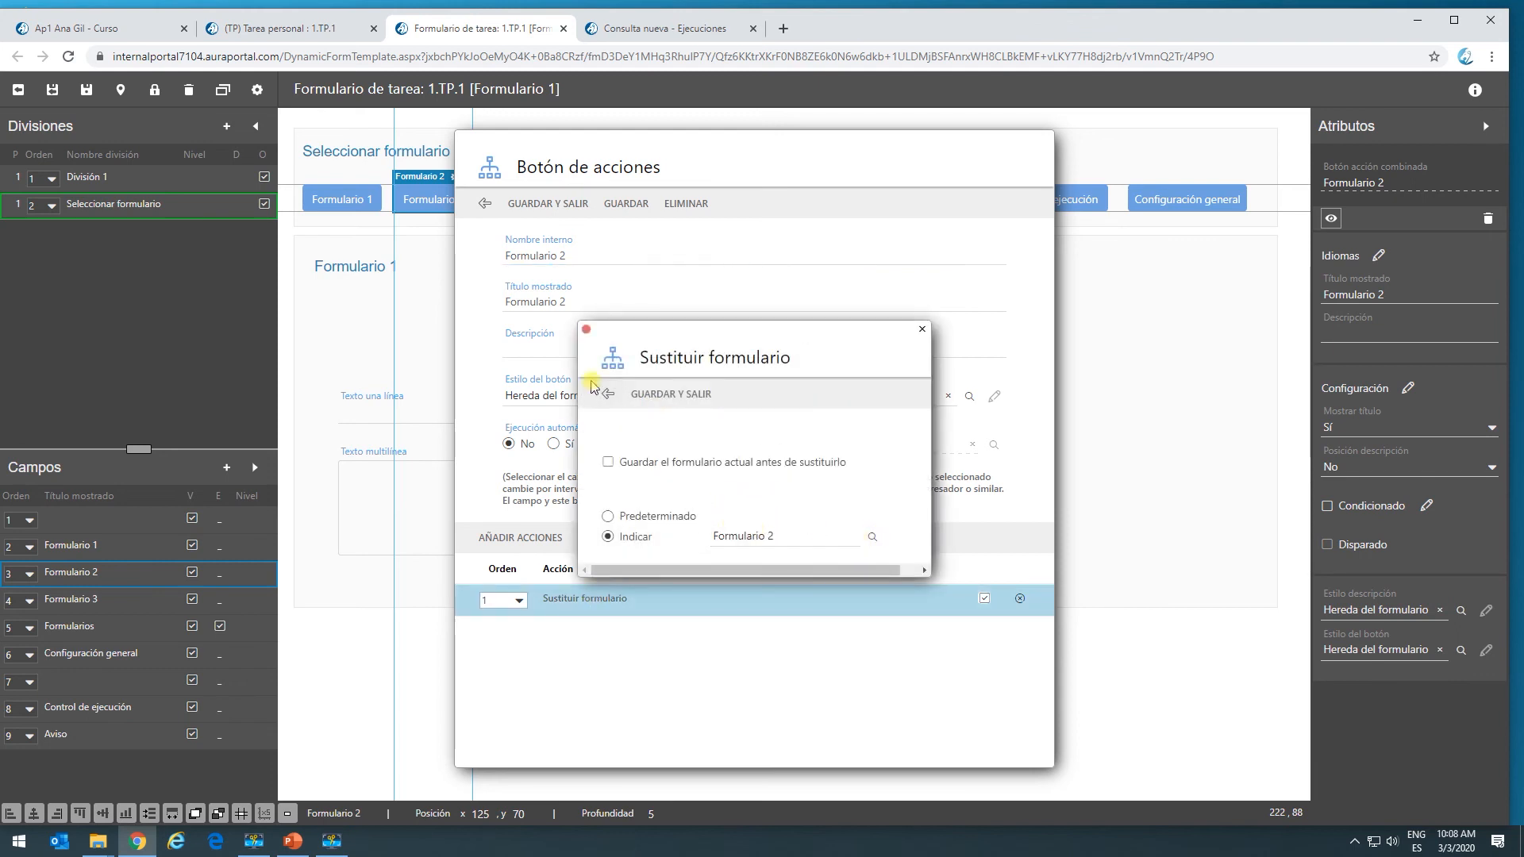
{"action": "left_click", "coordinate": [608, 396]}
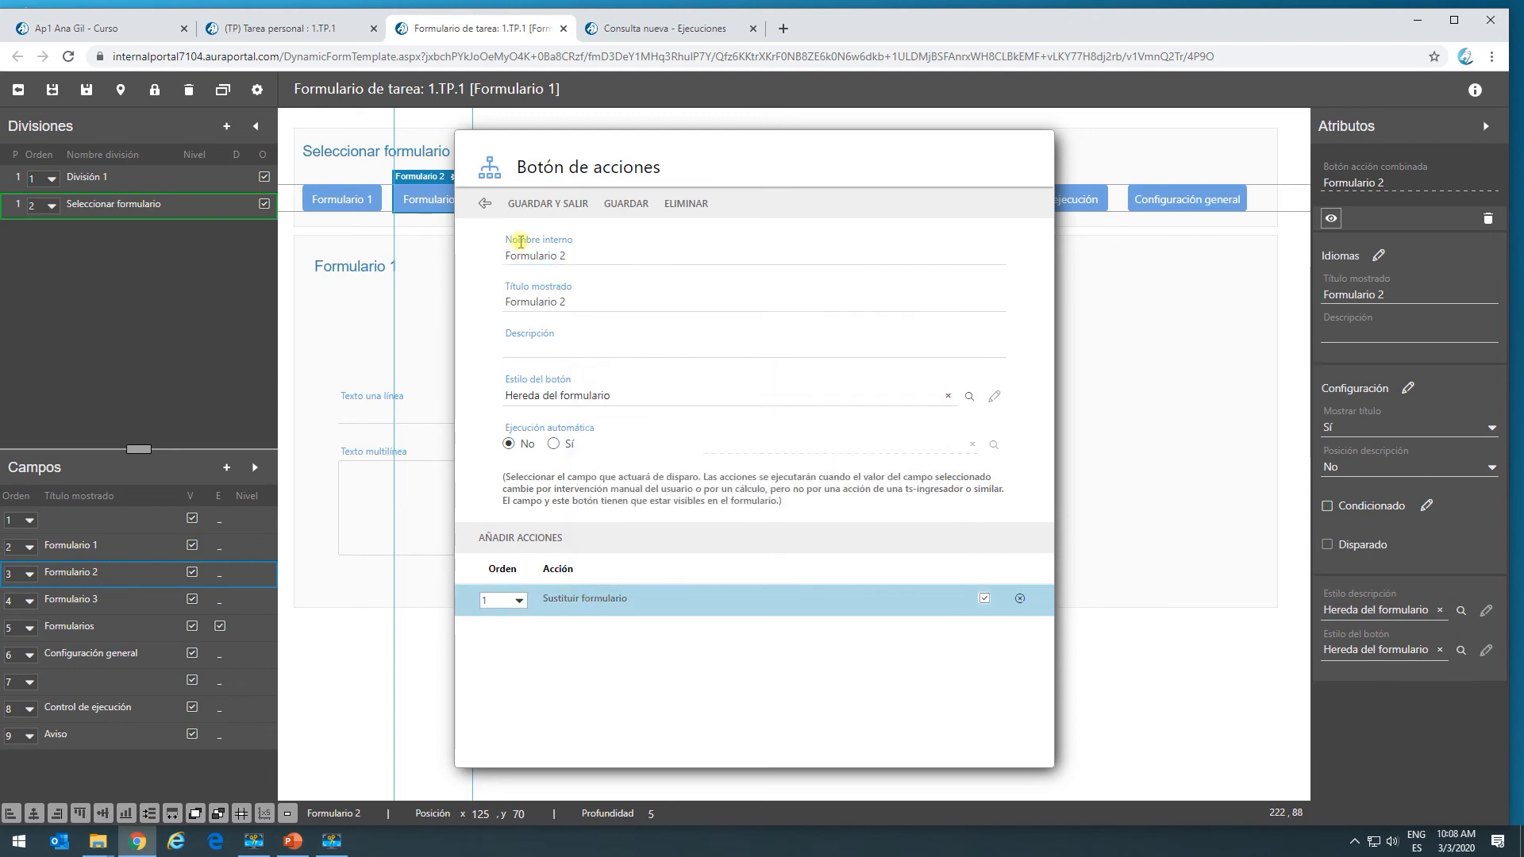
{"action": "left_click", "coordinate": [484, 203]}
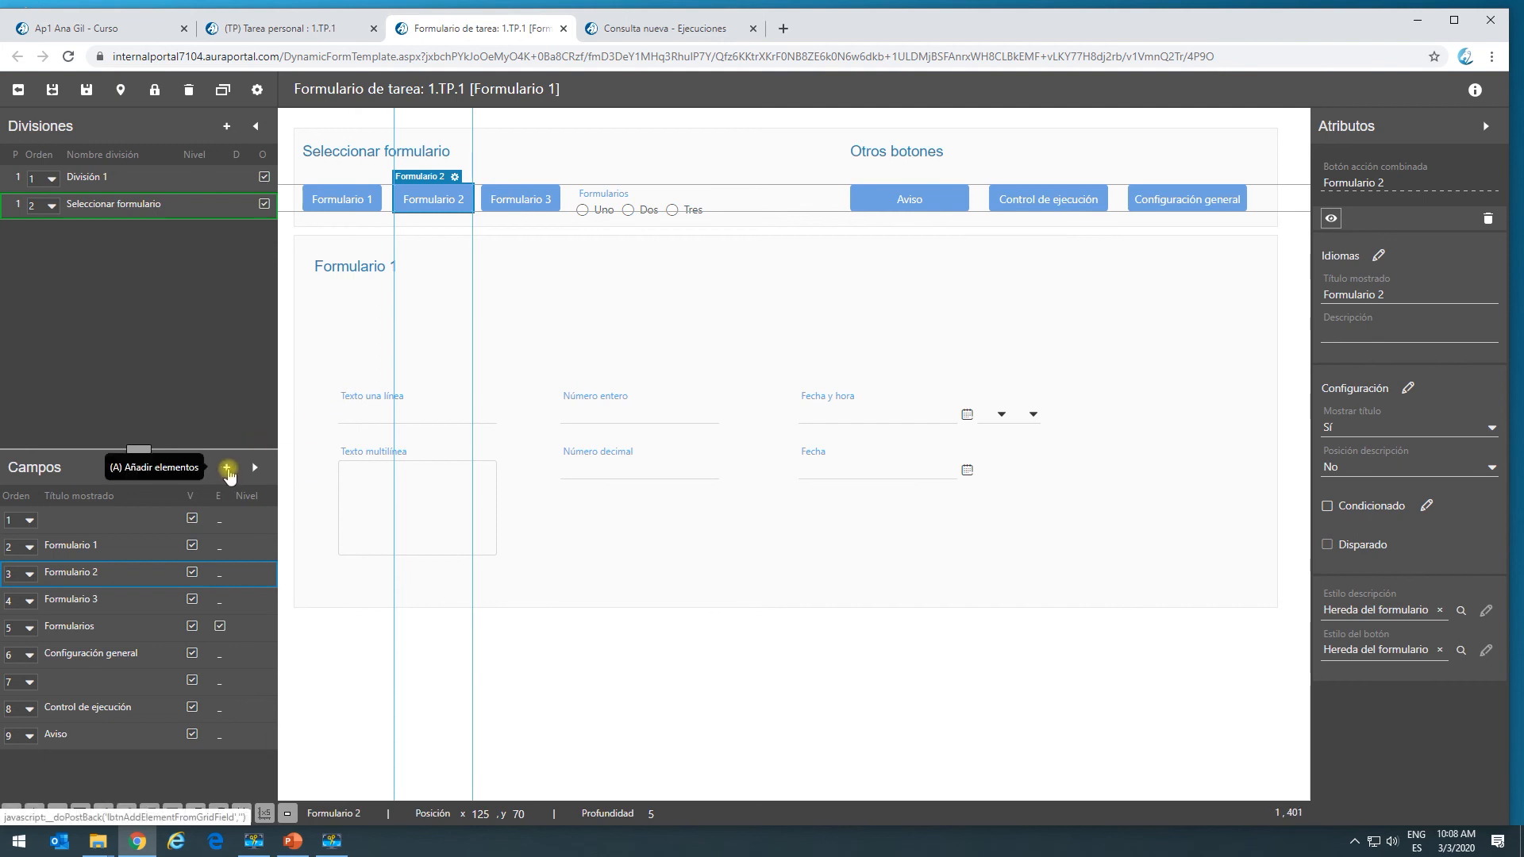
Step: Review the available element types and the detailed field properties of the Seleccionar formulario and División 1 divisions
{"action": "left_click", "coordinate": [228, 470]}
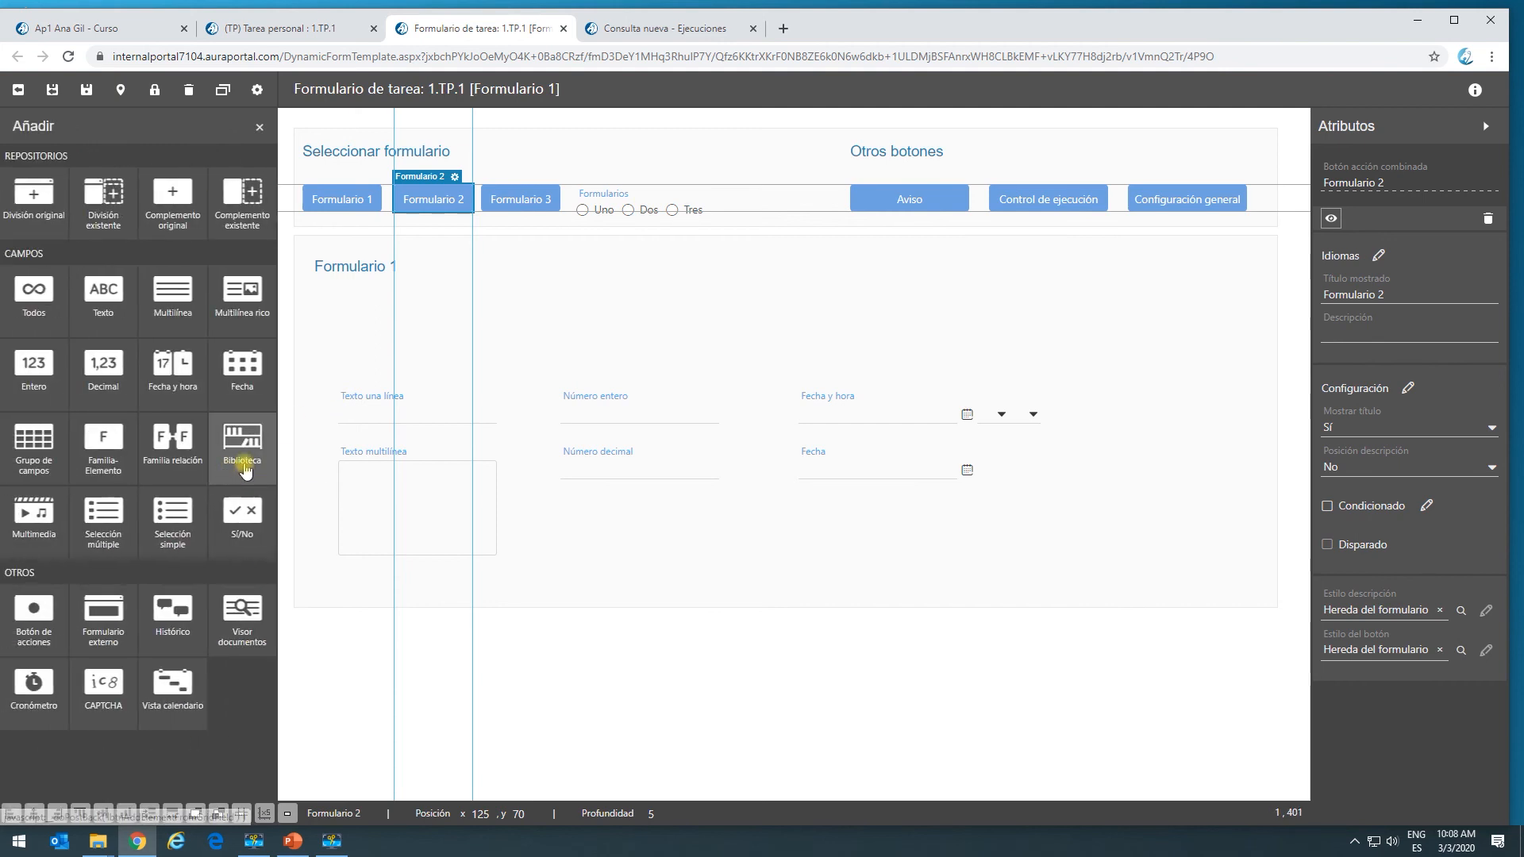
{"action": "left_click", "coordinate": [261, 129]}
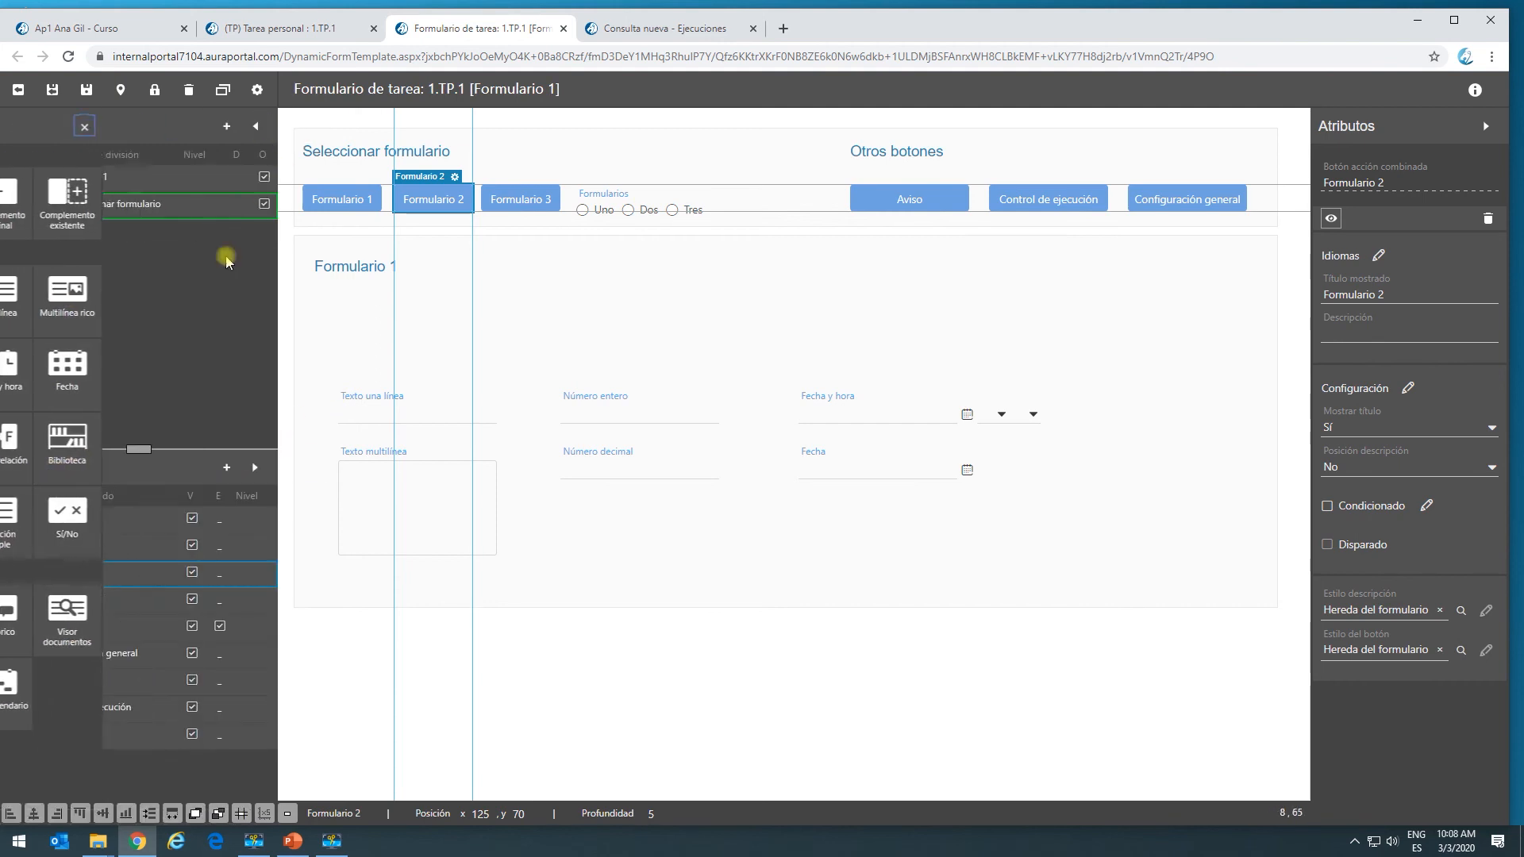
{"action": "left_click", "coordinate": [254, 471]}
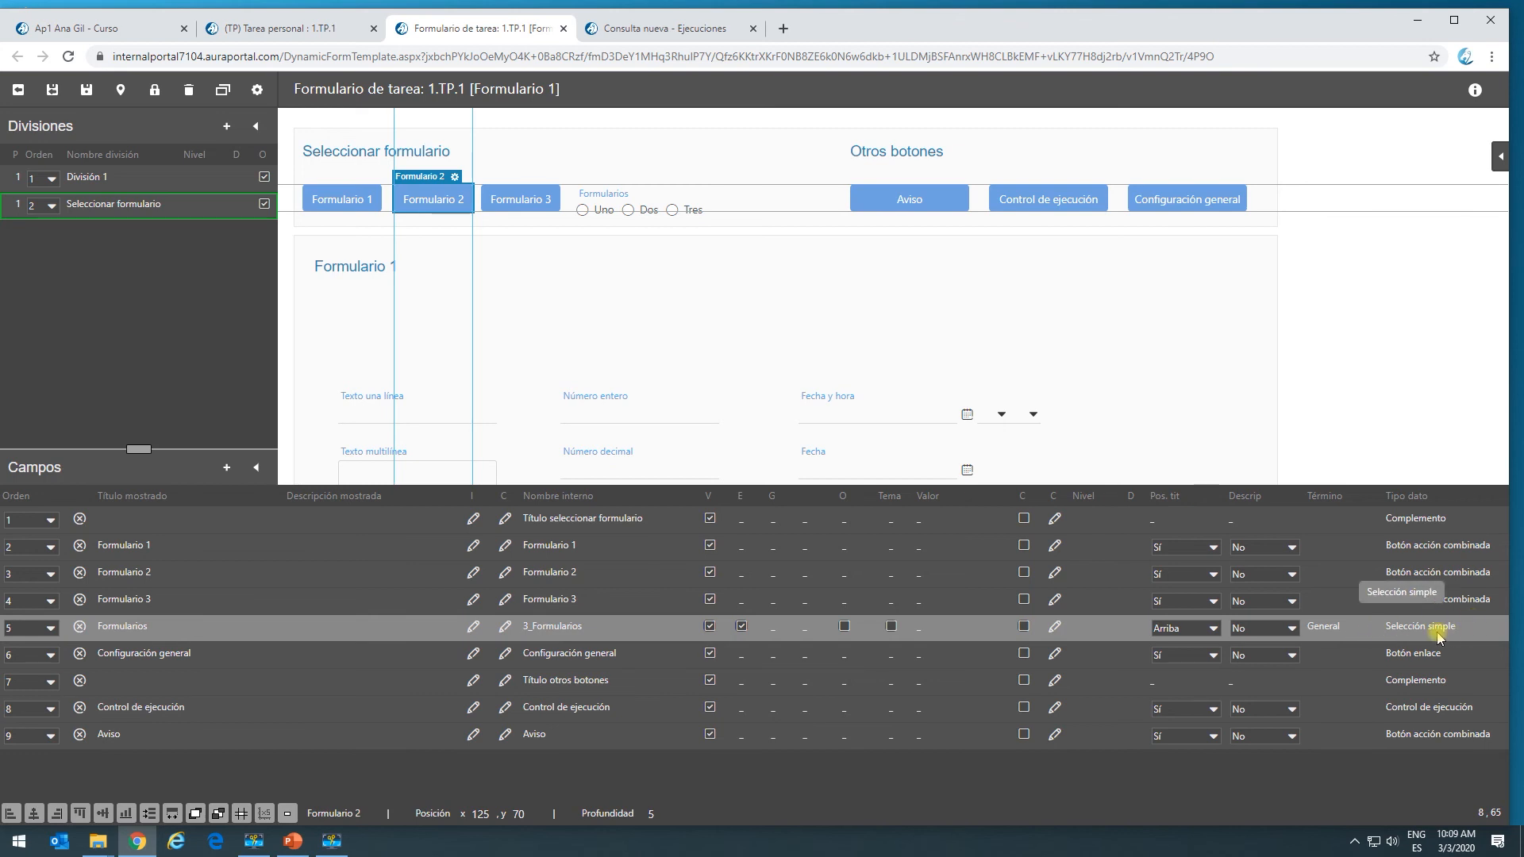
{"action": "left_click", "coordinate": [788, 282]}
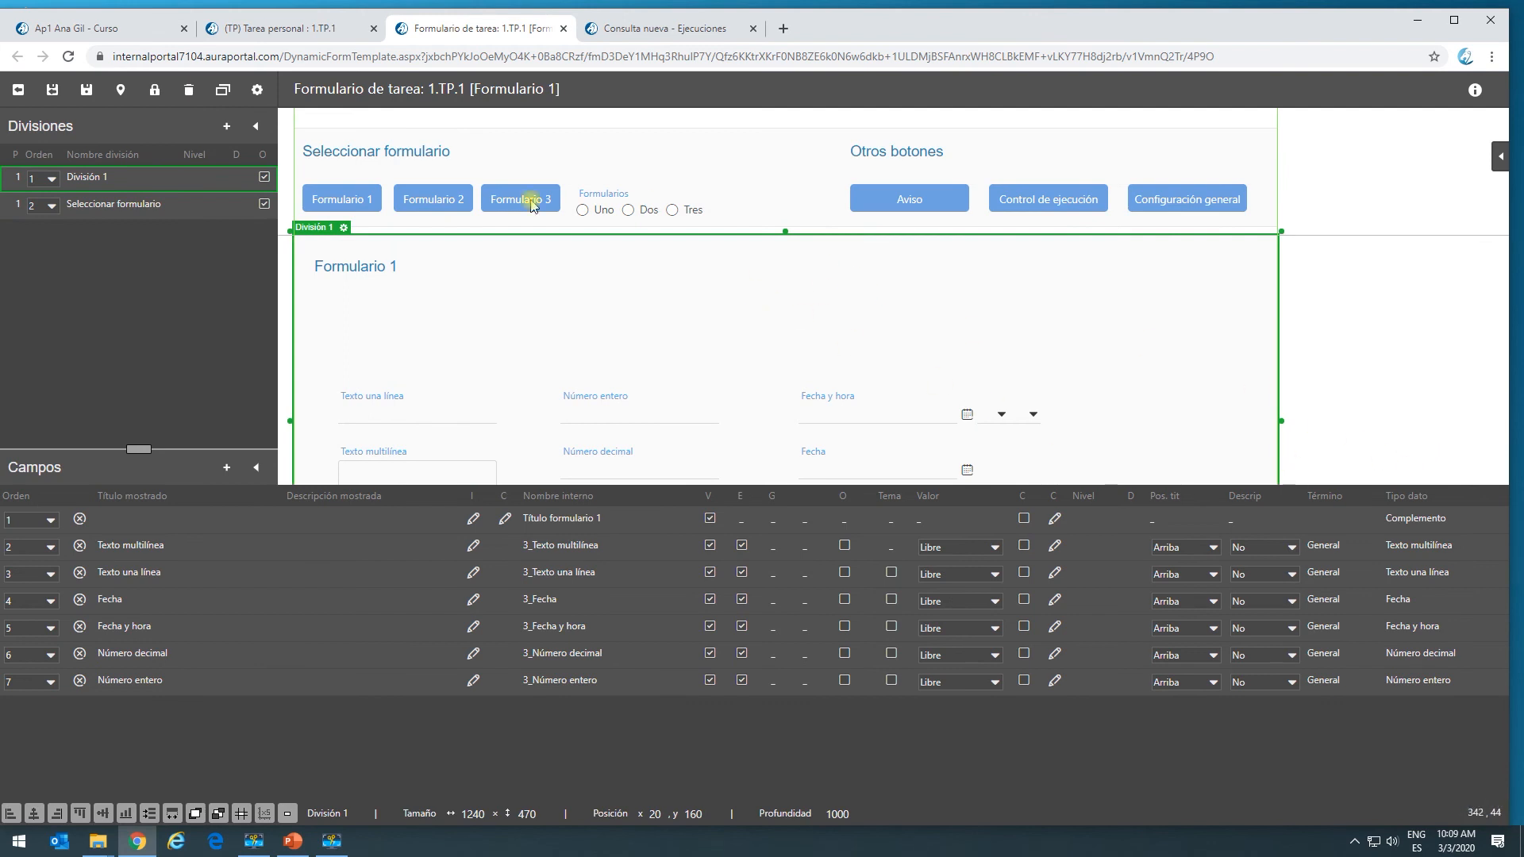
{"action": "left_click", "coordinate": [255, 469]}
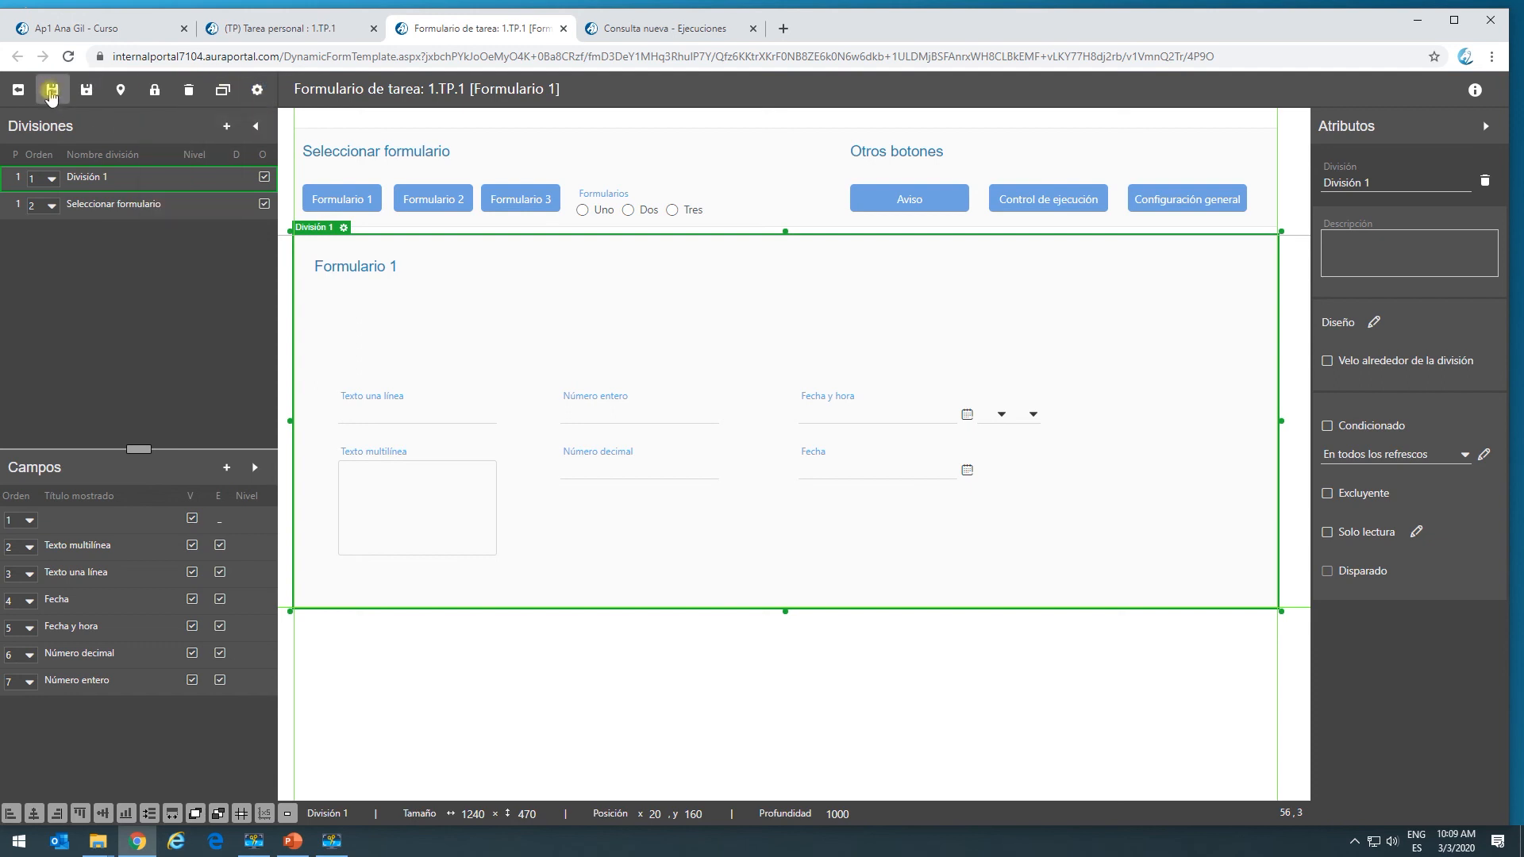
Step: Save and reopen Formulario 1's default dynamic design, check its general form configuration, and save and exit the design
{"action": "left_click", "coordinate": [52, 90]}
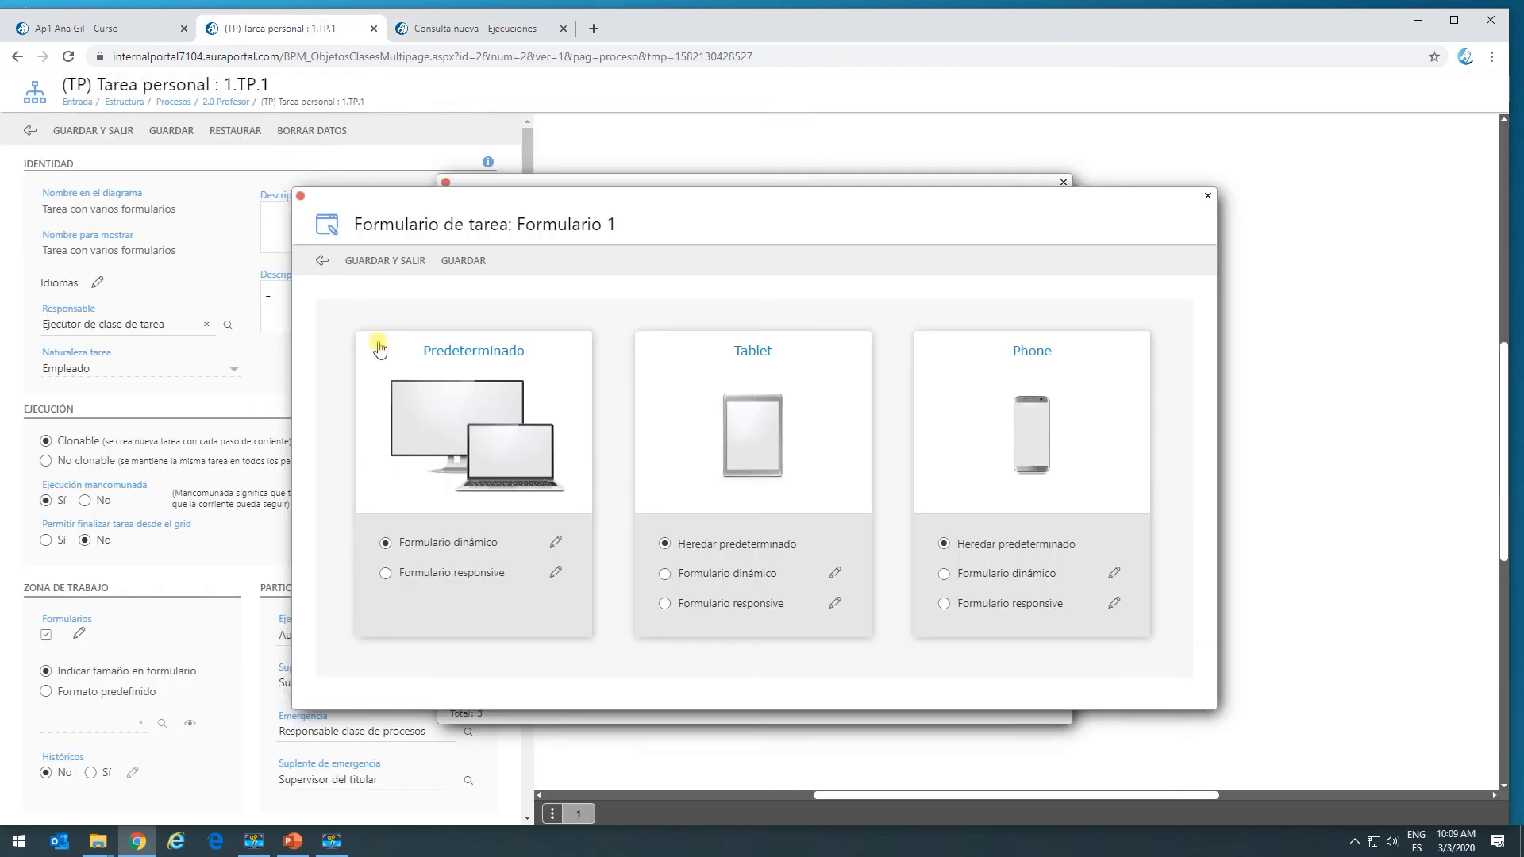
{"action": "left_click", "coordinate": [557, 543]}
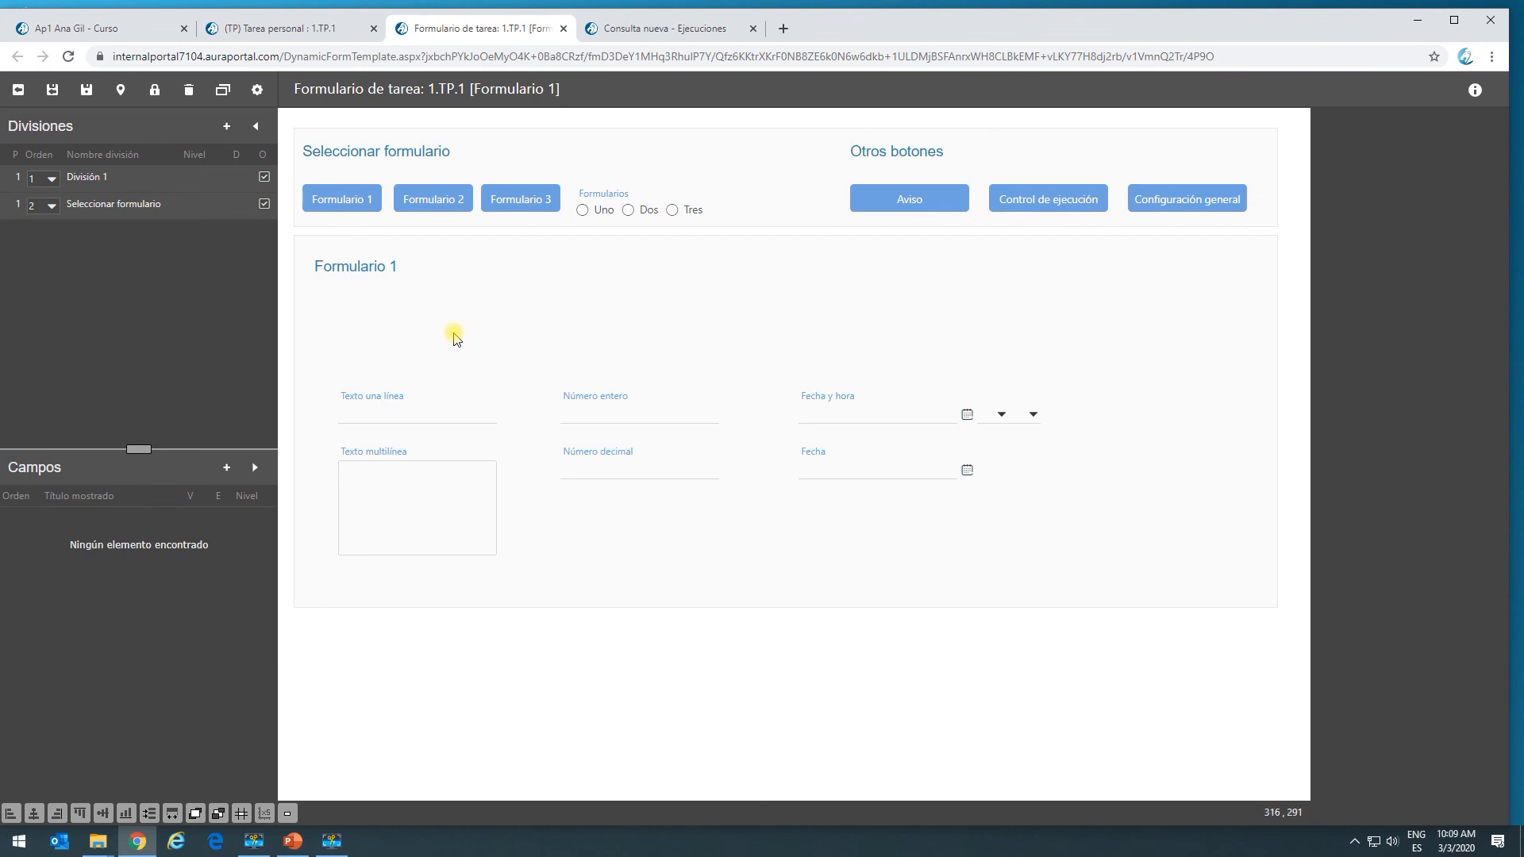
{"action": "left_click", "coordinate": [256, 90]}
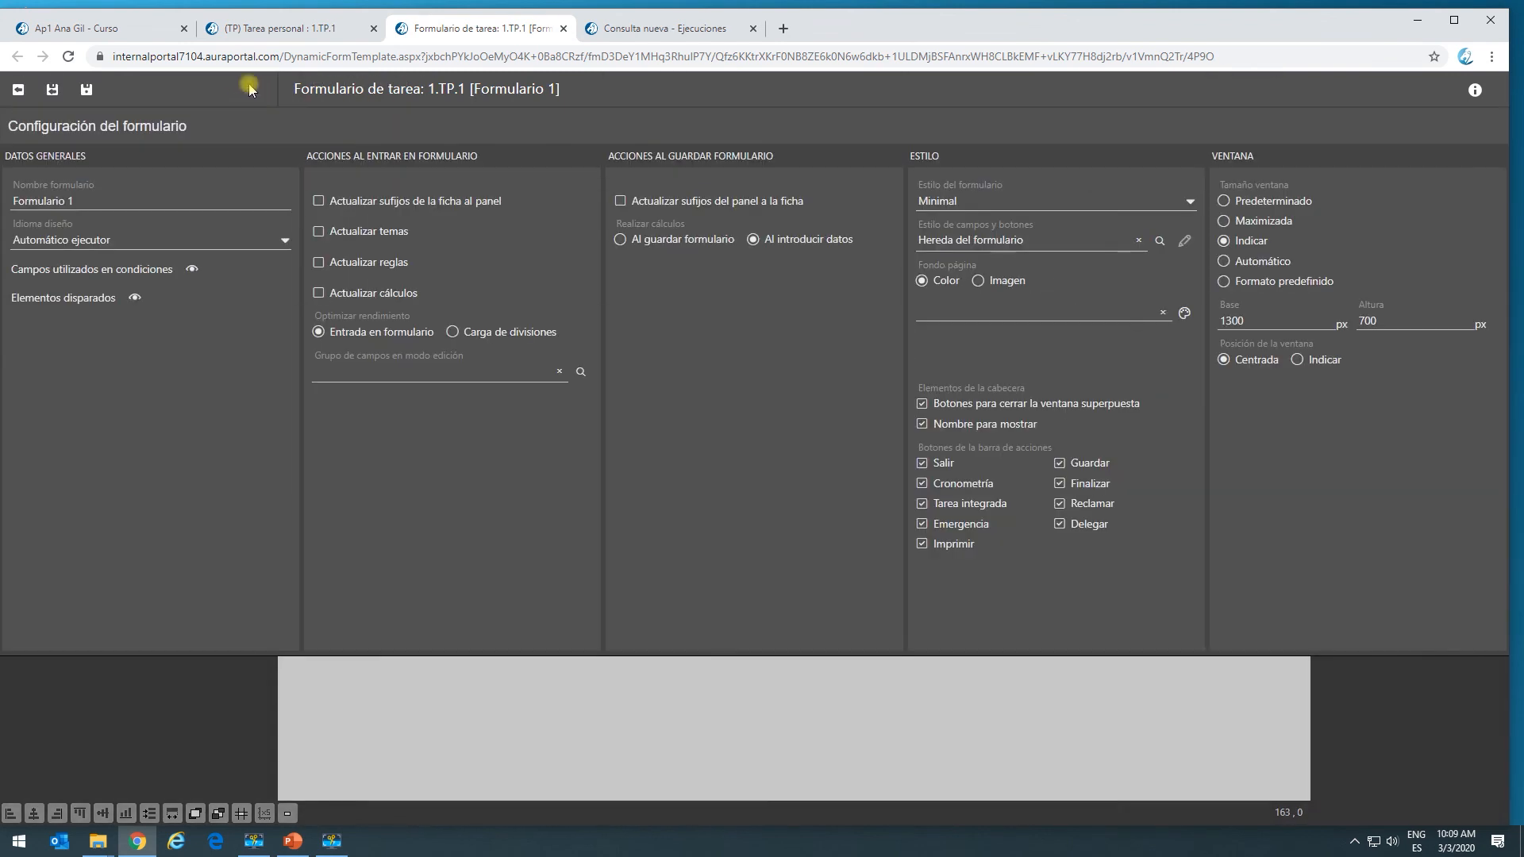
{"action": "left_click", "coordinate": [17, 90]}
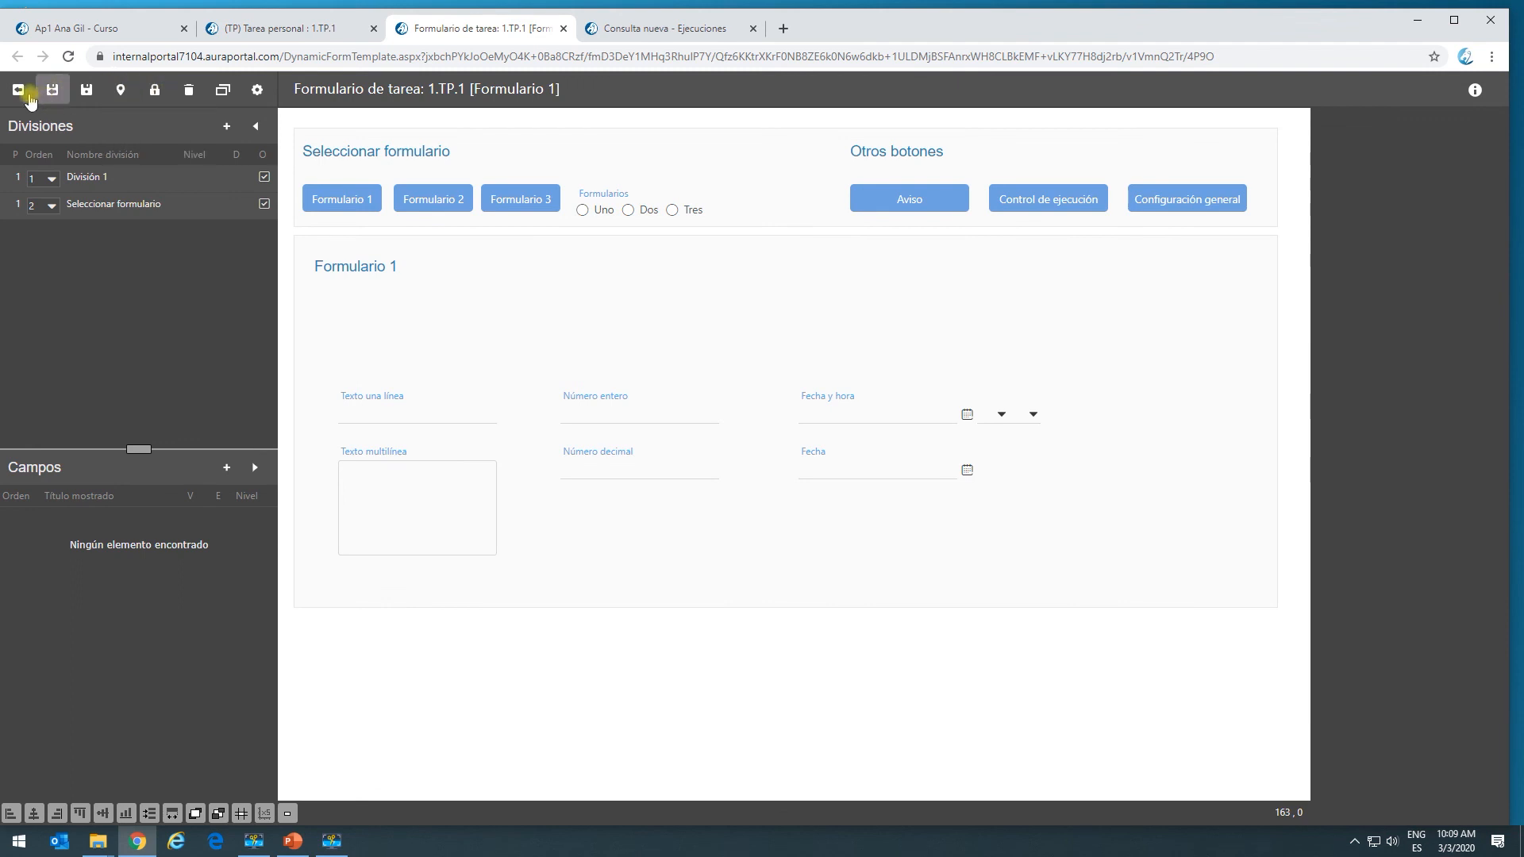
{"action": "left_click", "coordinate": [51, 90]}
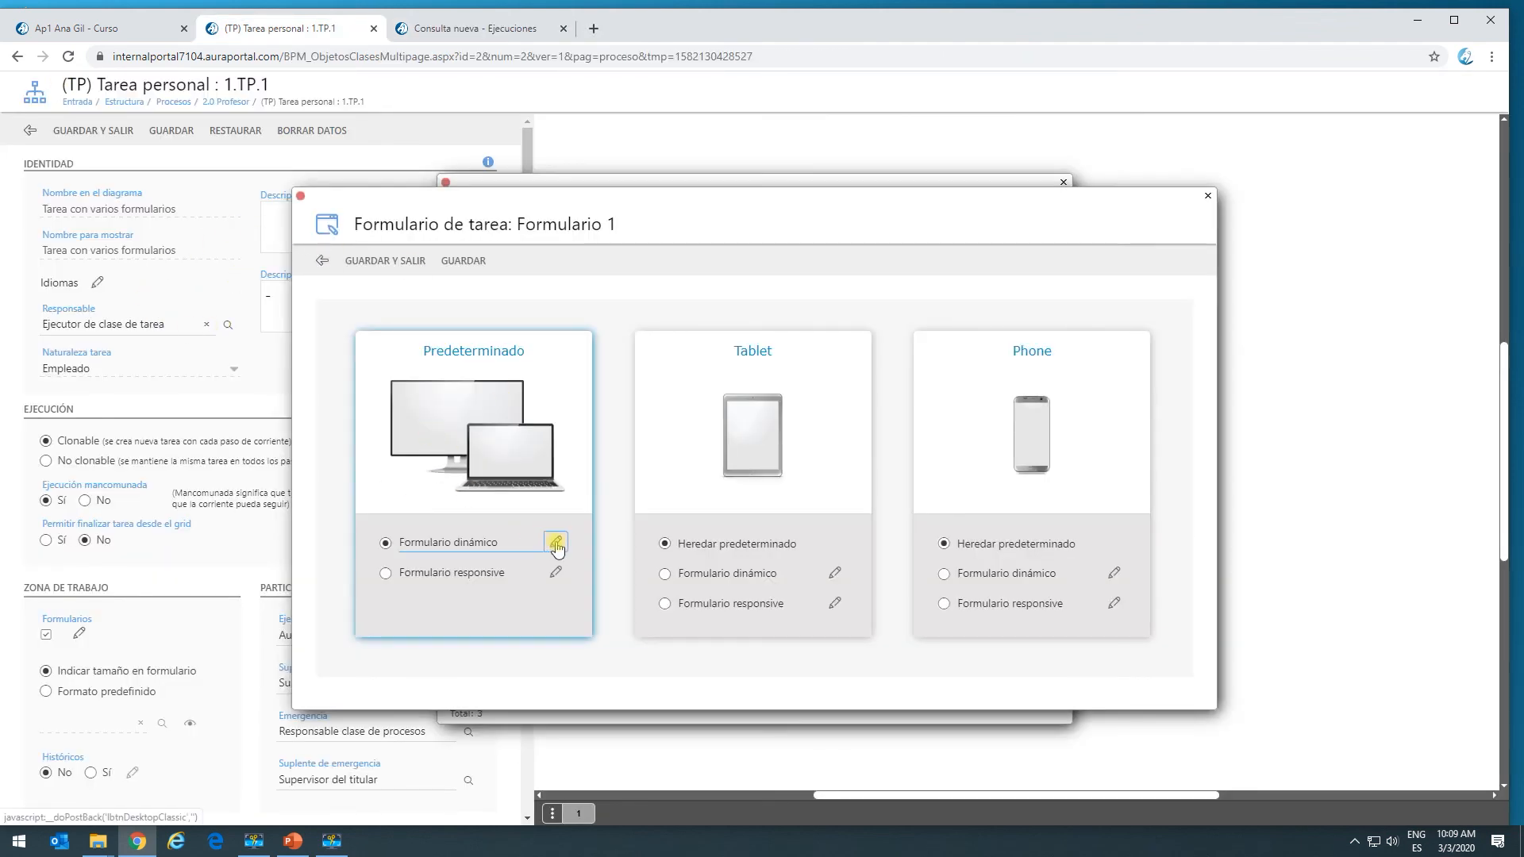
Step: Exit the Formulario 1 device settings, save and exit the Formularios list, and close the extra pages to return to the running task
{"action": "left_click", "coordinate": [322, 260]}
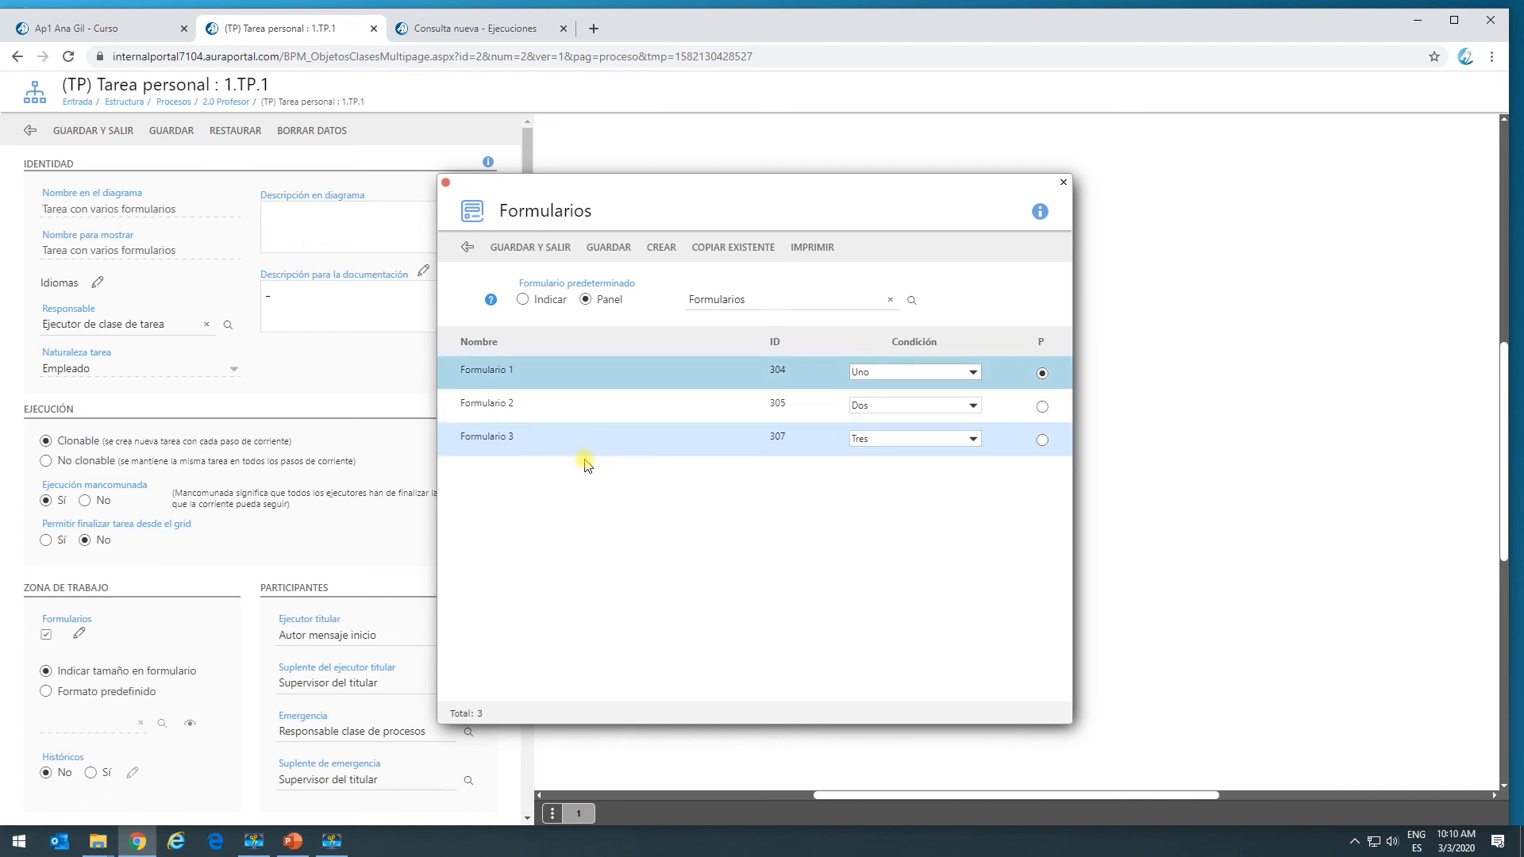
{"action": "left_click", "coordinate": [517, 253]}
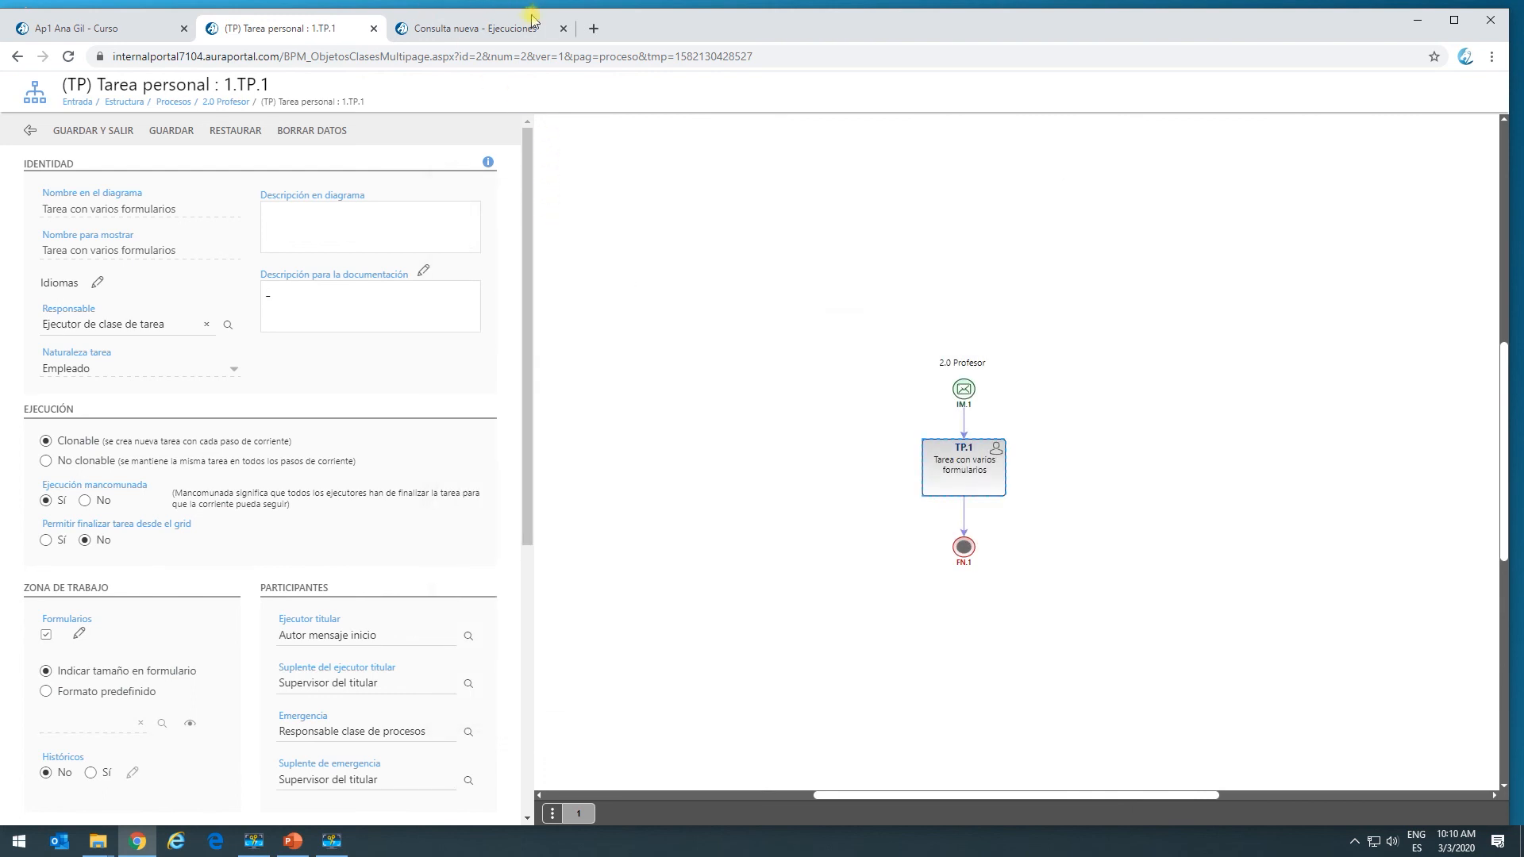
{"action": "left_click", "coordinate": [405, 29]}
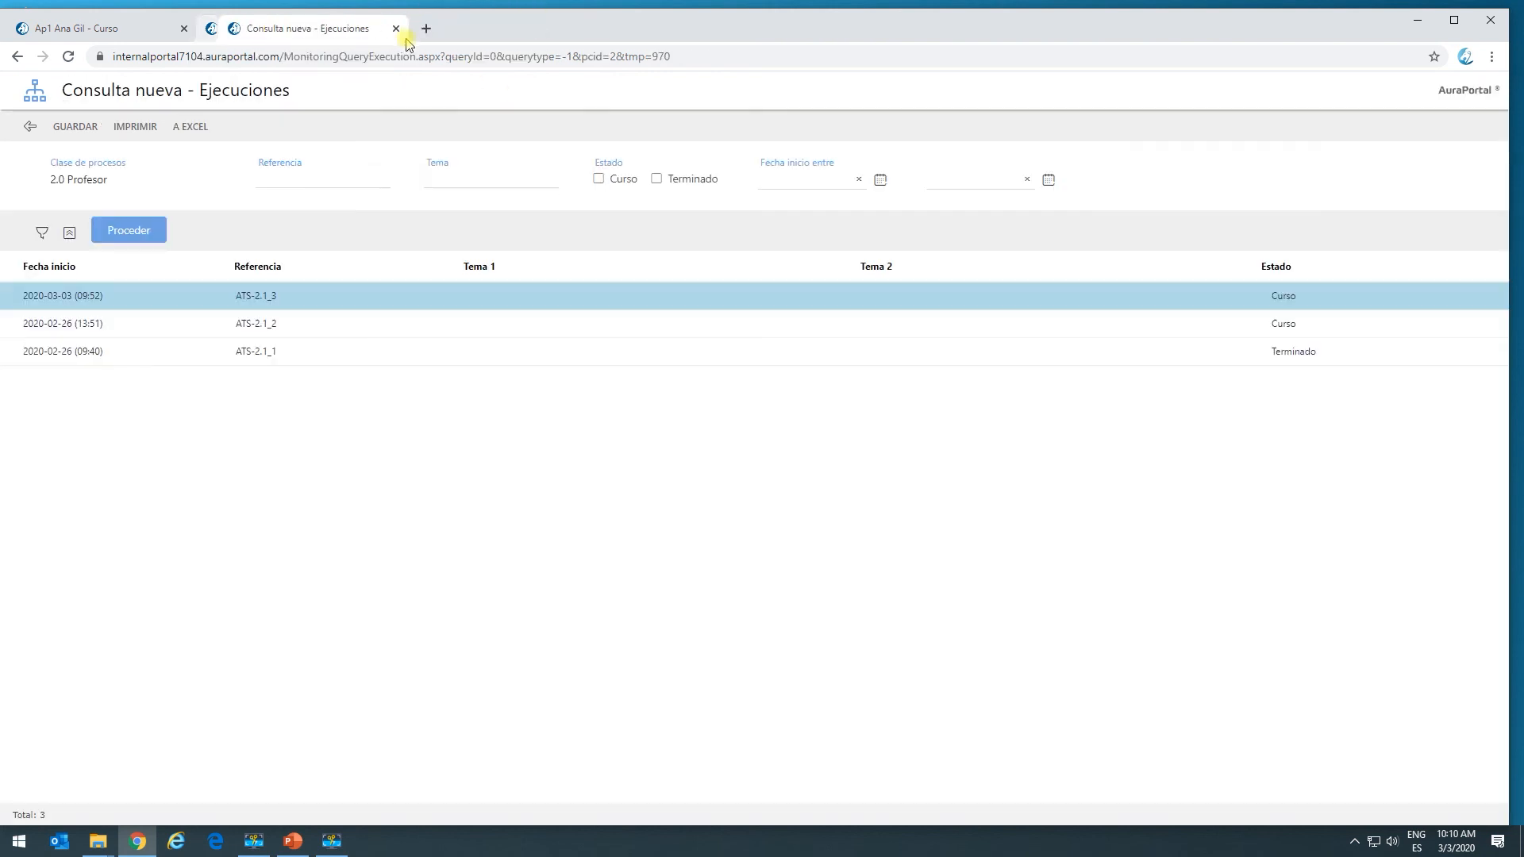
{"action": "left_click", "coordinate": [374, 29]}
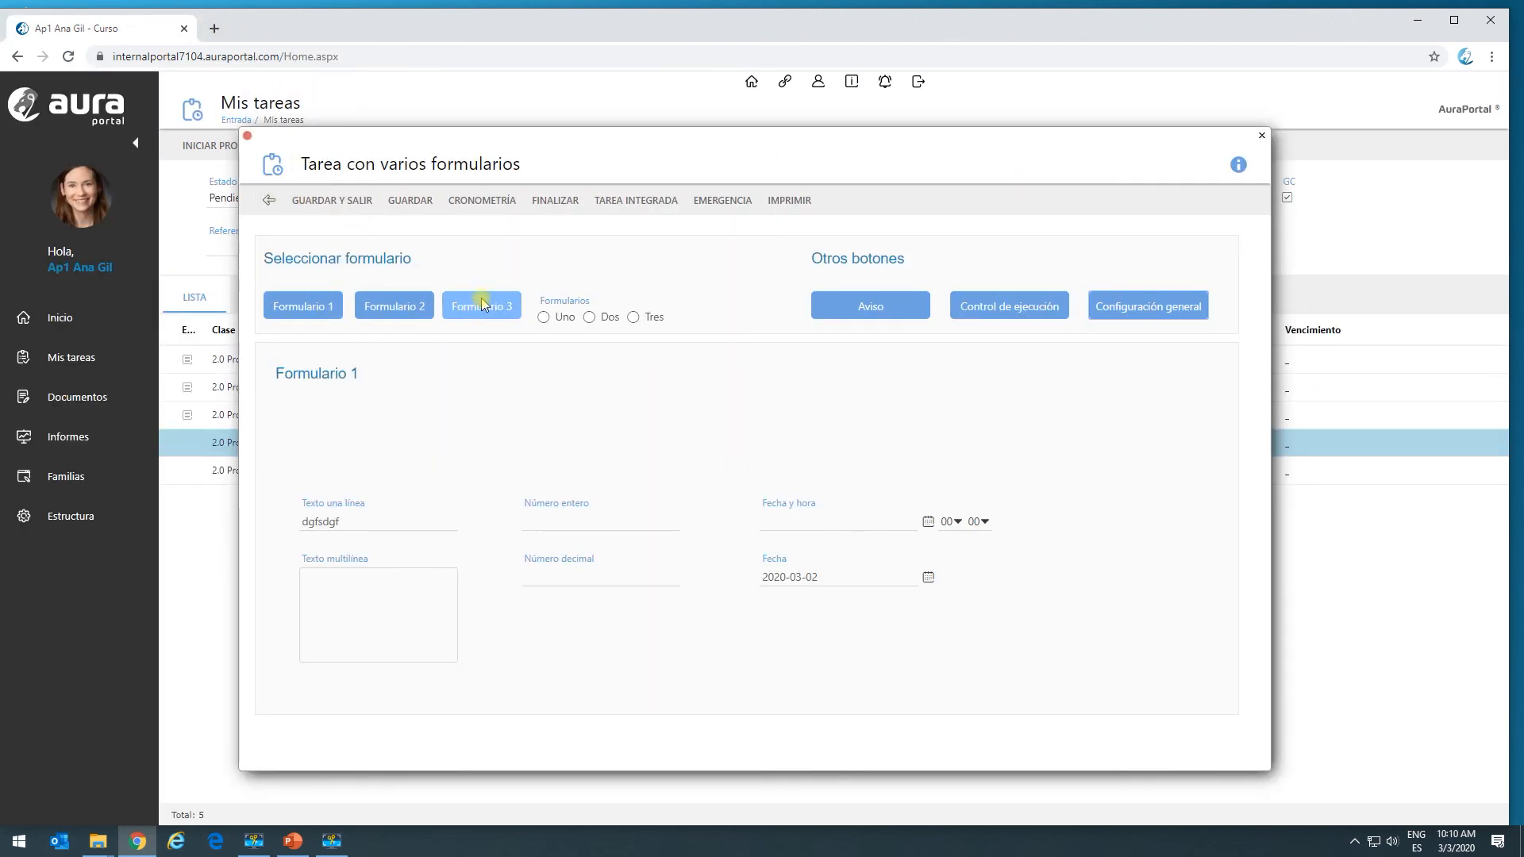
Step: Test the form-substitution buttons by loading Formulario 1, Formulario 2 and Formulario 3 in the open task, ending on Formulario 1
{"action": "left_click", "coordinate": [302, 314]}
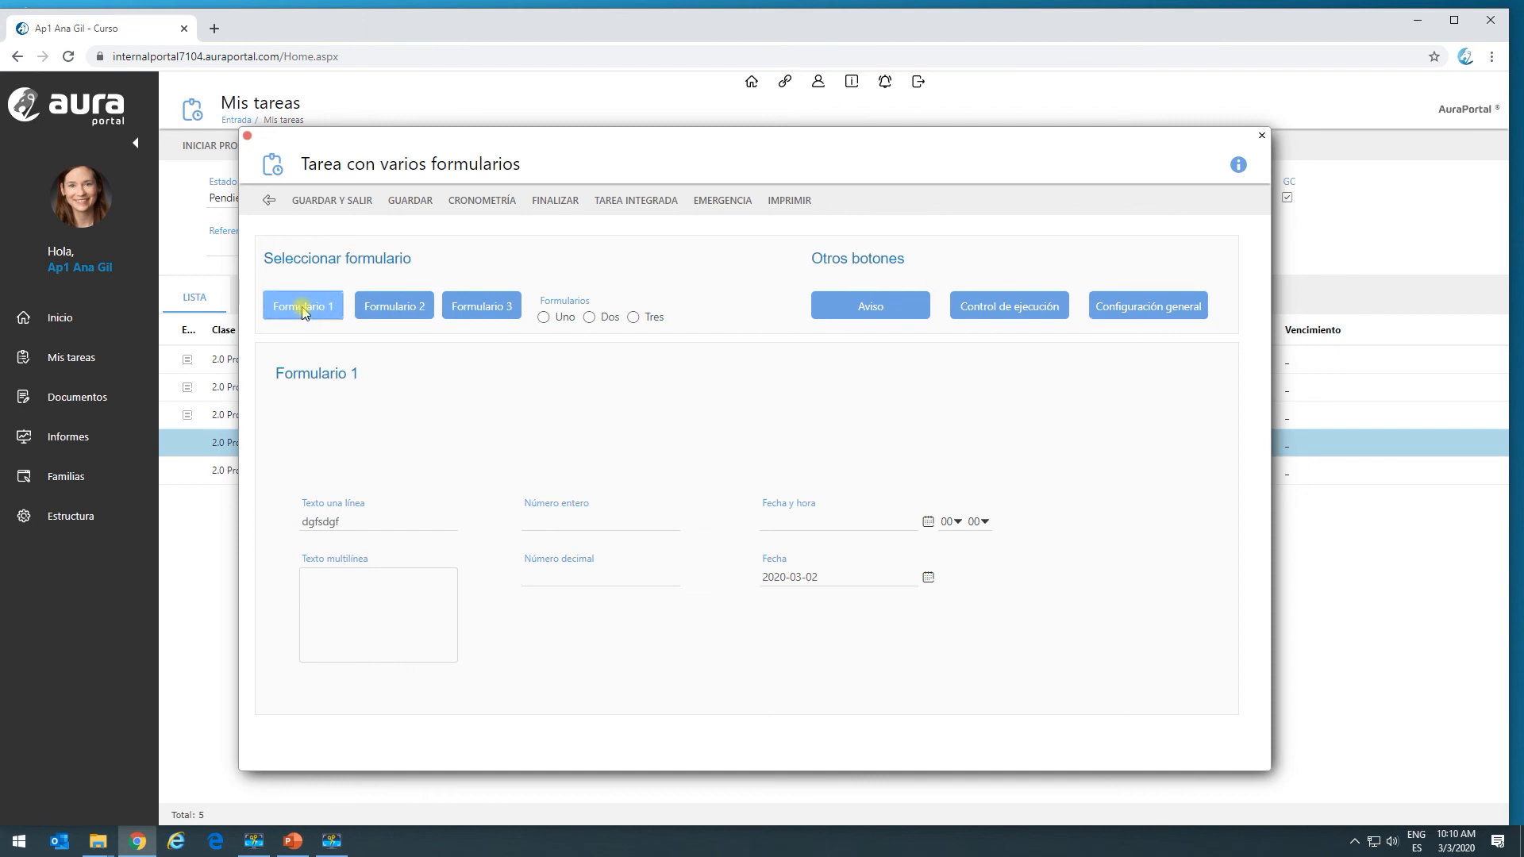
{"action": "left_click", "coordinate": [395, 315]}
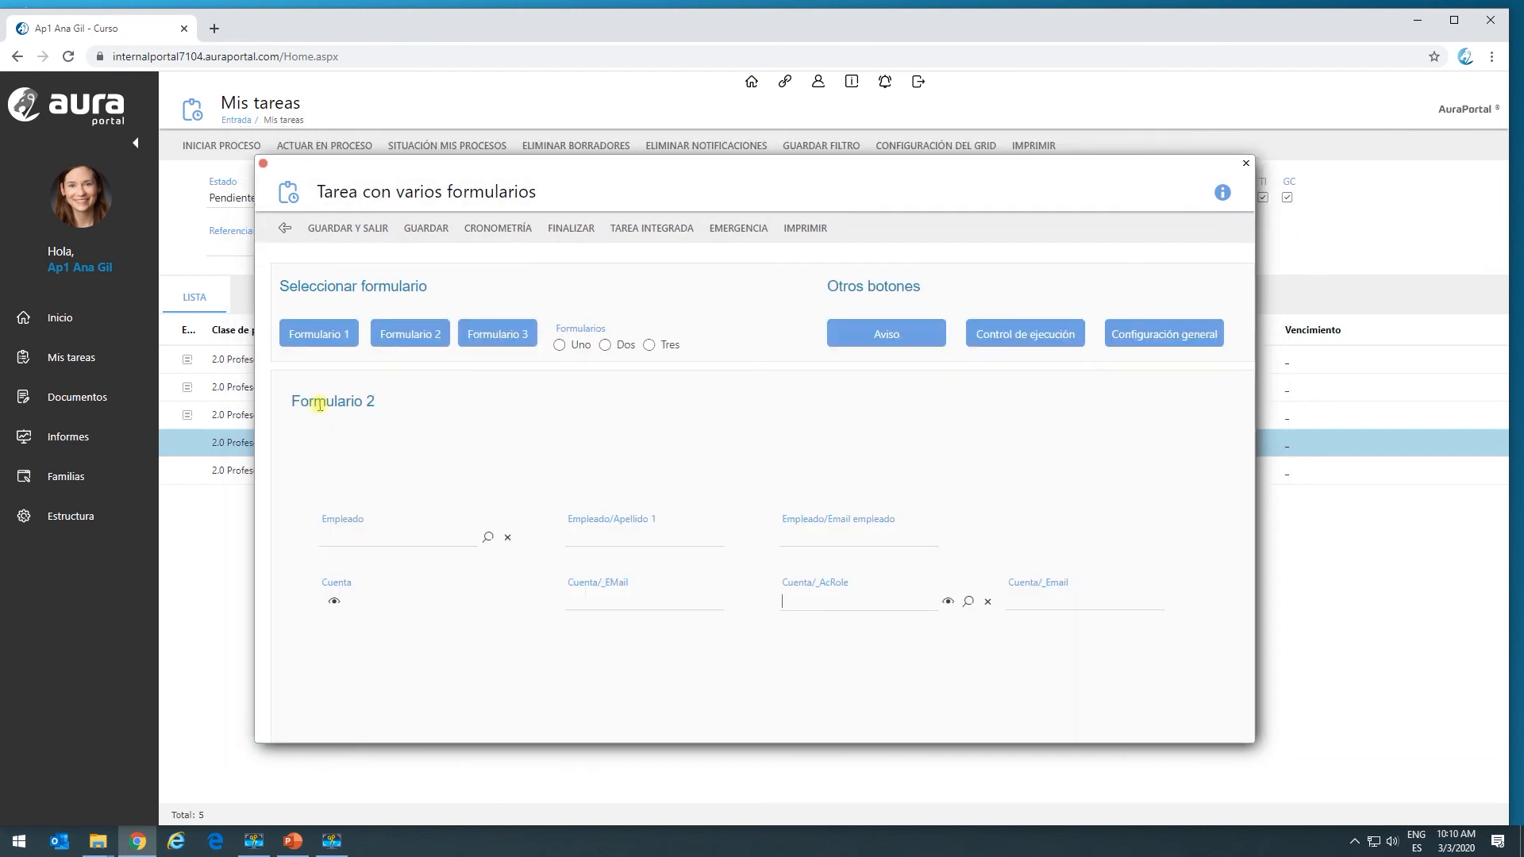
{"action": "left_click", "coordinate": [502, 337]}
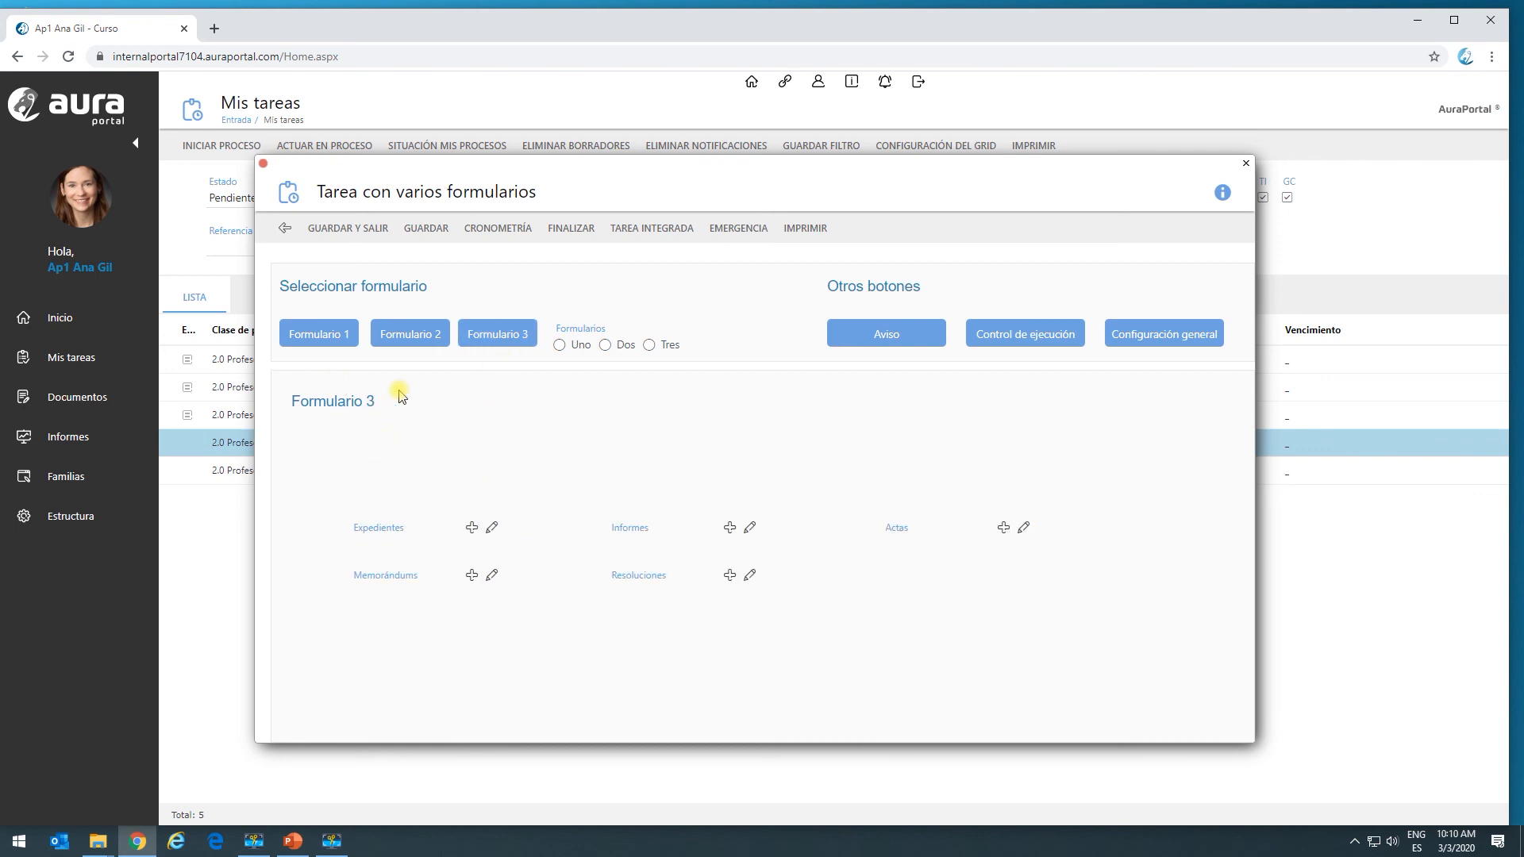
{"action": "left_click", "coordinate": [407, 337]}
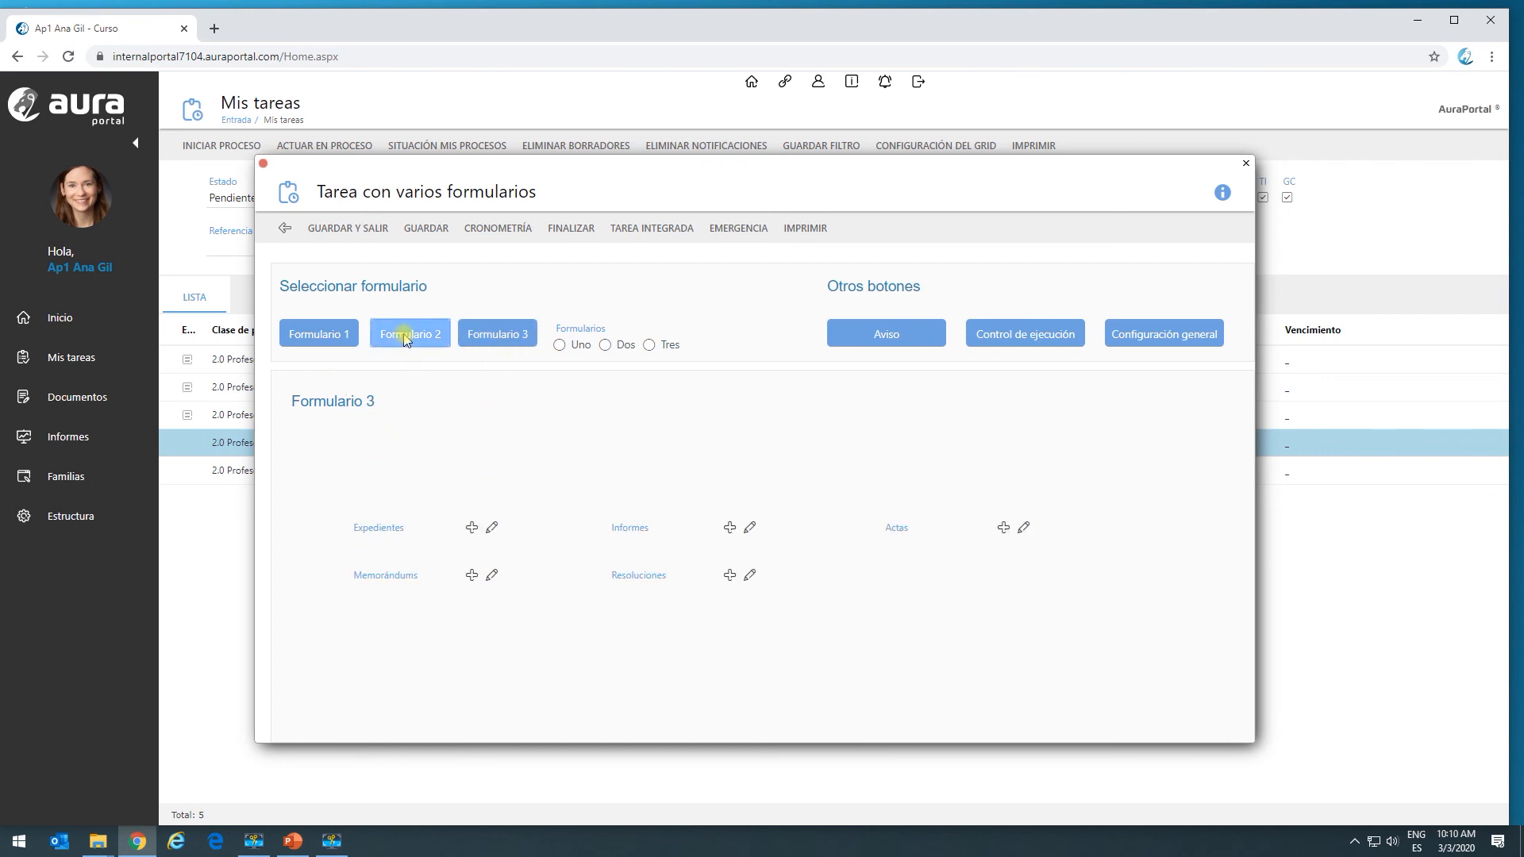
{"action": "left_click", "coordinate": [332, 337]}
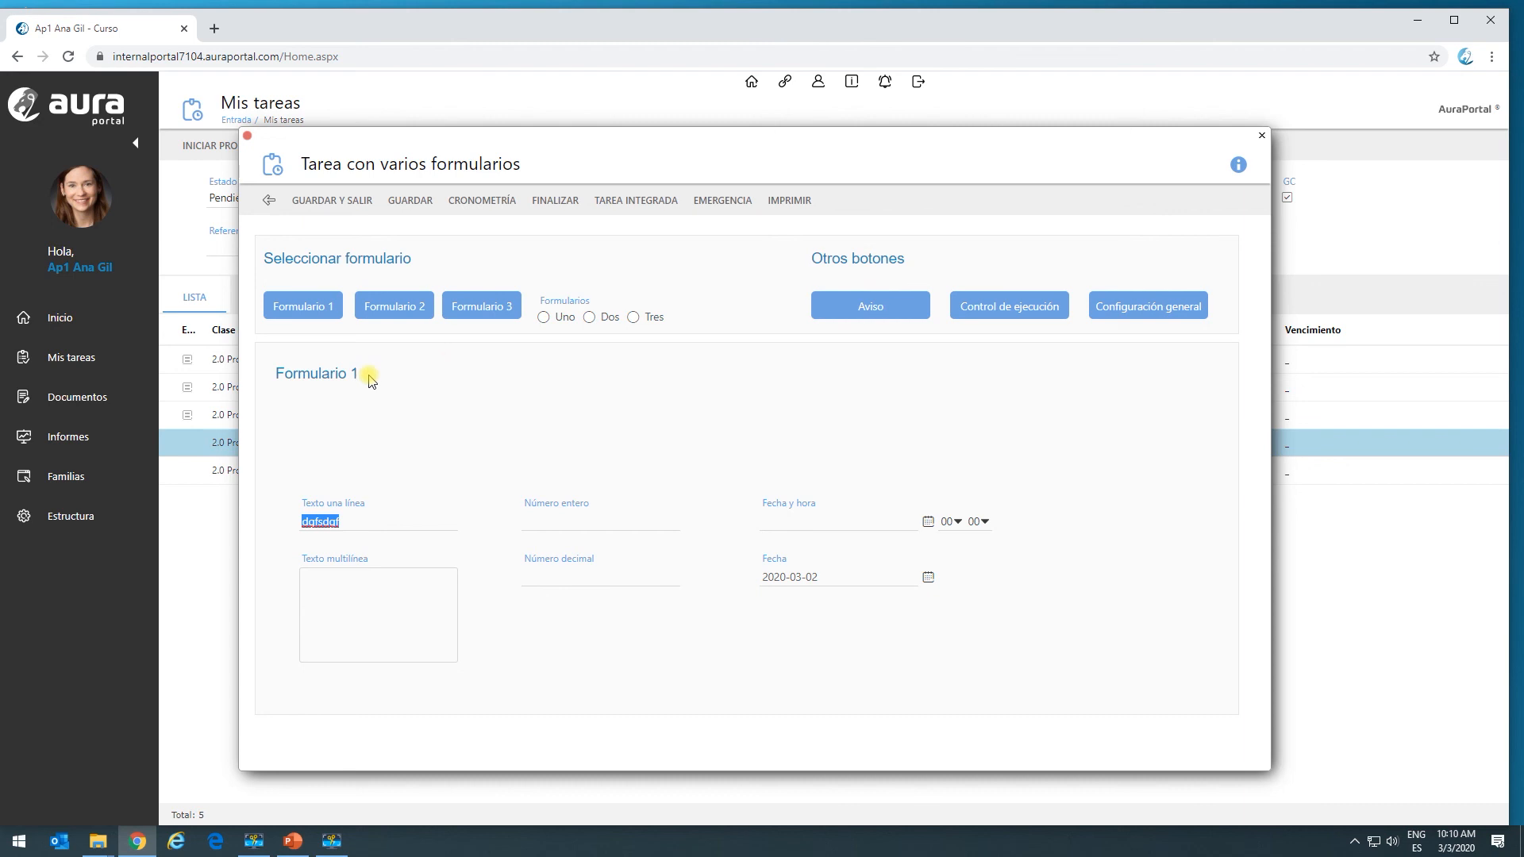
Step: Set the task's Formularios option to Dos and save and exit the task
{"action": "left_click", "coordinate": [589, 318]}
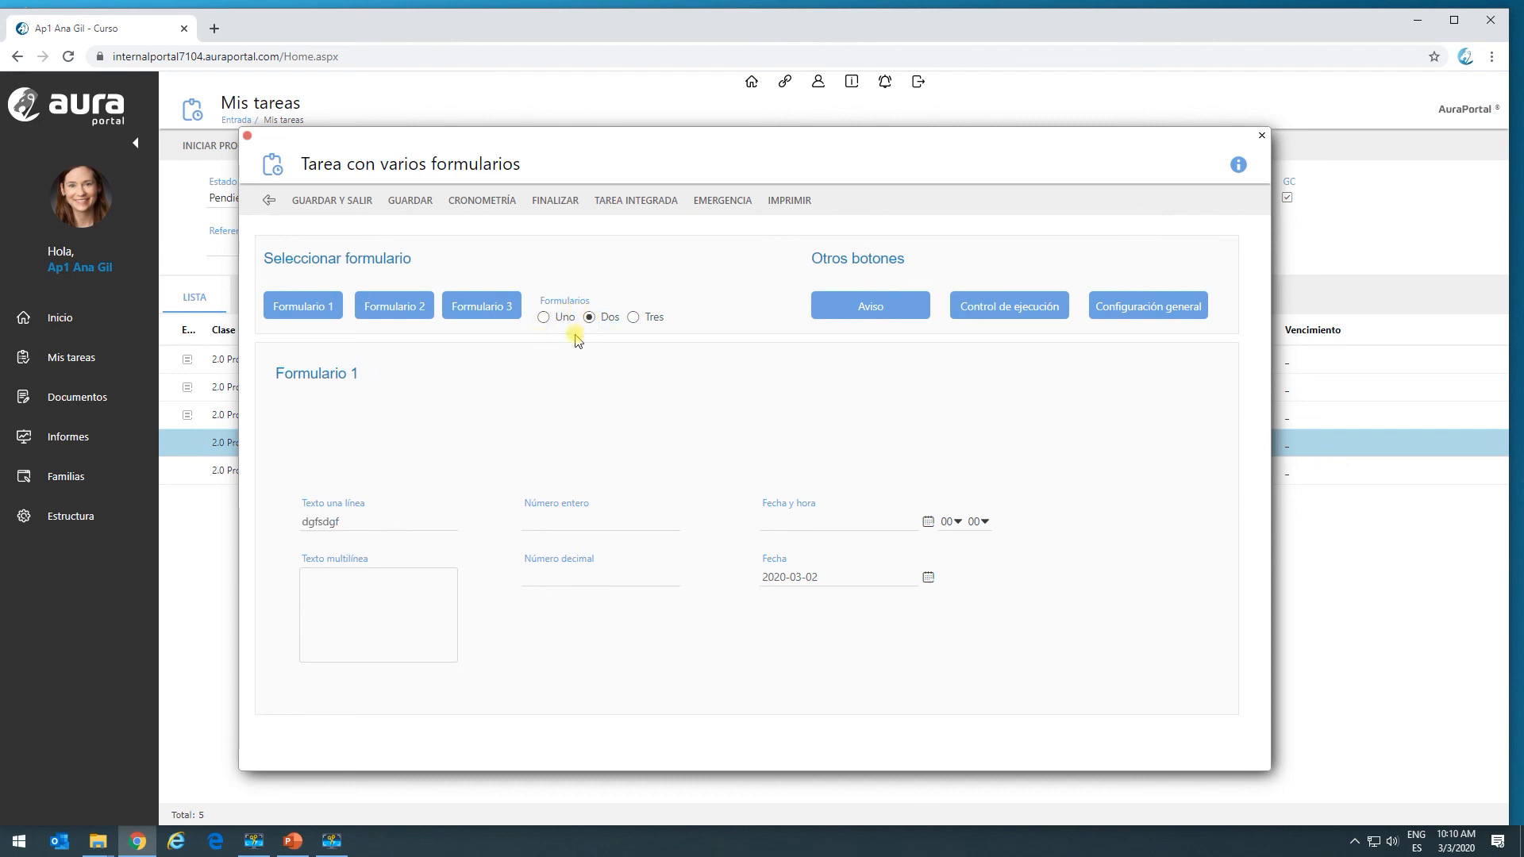
{"action": "left_click", "coordinate": [361, 208]}
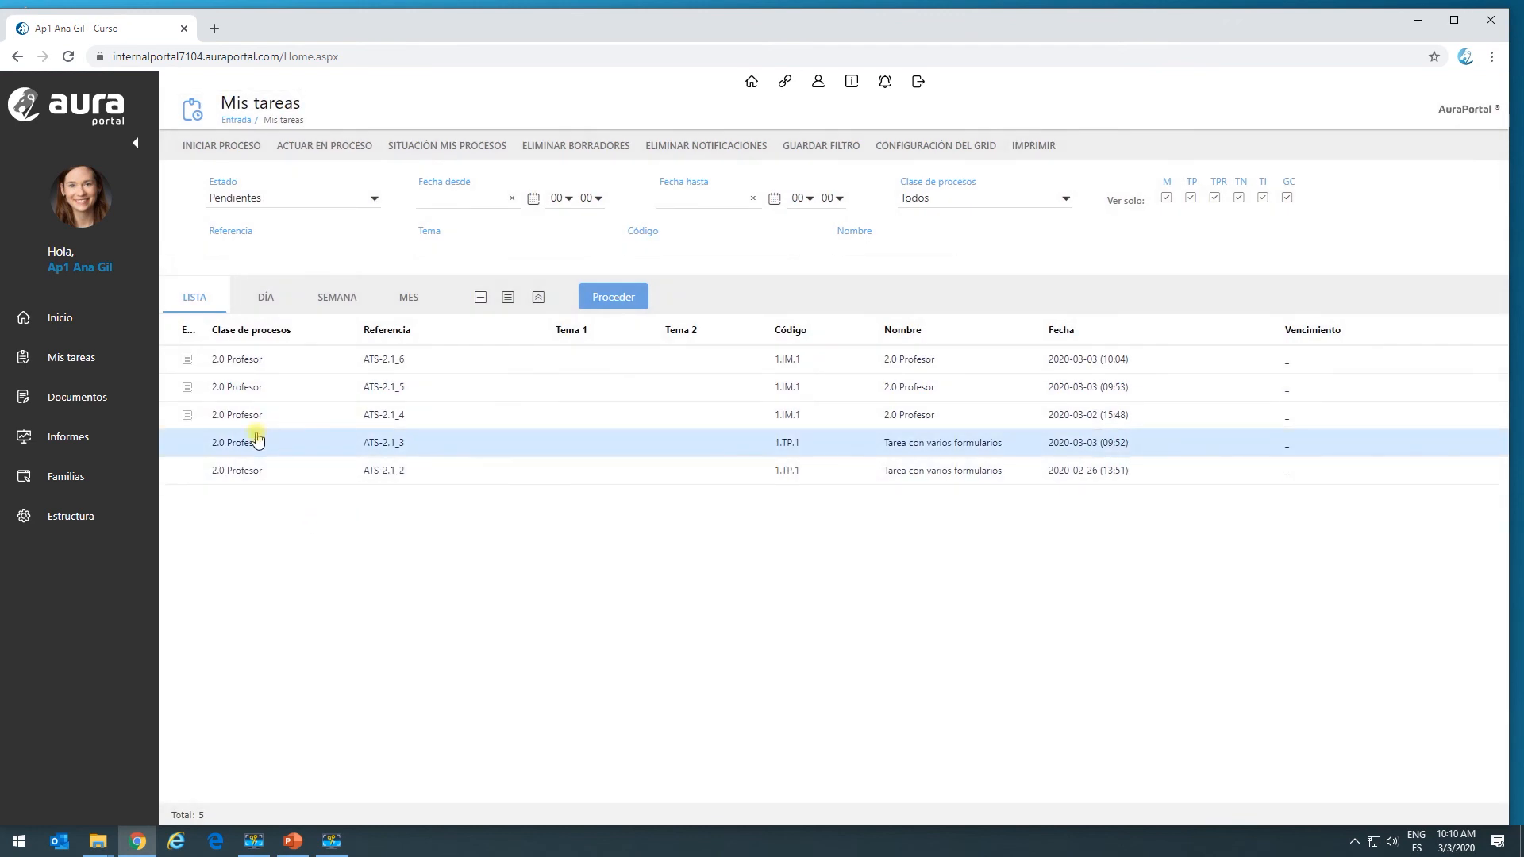
{"action": "left_click", "coordinate": [279, 367]}
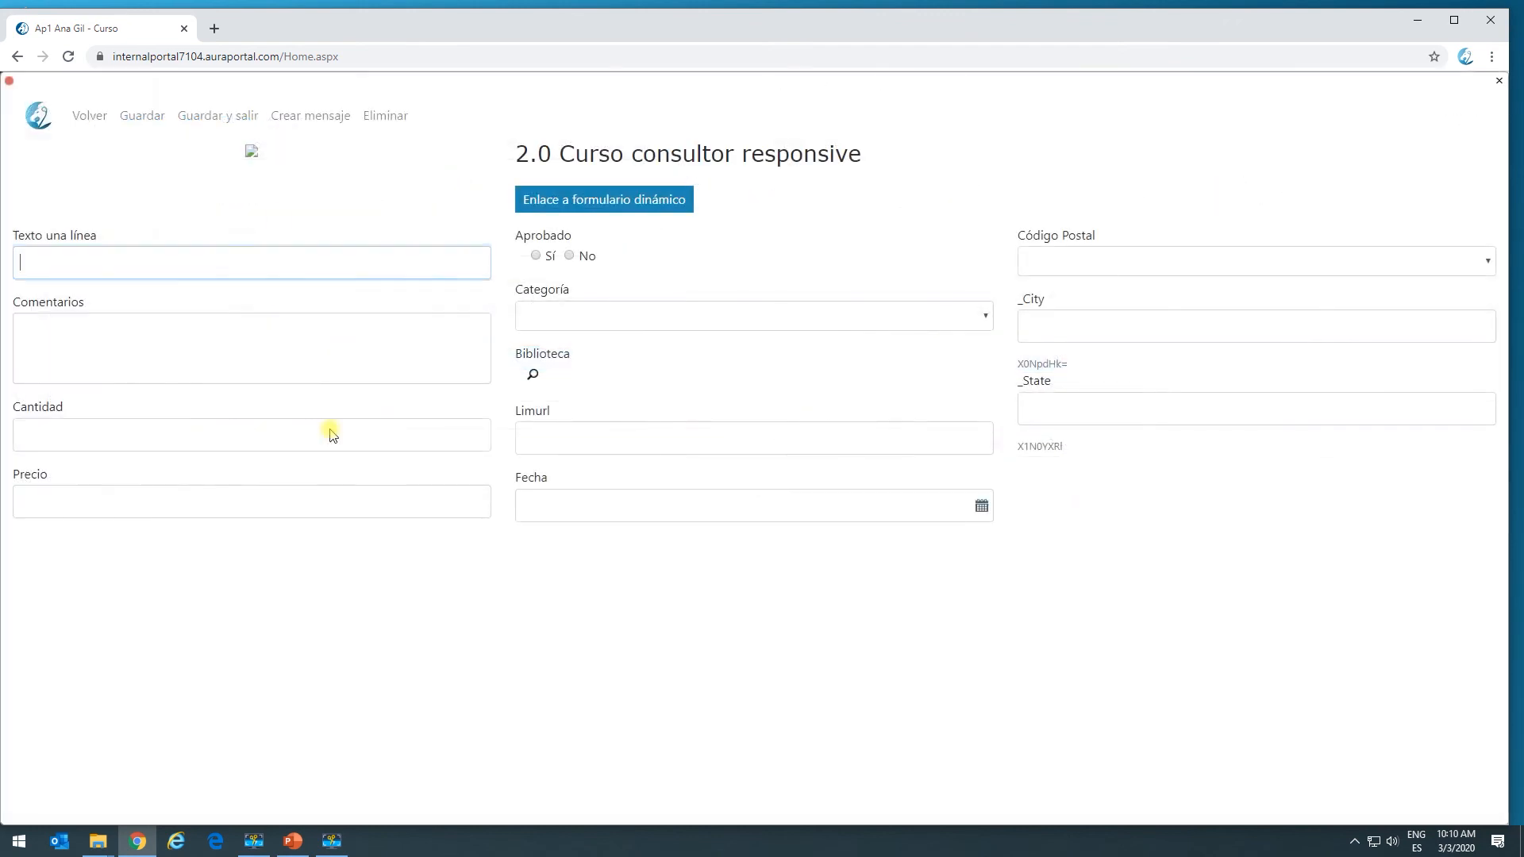
{"action": "left_click", "coordinate": [185, 30]}
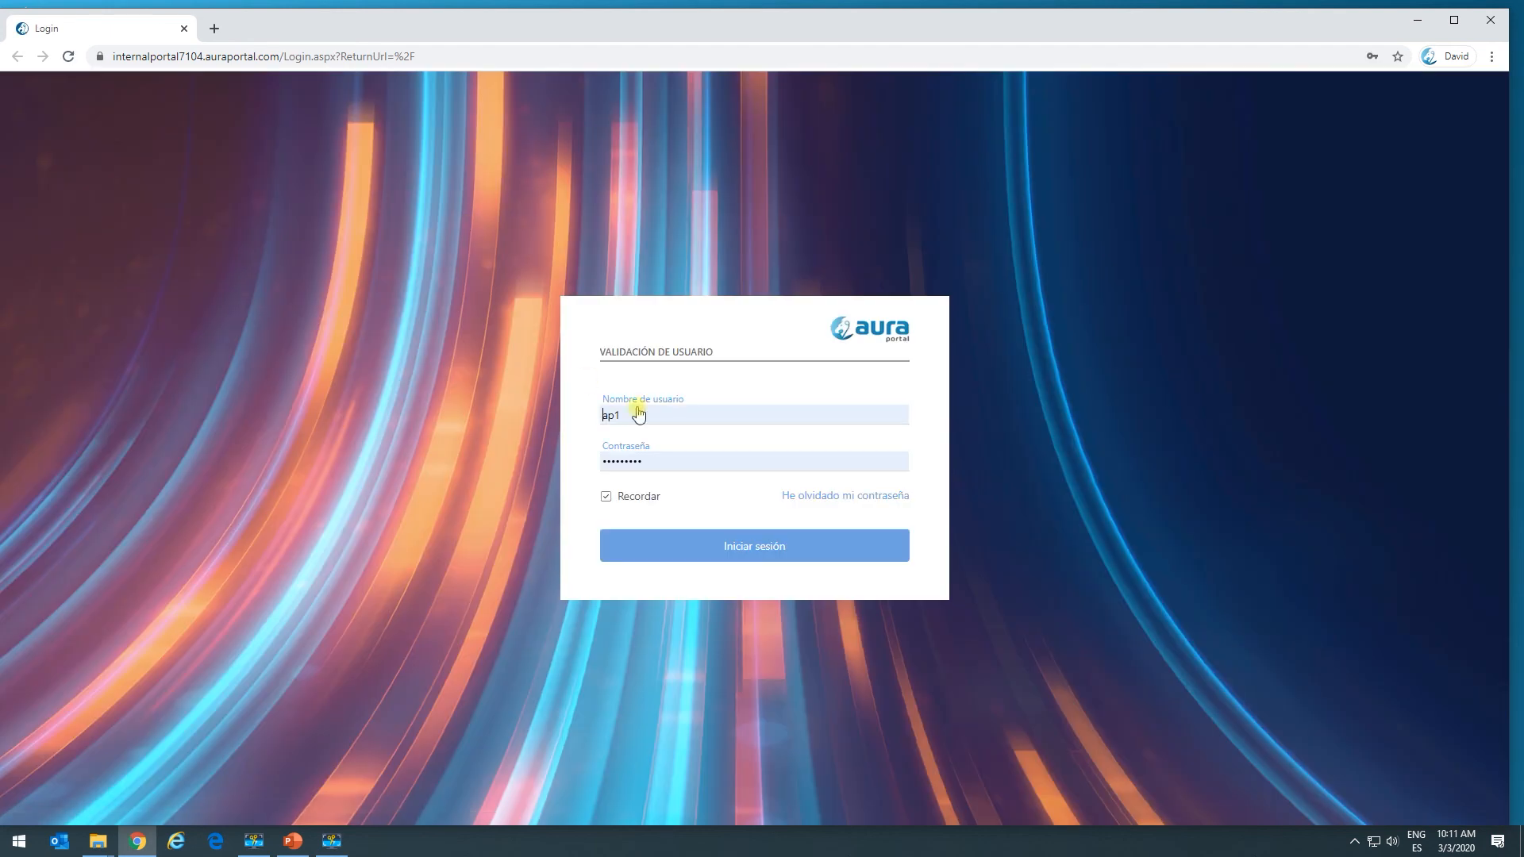
{"action": "left_click", "coordinate": [664, 545]}
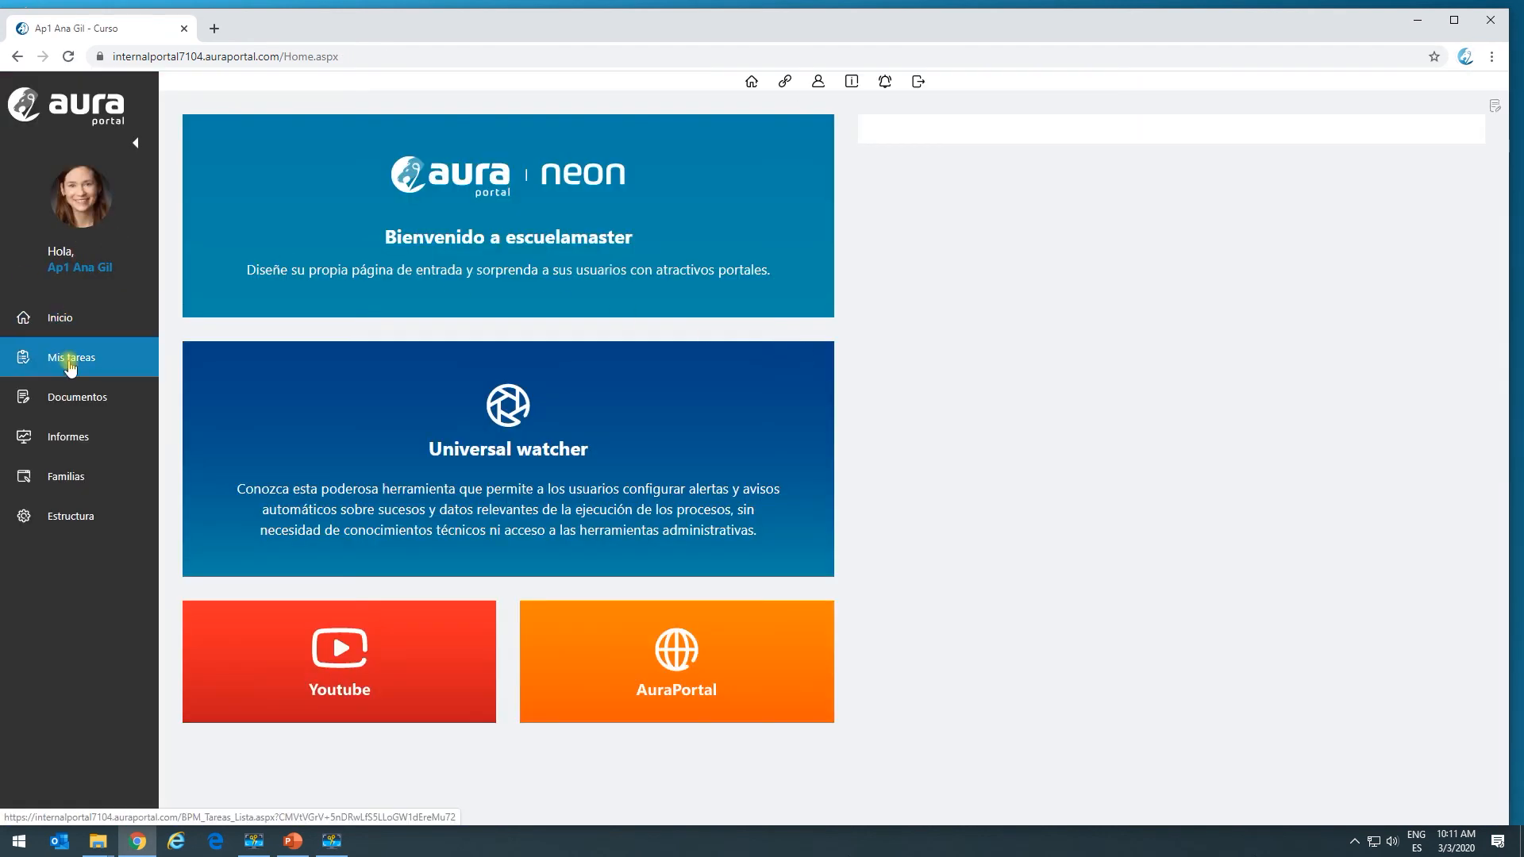
{"action": "left_click", "coordinate": [70, 361]}
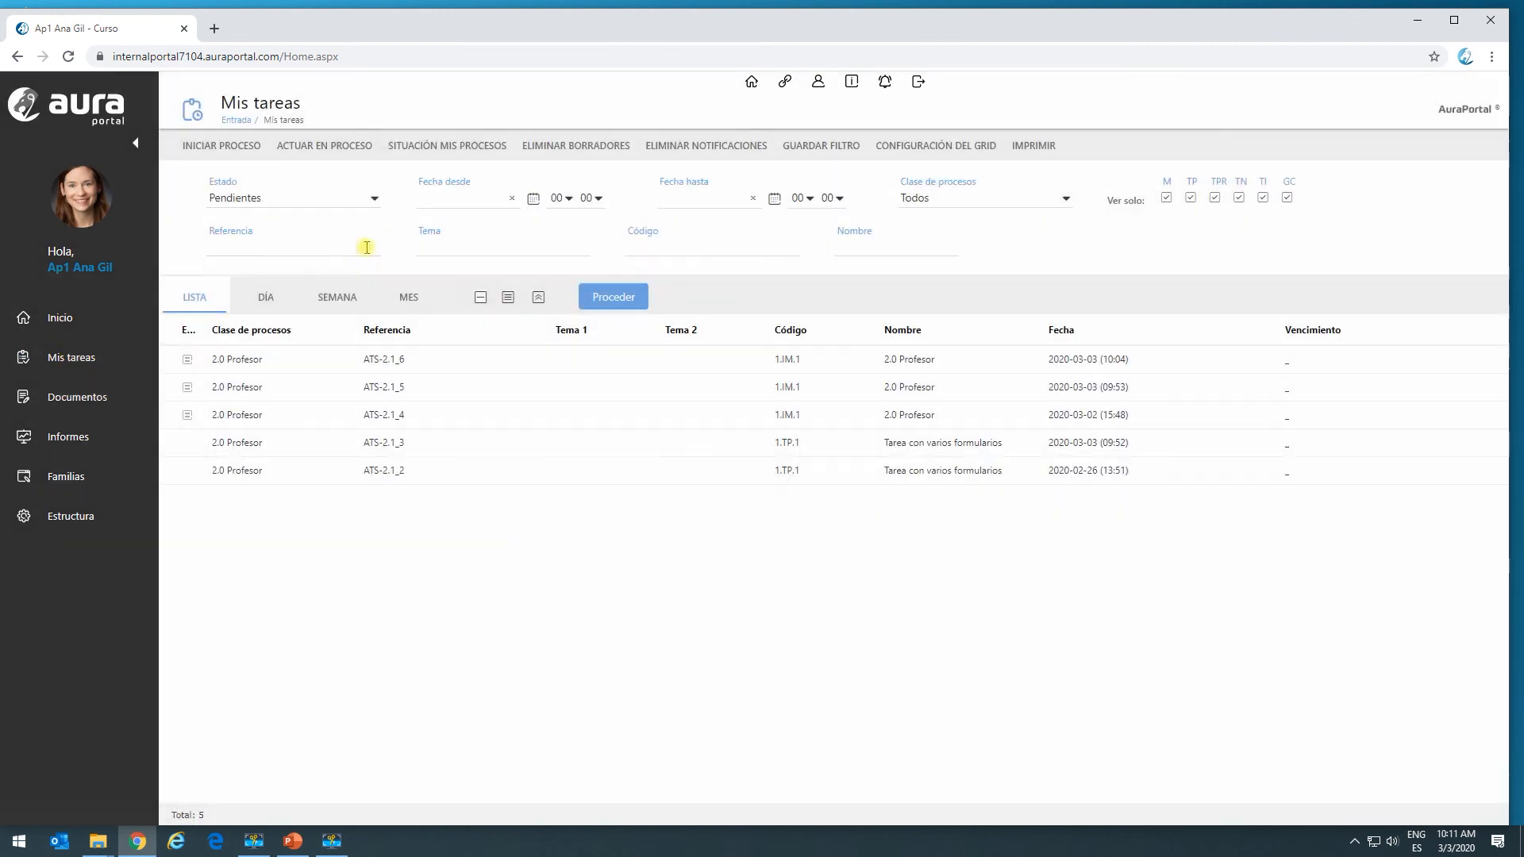
Step: Open task ATS-2.1_3, set its Formularios option to Tres, and save and exit it
{"action": "left_click", "coordinate": [263, 449]}
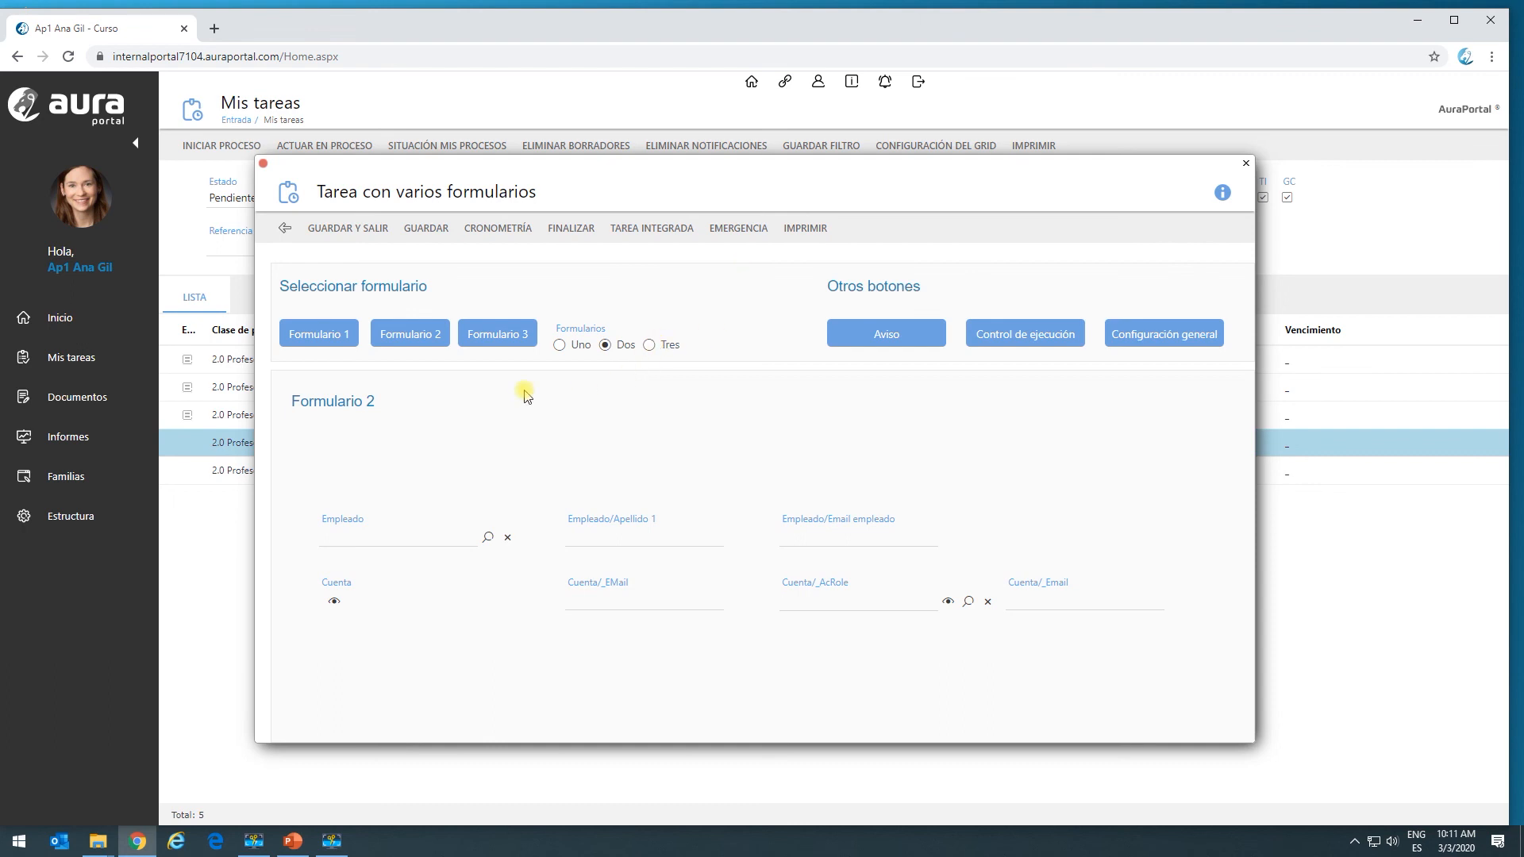
{"action": "left_click", "coordinate": [651, 347]}
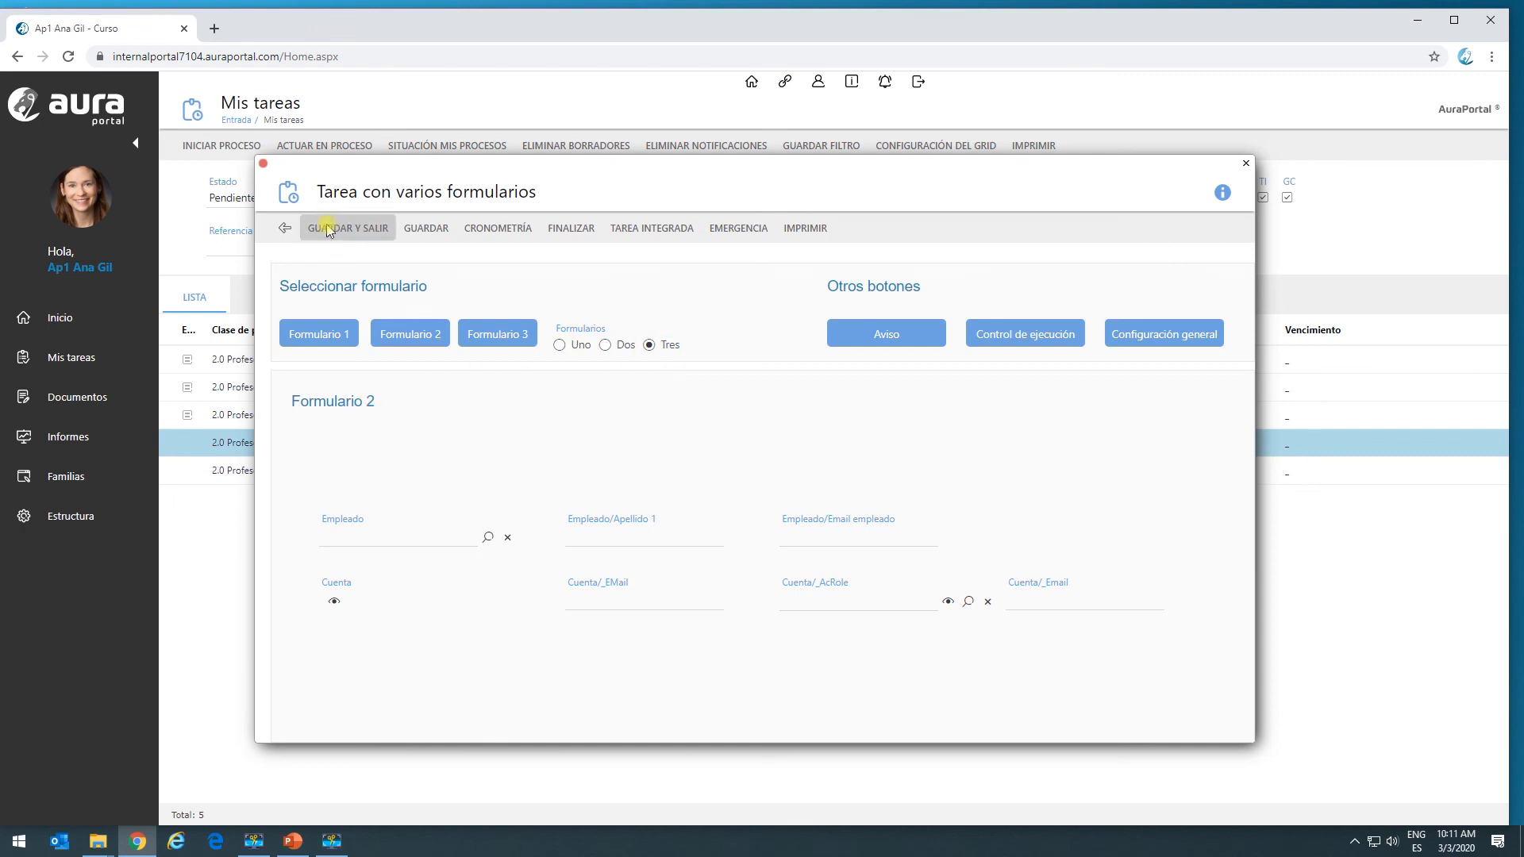
{"action": "left_click", "coordinate": [328, 229]}
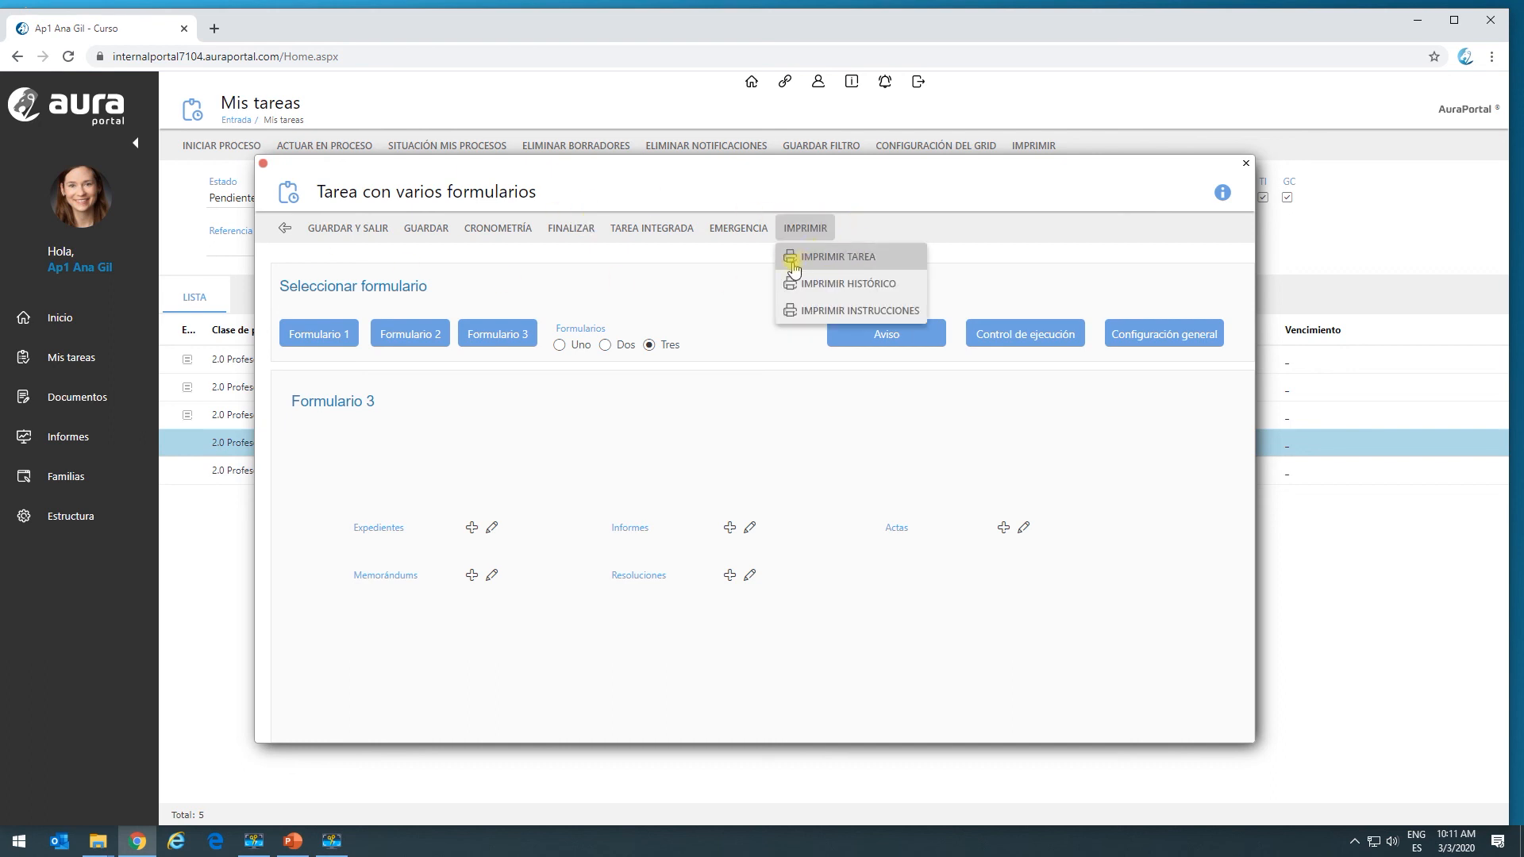
{"action": "left_click", "coordinate": [888, 338]}
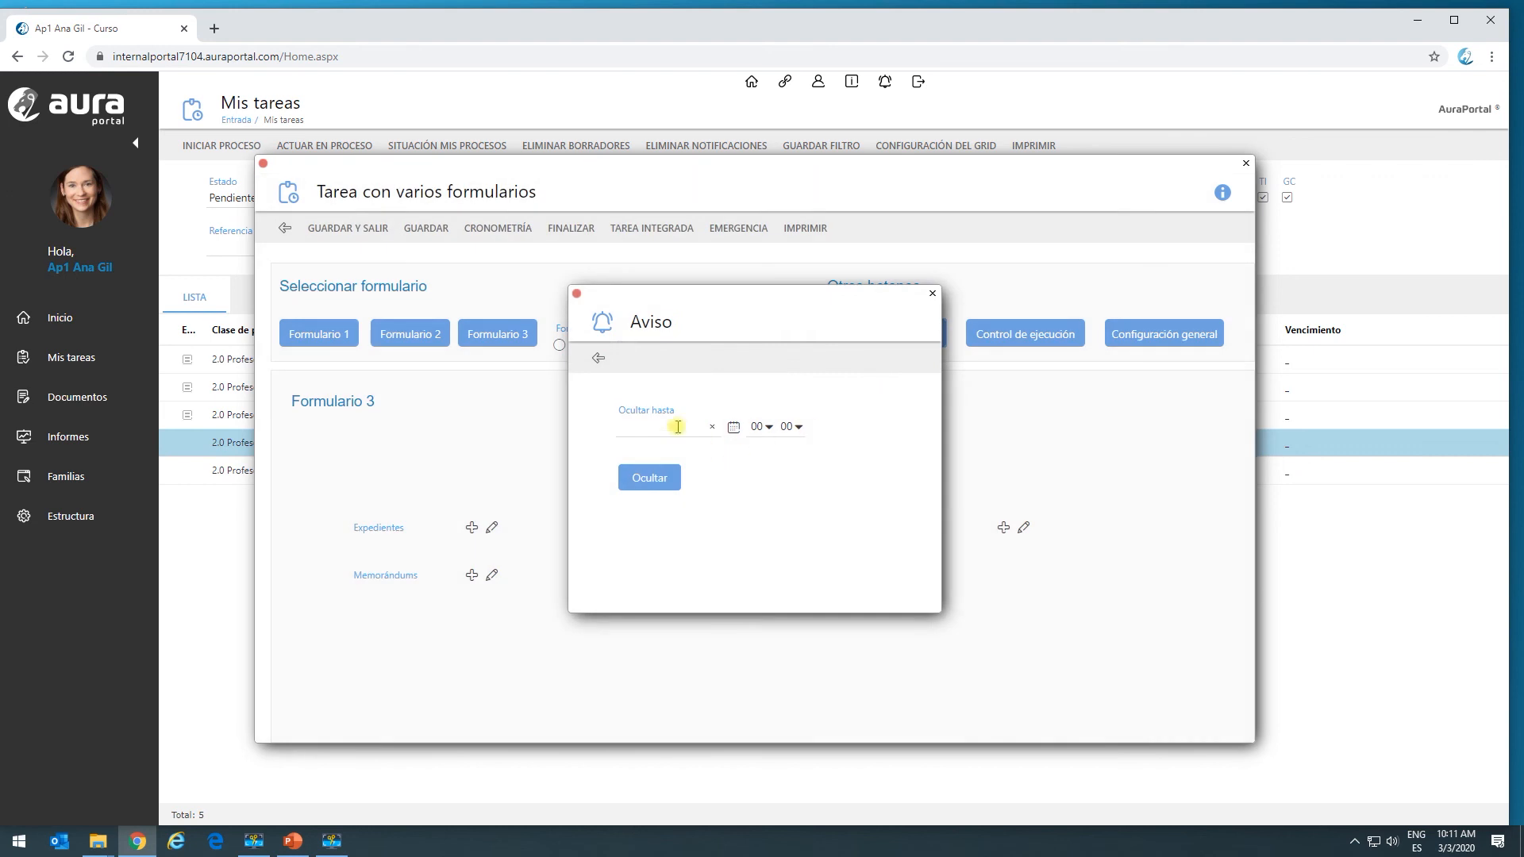
{"action": "left_click", "coordinate": [715, 429]}
{"action": "left_click", "coordinate": [736, 428]}
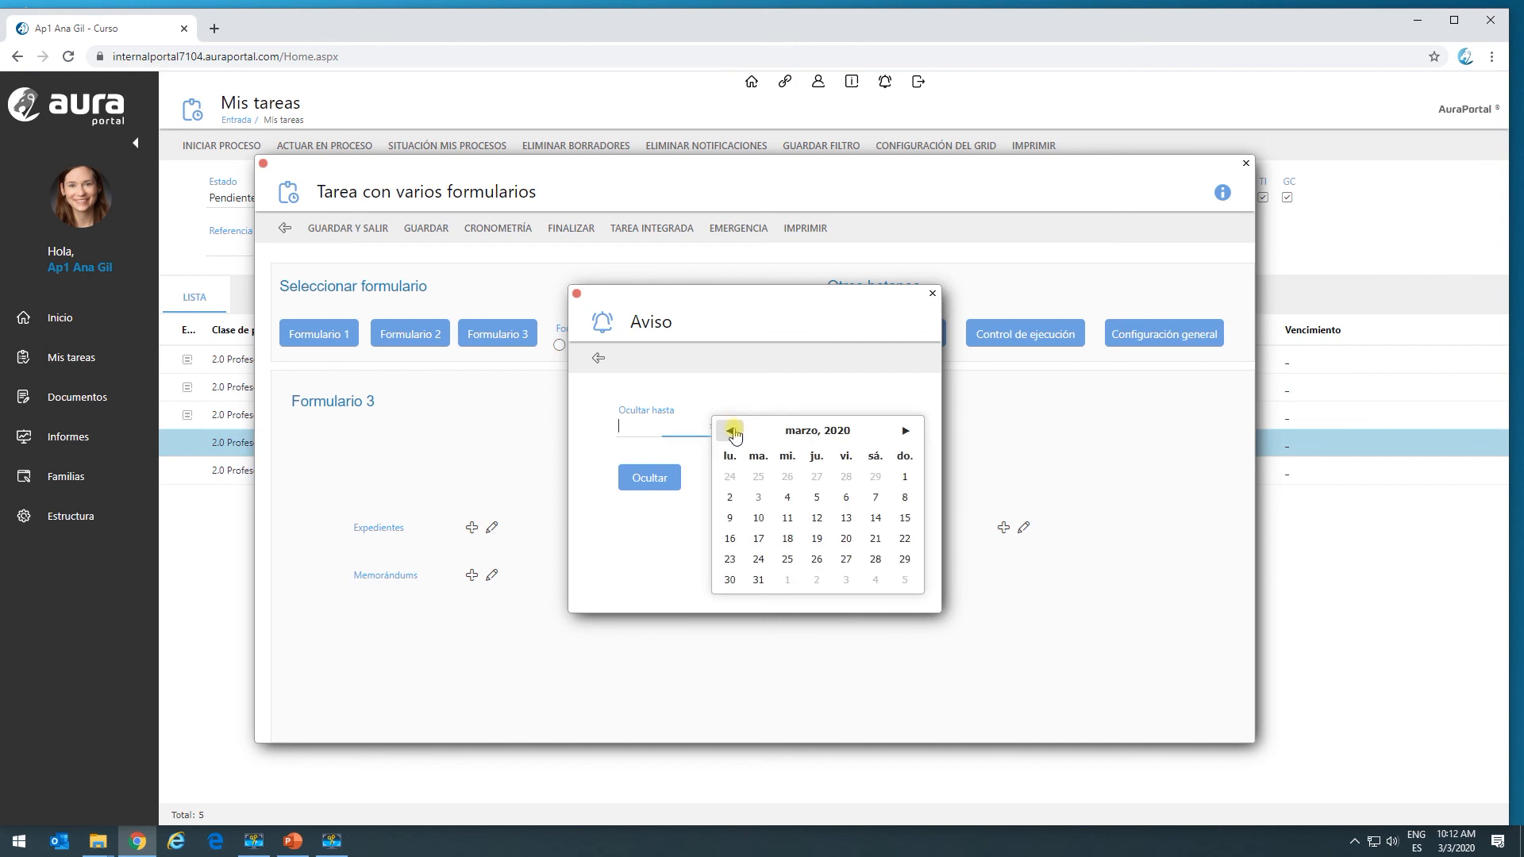
{"action": "left_click", "coordinate": [758, 498]}
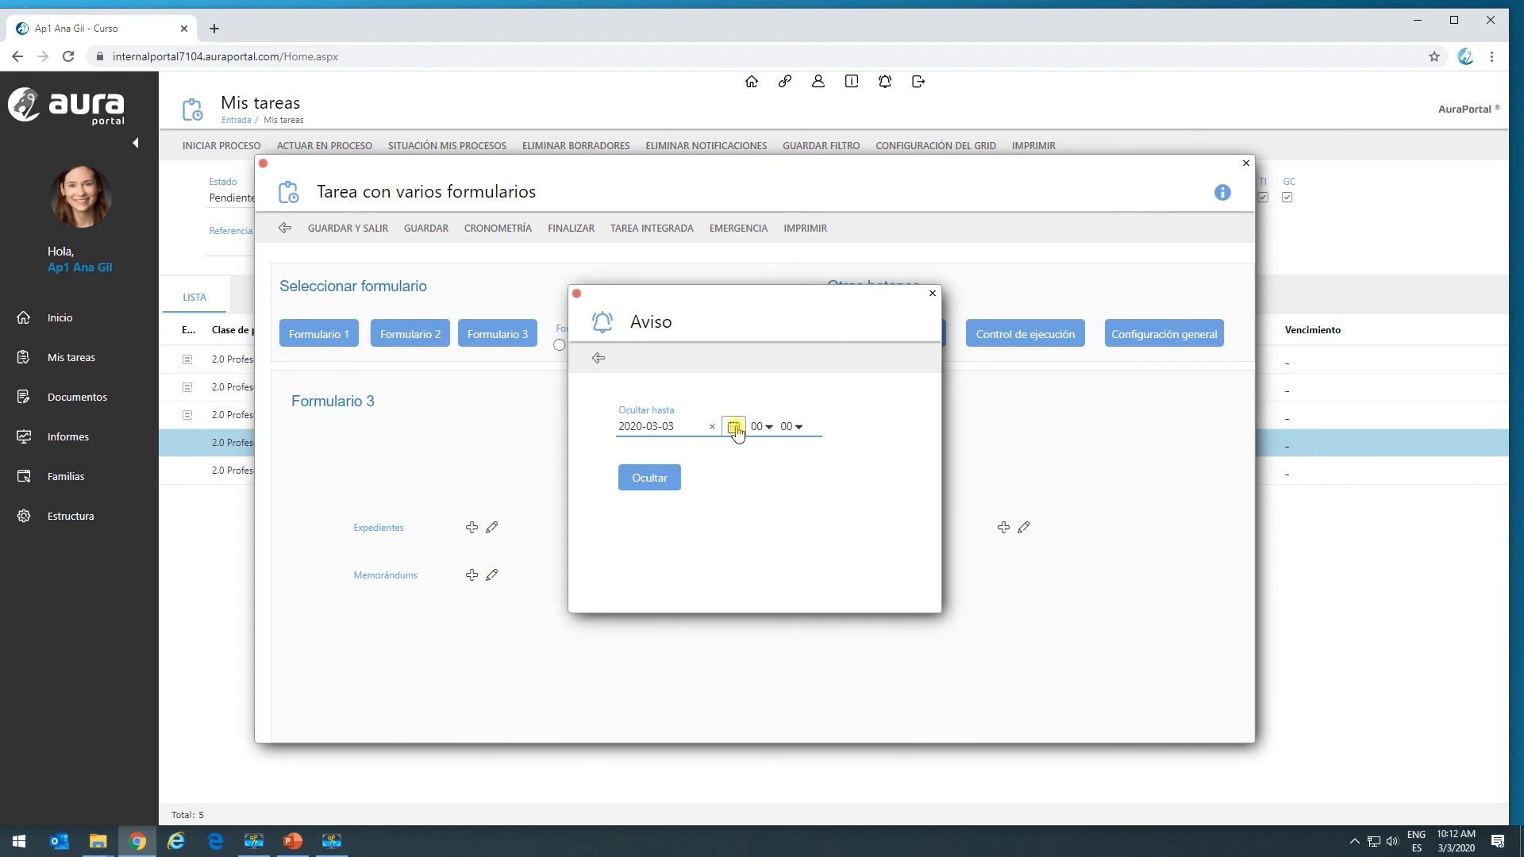
{"action": "left_click", "coordinate": [768, 428]}
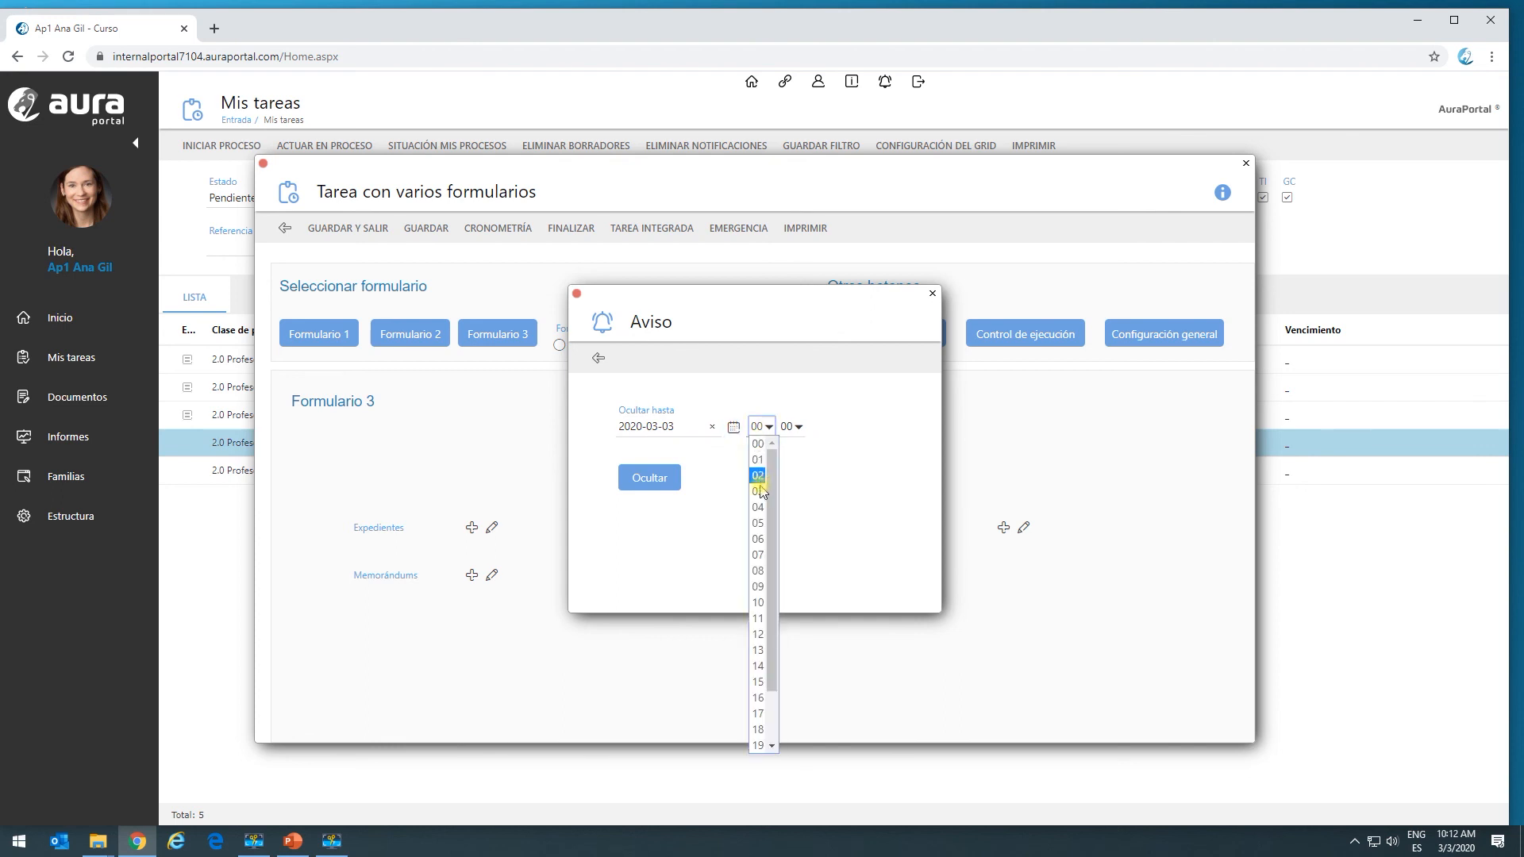
{"action": "left_click", "coordinate": [764, 605]}
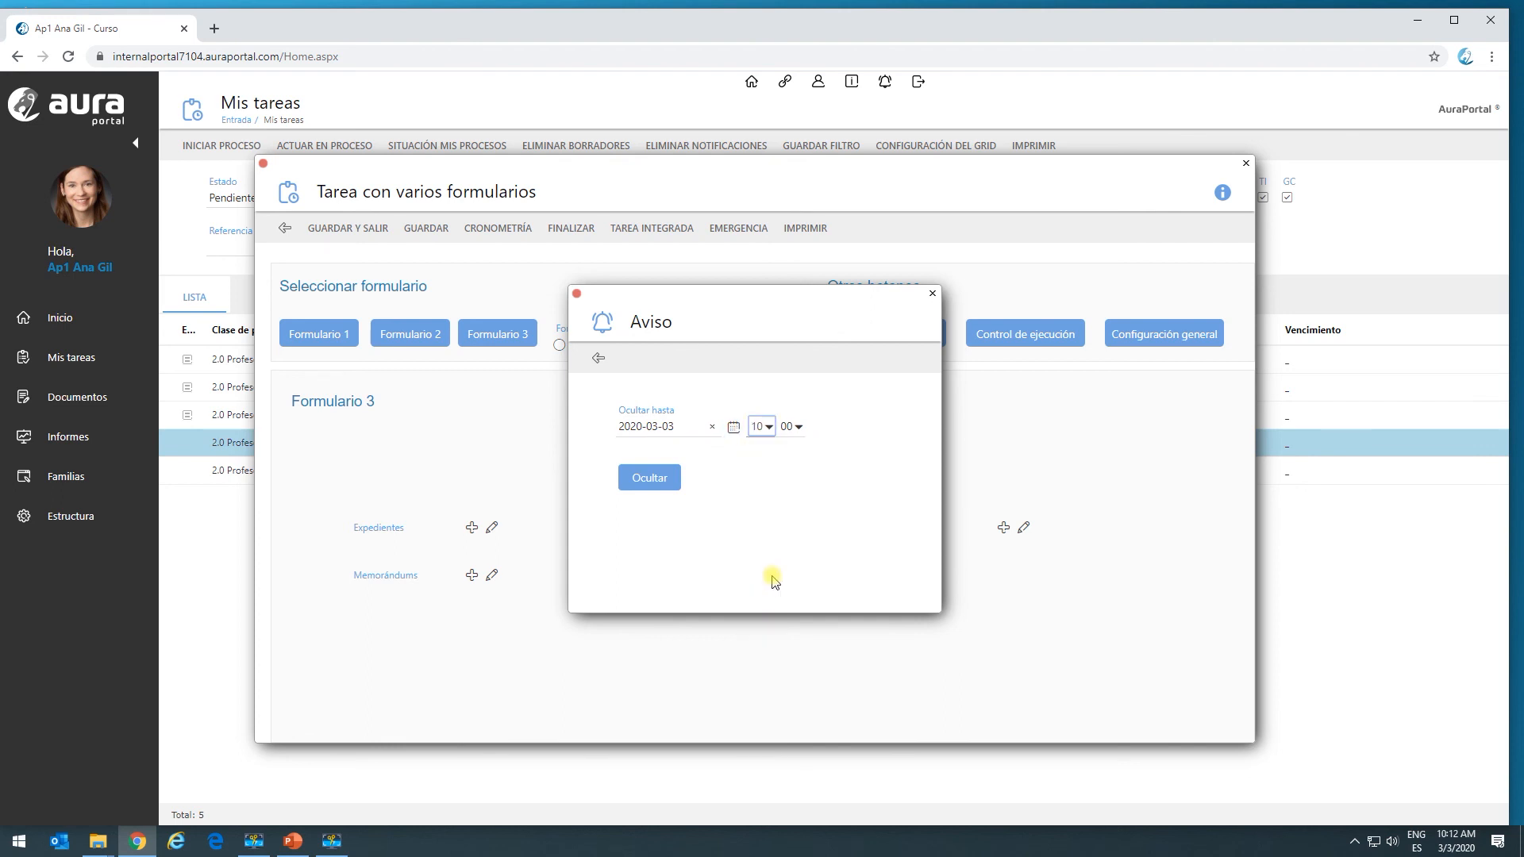
{"action": "left_click", "coordinate": [794, 429]}
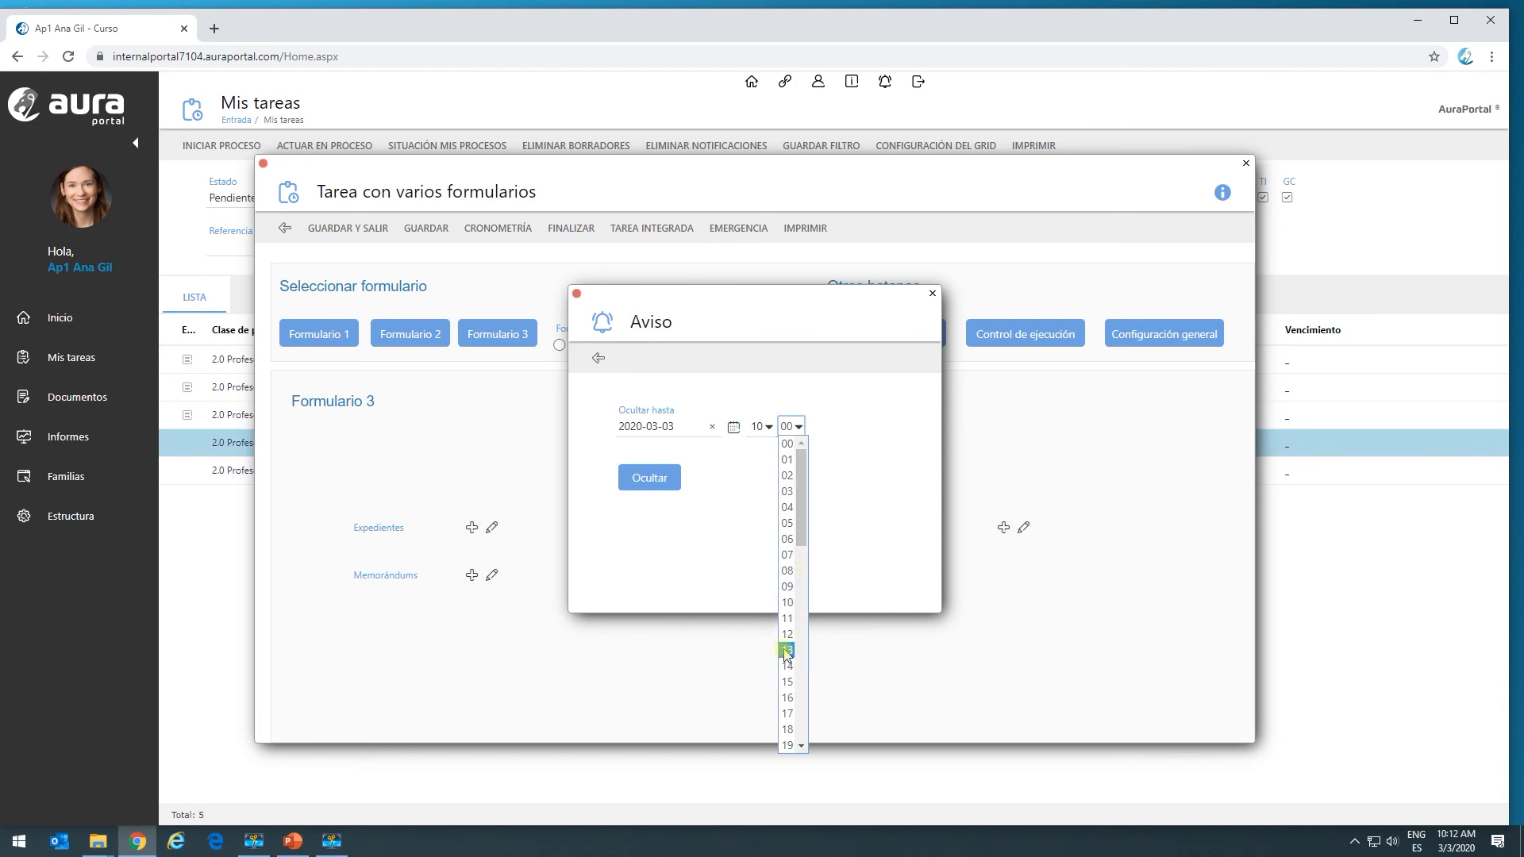
{"action": "left_click", "coordinate": [787, 651]}
{"action": "left_click", "coordinate": [656, 477]}
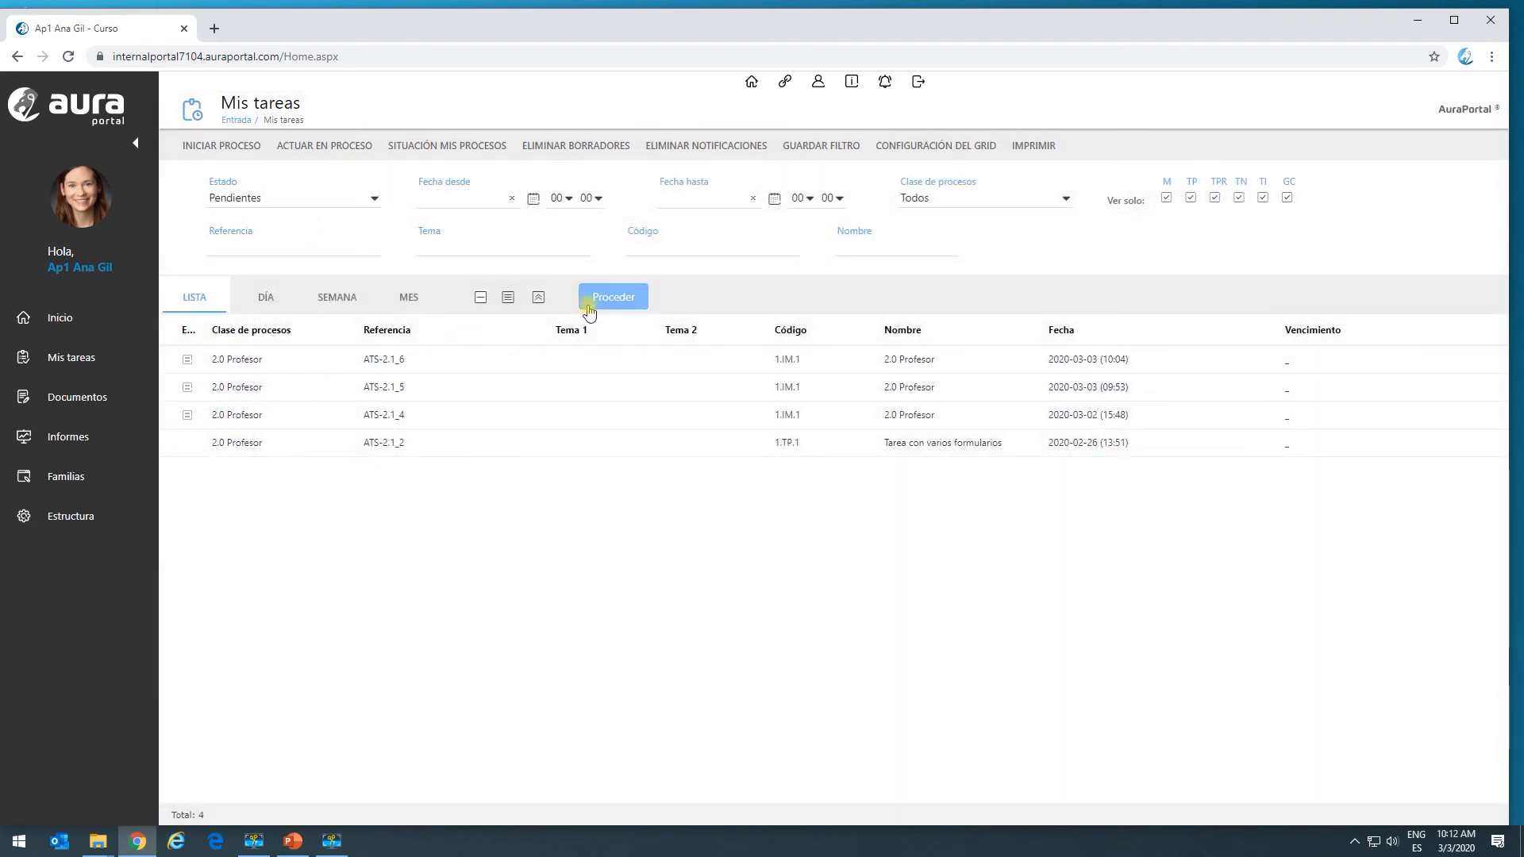
{"action": "left_click", "coordinate": [593, 305]}
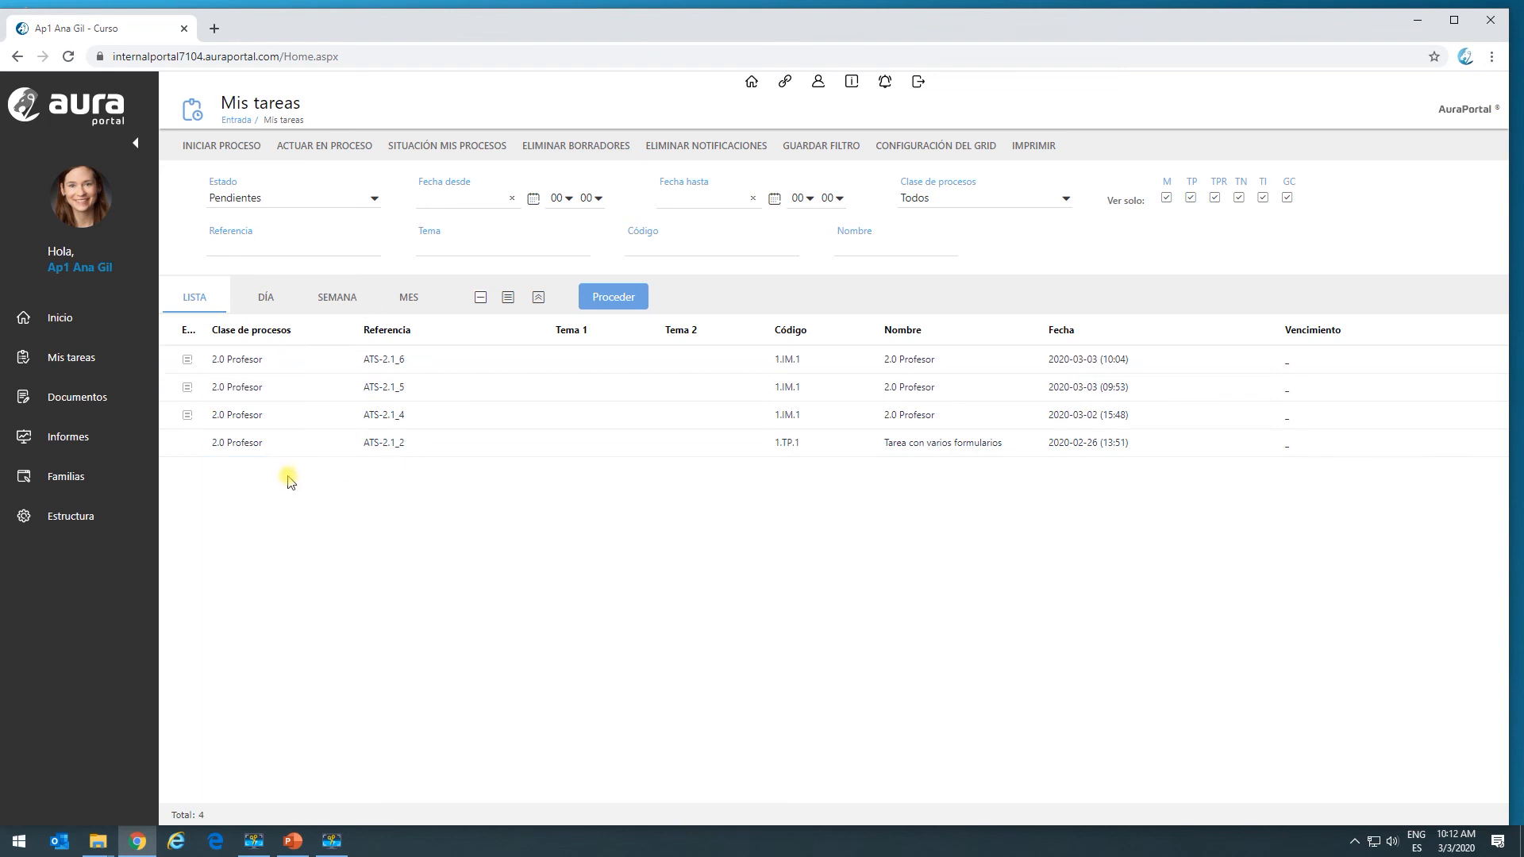
Step: Open task ATS-2.1_2, examine its Control de ejecución dashboard and process diagram, and return to save and exit the task
{"action": "left_click", "coordinate": [292, 443]}
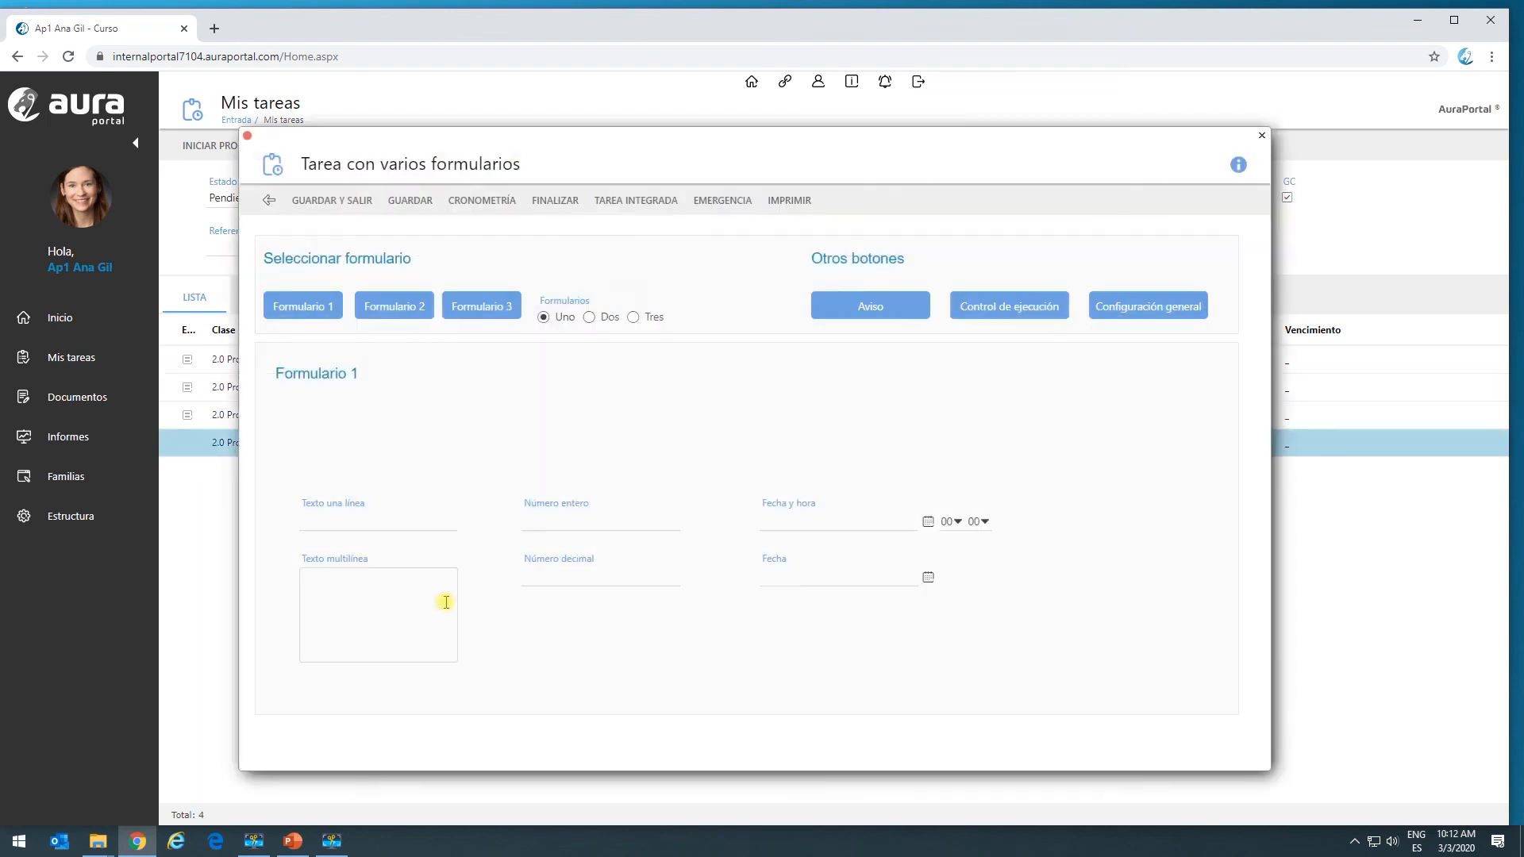
{"action": "left_click", "coordinate": [1006, 307]}
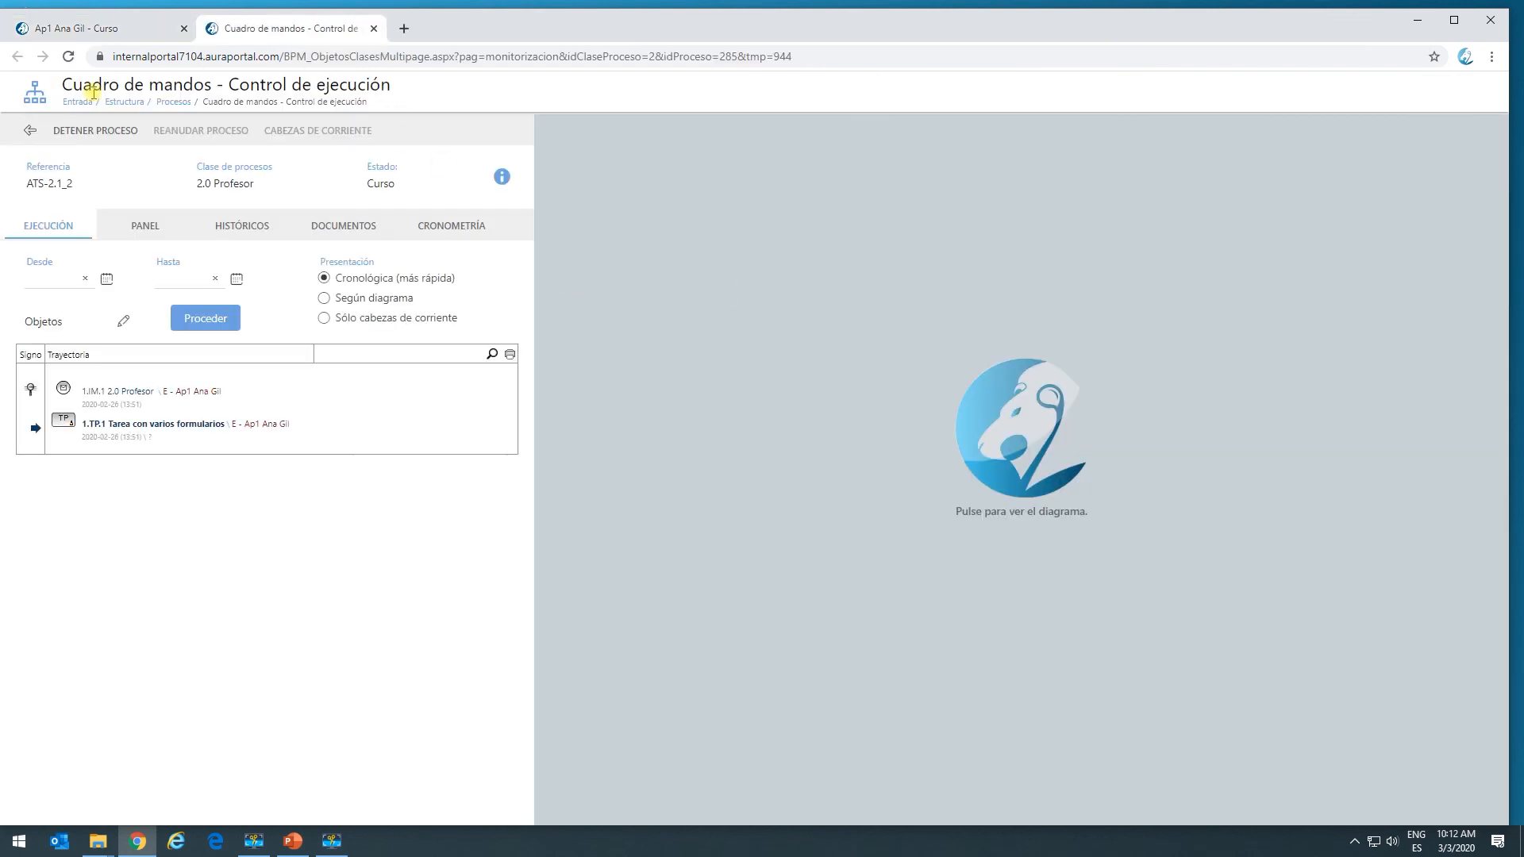
{"action": "left_click", "coordinate": [1044, 449]}
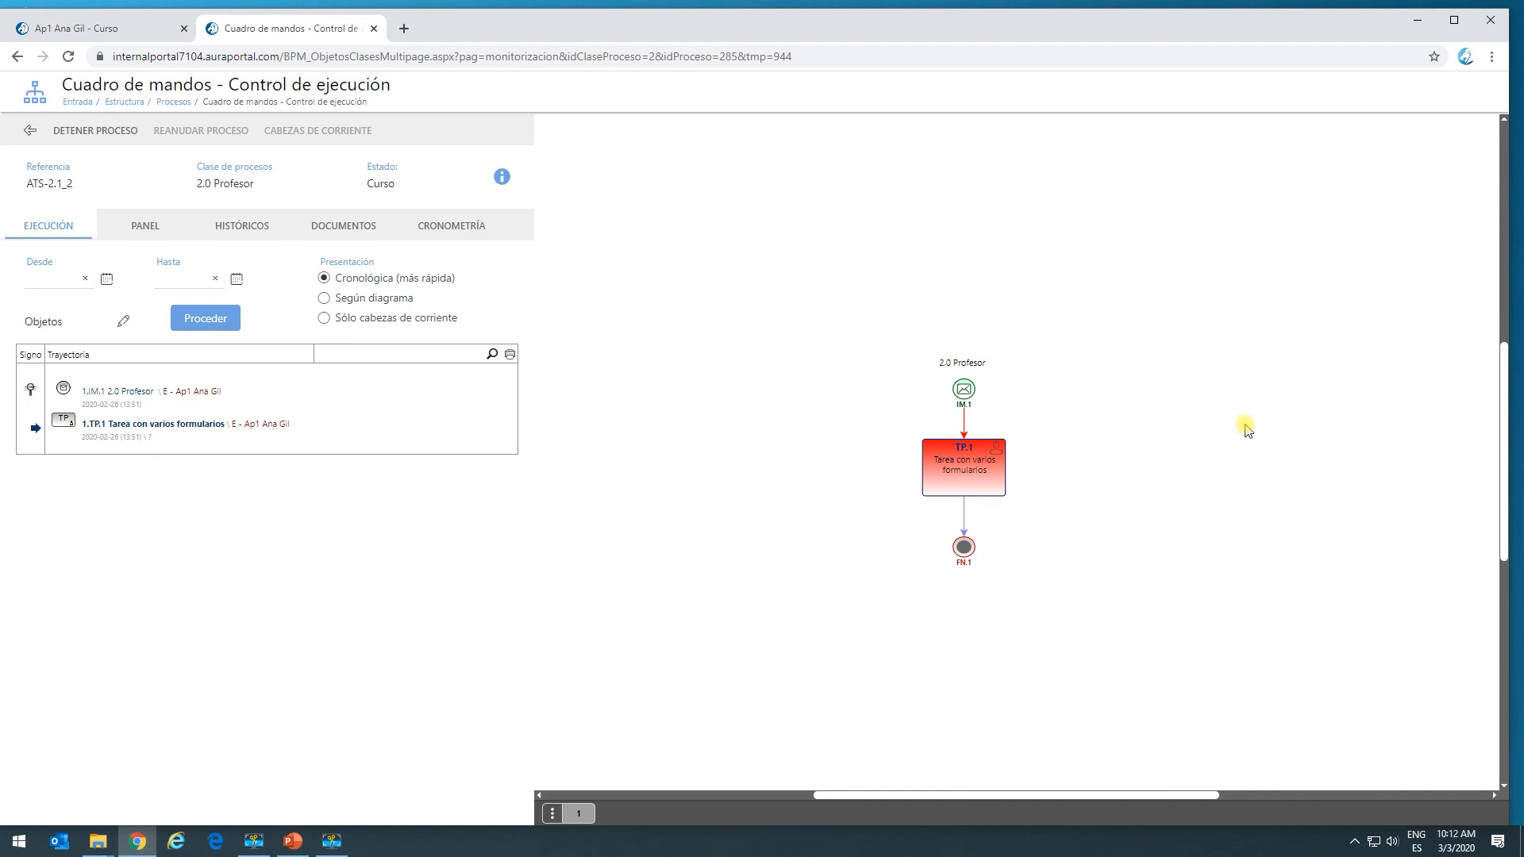
{"action": "left_click", "coordinate": [29, 132]}
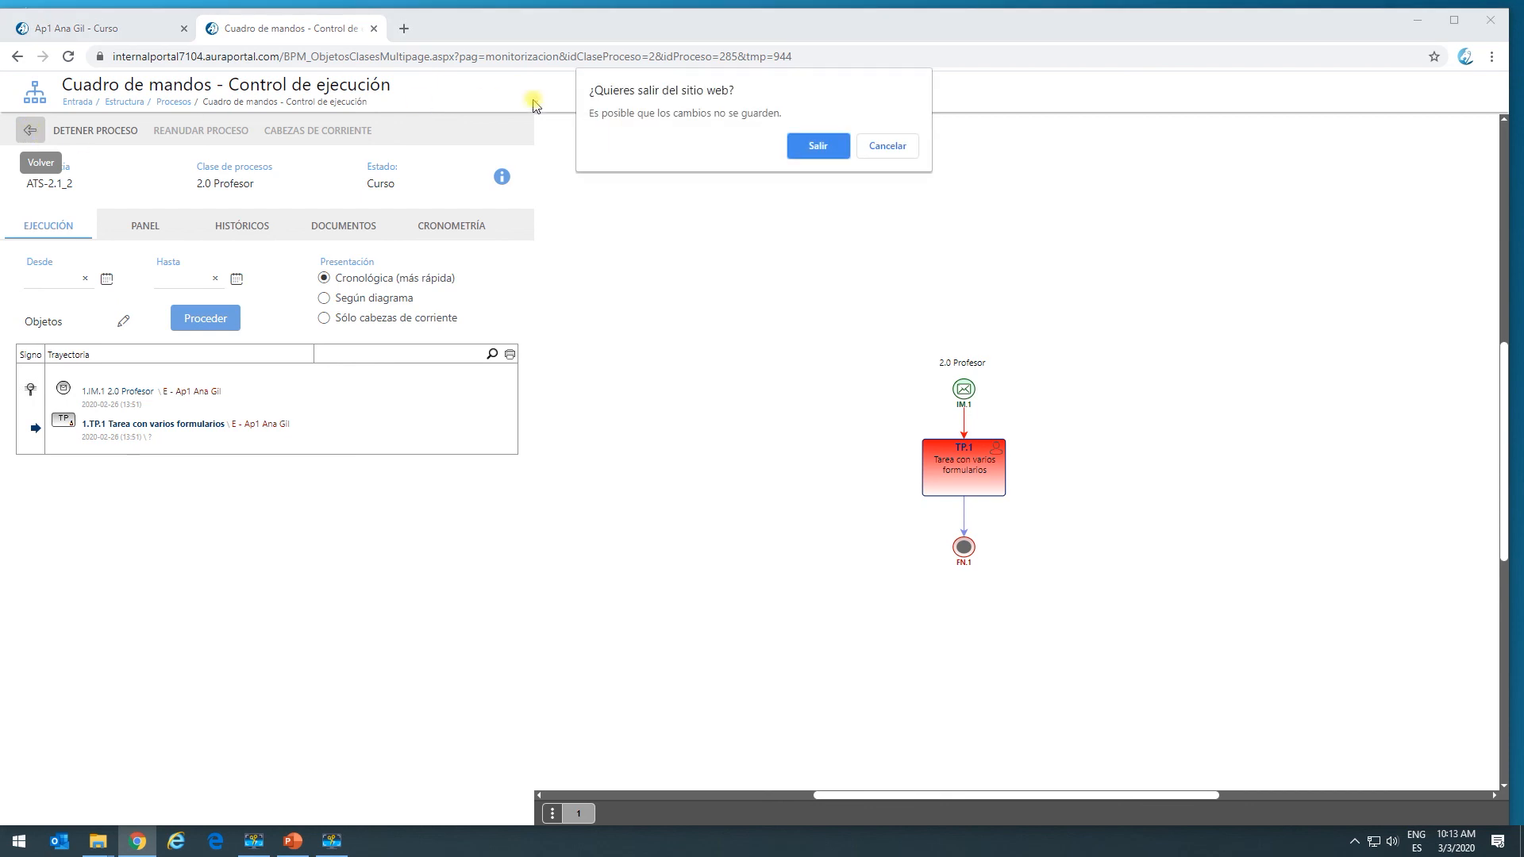
{"action": "left_click", "coordinate": [815, 146]}
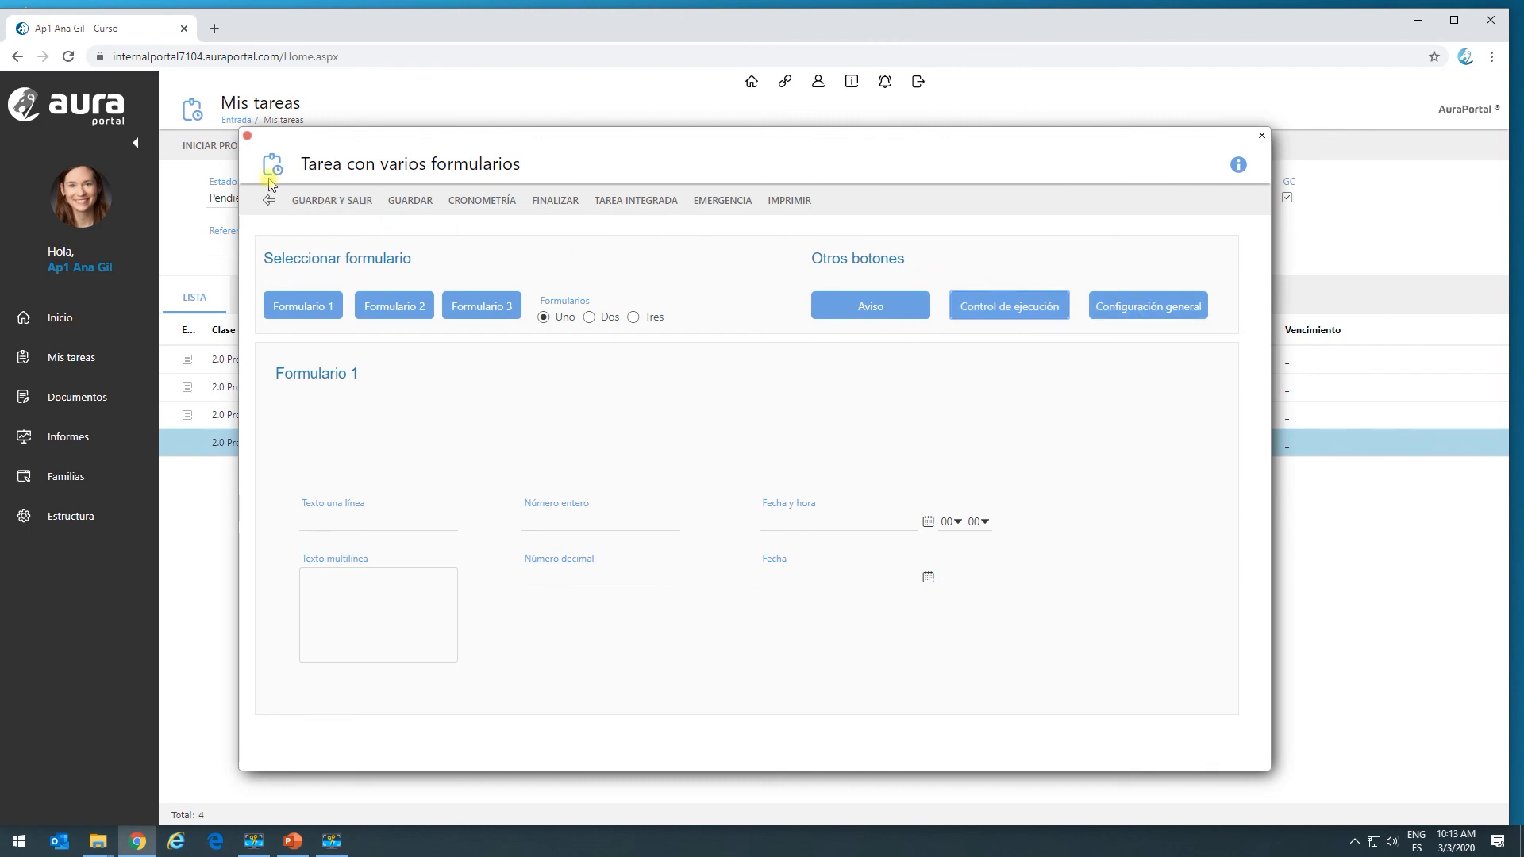
{"action": "left_click", "coordinate": [314, 205]}
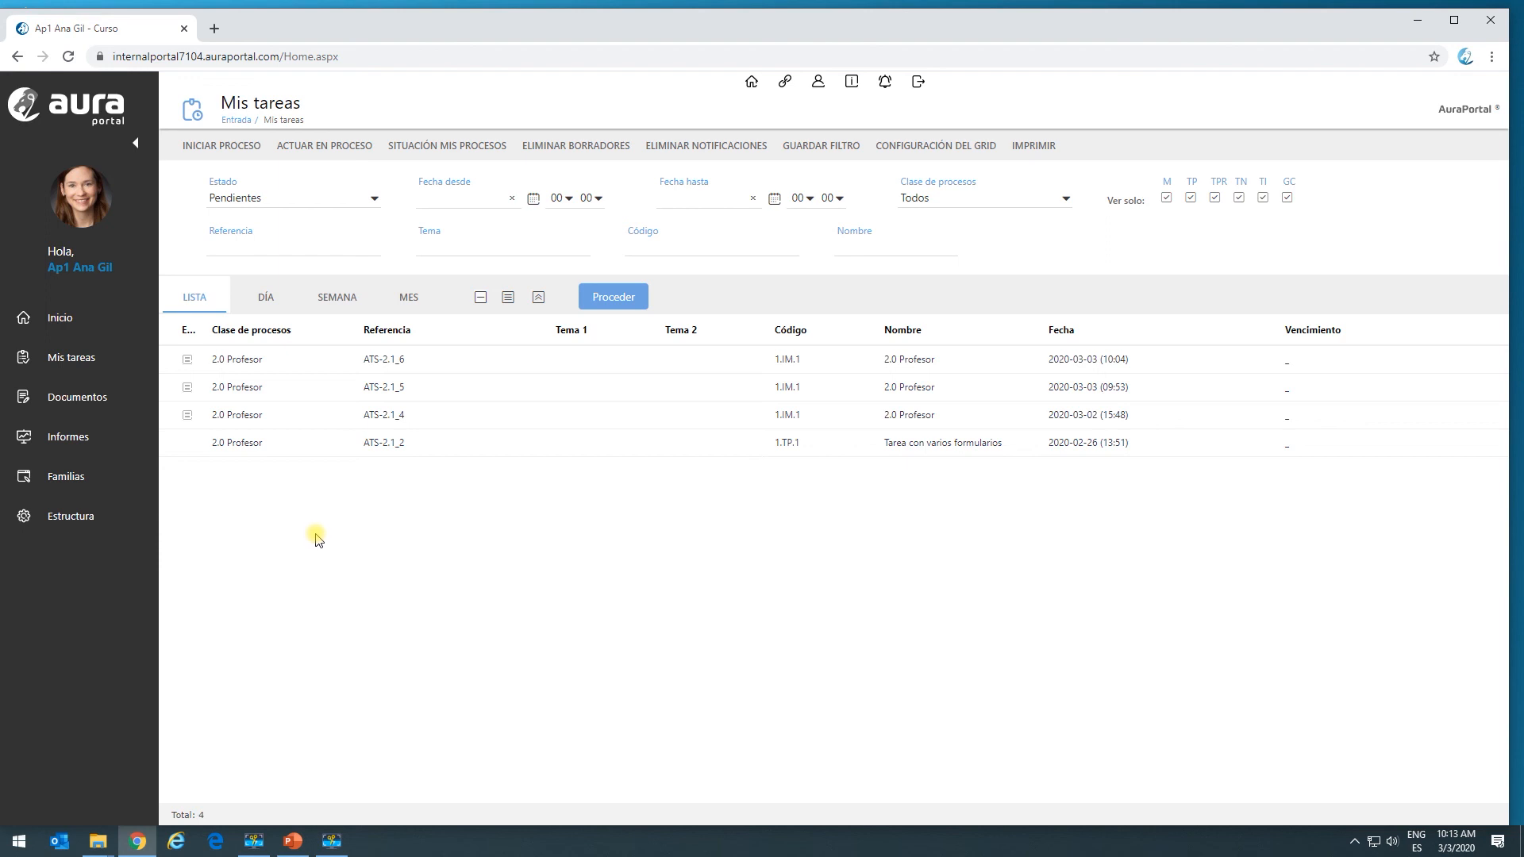
Step: Refresh the pending task list to check for the hidden task, and switch to the PowerPoint presentation
{"action": "left_click", "coordinate": [614, 295]}
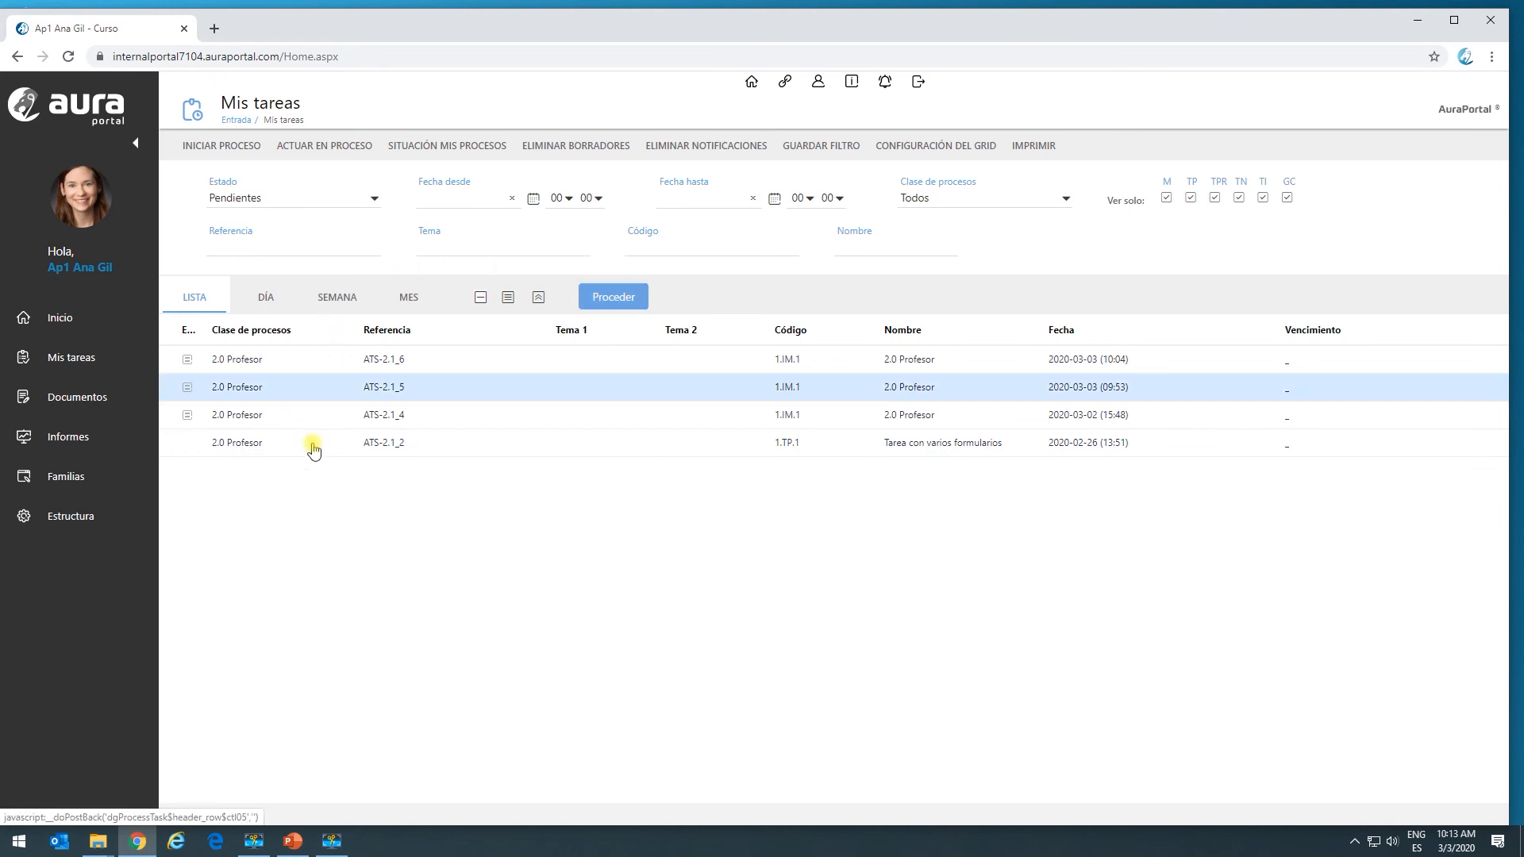
{"action": "left_click", "coordinate": [585, 298]}
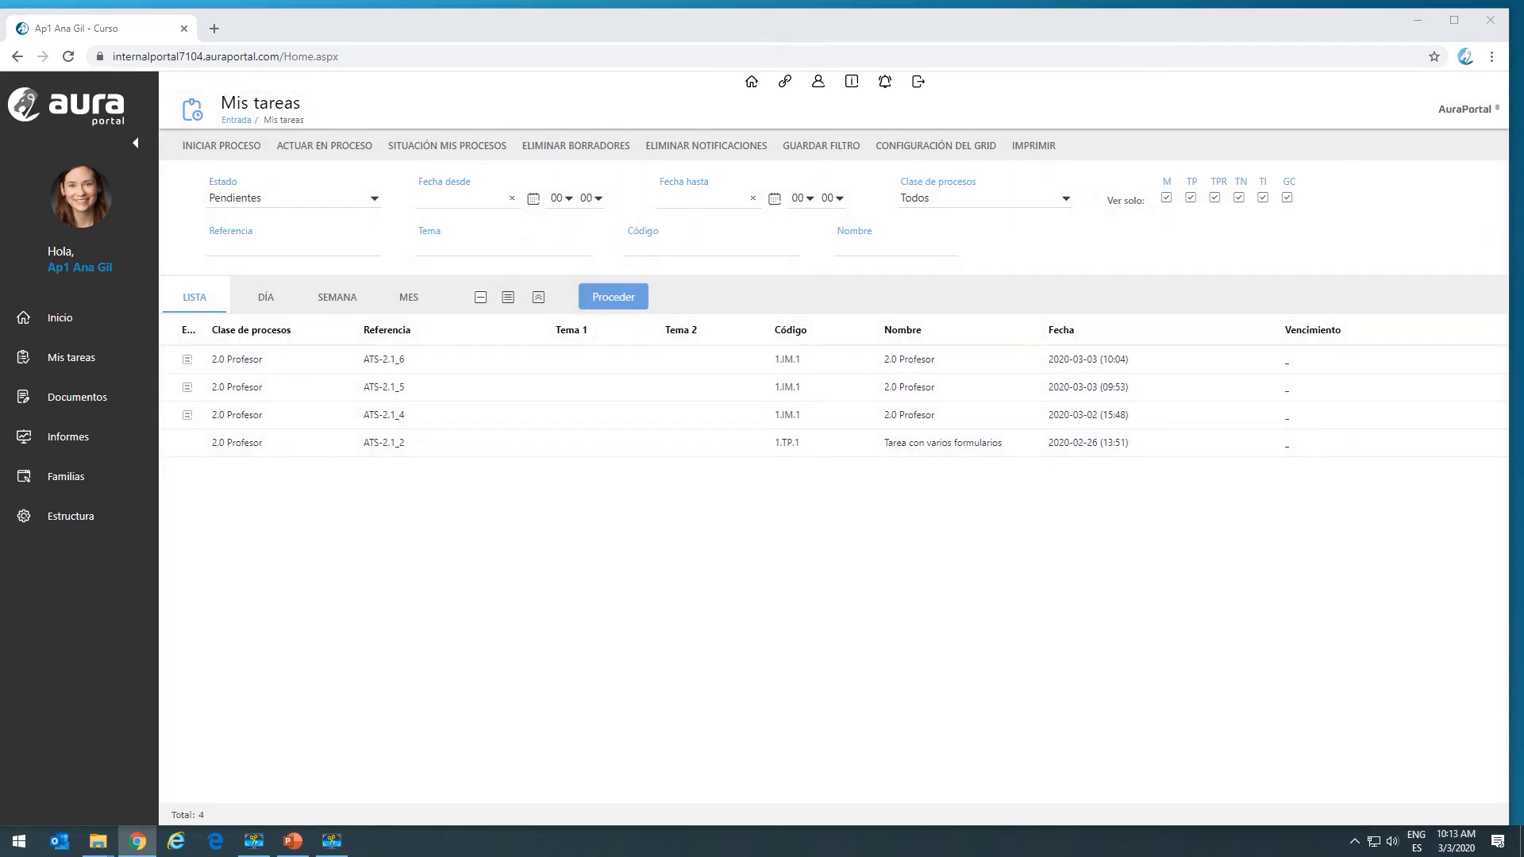
{"action": "key", "text": "alt+Tab"}
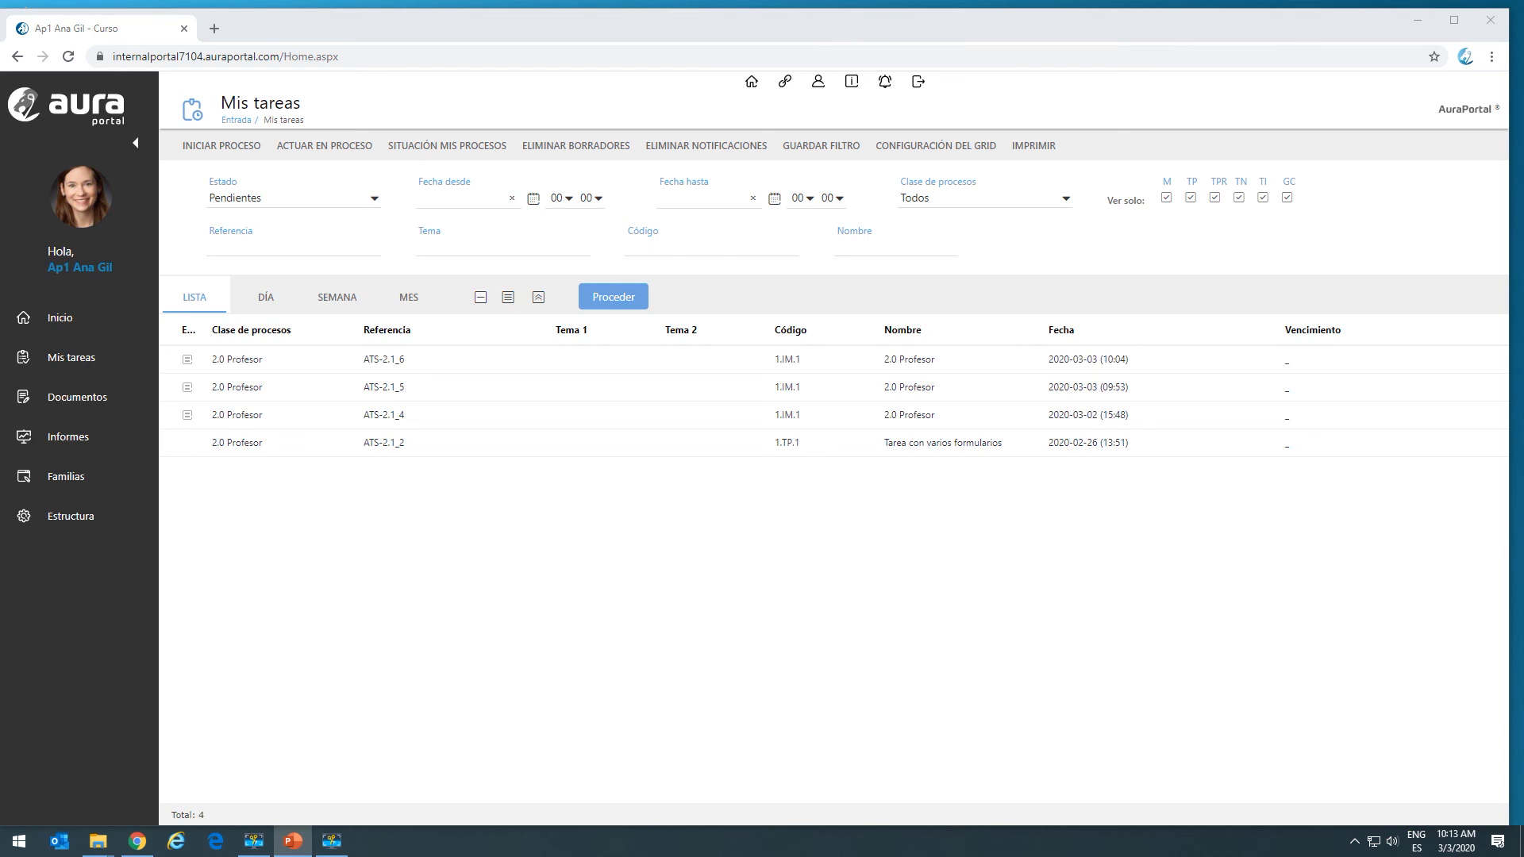